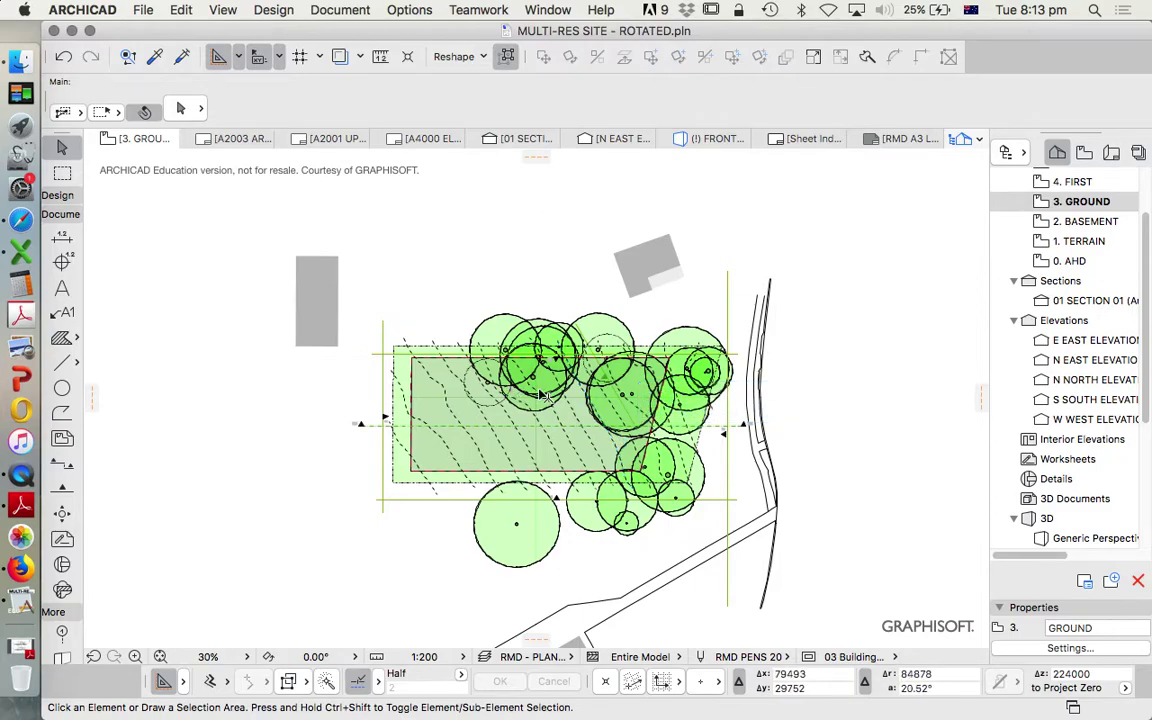
Step: Display the entire model in 3D, orbit it, and select then deselect the top red slab
{"action": "right_click", "coordinate": [515, 278]}
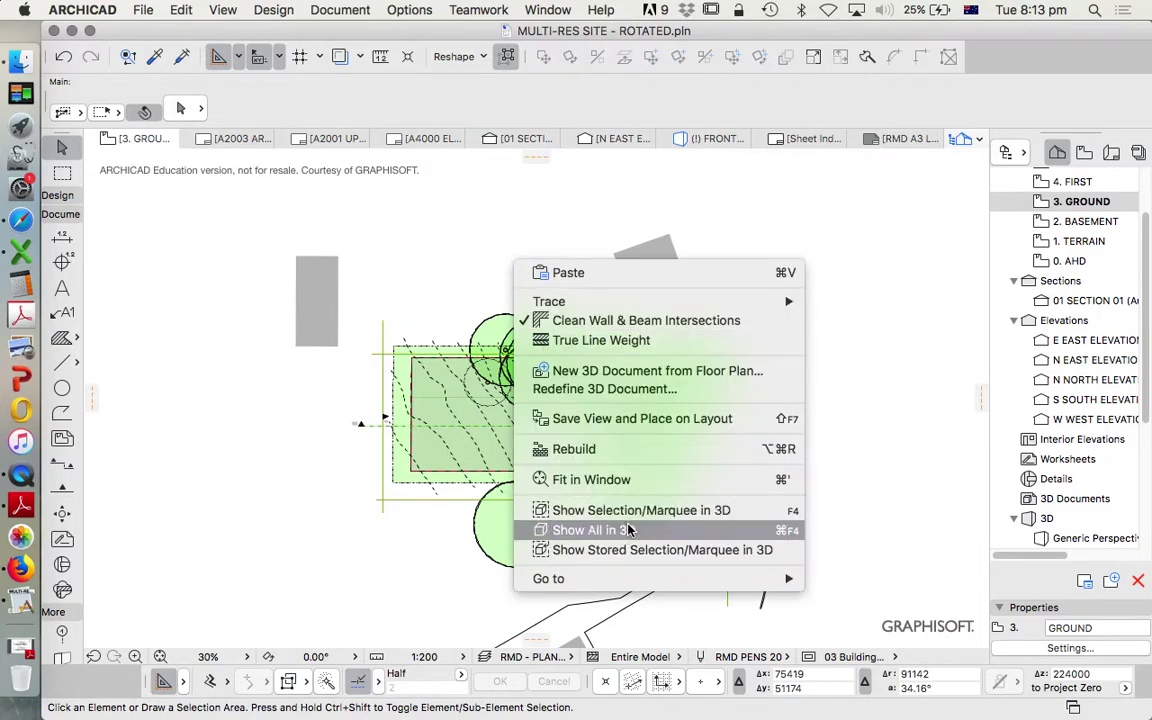
{"action": "left_click", "coordinate": [558, 527]}
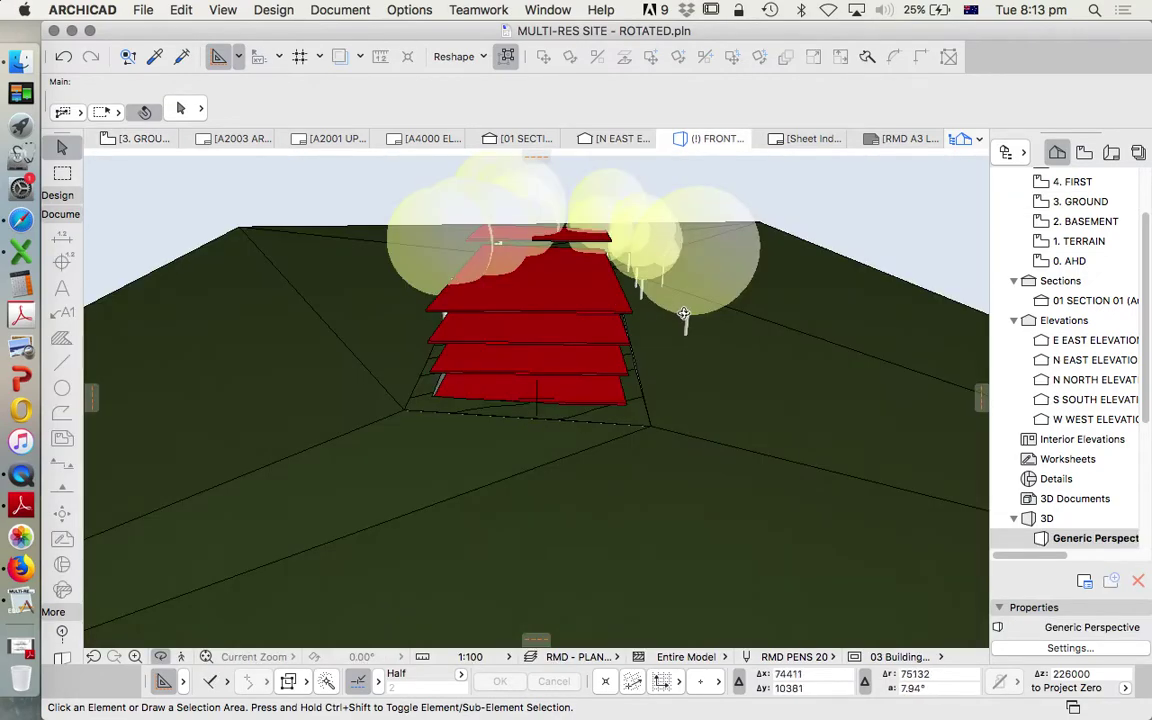
{"action": "middle_click_drag", "start_coordinate": [614, 303], "coordinate": [450, 321], "text": "shift"}
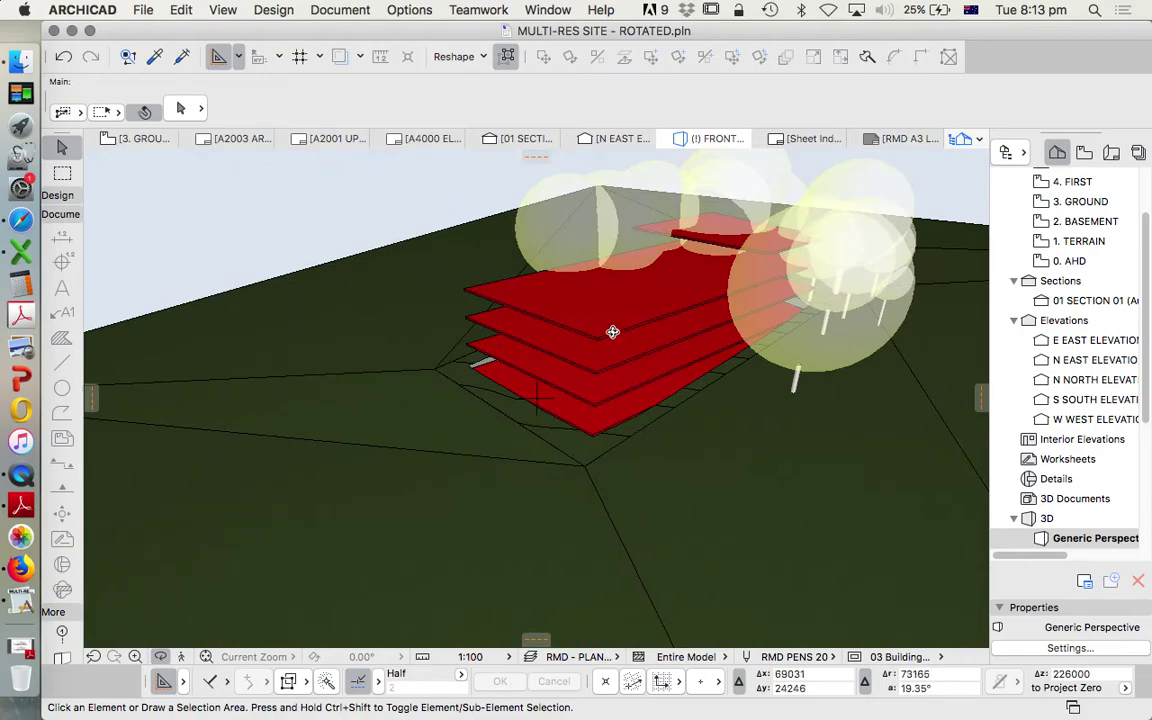
{"action": "left_click", "coordinate": [690, 260]}
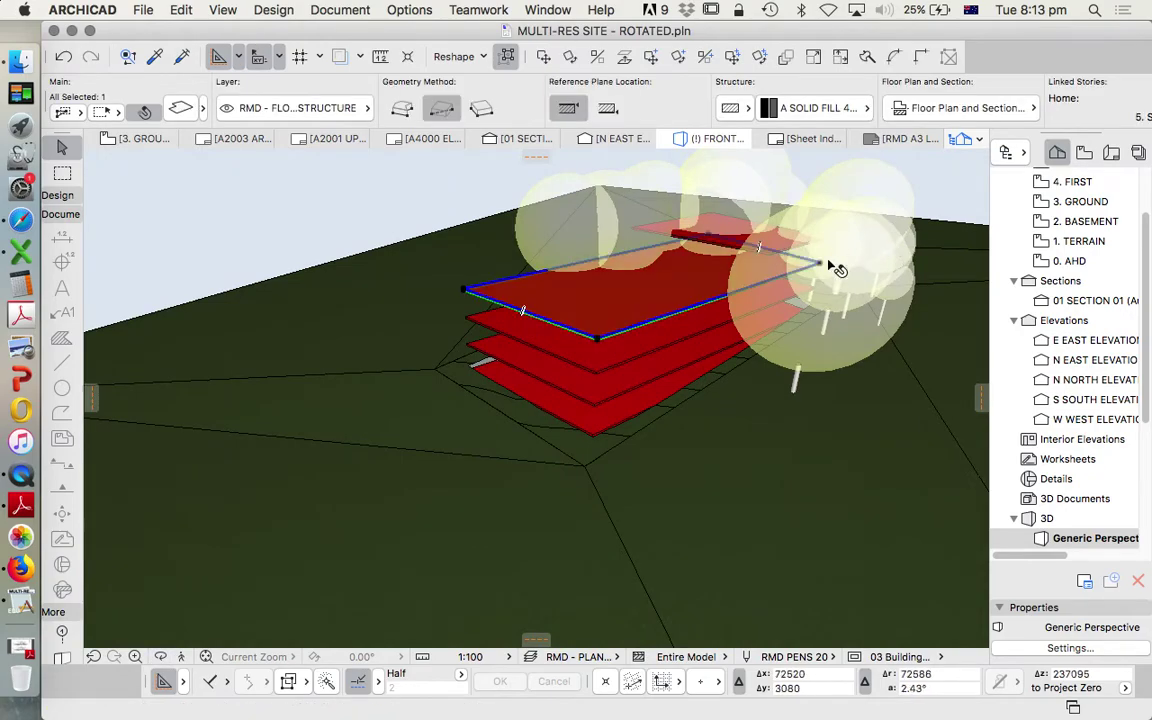
{"action": "left_click", "coordinate": [384, 206]}
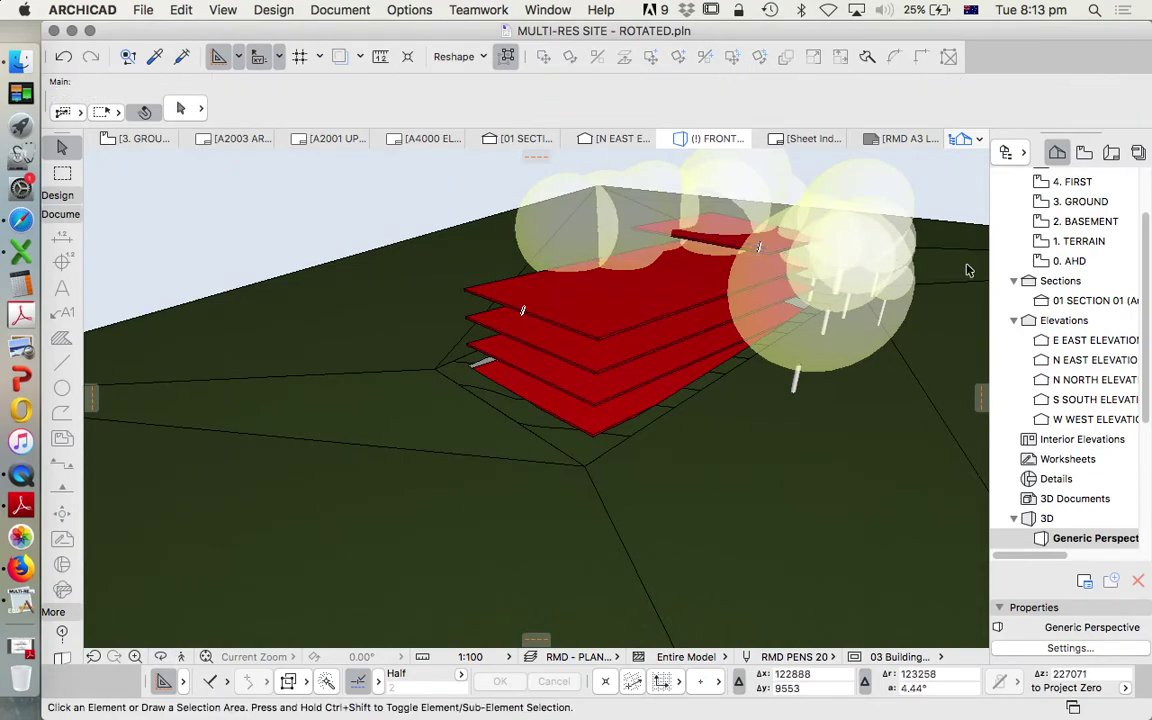
Step: Open 01 SECTION 01 and zoom in on the slabs, then reopen the 3. GROUND plan
{"action": "left_click", "coordinate": [1075, 300]}
{"action": "double_click", "coordinate": [1075, 300]}
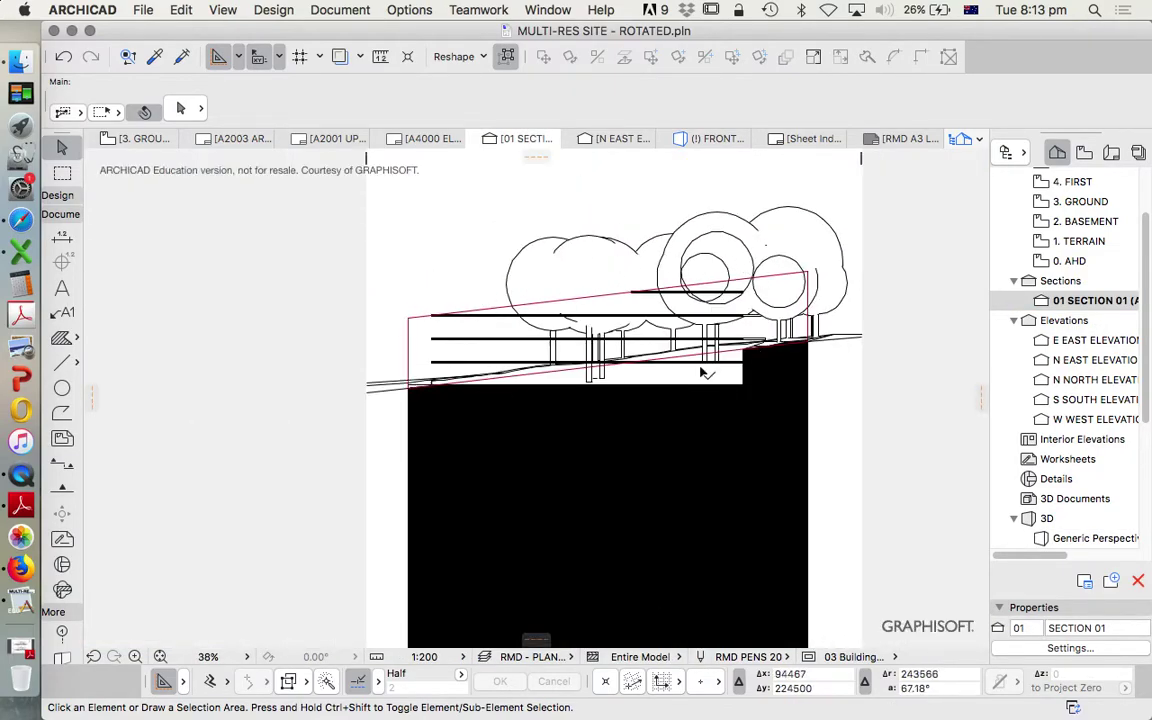
{"action": "scroll", "coordinate": [640, 329], "scroll_direction": "up", "scroll_amount": 2}
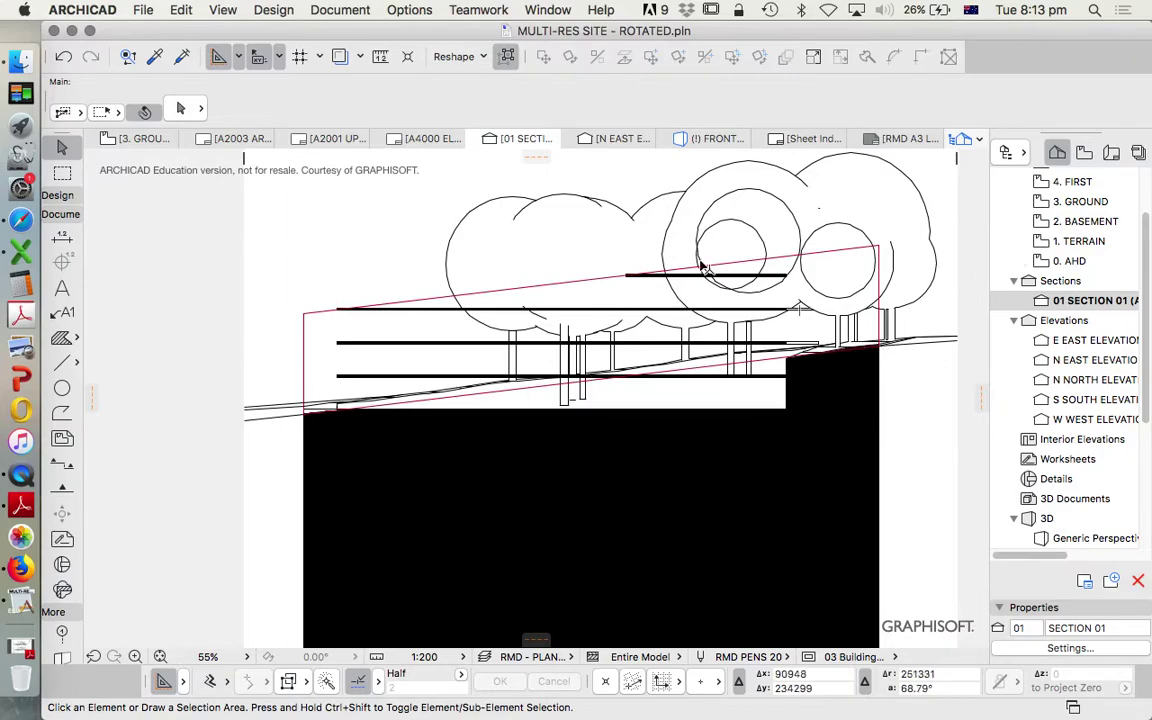
{"action": "double_click", "coordinate": [1068, 202]}
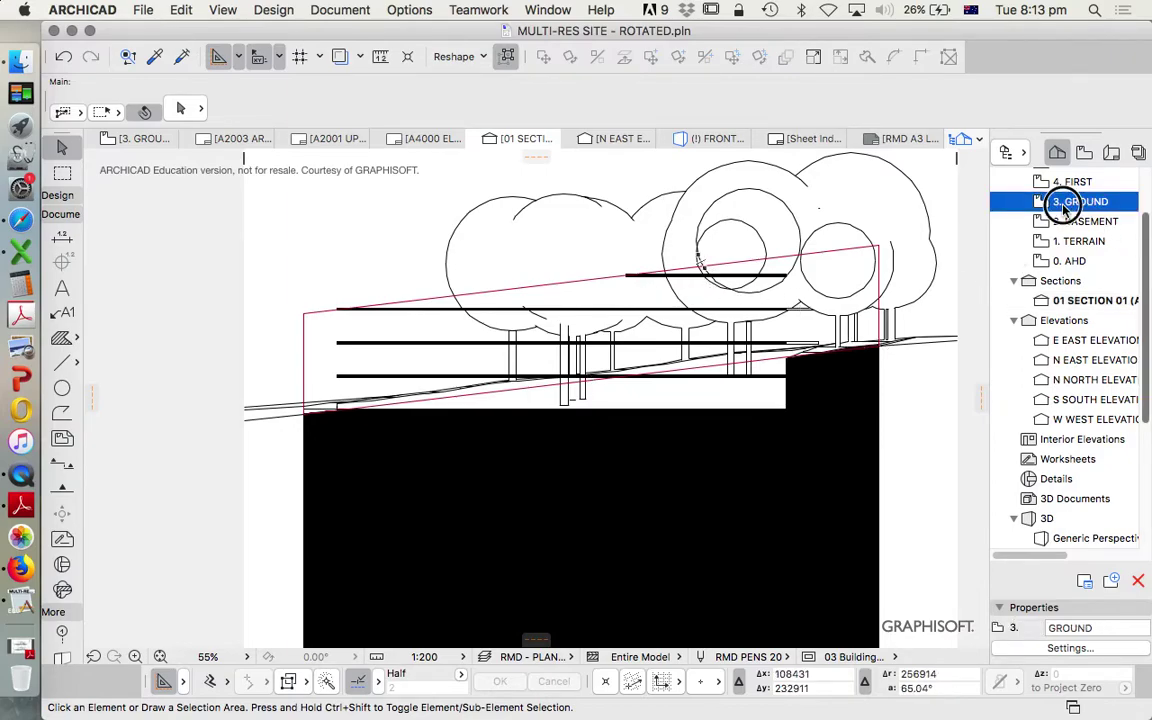
{"action": "scroll", "coordinate": [498, 437], "scroll_direction": "up", "scroll_amount": 3}
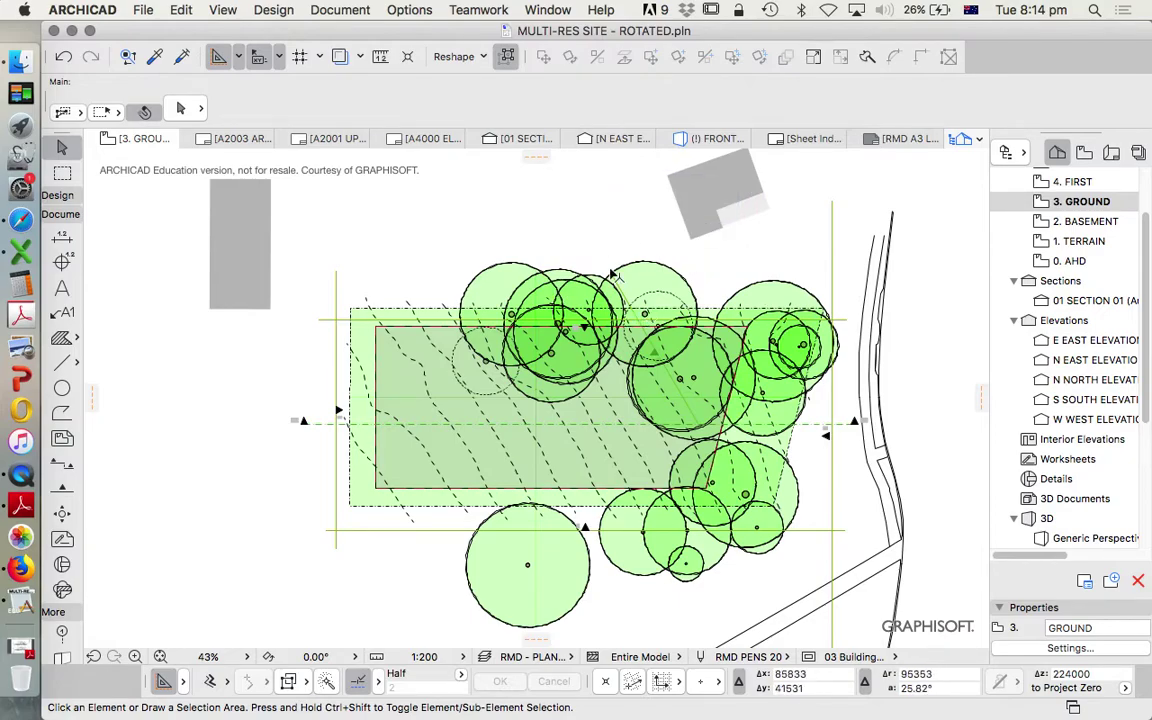
Step: Show the model in 3D, pick a tree sphere, then return to the 3. GROUND plan
{"action": "right_click", "coordinate": [426, 236]}
{"action": "left_click", "coordinate": [540, 481]}
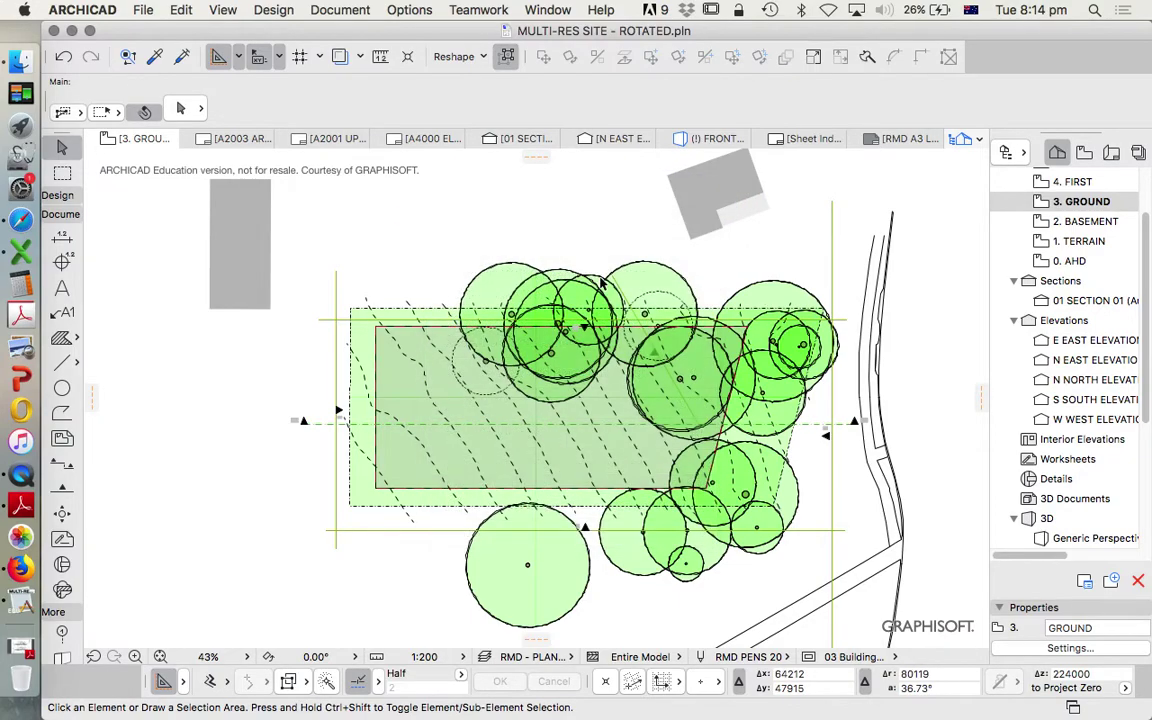
{"action": "left_click", "coordinate": [535, 193]}
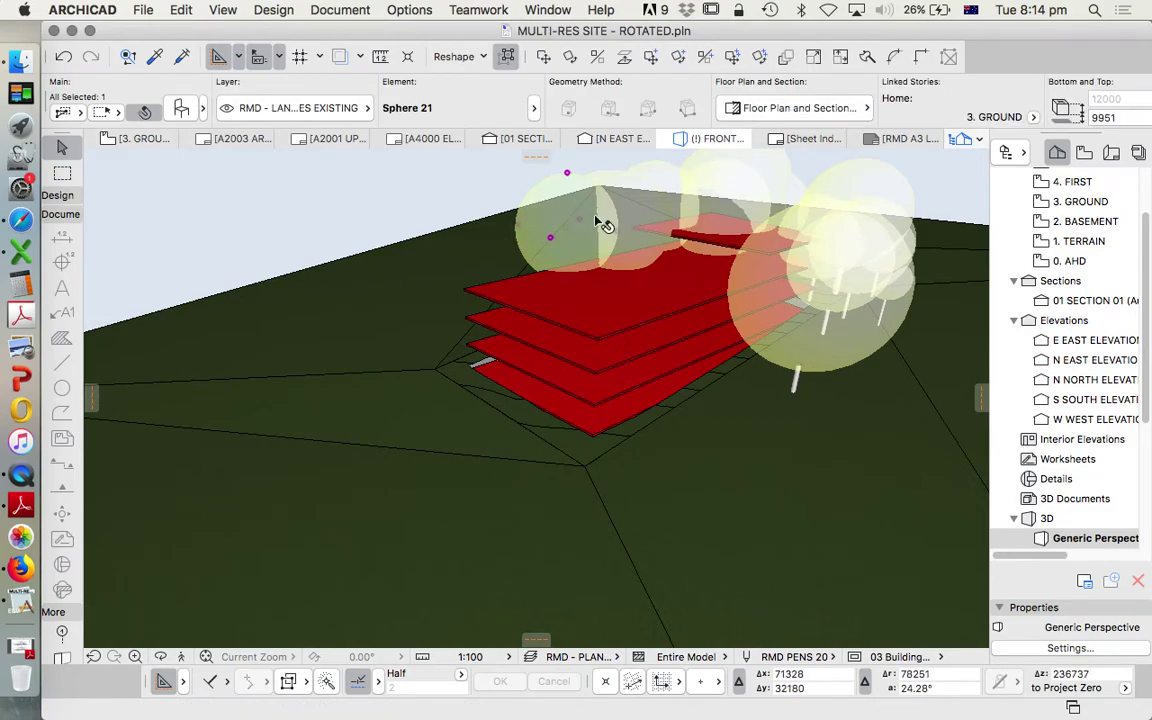
{"action": "double_click", "coordinate": [1080, 201]}
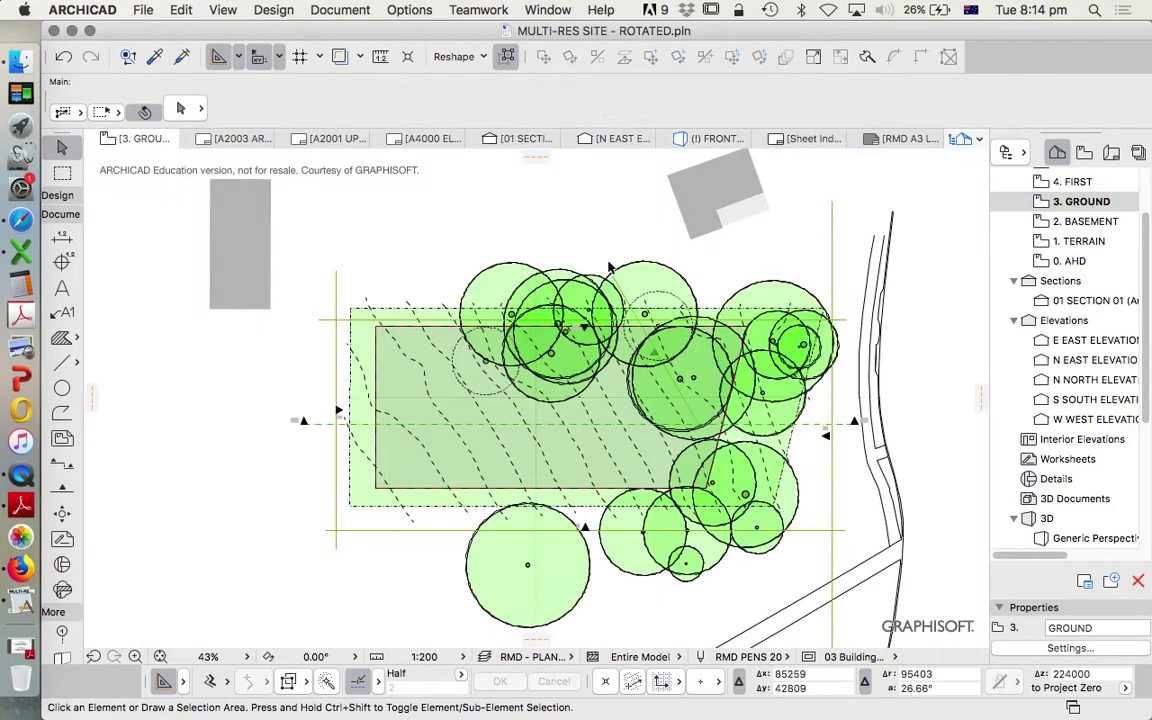
{"action": "scroll", "coordinate": [645, 315], "scroll_direction": "up", "scroll_amount": 3}
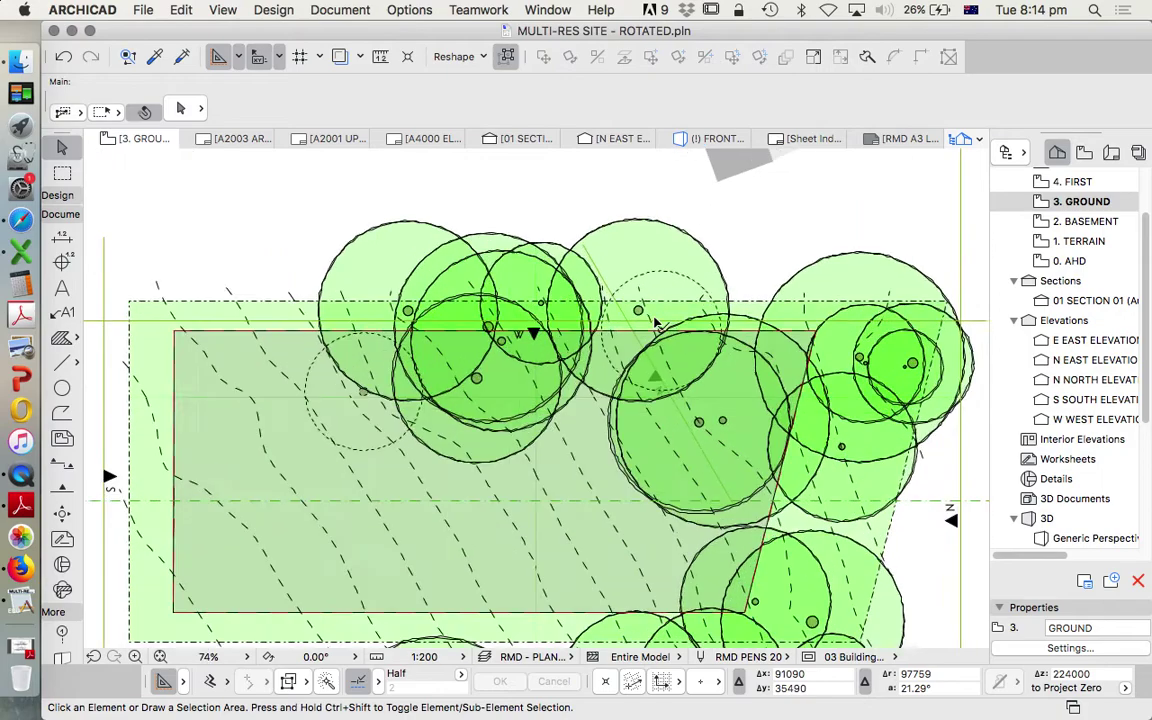
Step: Check the selected tree's layer in the Info Box and hide that existing-trees layer
{"action": "left_click", "coordinate": [397, 258]}
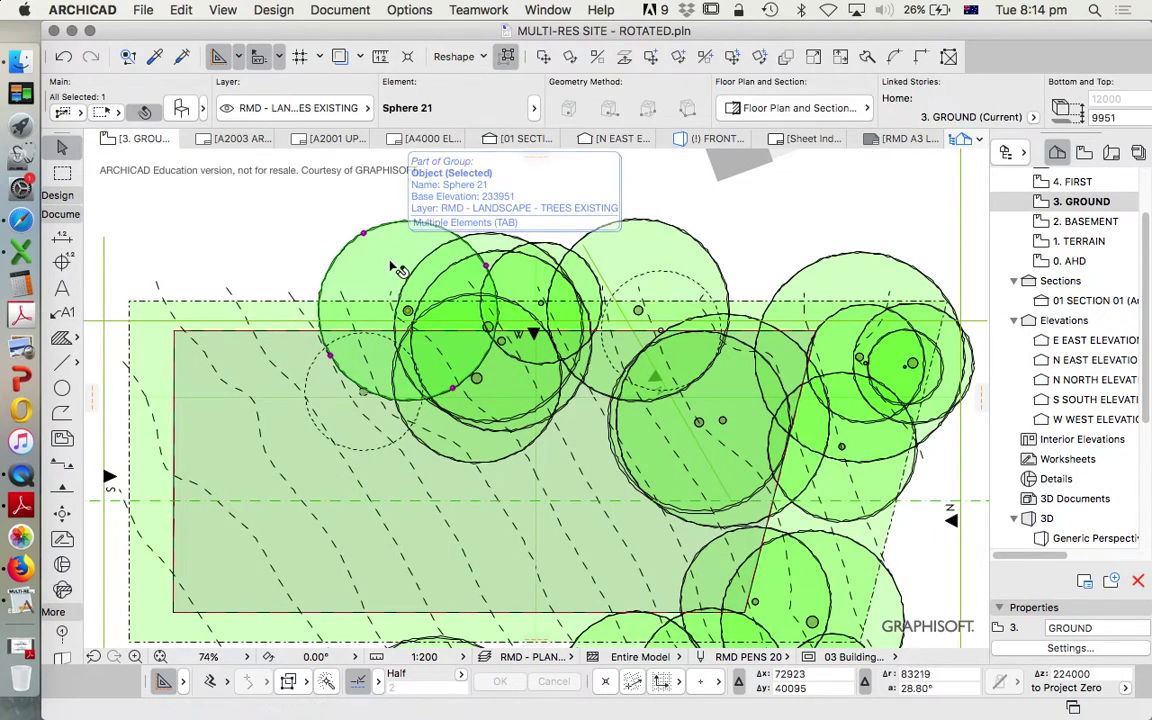
{"action": "left_click", "coordinate": [330, 110]}
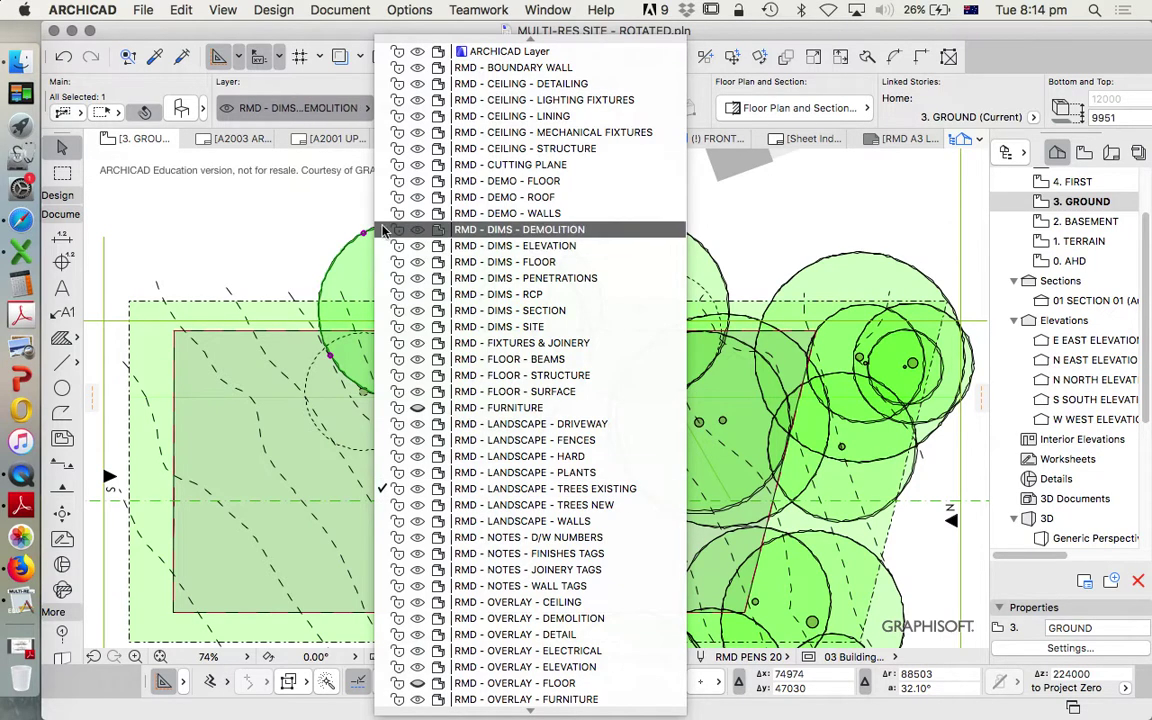
{"action": "left_click", "coordinate": [560, 489]}
{"action": "right_click", "coordinate": [409, 250]}
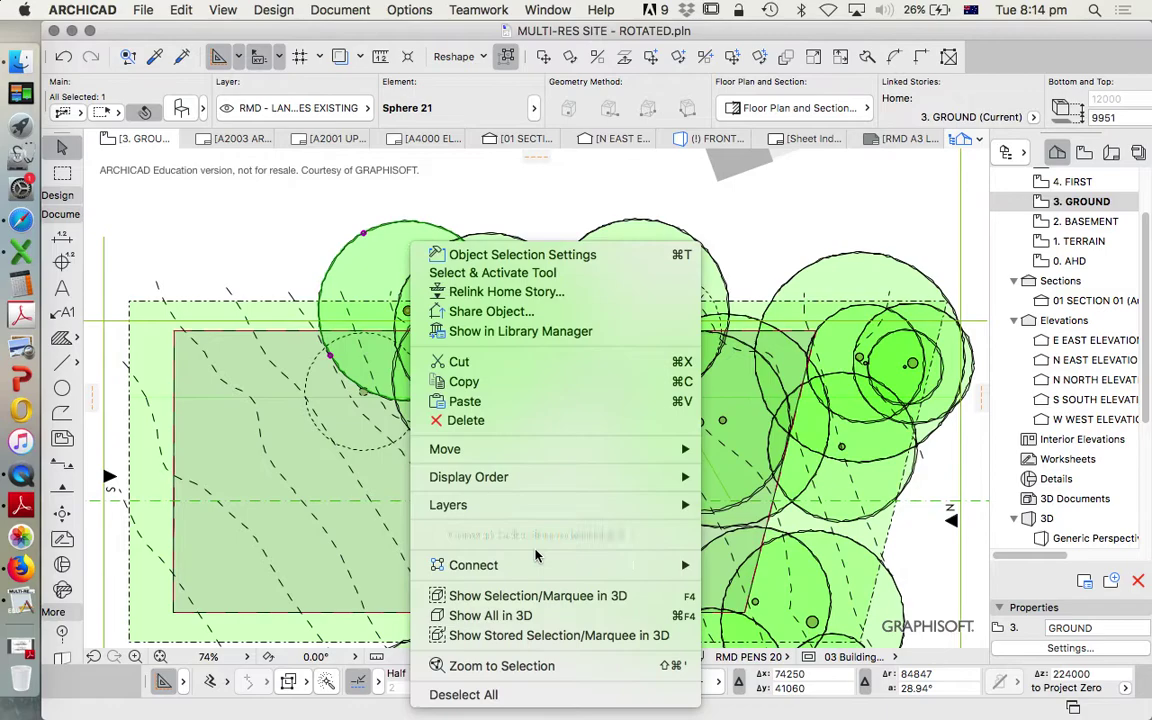
{"action": "mouse_move", "coordinate": [650, 505]}
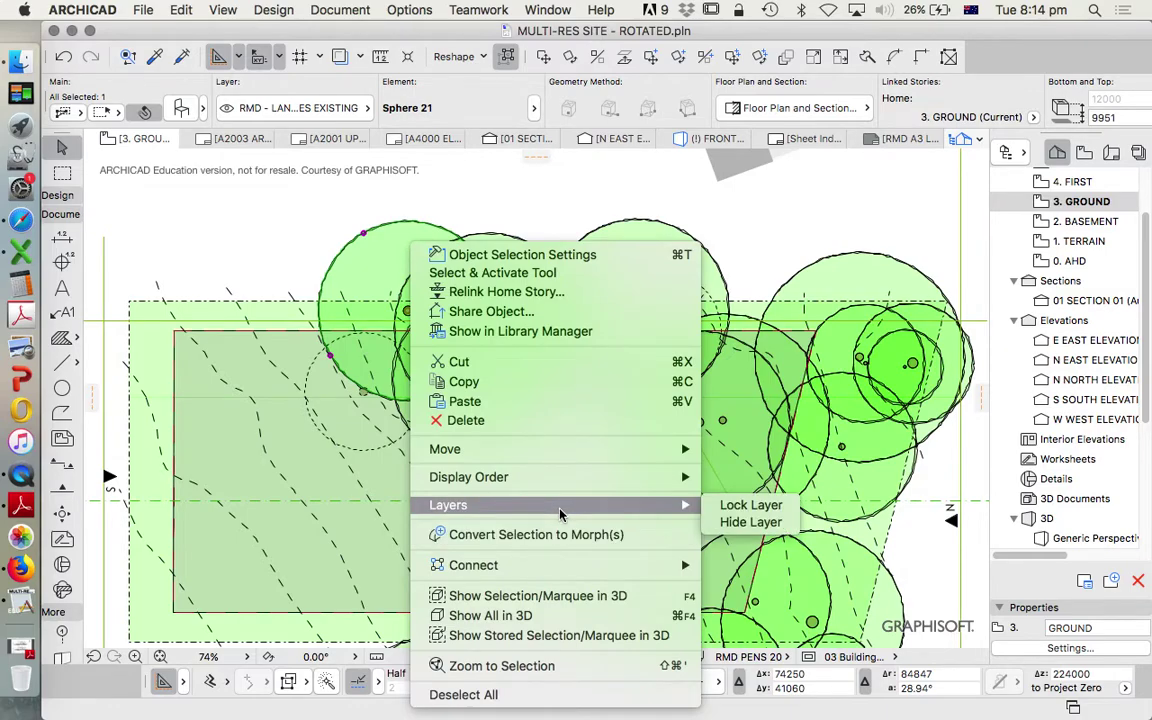
{"action": "left_click", "coordinate": [773, 528]}
{"action": "scroll", "coordinate": [581, 265], "scroll_direction": "down", "scroll_amount": 3}
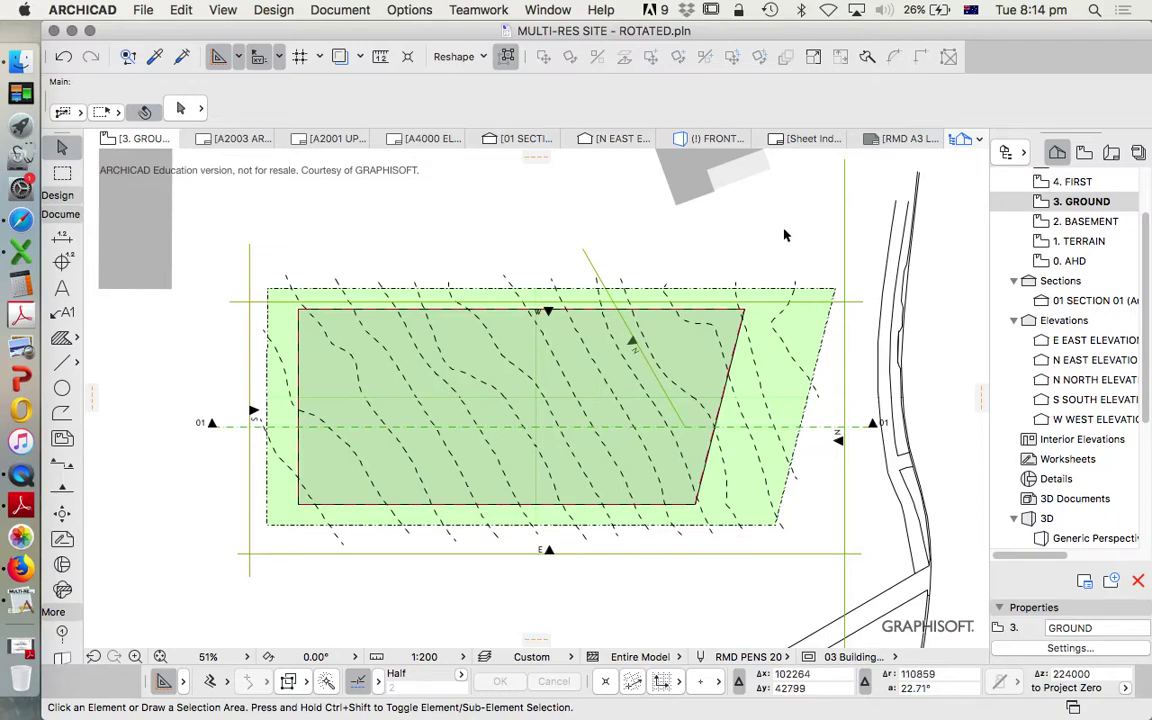
Step: Switch to the View Map and open UPPER GROUND, then the LOWER GROUND floor plan view
{"action": "left_click", "coordinate": [1084, 152]}
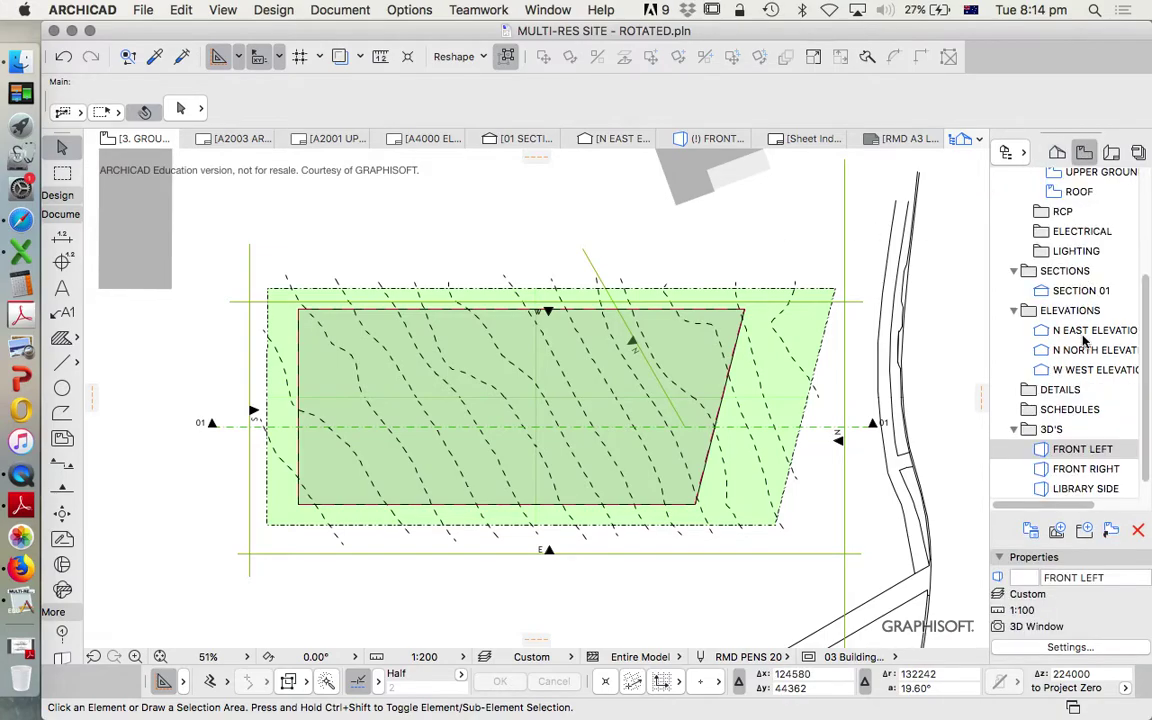
{"action": "scroll", "coordinate": [1090, 300], "scroll_direction": "up", "scroll_amount": 5}
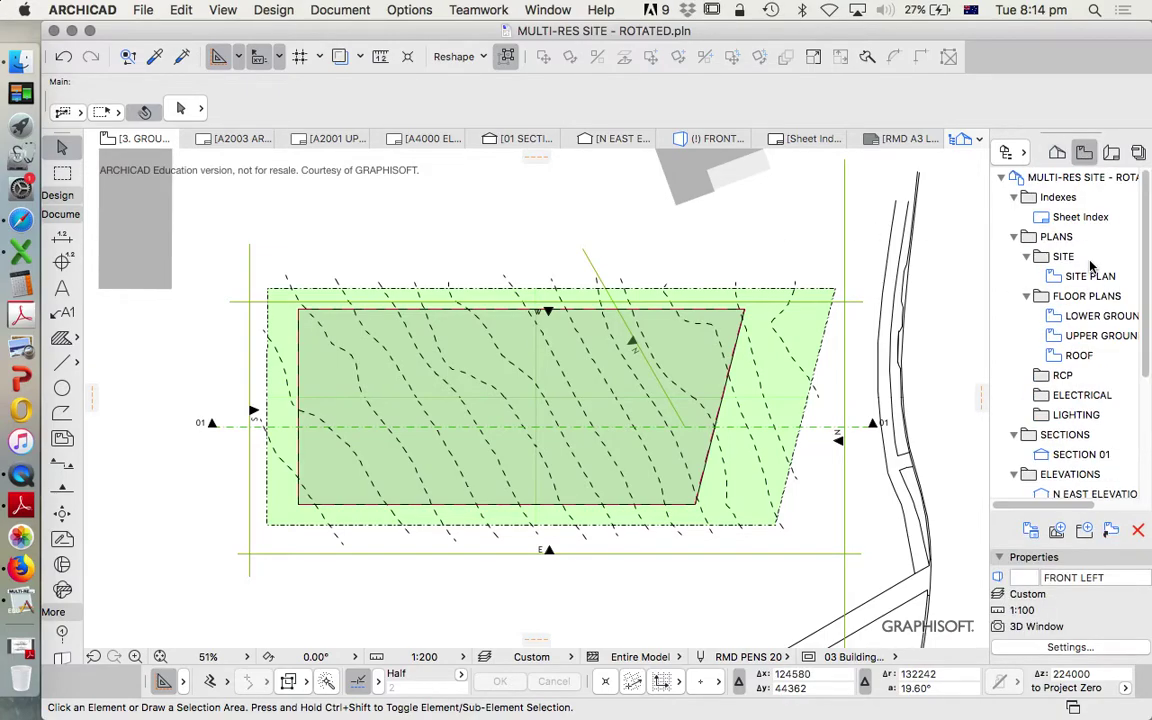
{"action": "double_click", "coordinate": [1075, 336]}
{"action": "double_click", "coordinate": [1078, 316]}
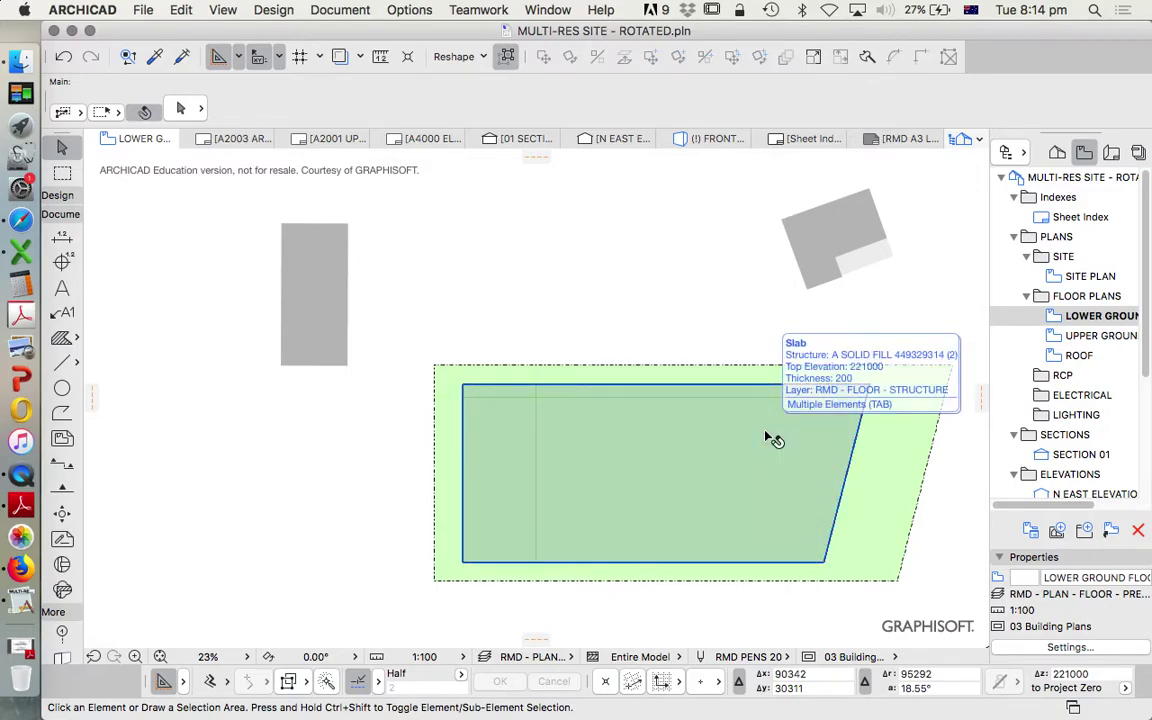
{"action": "left_click", "coordinate": [409, 10]}
{"action": "mouse_move", "coordinate": [455, 31]}
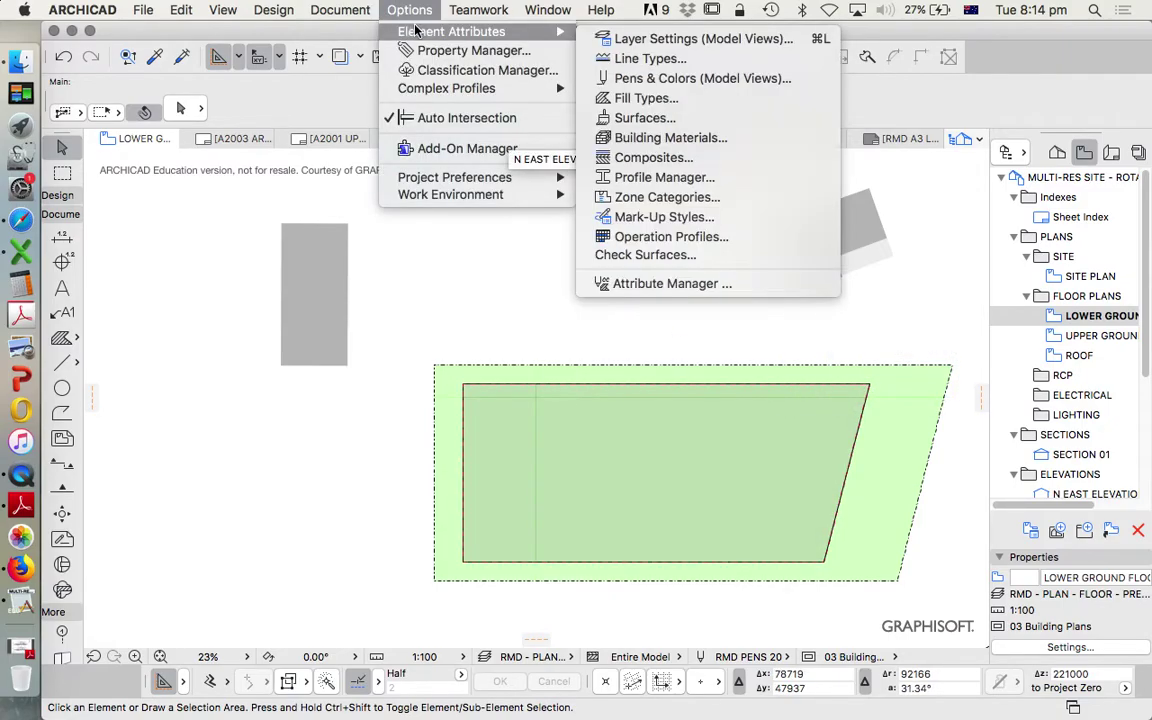
{"action": "left_click", "coordinate": [674, 40]}
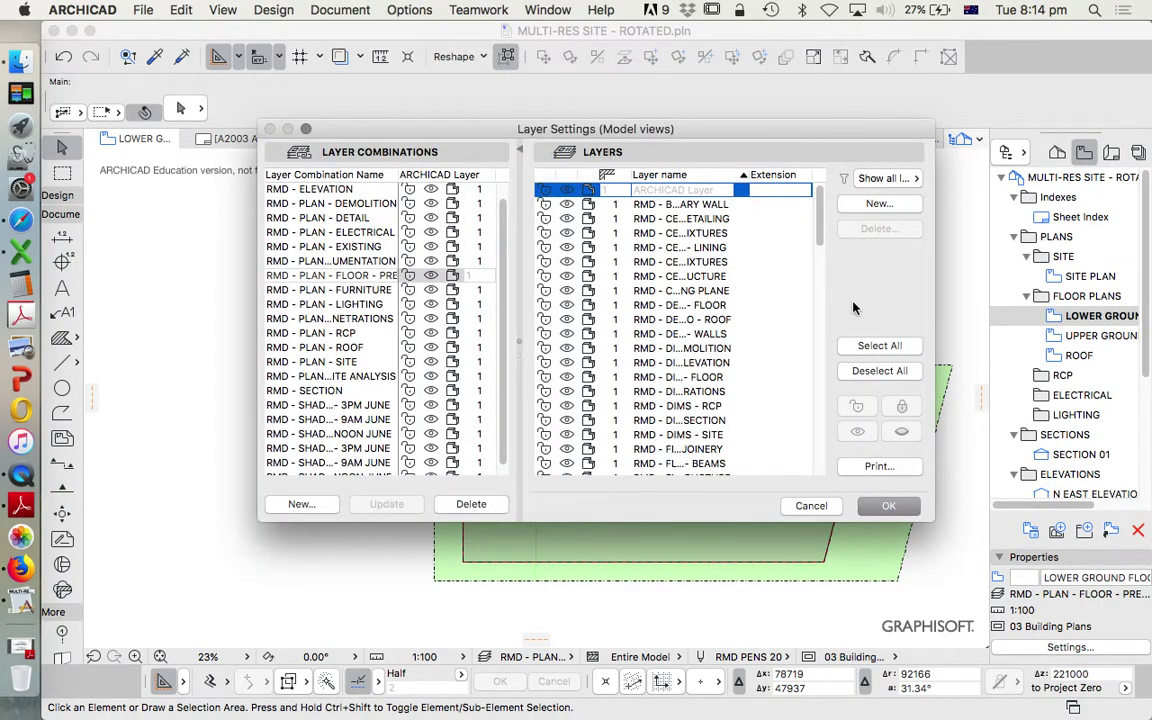
{"action": "left_click_drag", "start_coordinate": [820, 218], "coordinate": [815, 402]}
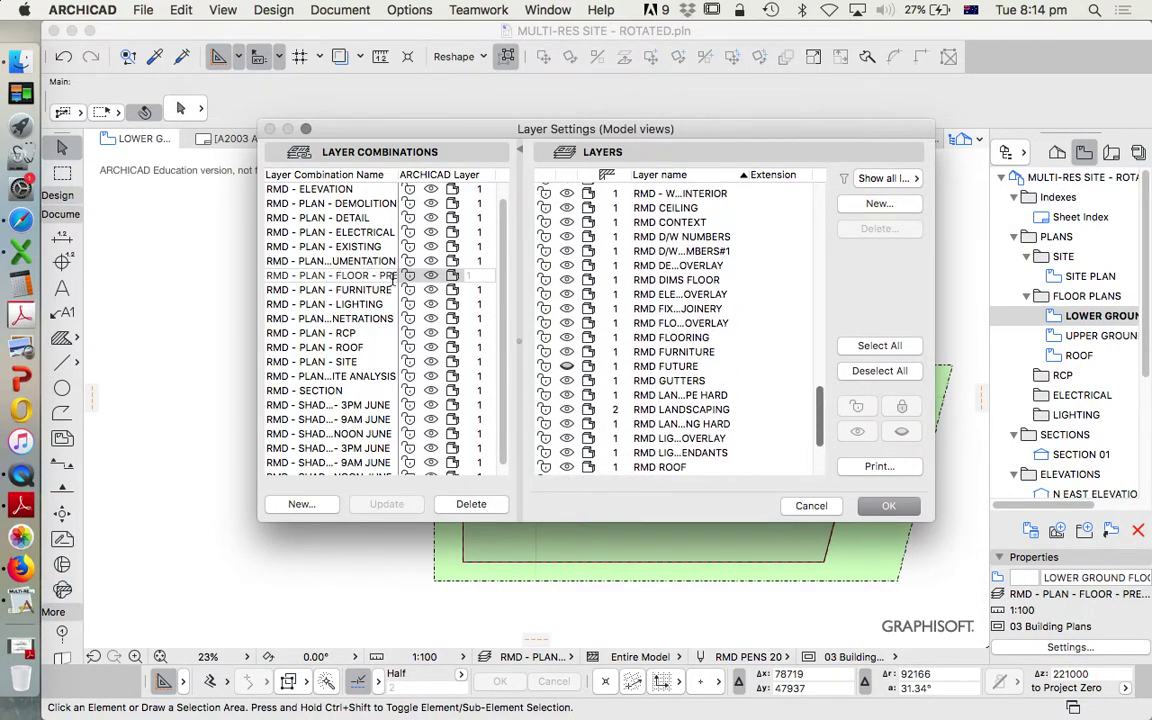
{"action": "left_click_drag", "start_coordinate": [255, 469], "coordinate": [176, 472]}
{"action": "left_click_drag", "start_coordinate": [399, 429], "coordinate": [560, 429]}
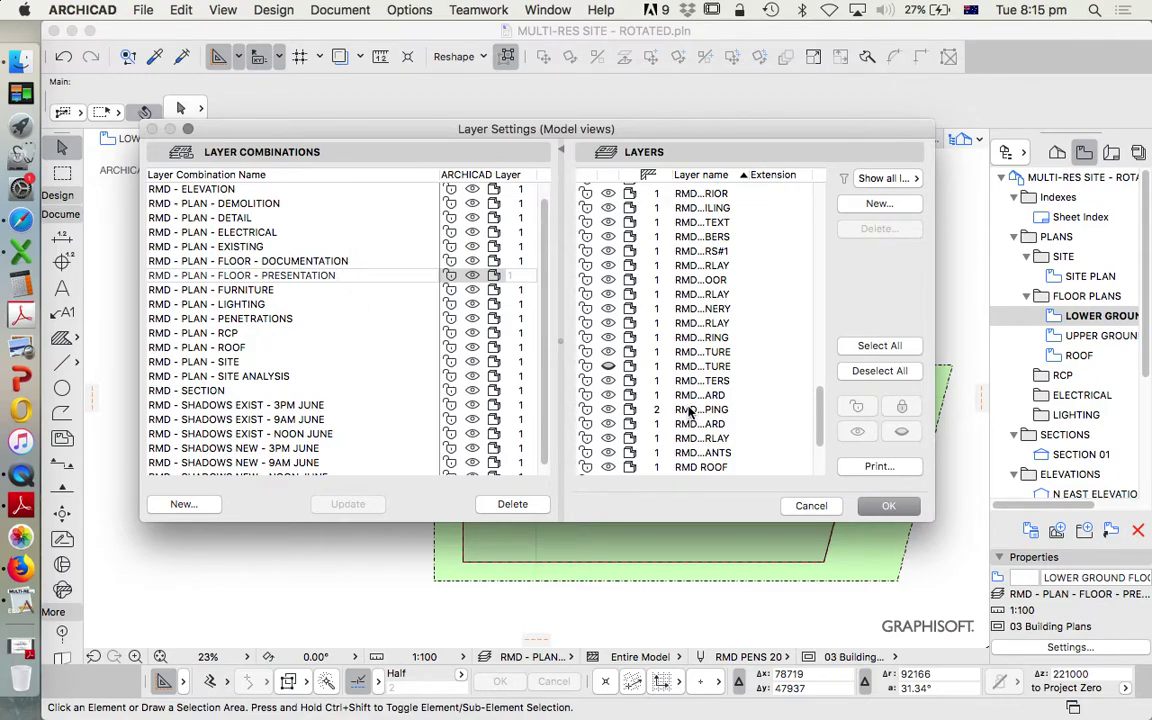
{"action": "left_click", "coordinate": [892, 507]}
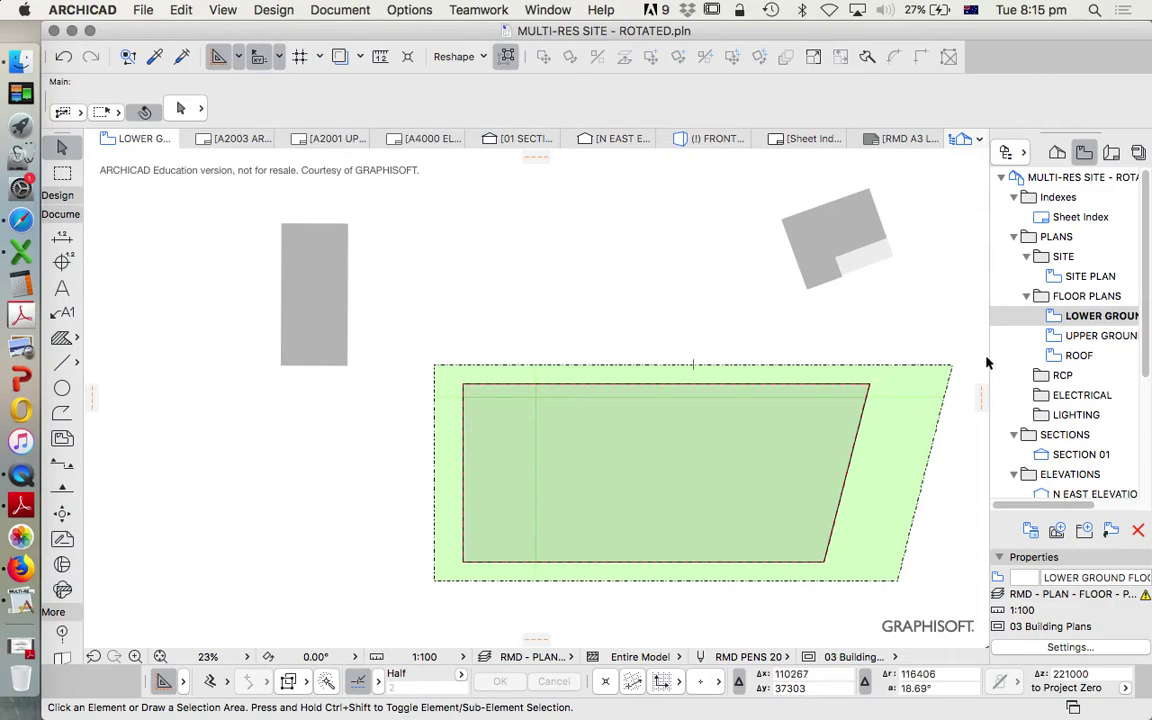
Step: Set the Lower Ground view's layer combination to RMD - PLAN - FLOOR - DOCUMENTATION
{"action": "right_click", "coordinate": [1074, 318]}
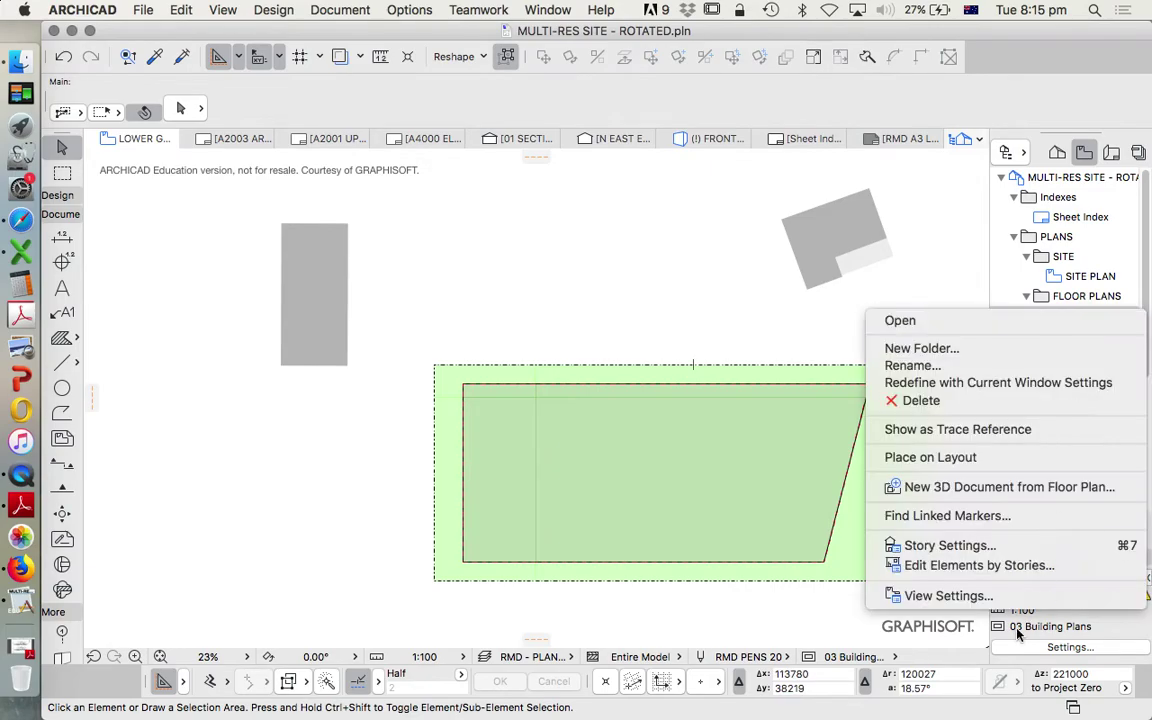
{"action": "left_click", "coordinate": [998, 597]}
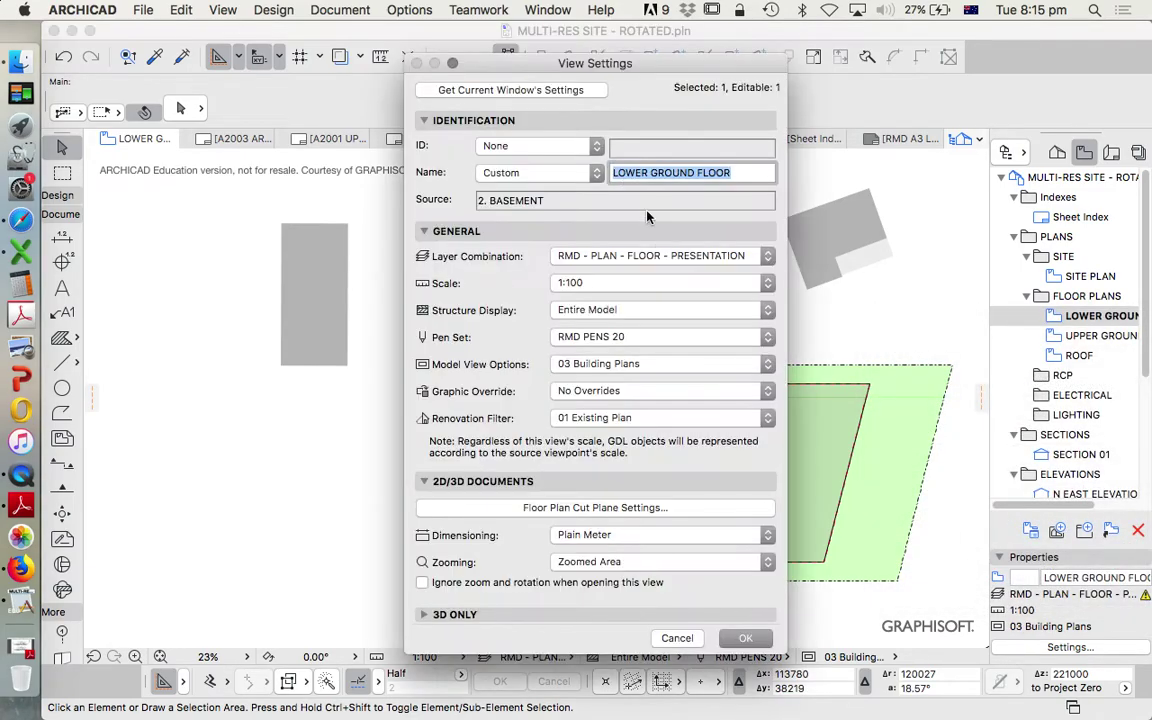
{"action": "left_click", "coordinate": [652, 252]}
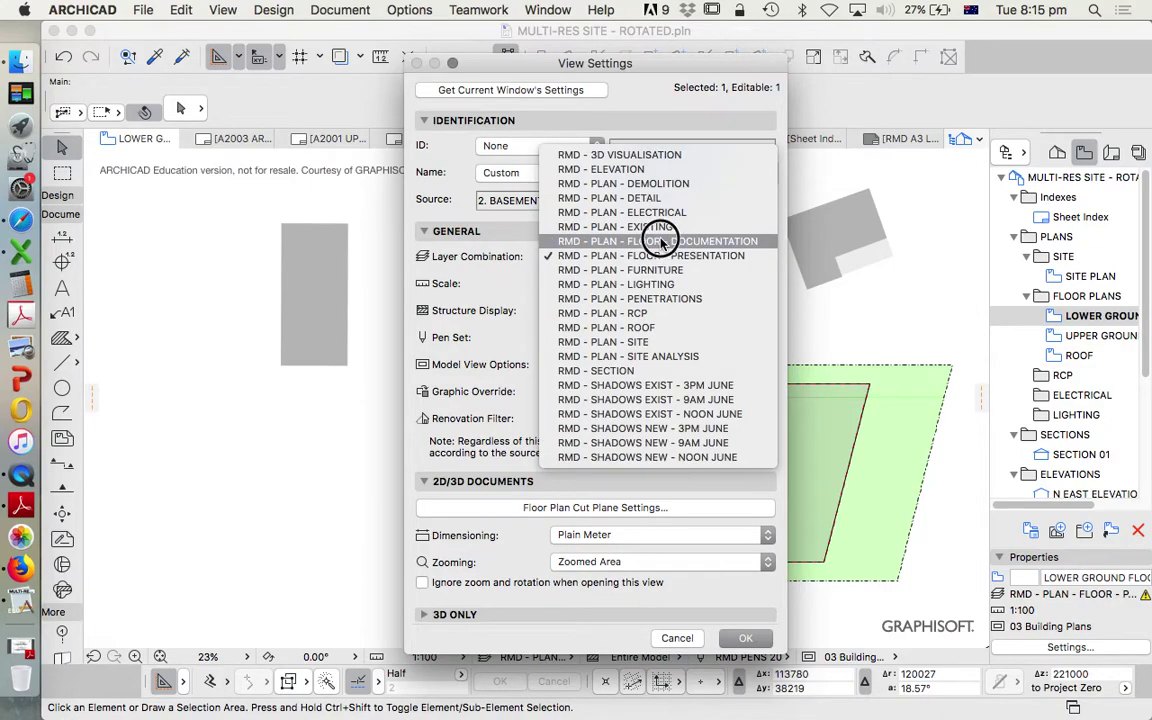
{"action": "left_click", "coordinate": [660, 241]}
{"action": "left_click", "coordinate": [745, 638]}
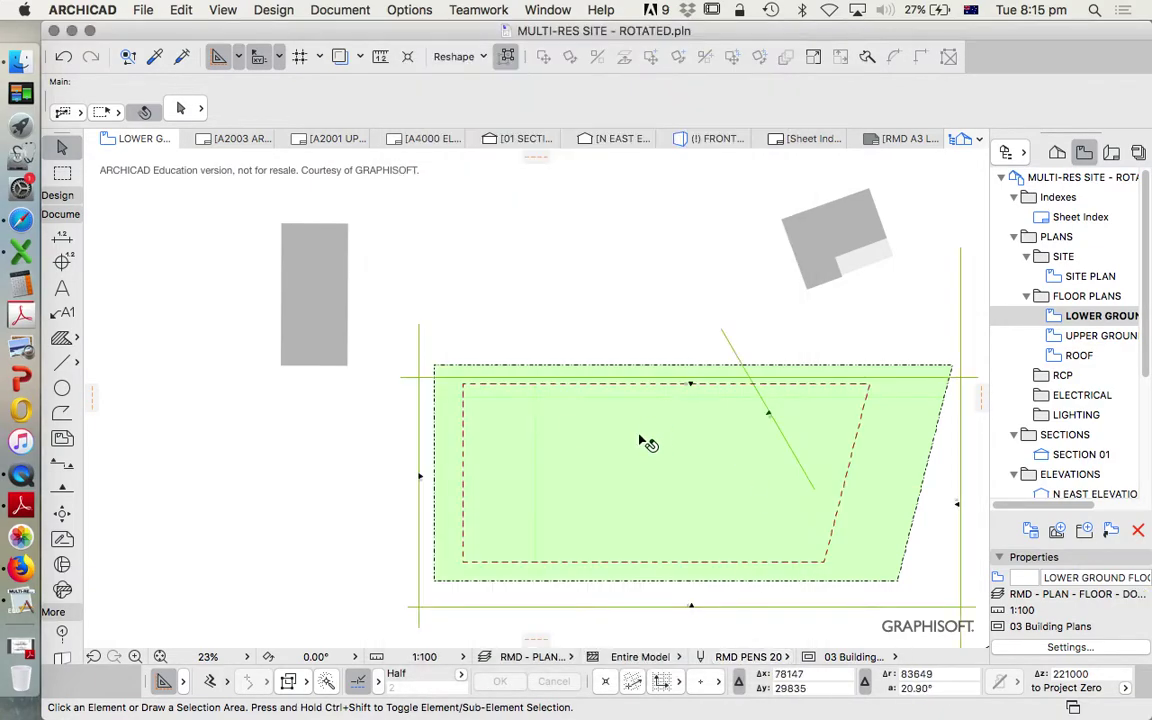
{"action": "scroll", "coordinate": [766, 463], "scroll_direction": "down", "scroll_amount": 2}
{"action": "scroll", "coordinate": [486, 468], "scroll_direction": "up", "scroll_amount": 2}
{"action": "scroll", "coordinate": [795, 370], "scroll_direction": "down", "scroll_amount": 2}
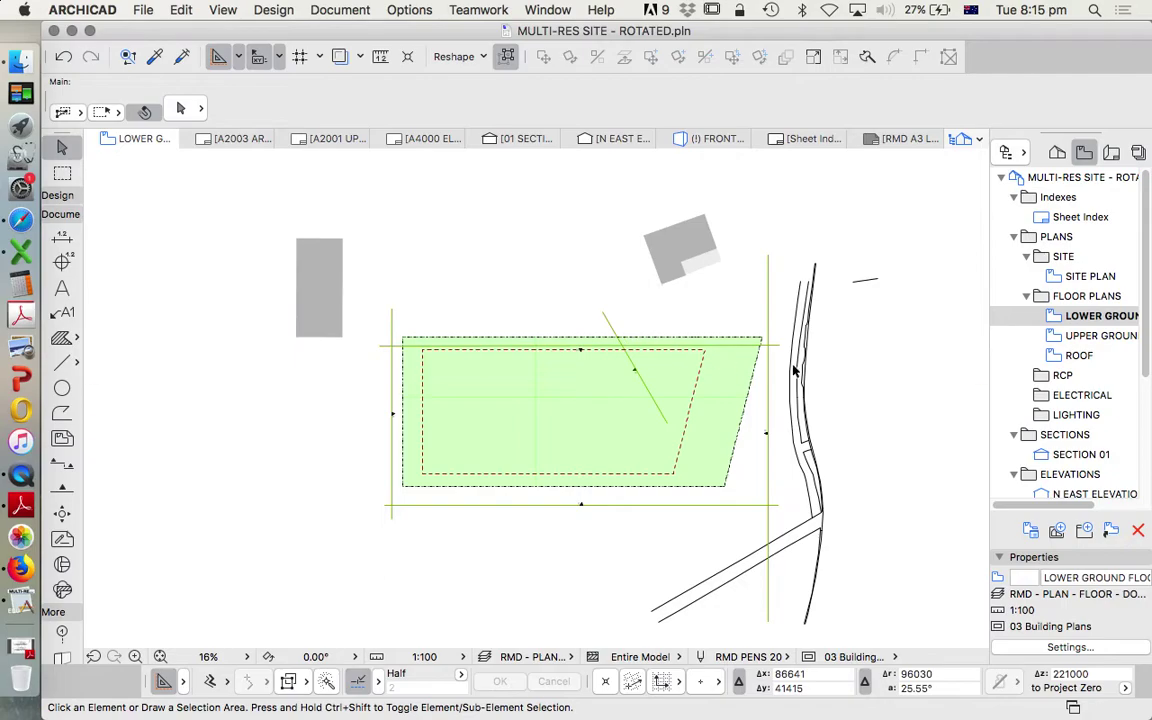
{"action": "scroll", "coordinate": [690, 420], "scroll_direction": "up", "scroll_amount": 3}
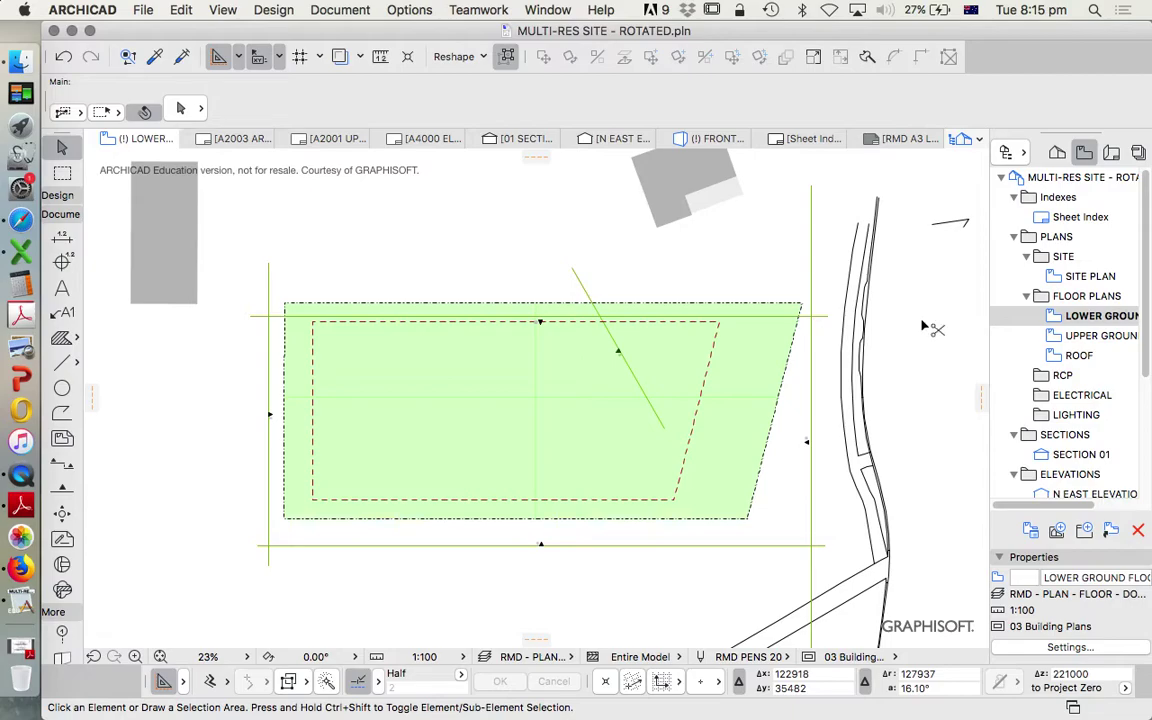
Step: Update RMD - PLAN - FLOOR - PRESENTATION with the TREES EXISTING layer, then reselect FLOOR - DOCUMENTATION
{"action": "key", "text": "super+l"}
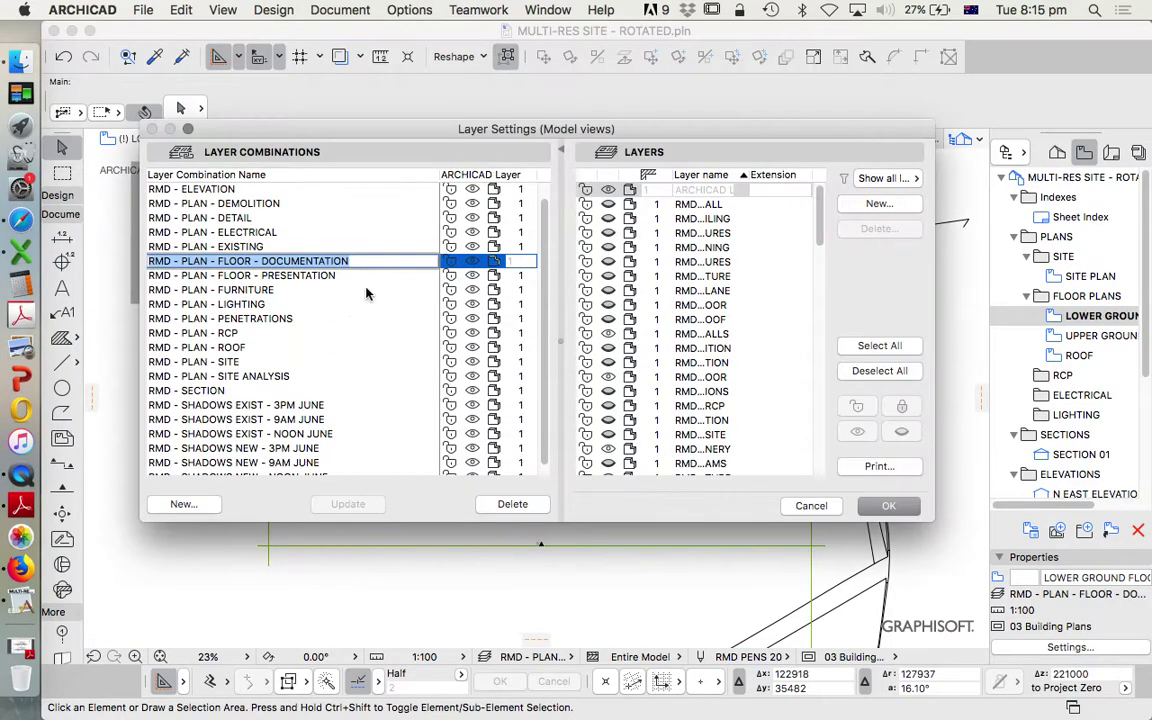
{"action": "left_click", "coordinate": [296, 275]}
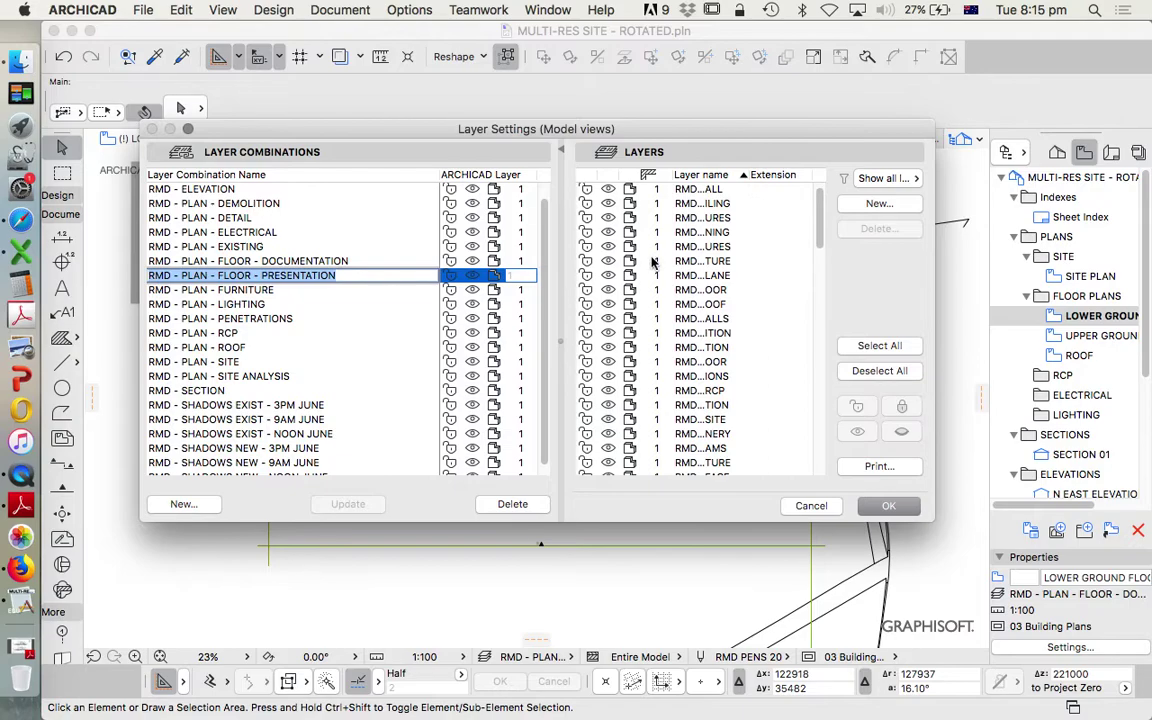
{"action": "left_click_drag", "start_coordinate": [818, 215], "coordinate": [818, 292]}
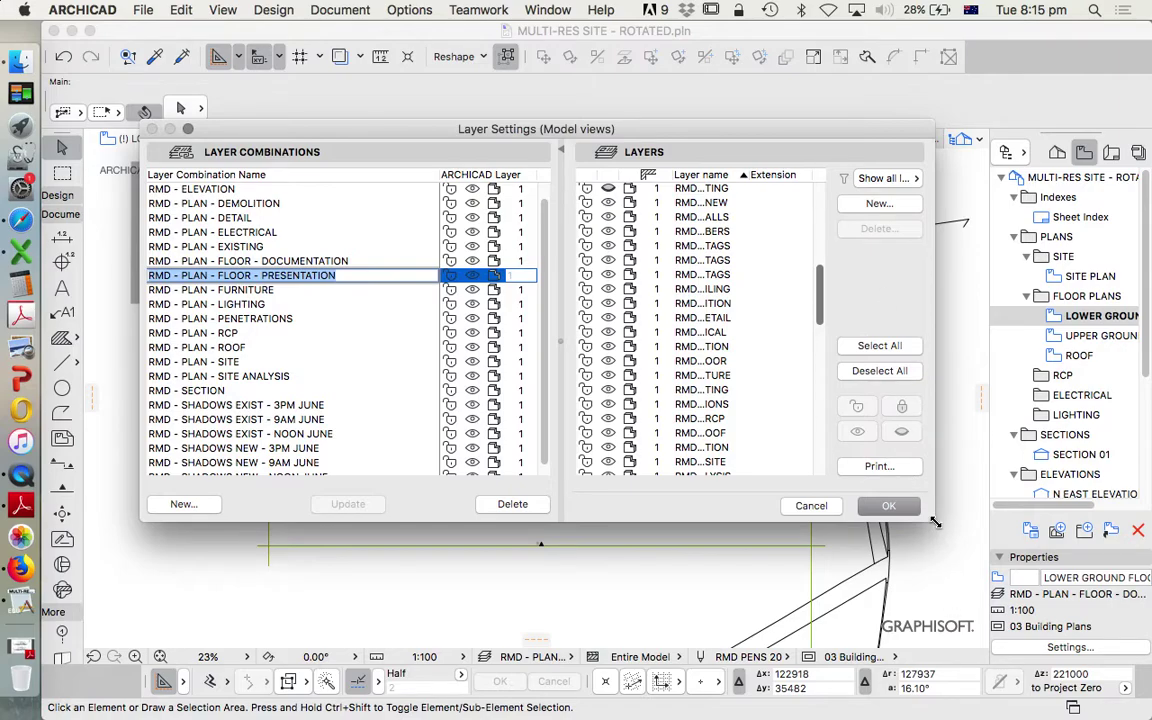
{"action": "left_click_drag", "start_coordinate": [934, 521], "coordinate": [1138, 588]}
{"action": "scroll", "coordinate": [893, 311], "scroll_direction": "up", "scroll_amount": 1}
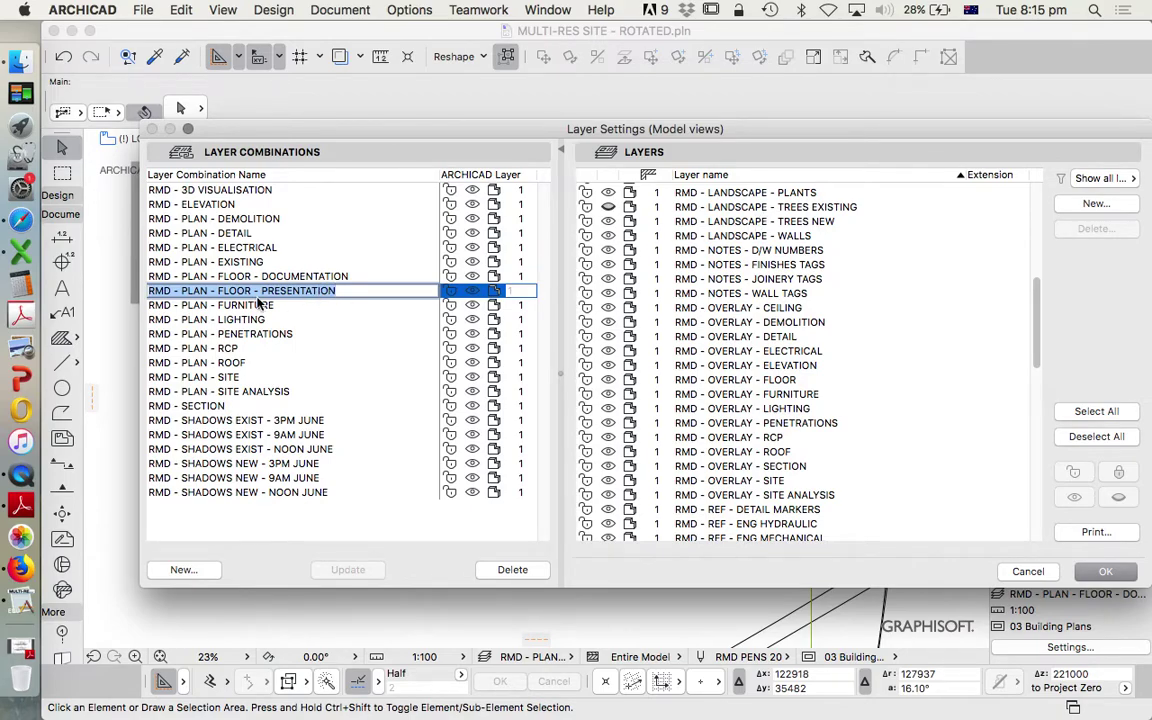
{"action": "left_click", "coordinate": [610, 207]}
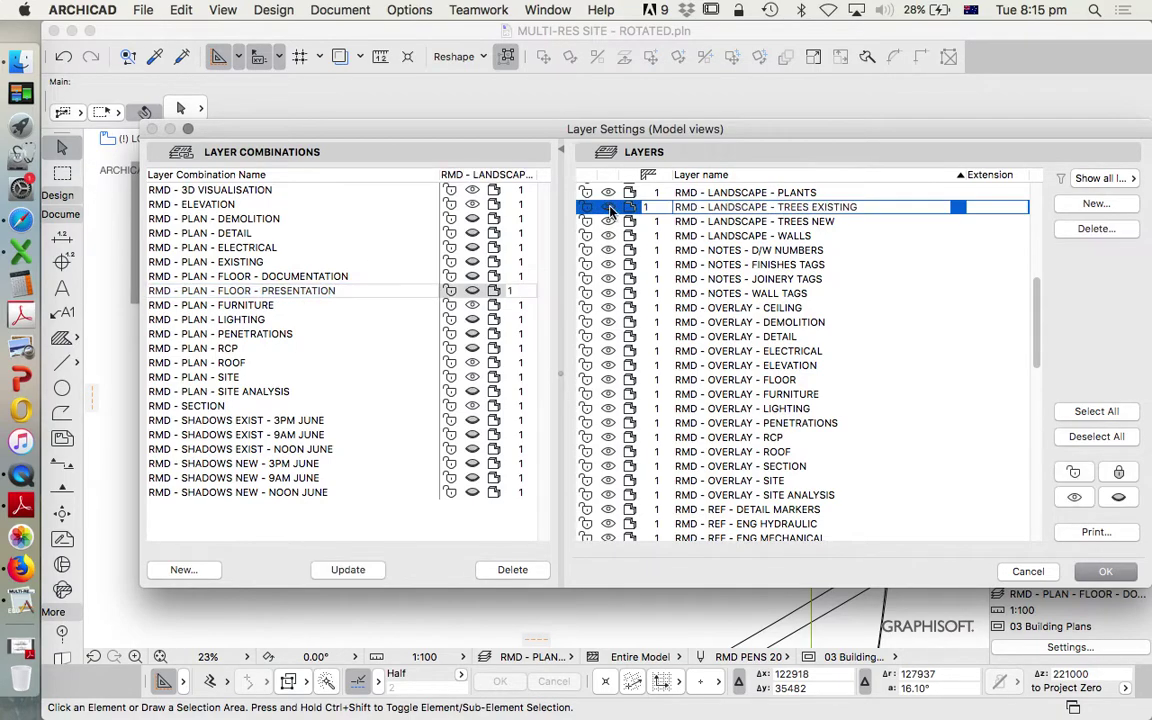
{"action": "left_click", "coordinate": [360, 572]}
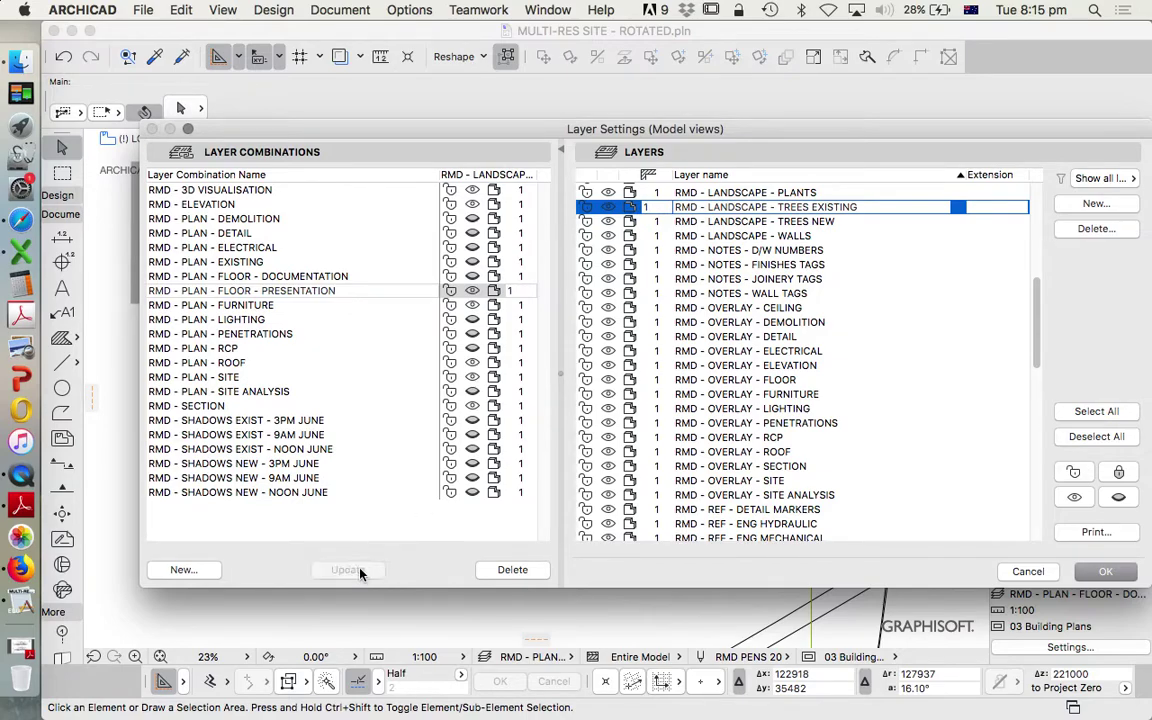
{"action": "left_click", "coordinate": [302, 277]}
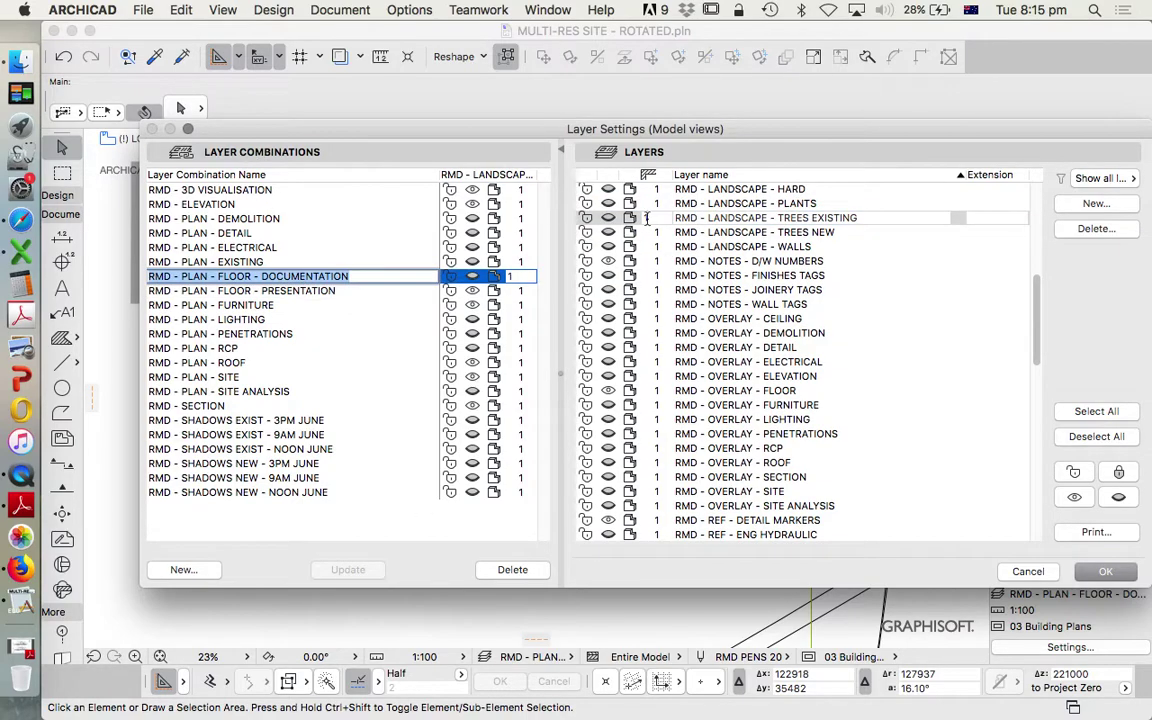
Step: Open UPPER GROUND FLOOR and set its layer combination to RMD - PLAN - FLOOR - DOCUMENTATION
{"action": "left_click", "coordinate": [1105, 572]}
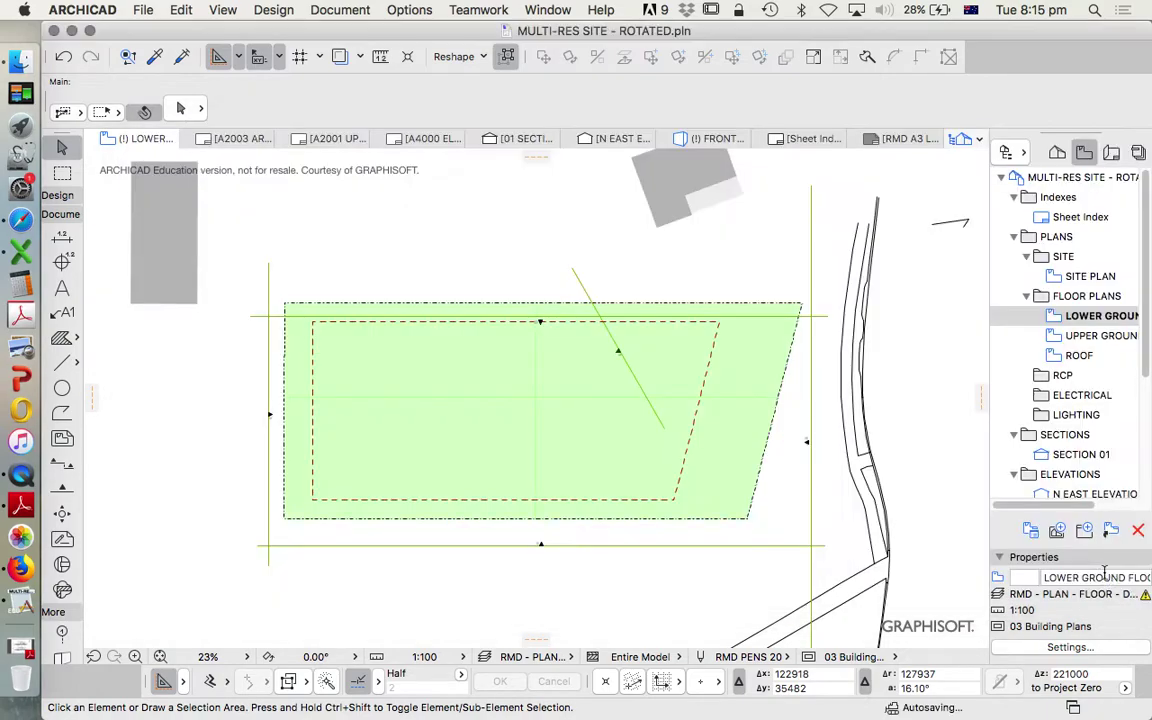
{"action": "double_click", "coordinate": [1087, 320]}
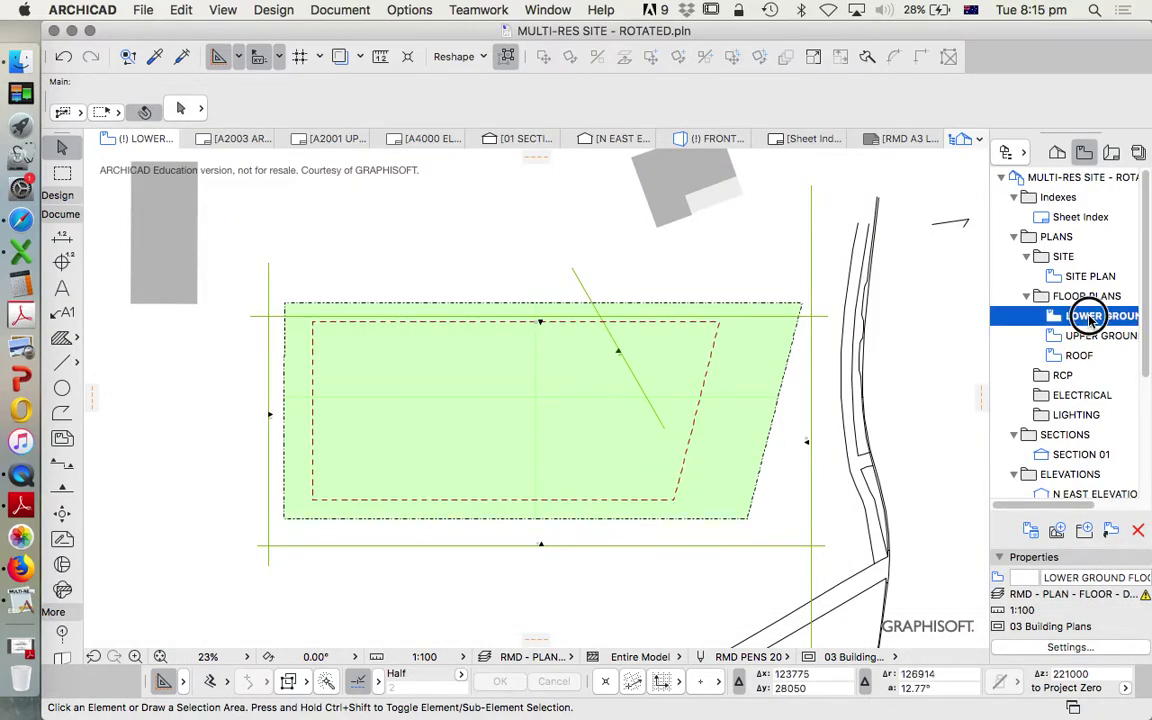
{"action": "double_click", "coordinate": [1085, 336]}
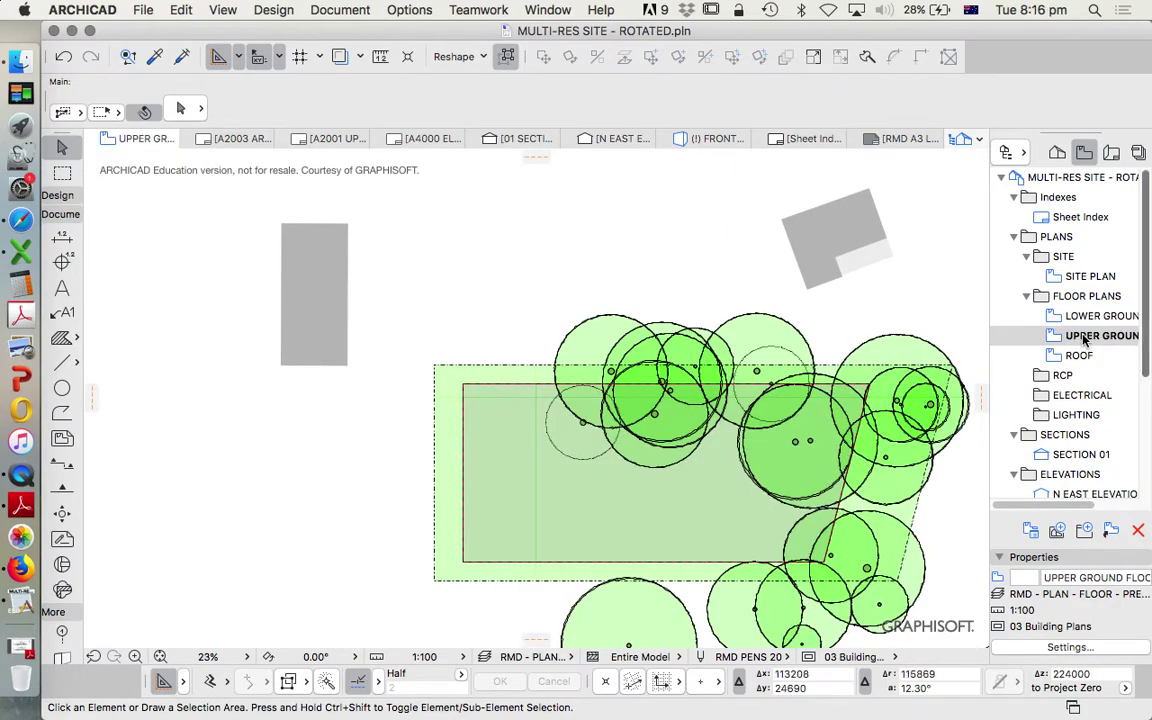
{"action": "right_click", "coordinate": [1090, 338]}
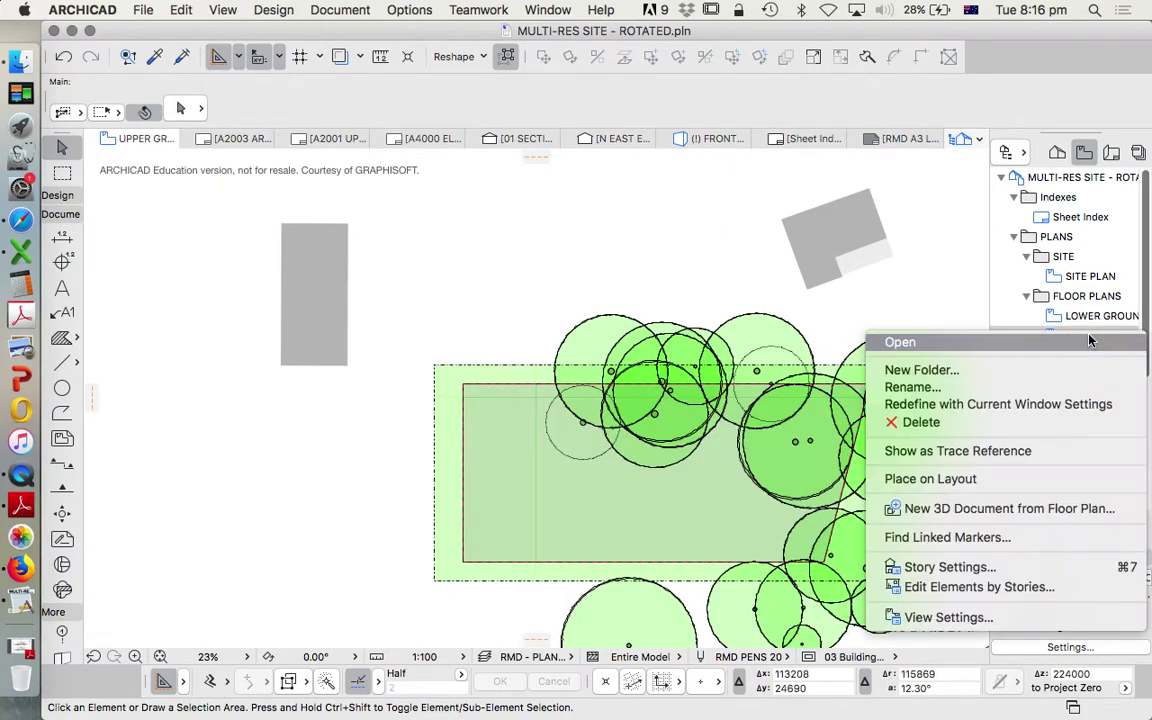
{"action": "left_click", "coordinate": [955, 610]}
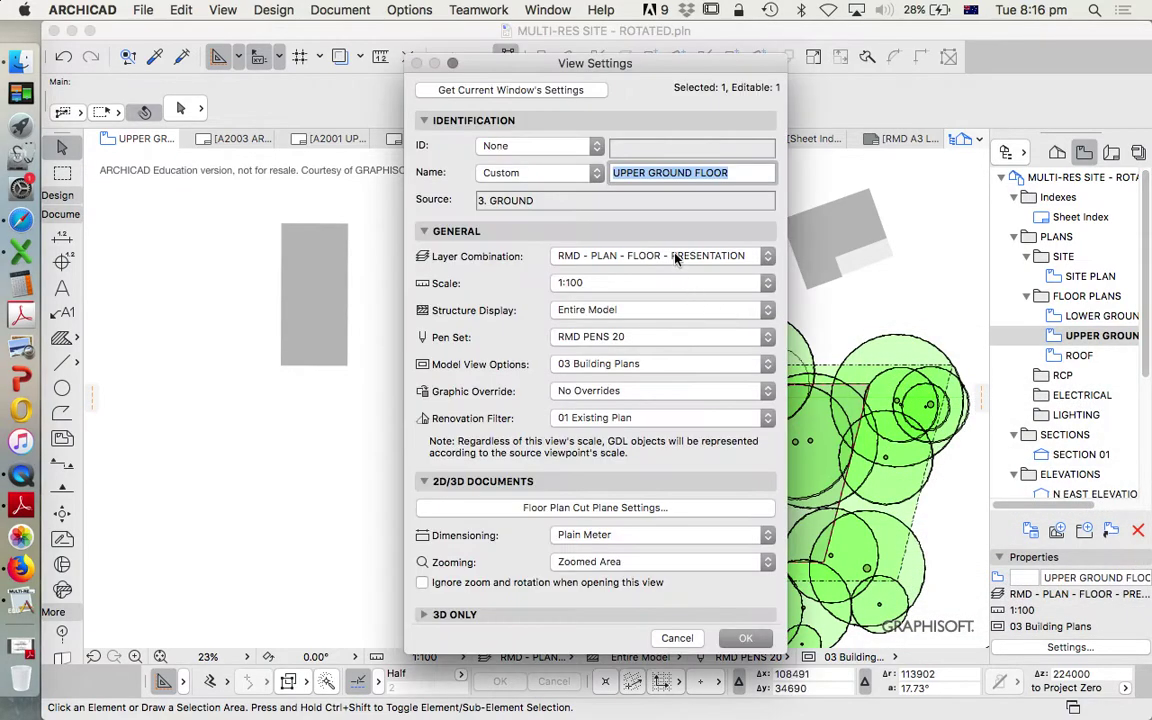
{"action": "left_click", "coordinate": [676, 258]}
{"action": "left_click", "coordinate": [640, 237]}
{"action": "left_click", "coordinate": [742, 639]}
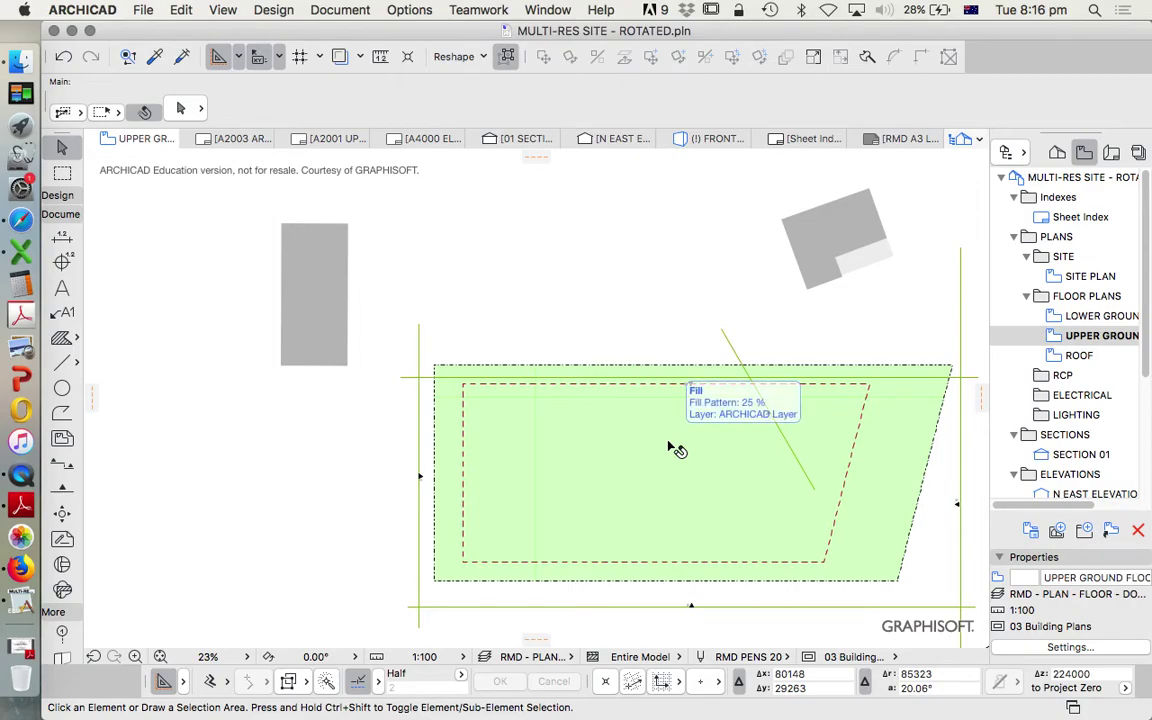
{"action": "scroll", "coordinate": [586, 437], "scroll_direction": "down", "scroll_amount": 3}
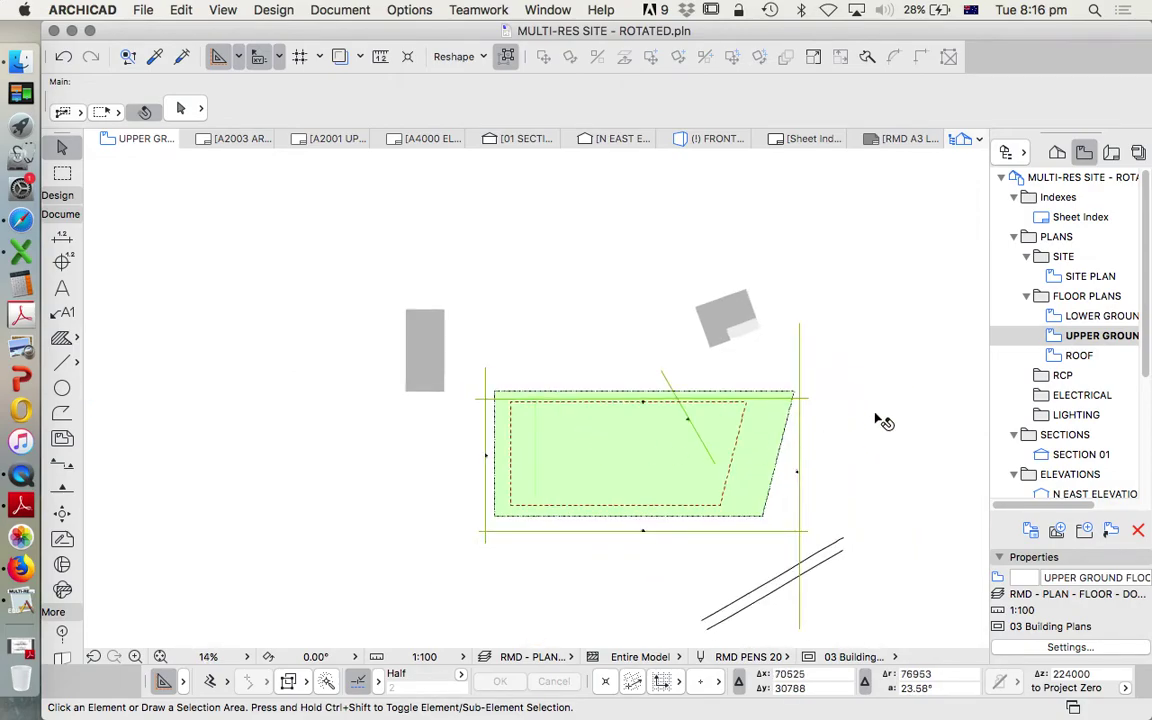
Step: Recheck the UPPER GROUND FLOOR view settings, keeping the FLOOR - DOCUMENTATION combination
{"action": "right_click", "coordinate": [1095, 340]}
{"action": "left_click", "coordinate": [982, 620]}
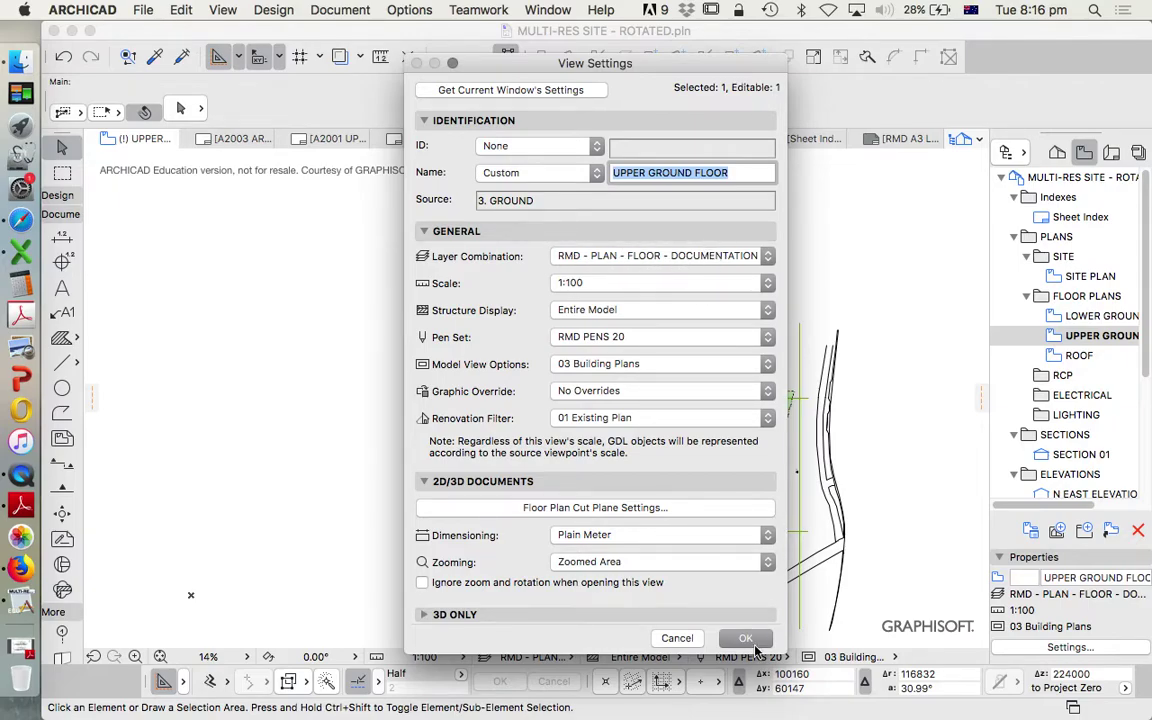
{"action": "left_click", "coordinate": [737, 257]}
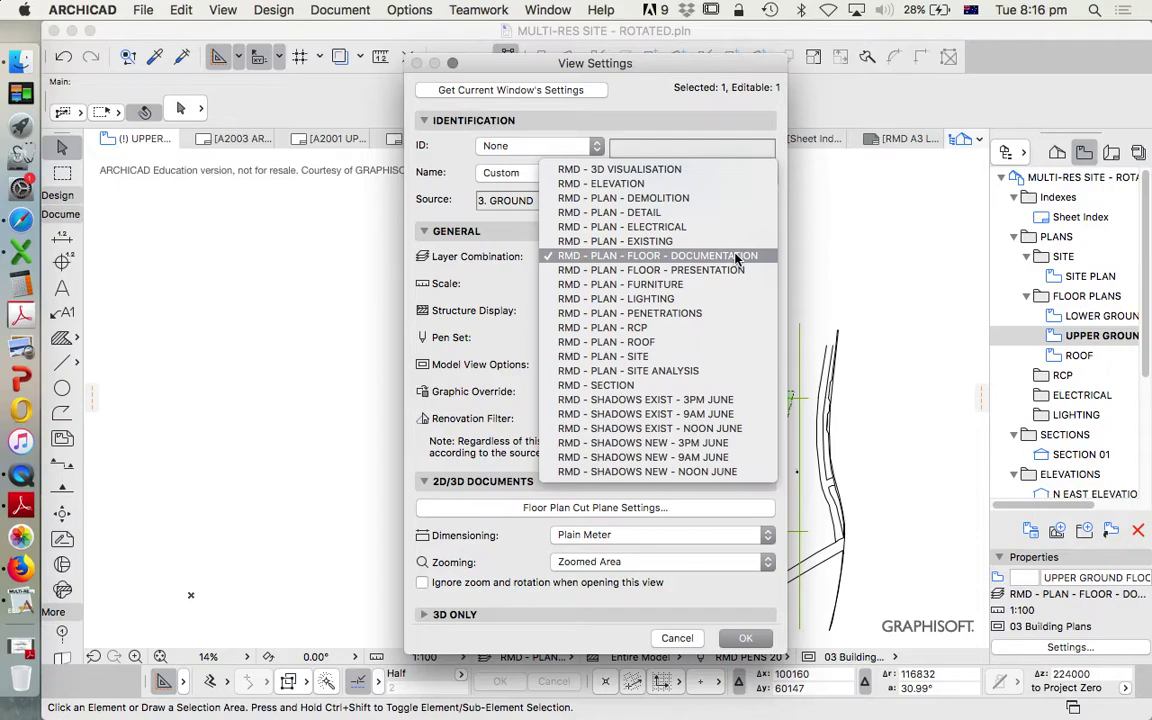
{"action": "left_click", "coordinate": [505, 292]}
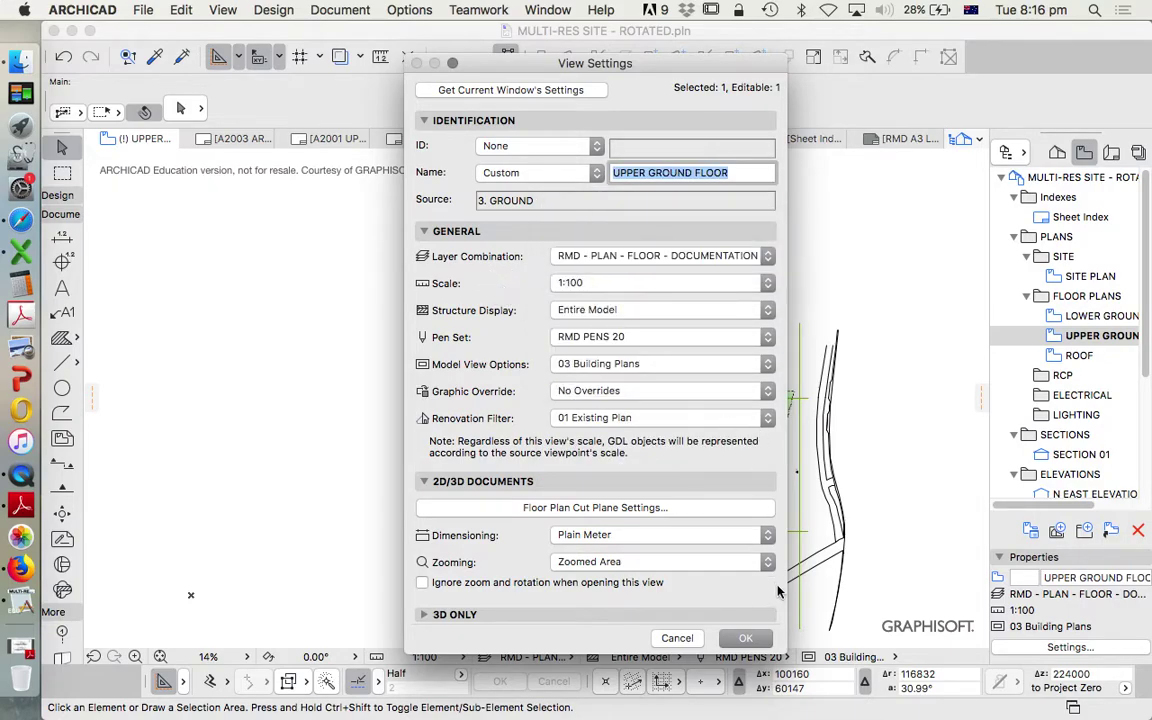
{"action": "left_click", "coordinate": [745, 637]}
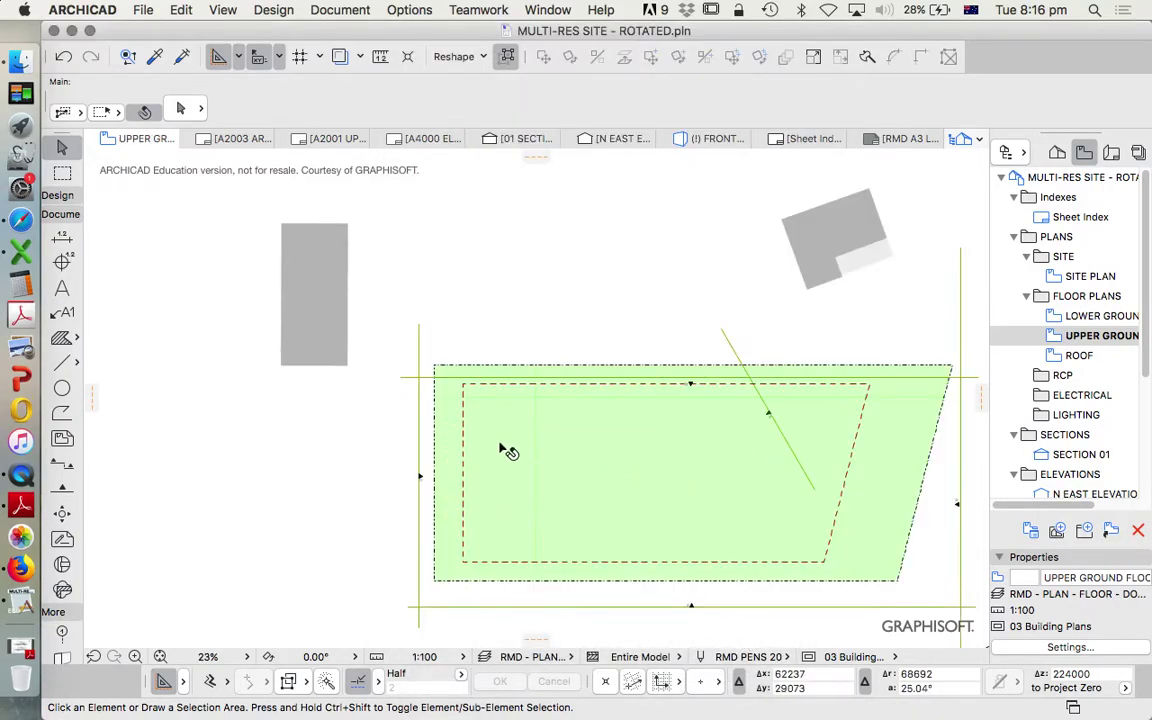
{"action": "scroll", "coordinate": [667, 485], "scroll_direction": "down", "scroll_amount": 3}
{"action": "scroll", "coordinate": [635, 458], "scroll_direction": "up", "scroll_amount": 3}
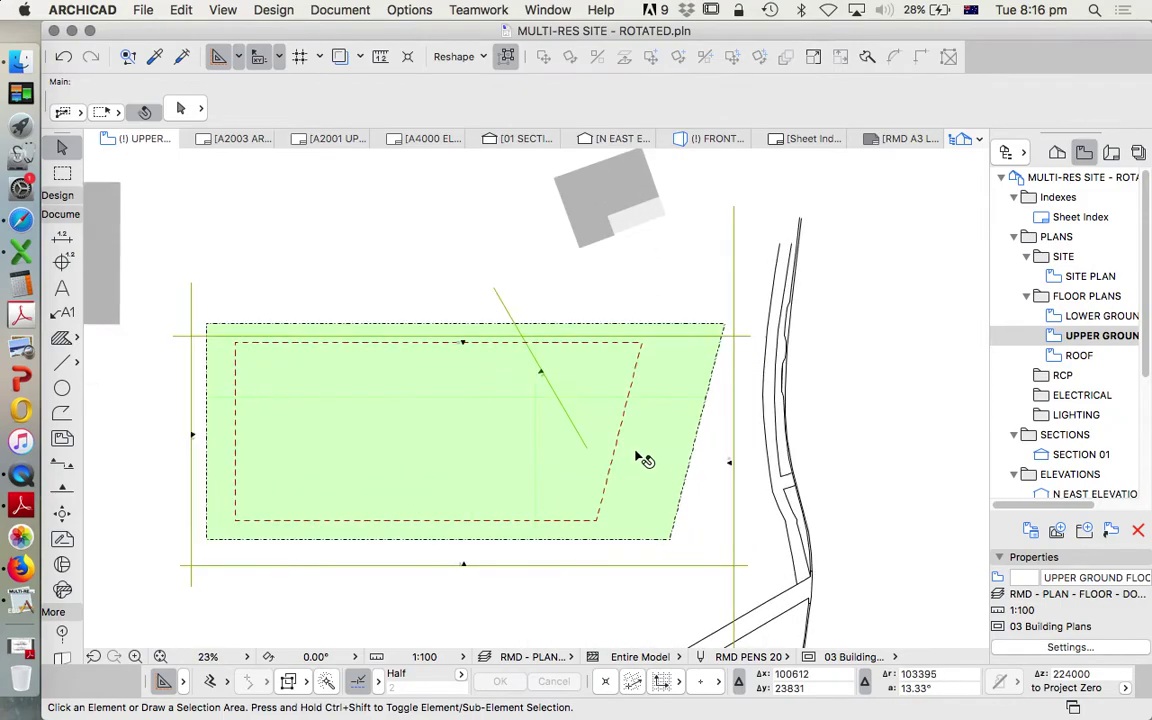
{"action": "scroll", "coordinate": [662, 369], "scroll_direction": "down", "scroll_amount": 3}
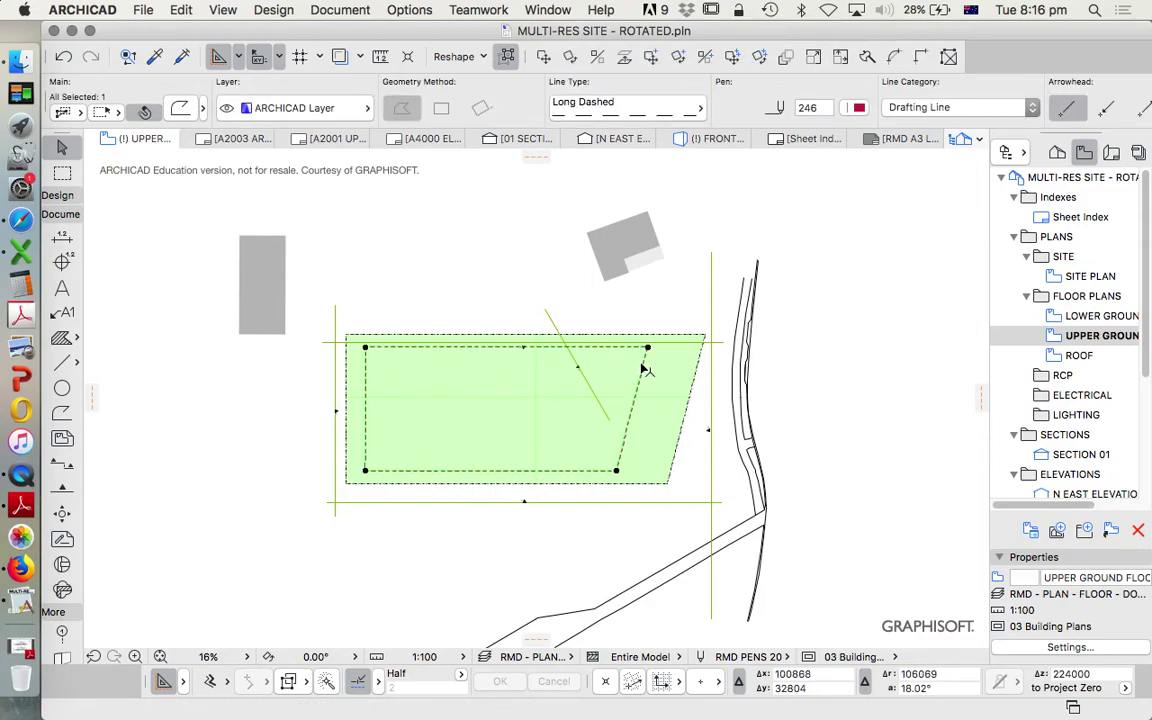
{"action": "left_click", "coordinate": [510, 243]}
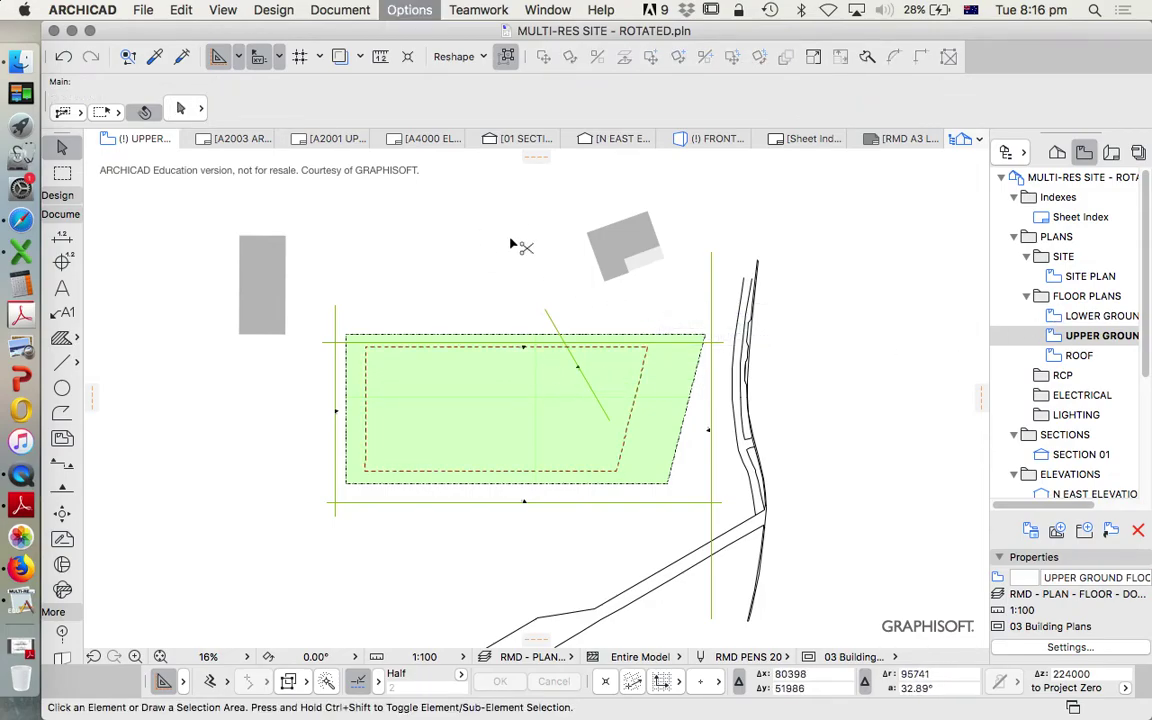
{"action": "key", "text": "super+l"}
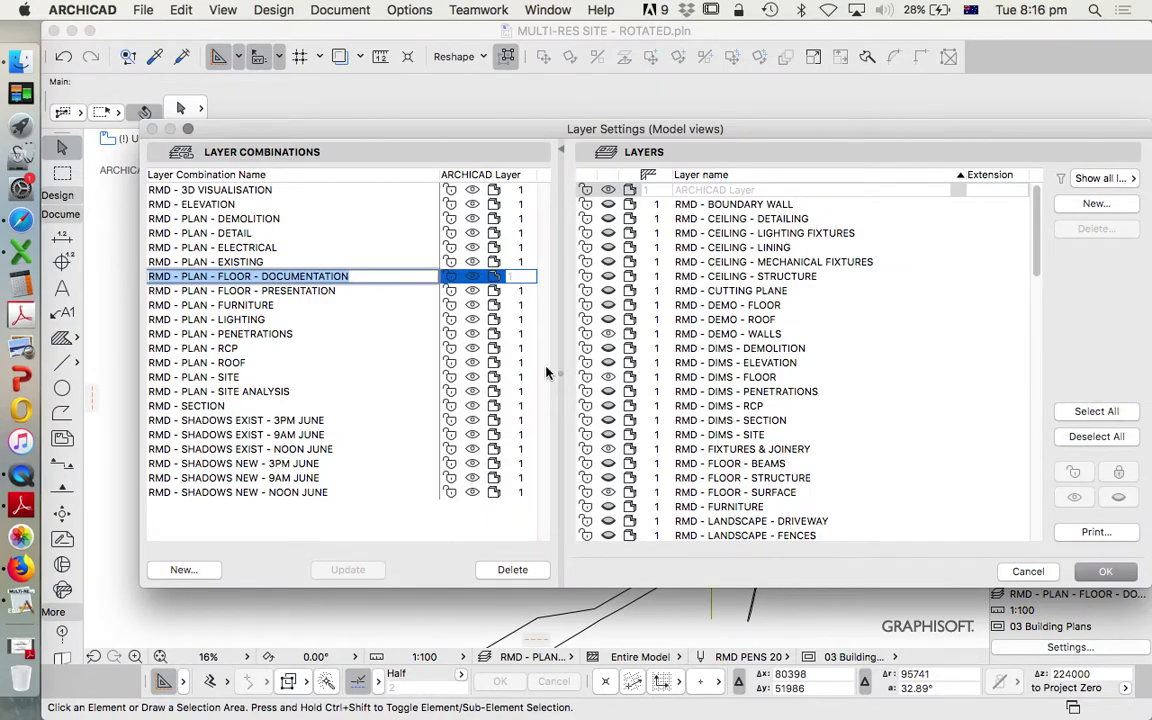
{"action": "left_click", "coordinate": [308, 291]}
{"action": "left_click", "coordinate": [1108, 572]}
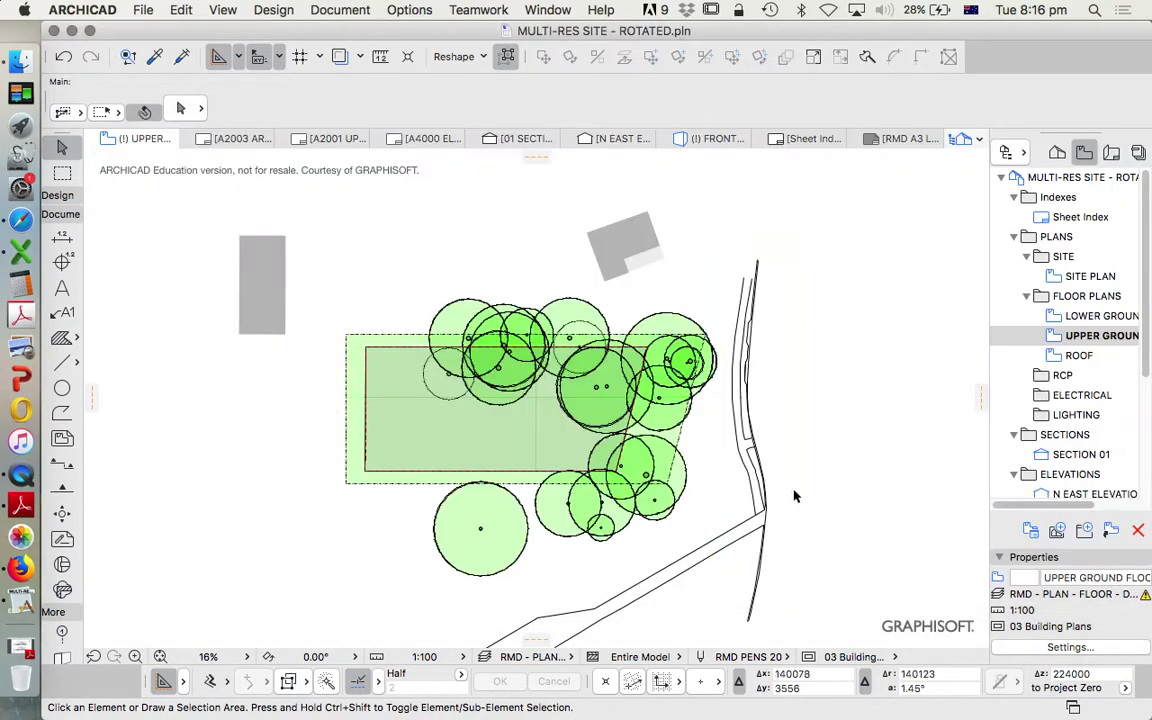
{"action": "left_click", "coordinate": [368, 405]}
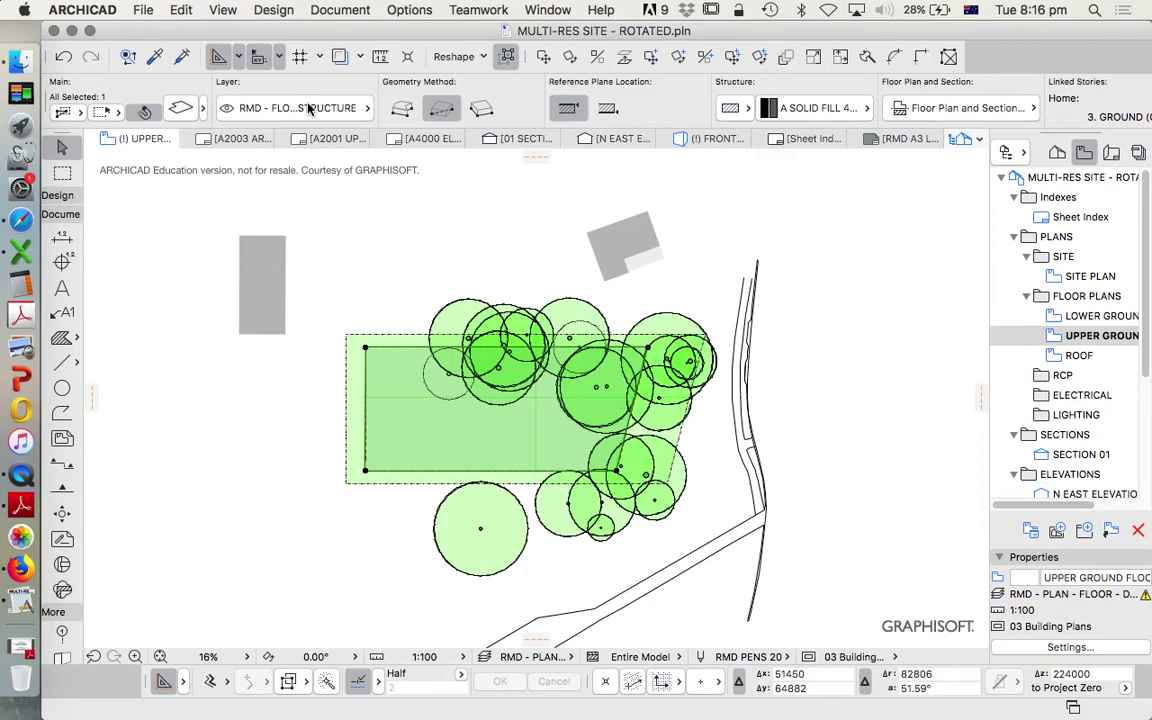
{"action": "left_click", "coordinate": [305, 108]}
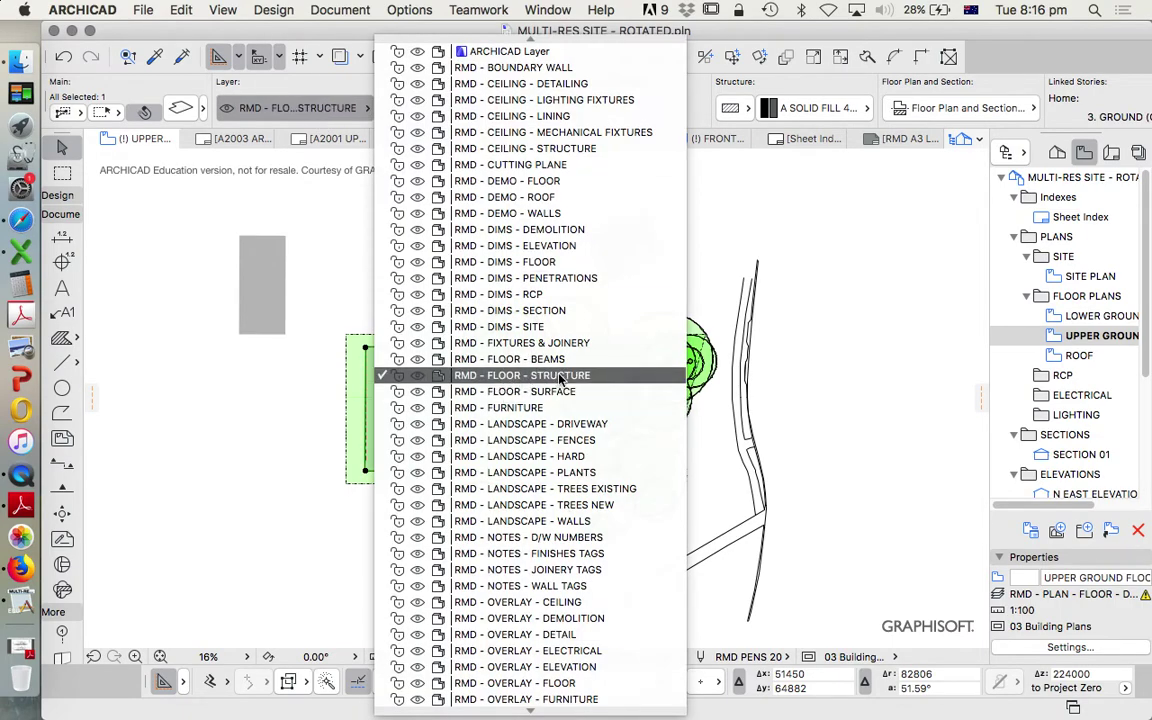
{"action": "left_click", "coordinate": [792, 219]}
{"action": "key", "text": "super+l"}
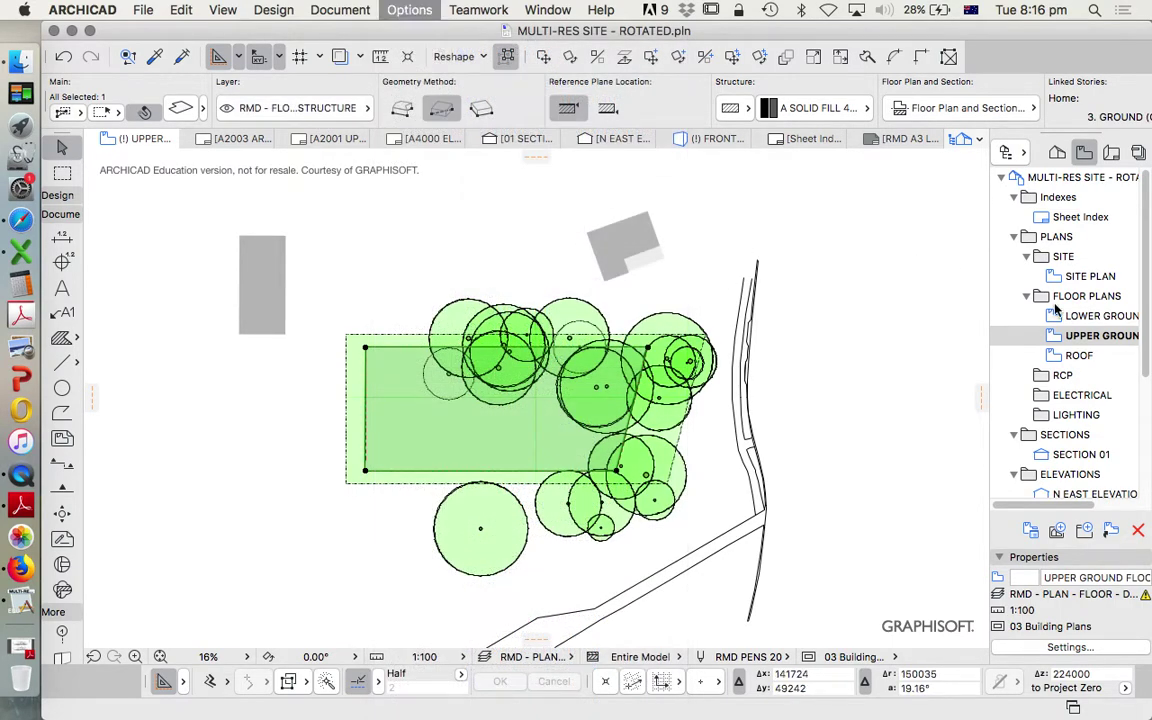
{"action": "left_click", "coordinate": [303, 276]}
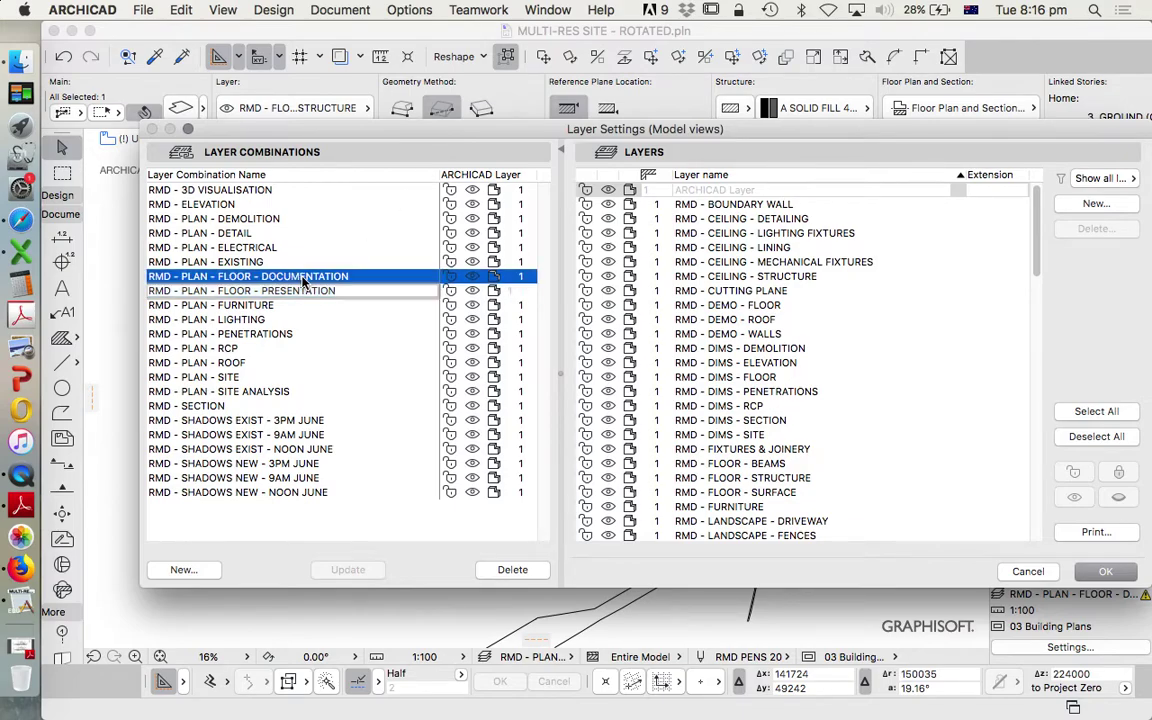
{"action": "key", "text": "Return"}
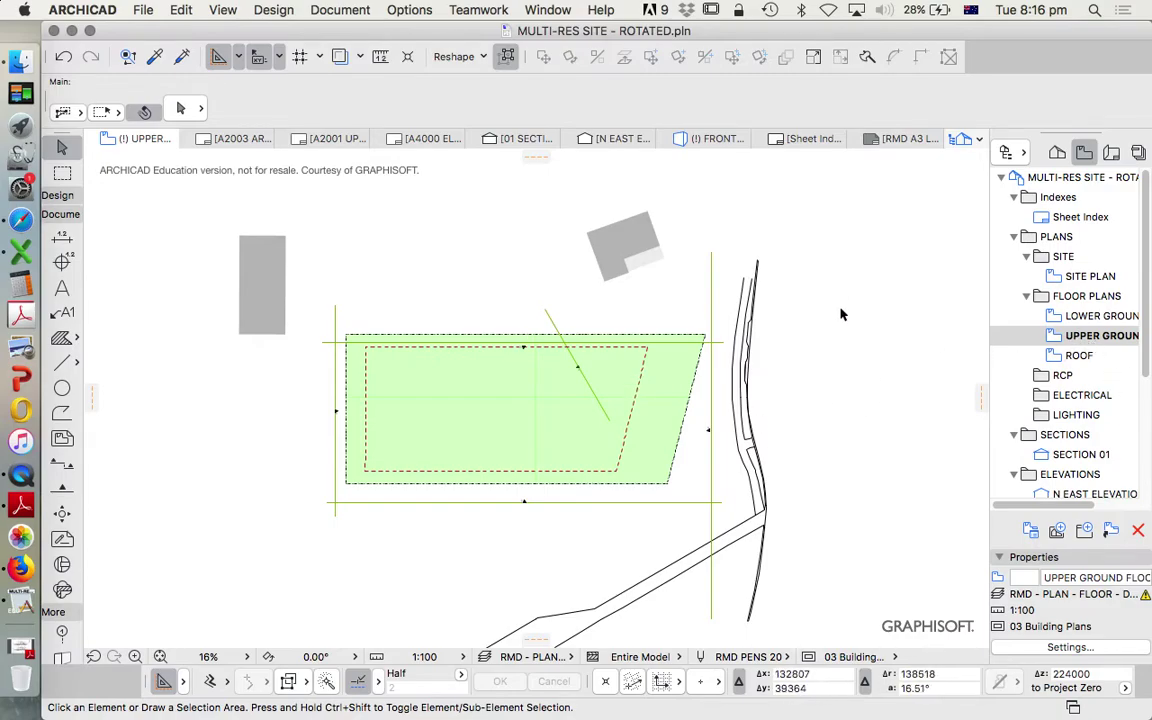
{"action": "left_click", "coordinate": [410, 14]}
{"action": "mouse_move", "coordinate": [470, 31]}
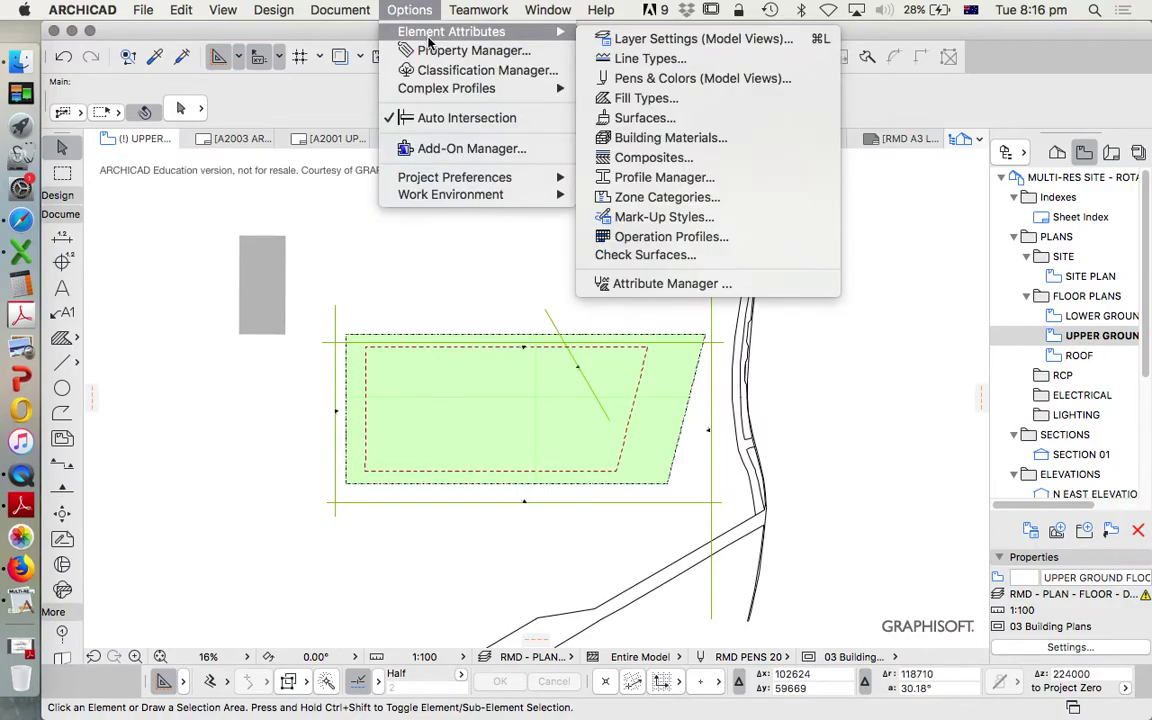
{"action": "left_click", "coordinate": [700, 38]}
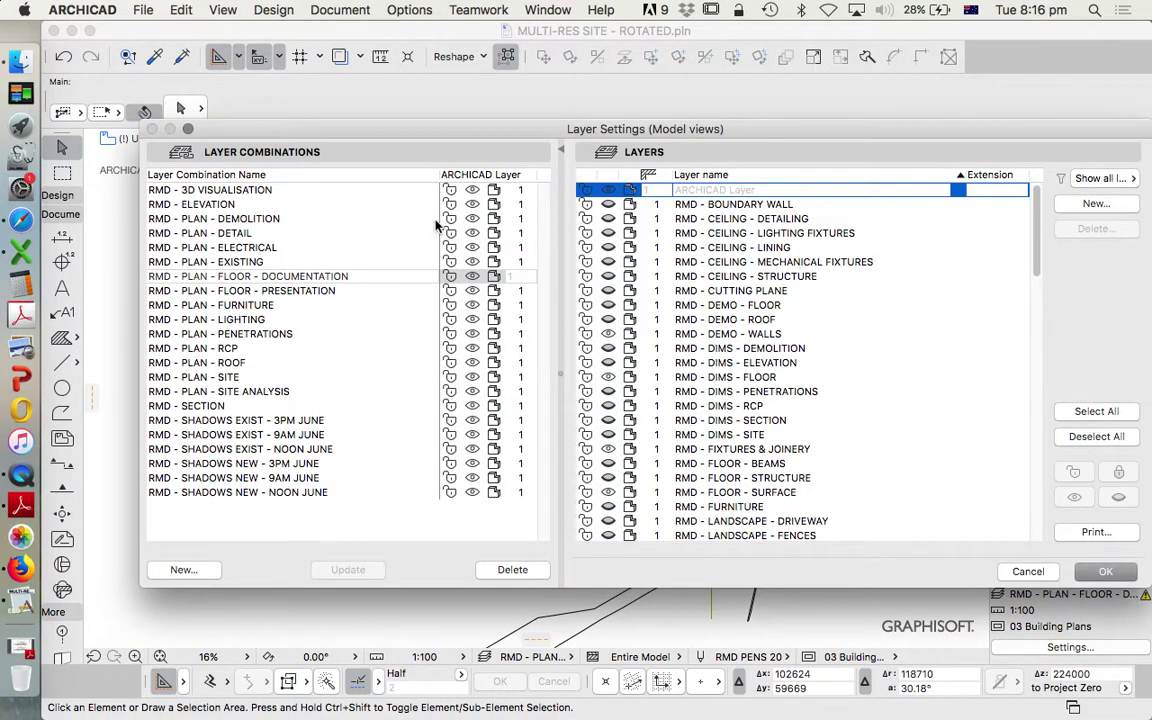
{"action": "left_click_drag", "start_coordinate": [1038, 212], "coordinate": [1040, 228]}
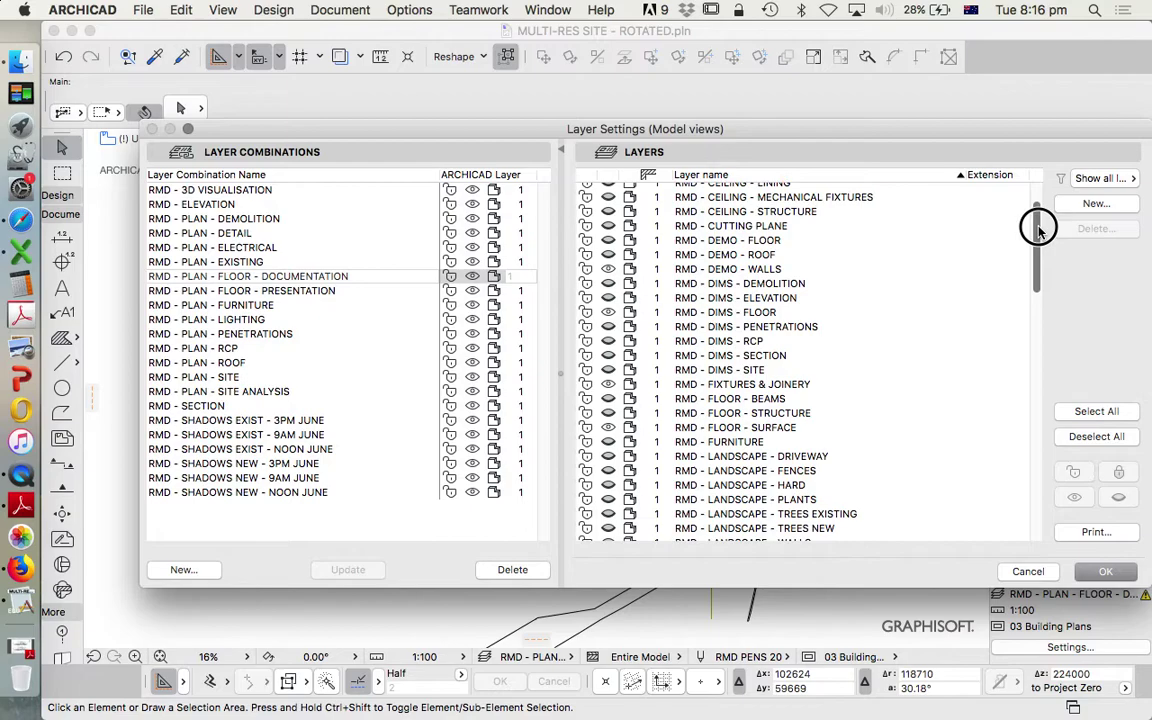
{"action": "left_click", "coordinate": [612, 416]}
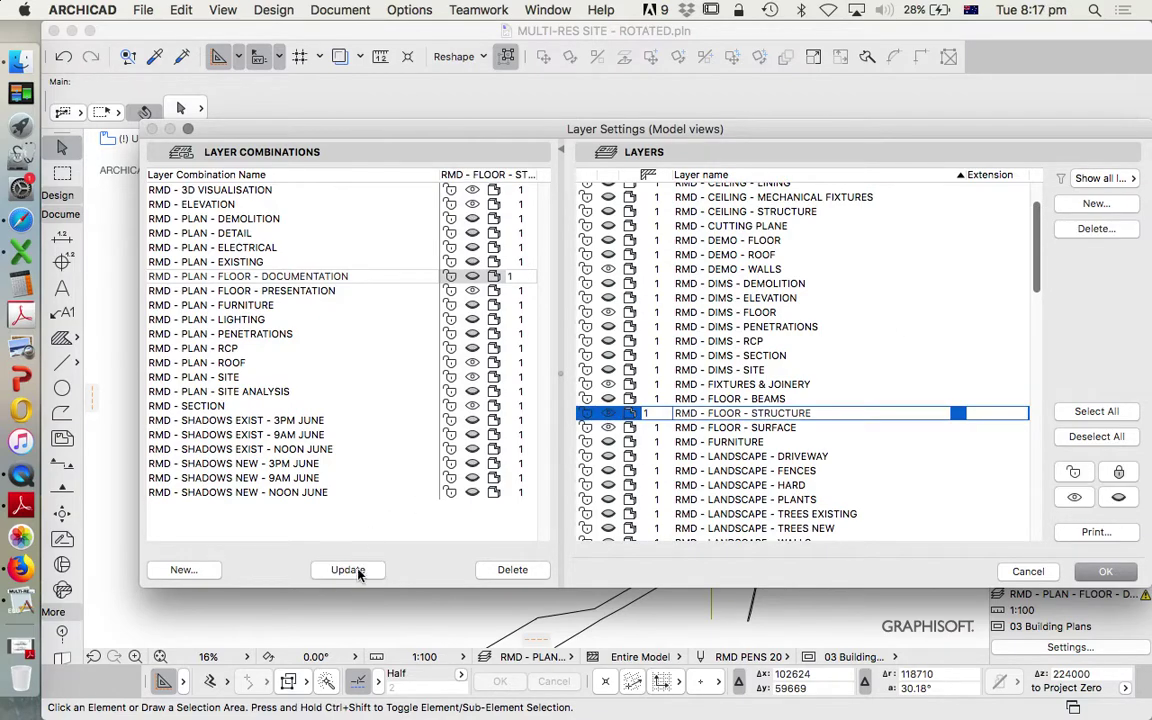
{"action": "left_click", "coordinate": [1104, 572]}
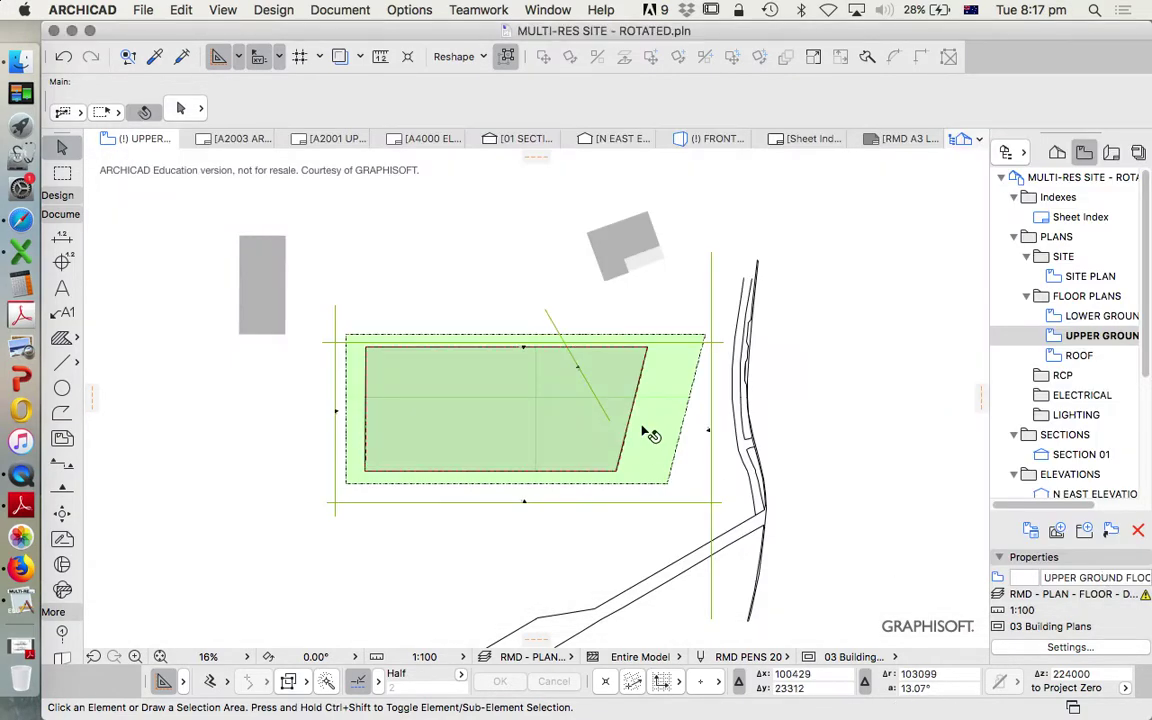
{"action": "left_click", "coordinate": [505, 421]}
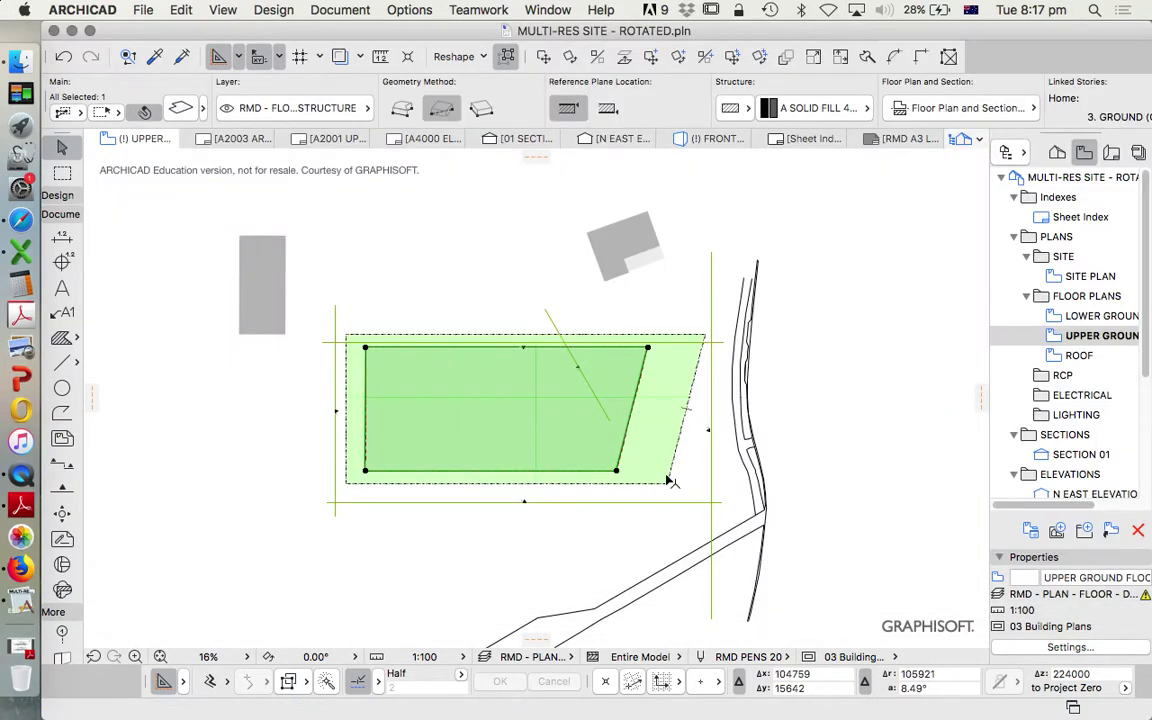
{"action": "left_click", "coordinate": [877, 496]}
{"action": "scroll", "coordinate": [430, 410], "scroll_direction": "up", "scroll_amount": 5}
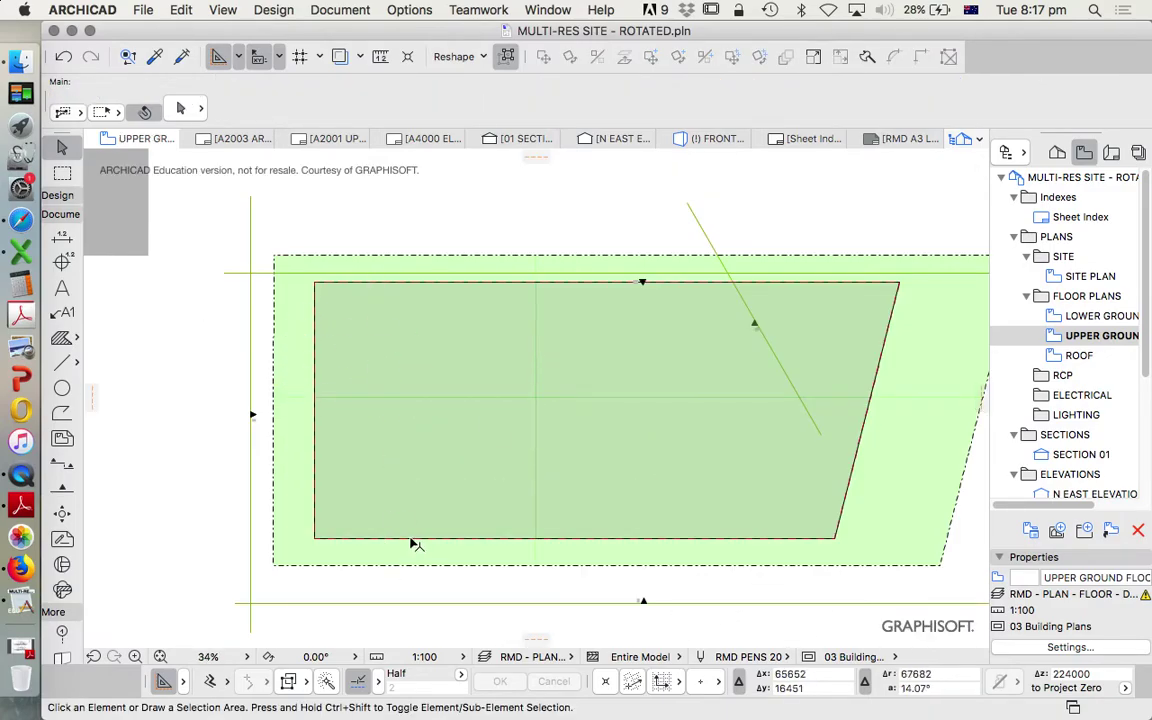
{"action": "left_click", "coordinate": [432, 465]}
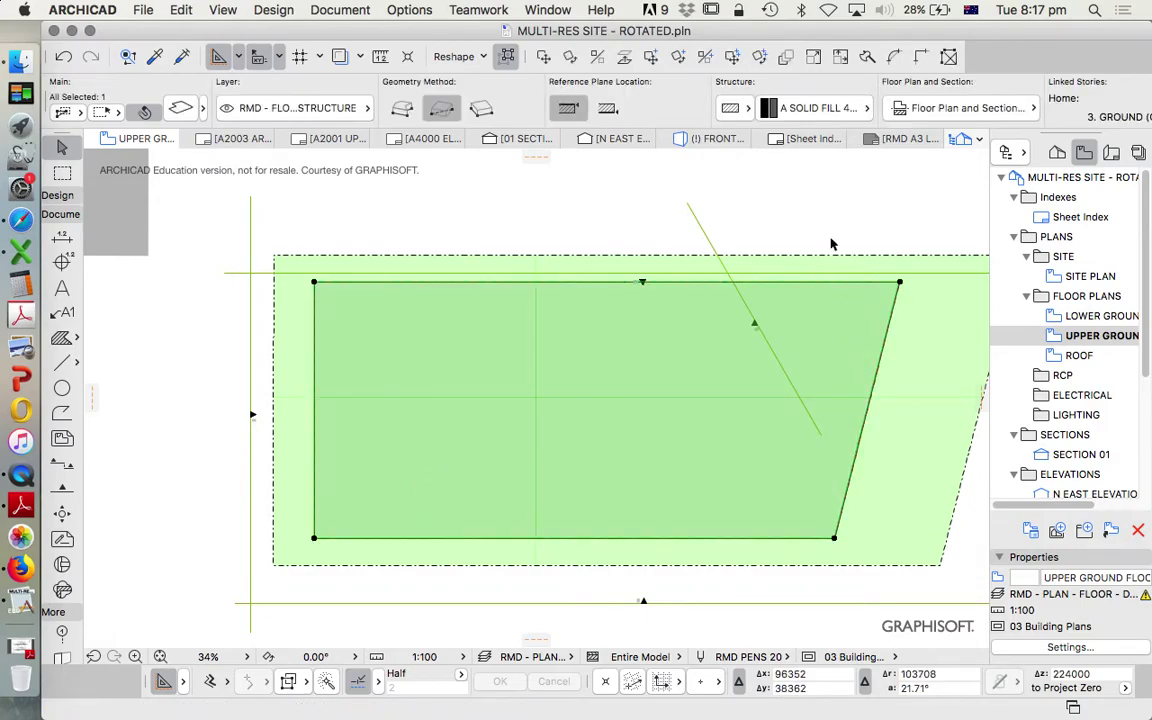
{"action": "scroll", "coordinate": [760, 320], "scroll_direction": "up", "scroll_amount": 1}
{"action": "left_click", "coordinate": [585, 198]}
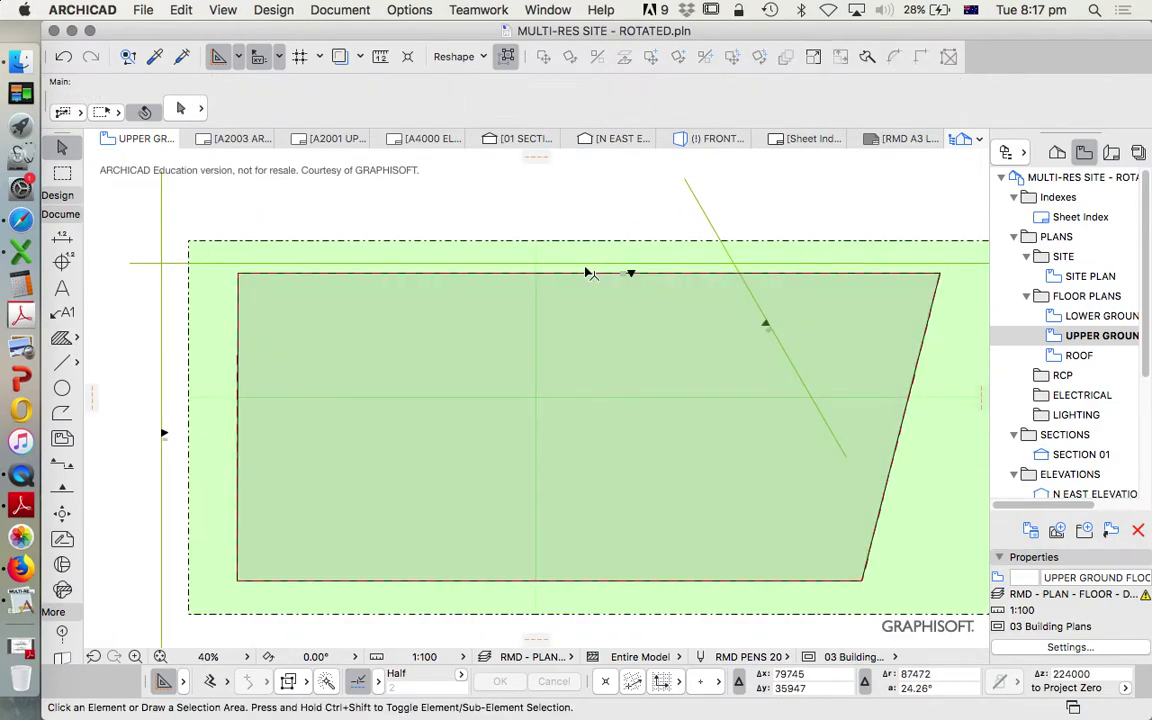
{"action": "scroll", "coordinate": [584, 266], "scroll_direction": "down", "scroll_amount": 3}
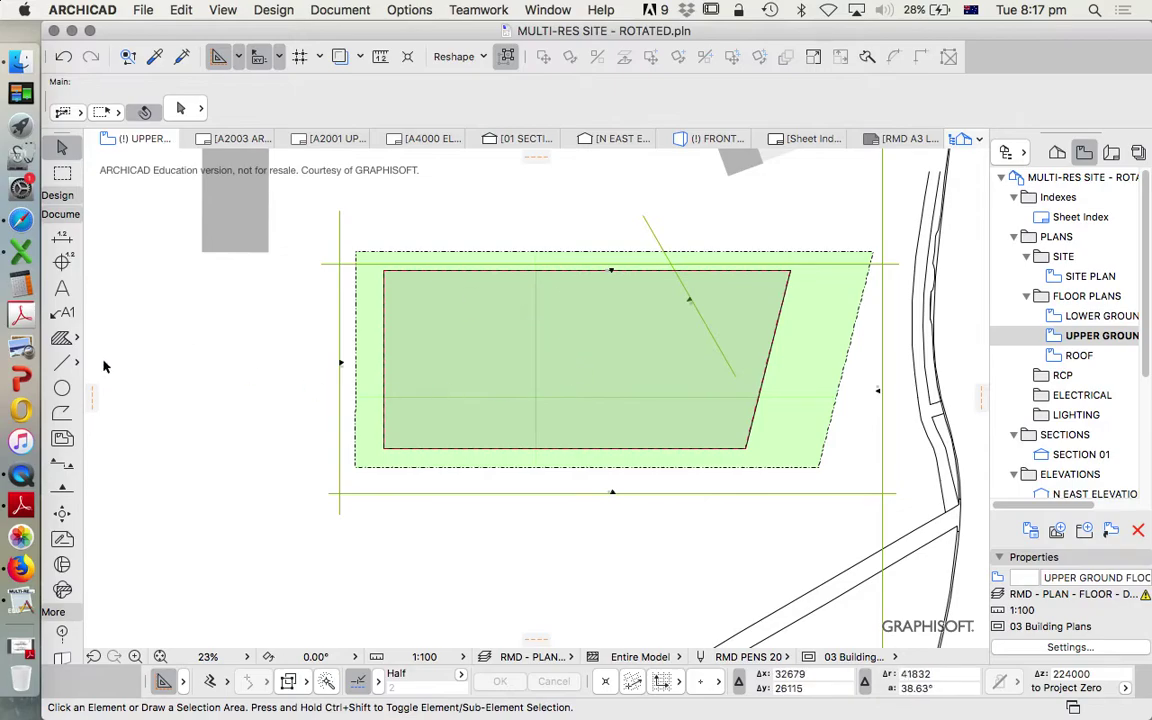
Step: Set Fill defaults: area text on, 50 % pattern, teal pen 145, transparent background pen 0
{"action": "left_click", "coordinate": [61, 338]}
{"action": "left_click", "coordinate": [180, 112]}
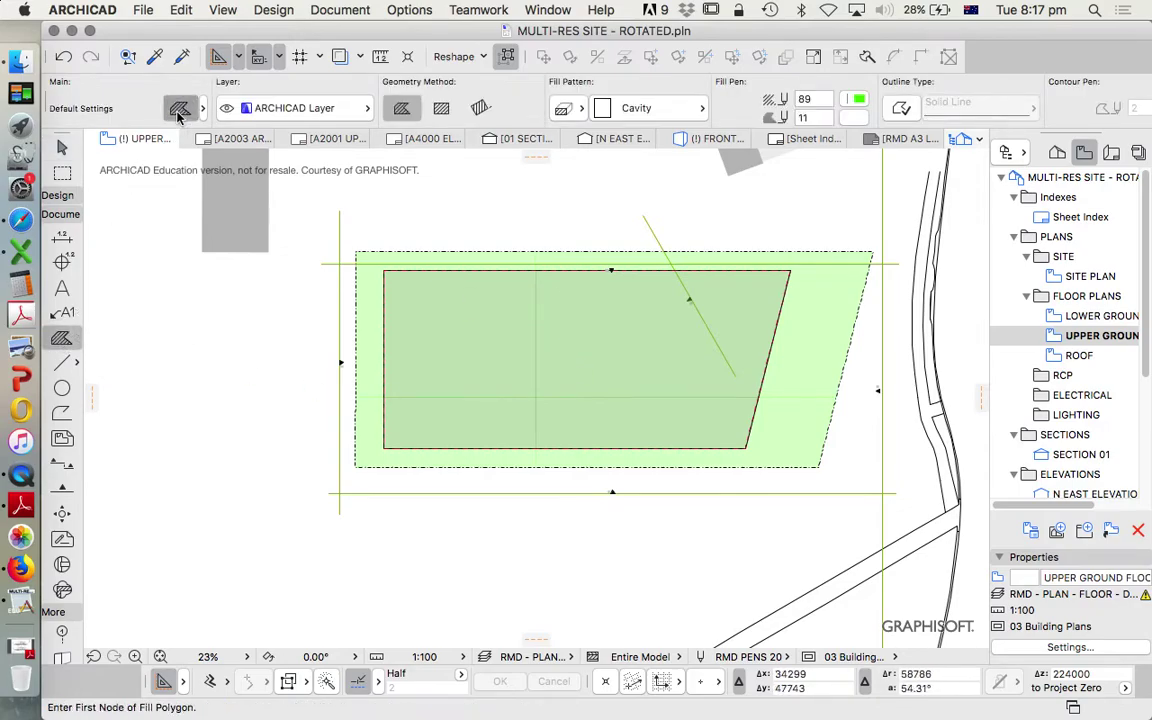
{"action": "left_click", "coordinate": [641, 287]}
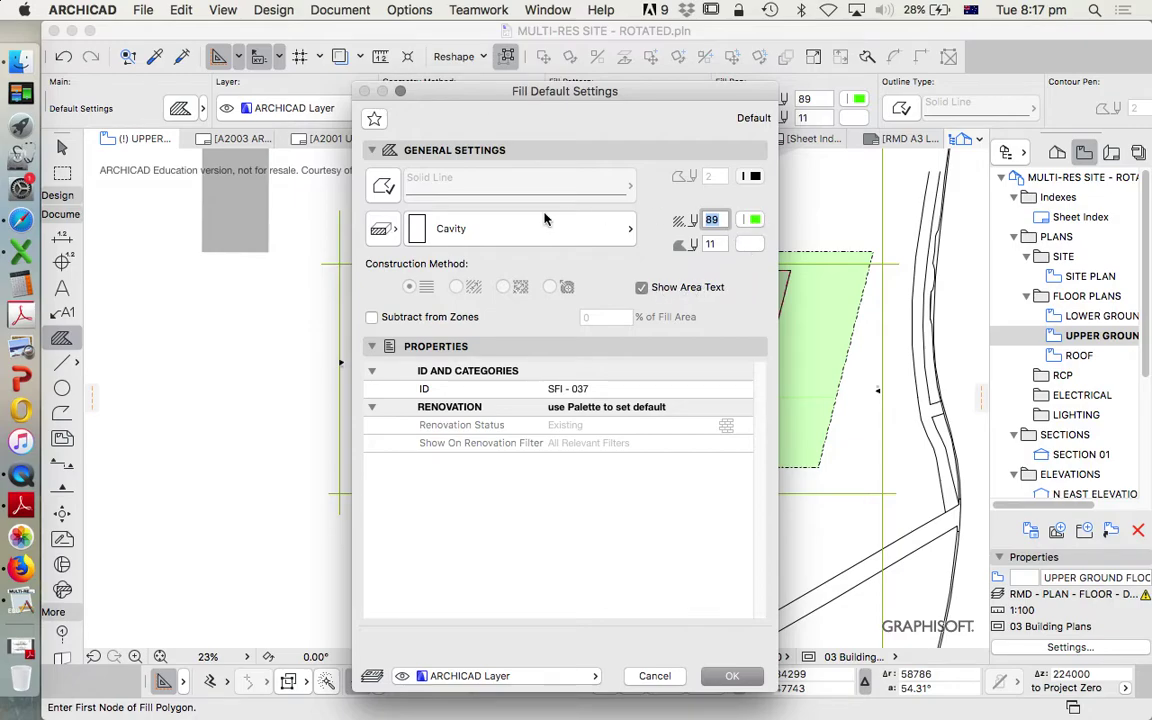
{"action": "left_click", "coordinate": [482, 228]}
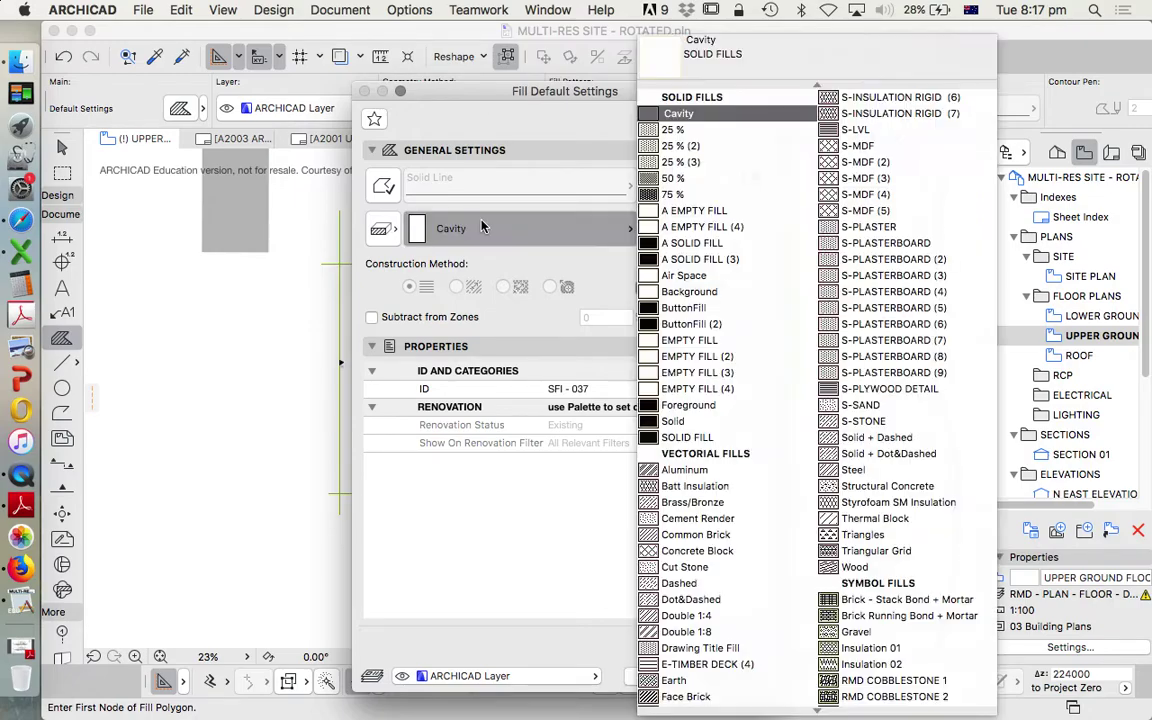
{"action": "left_click", "coordinate": [690, 178]}
{"action": "left_click", "coordinate": [754, 220]}
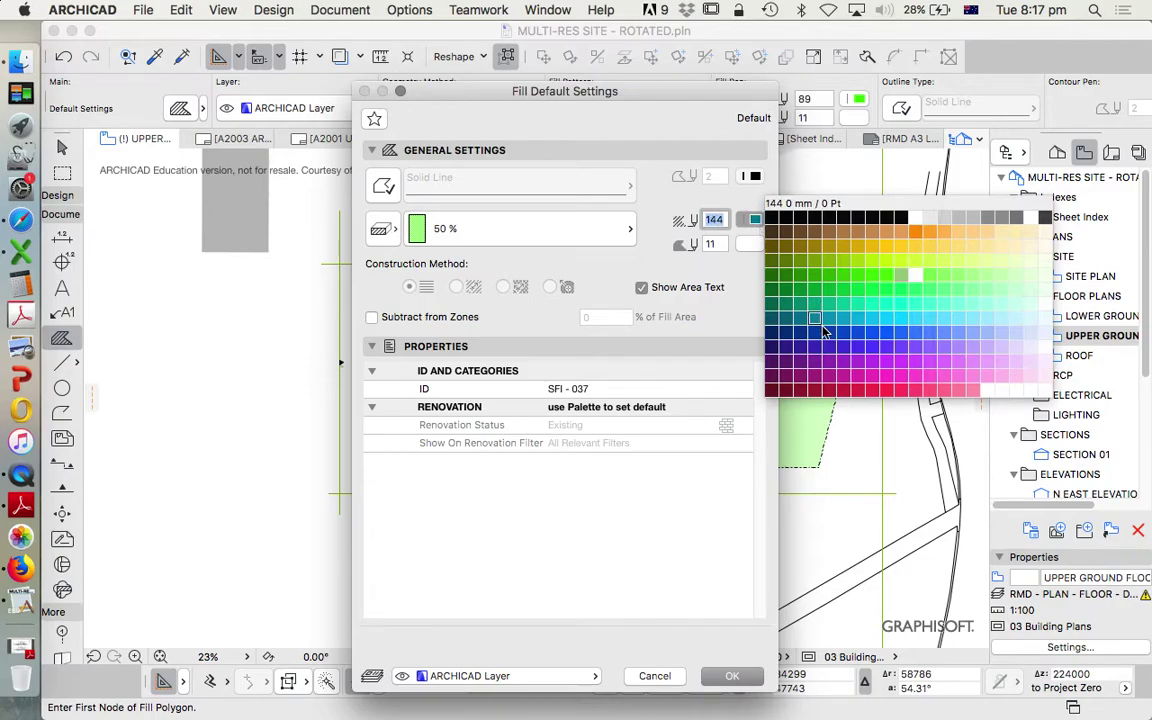
{"action": "left_click", "coordinate": [828, 322]}
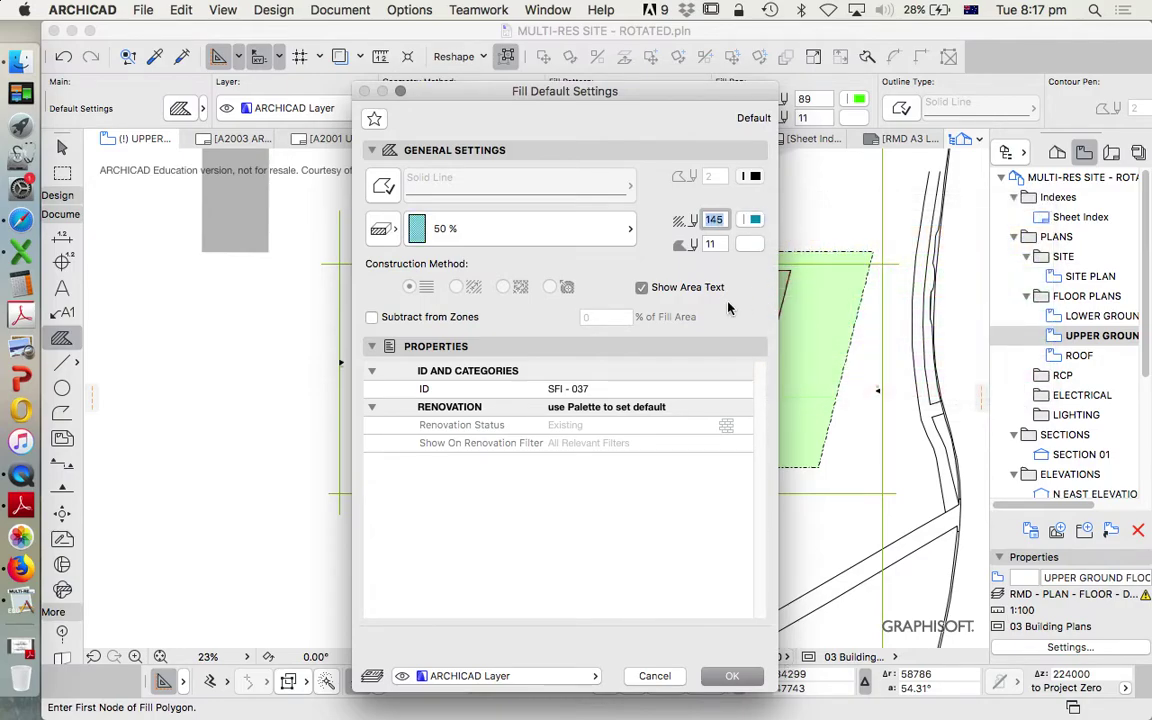
{"action": "left_click", "coordinate": [752, 243]}
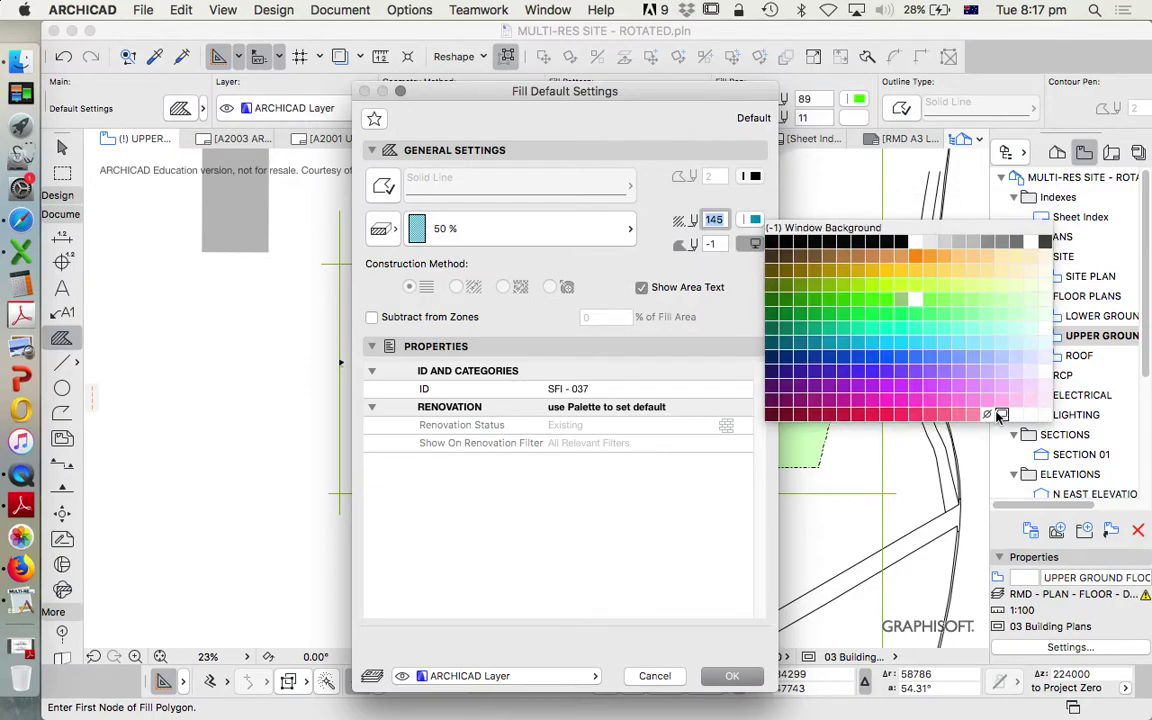
{"action": "left_click", "coordinate": [885, 372]}
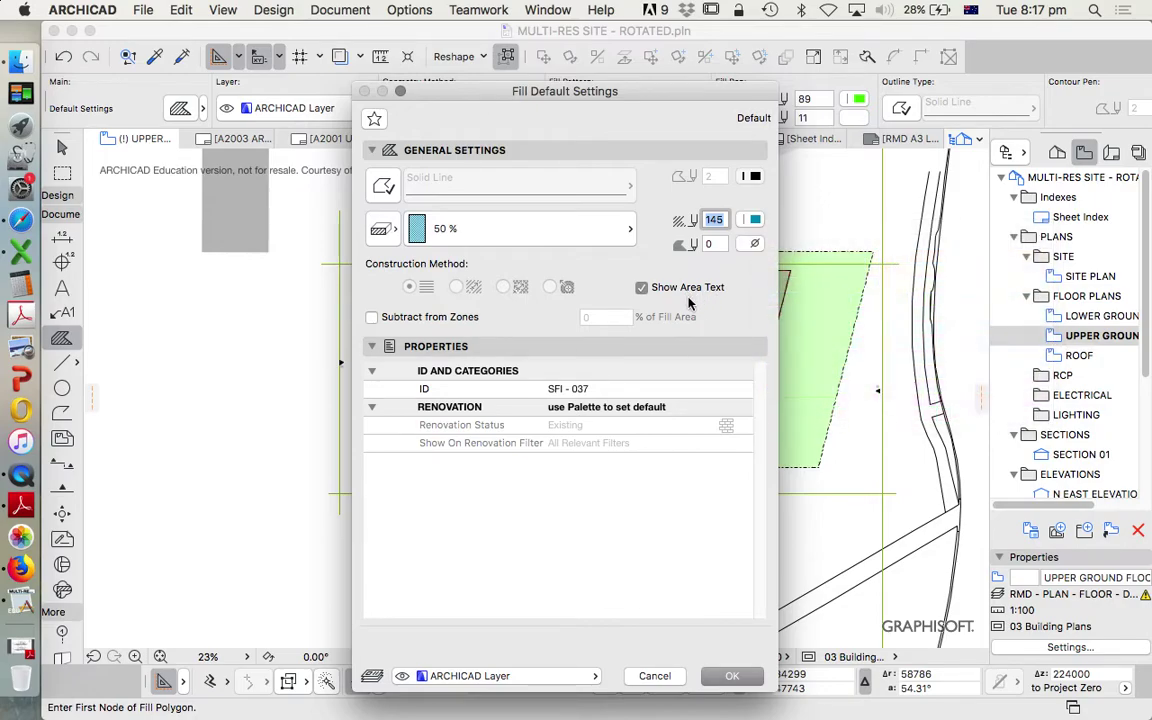
{"action": "left_click", "coordinate": [732, 676]}
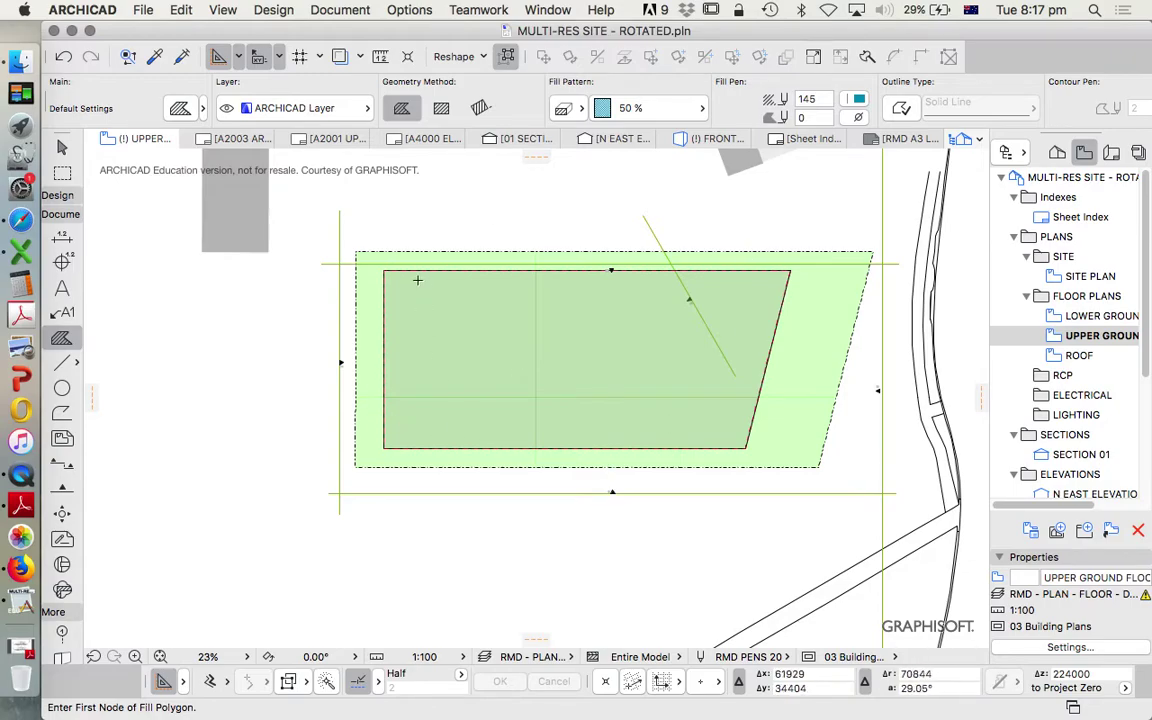
Step: Draw a four-corner fill around the slab outline and place its area label
{"action": "left_click", "coordinate": [384, 270]}
{"action": "left_click", "coordinate": [790, 270]}
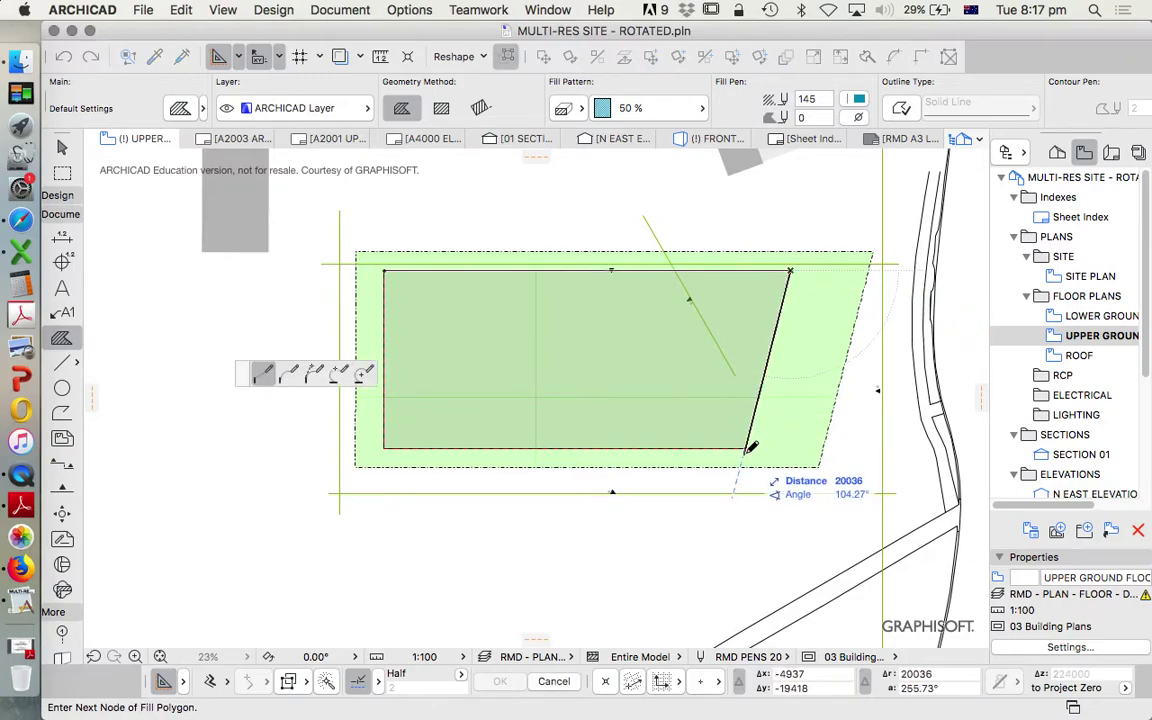
{"action": "left_click", "coordinate": [745, 447]}
{"action": "left_click", "coordinate": [384, 447]}
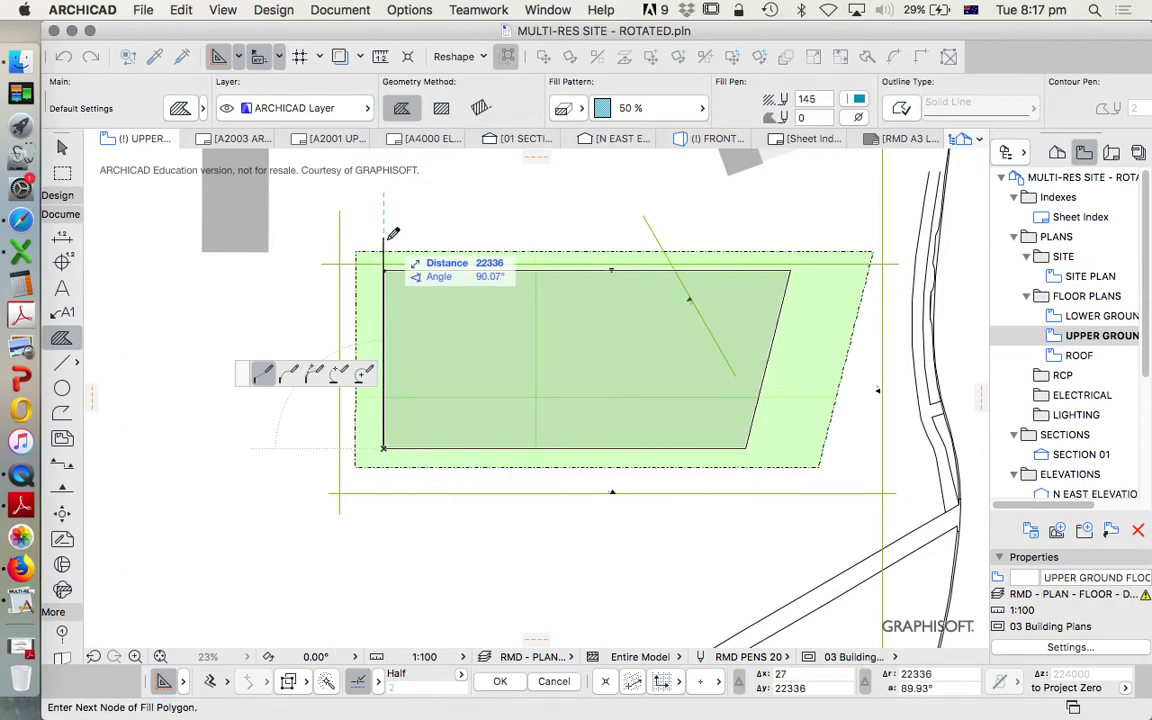
{"action": "left_click", "coordinate": [384, 270]}
{"action": "left_click", "coordinate": [470, 340]}
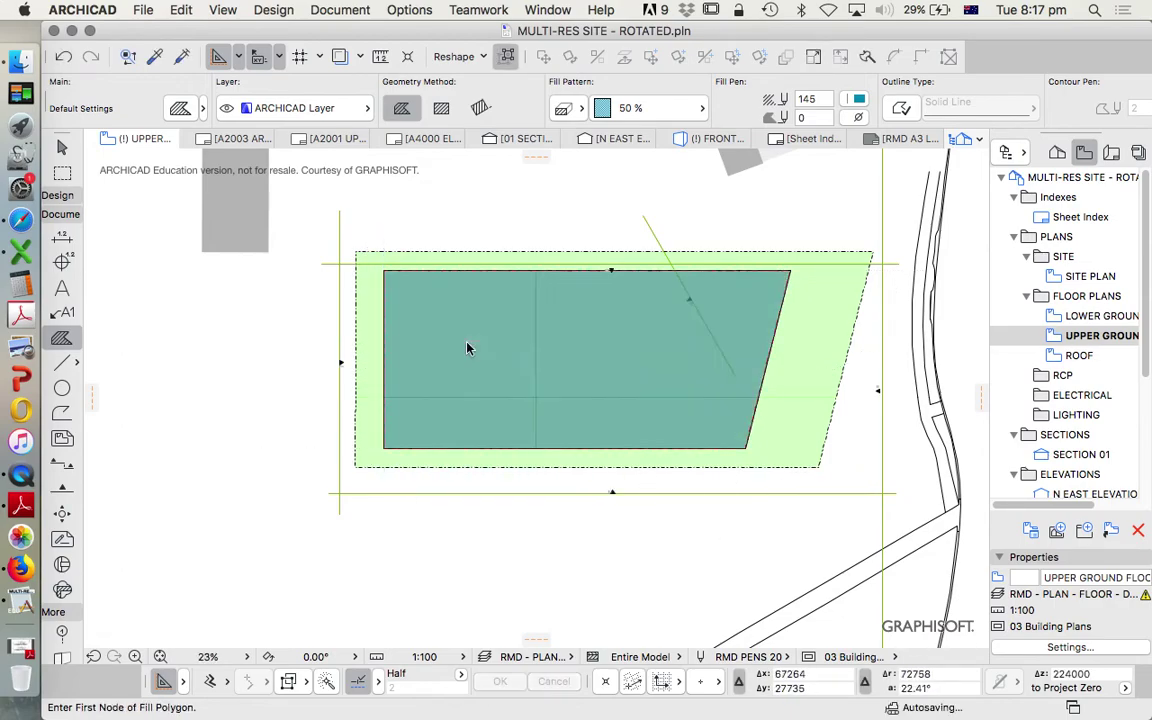
{"action": "scroll", "coordinate": [455, 338], "scroll_direction": "up", "scroll_amount": 10}
{"action": "scroll", "coordinate": [440, 300], "scroll_direction": "down", "scroll_amount": 4}
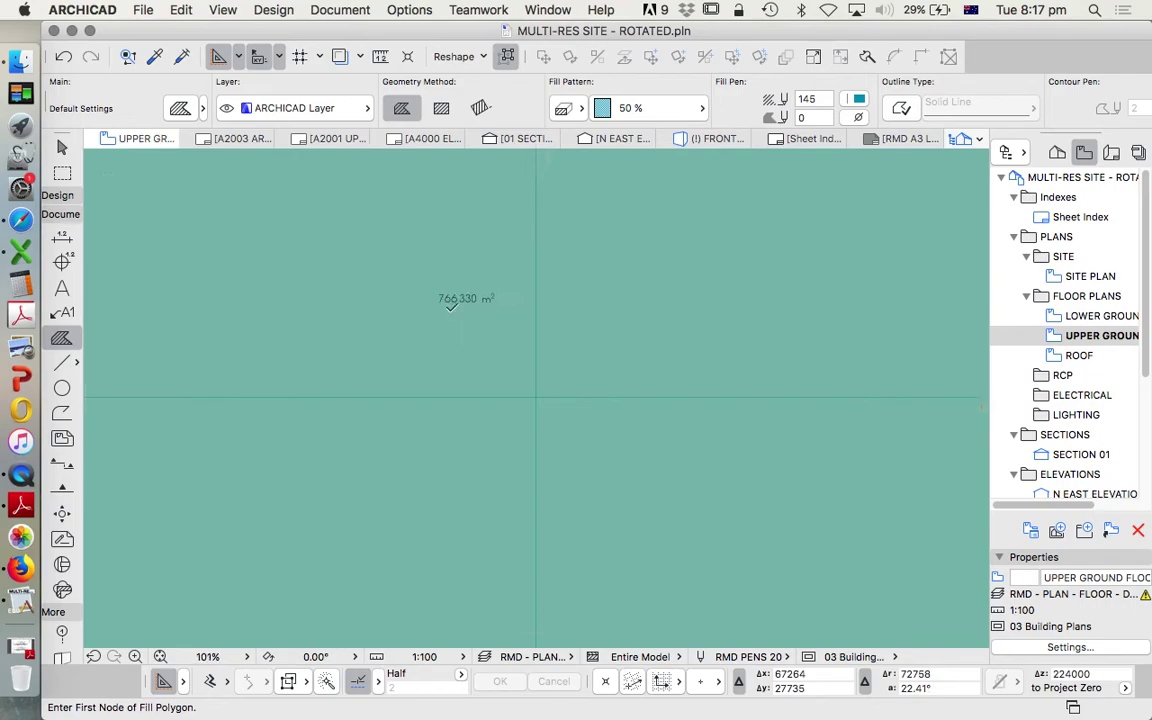
Step: Undo the hand-drawn fill and magic-wand fill the inner slab outline, labelled 766.330 m²
{"action": "key", "text": "super+z"}
{"action": "scroll", "coordinate": [478, 327], "scroll_direction": "down", "scroll_amount": 4}
{"action": "scroll", "coordinate": [480, 311], "scroll_direction": "down", "scroll_amount": 3}
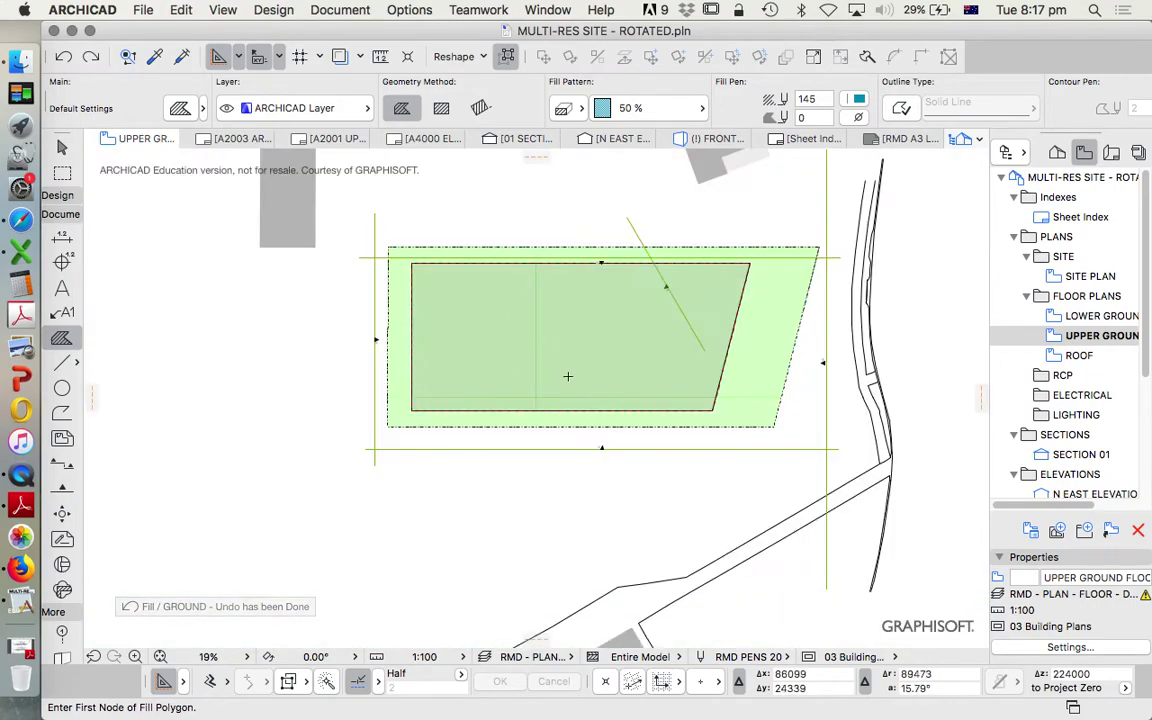
{"action": "left_click", "coordinate": [507, 410]}
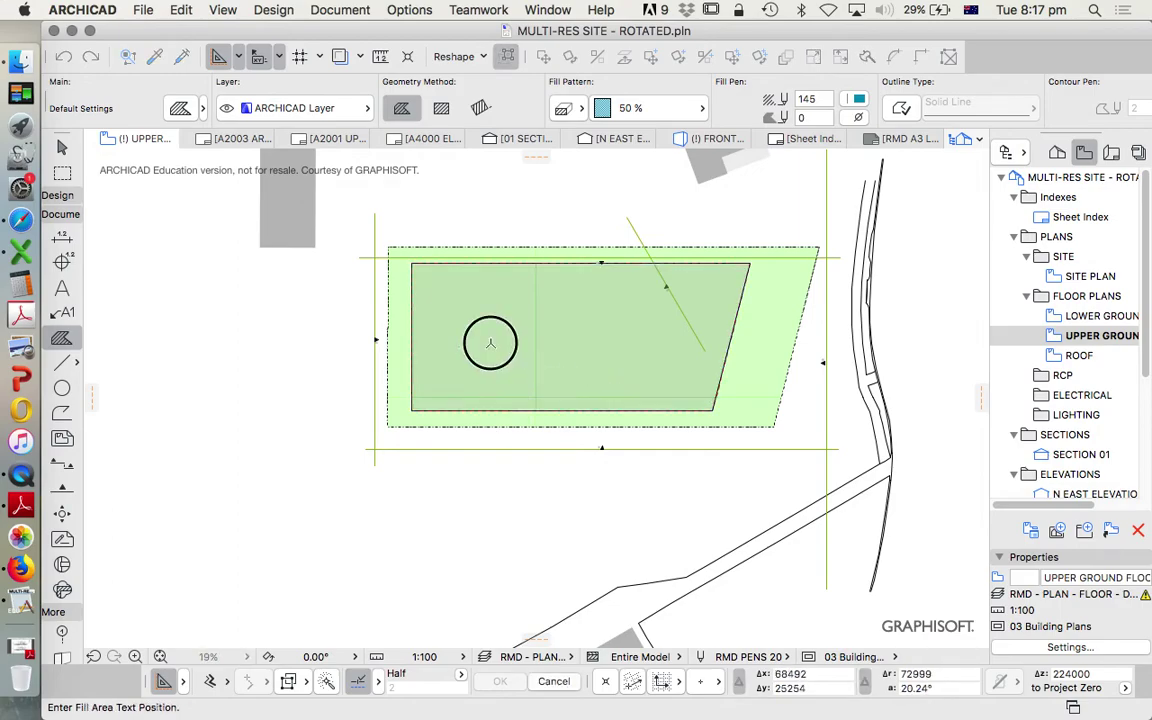
{"action": "left_click", "coordinate": [495, 343]}
{"action": "scroll", "coordinate": [493, 350], "scroll_direction": "up", "scroll_amount": 10}
{"action": "key", "text": "Escape"}
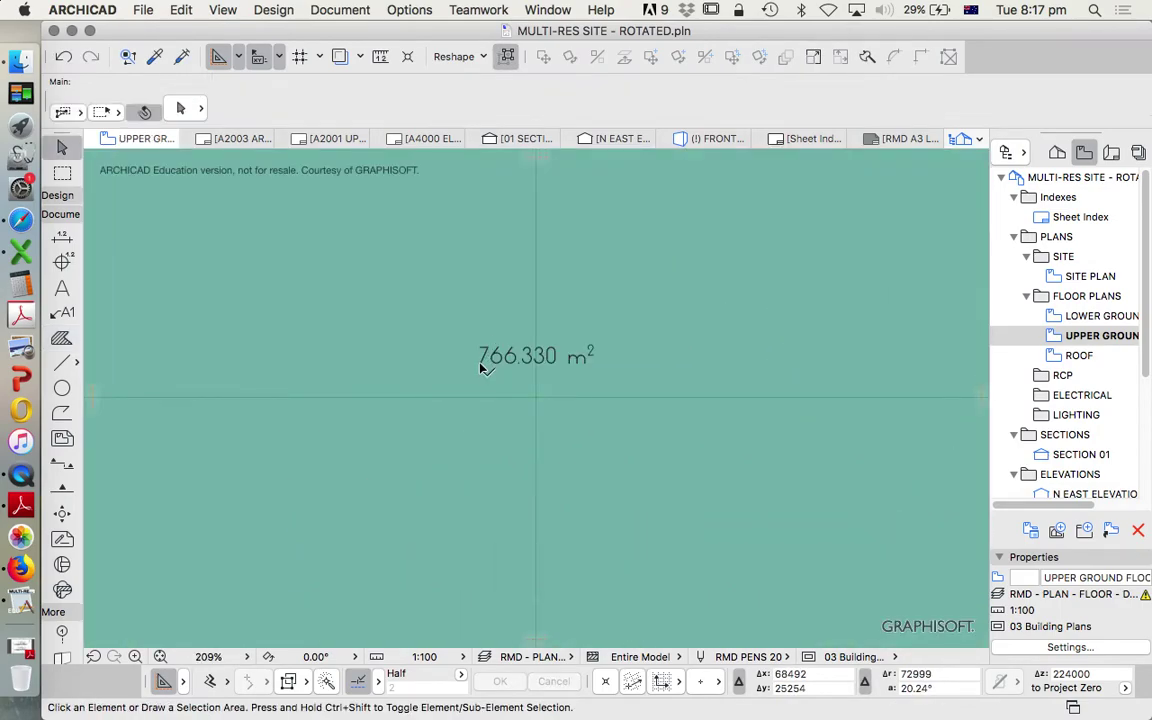
Step: Set the 766.330 m² area label's font size to 6
{"action": "left_click", "coordinate": [489, 355]}
{"action": "scroll", "coordinate": [500, 354], "scroll_direction": "down", "scroll_amount": 8}
{"action": "left_click", "coordinate": [433, 99]}
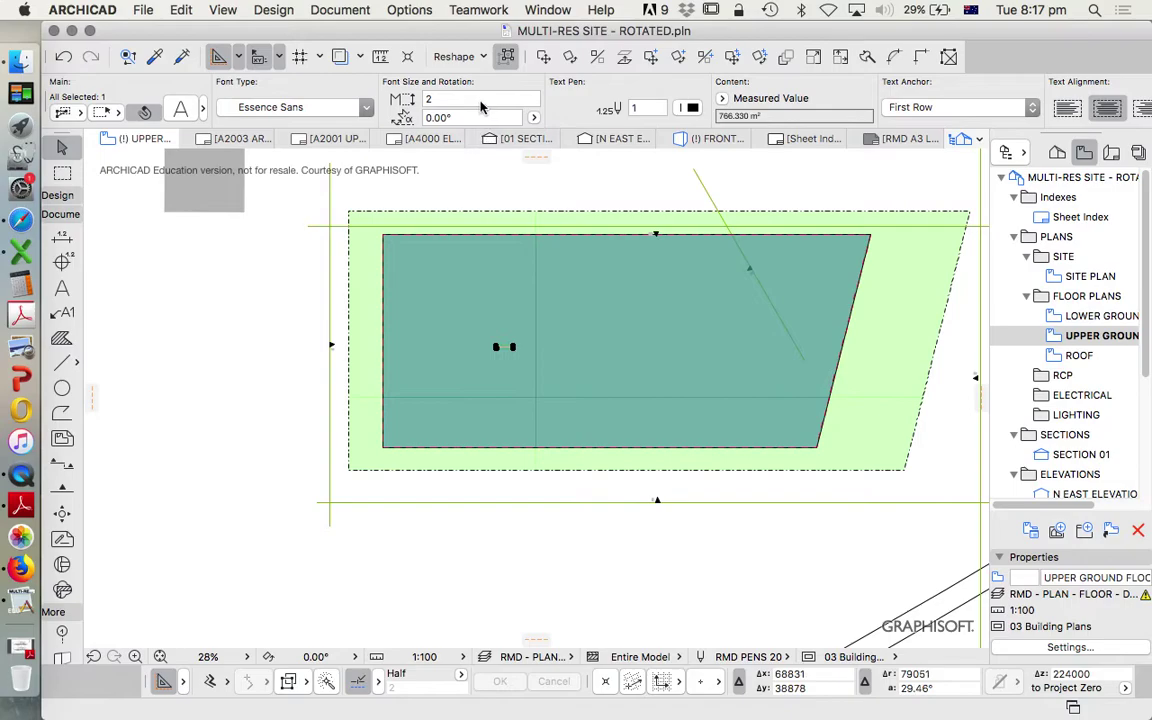
{"action": "type", "text": "6"}
{"action": "left_click", "coordinate": [494, 180]}
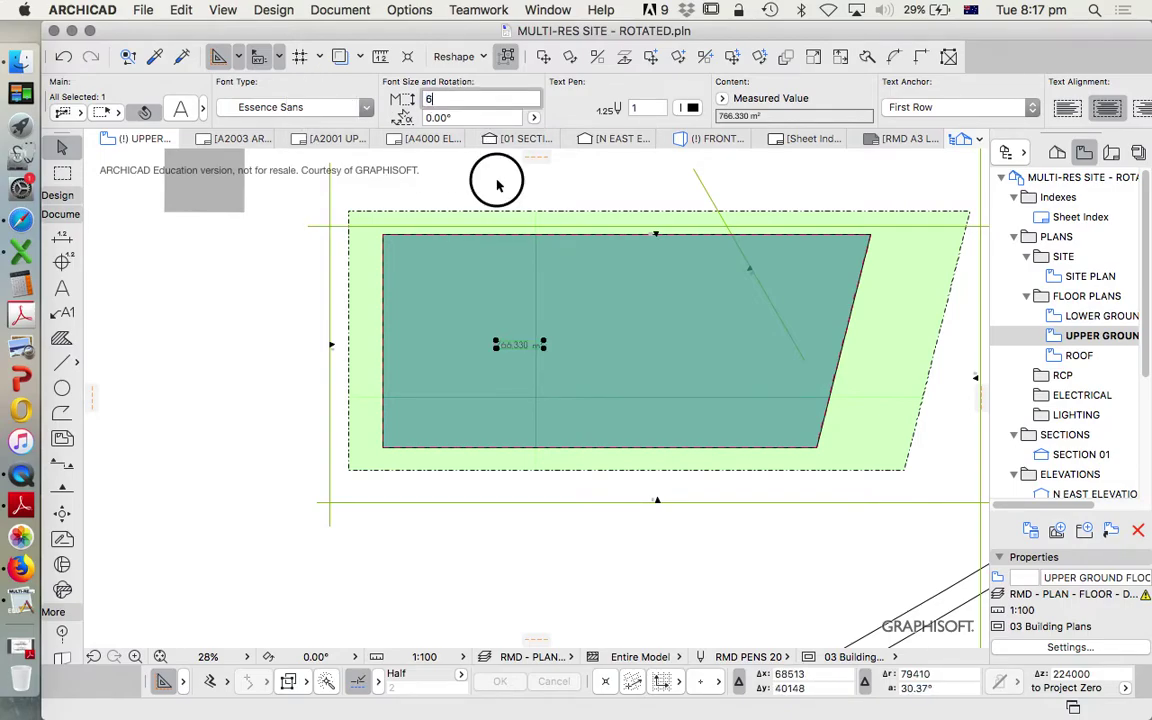
{"action": "scroll", "coordinate": [620, 330], "scroll_direction": "up", "scroll_amount": 2}
Step: Select and deselect the teal fill, then open the 2. BASEMENT story
{"action": "left_click", "coordinate": [588, 340]}
{"action": "scroll", "coordinate": [553, 327], "scroll_direction": "down", "scroll_amount": 2}
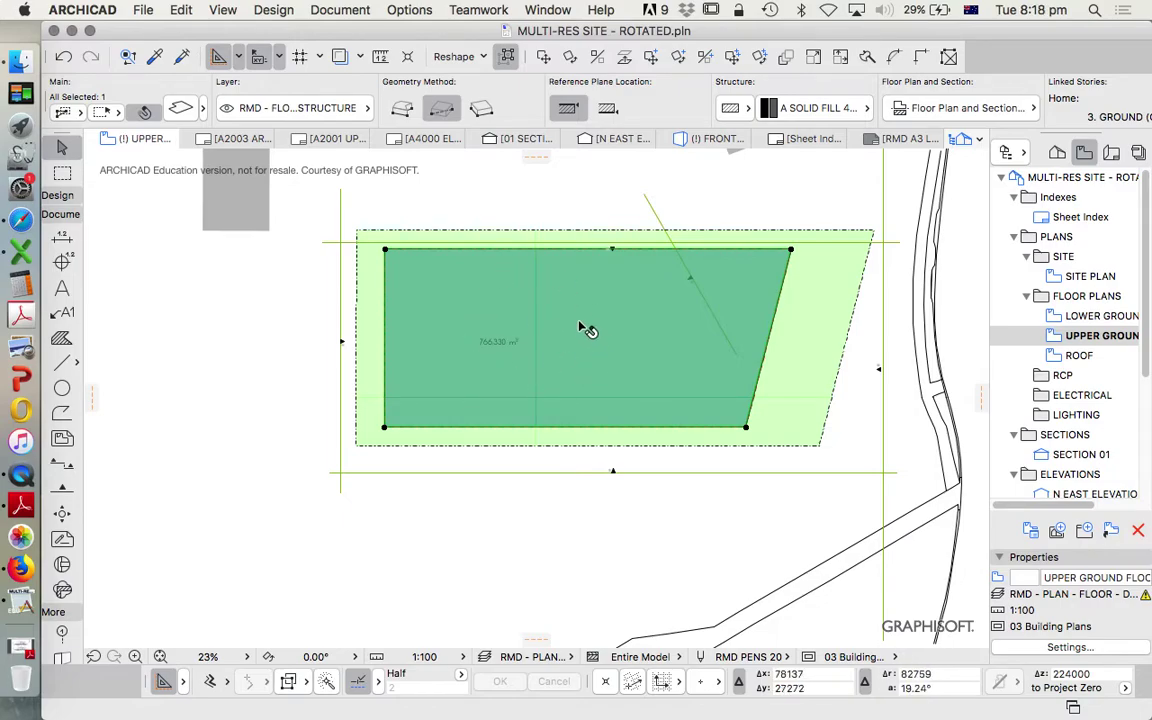
{"action": "scroll", "coordinate": [583, 320], "scroll_direction": "up", "scroll_amount": 2}
{"action": "left_click", "coordinate": [514, 175]}
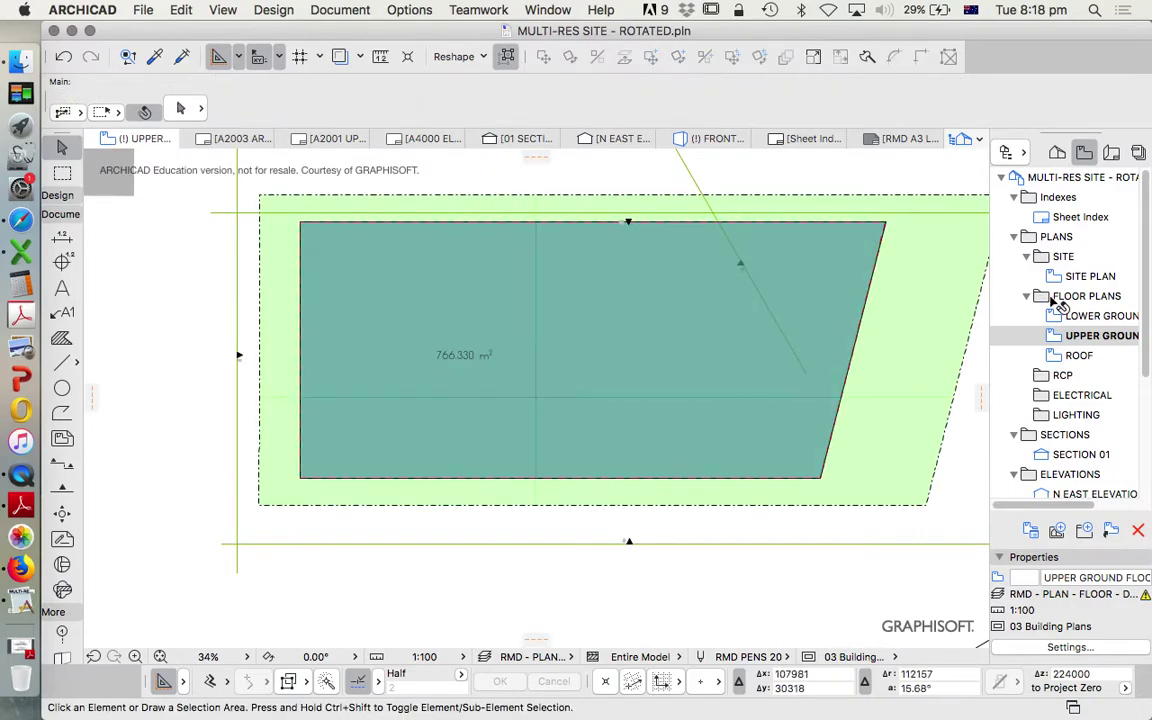
{"action": "left_click", "coordinate": [1055, 153]}
{"action": "double_click", "coordinate": [1085, 221]}
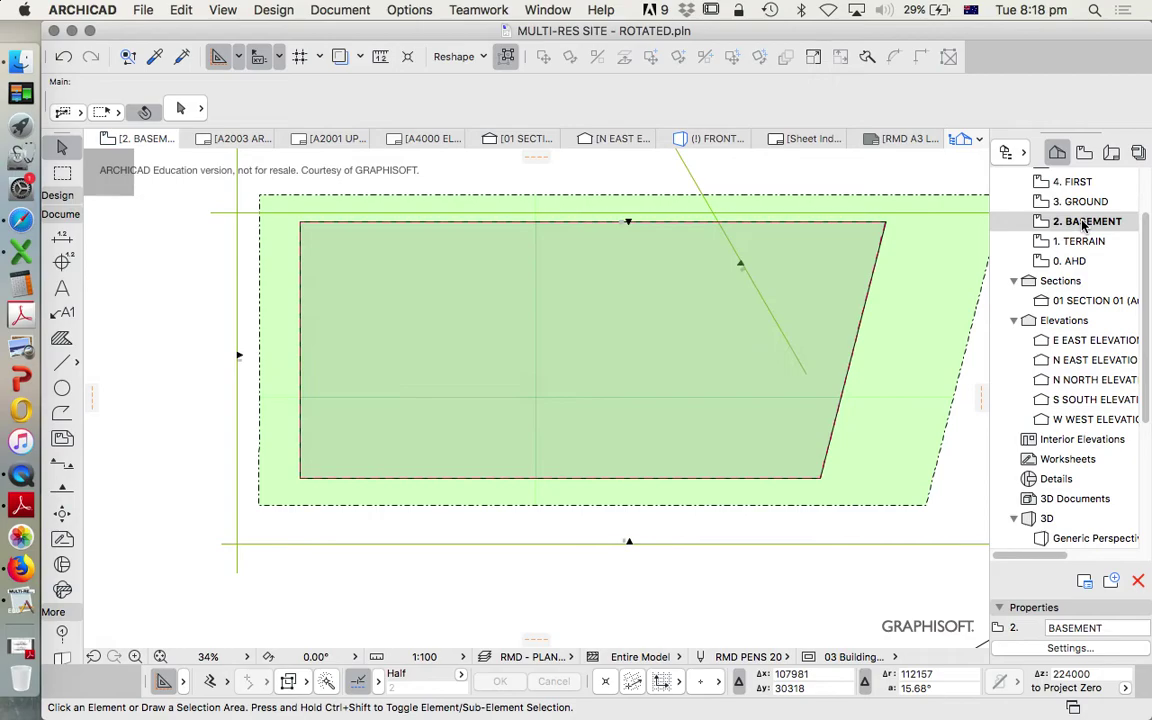
Step: Step up through the 4. FIRST and 5. SECOND stories to the 6. ROOF story
{"action": "scroll", "coordinate": [1083, 211], "scroll_direction": "up", "scroll_amount": 1}
{"action": "double_click", "coordinate": [1076, 201]}
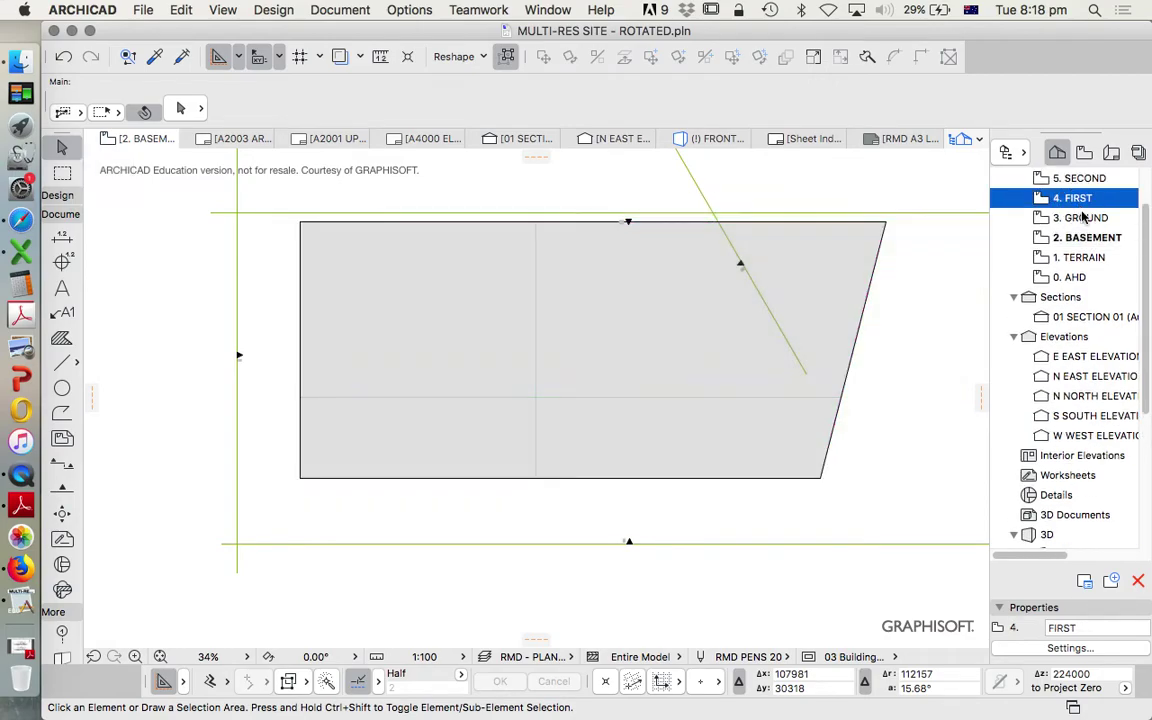
{"action": "scroll", "coordinate": [1087, 206], "scroll_direction": "up", "scroll_amount": 1}
{"action": "double_click", "coordinate": [1080, 195]}
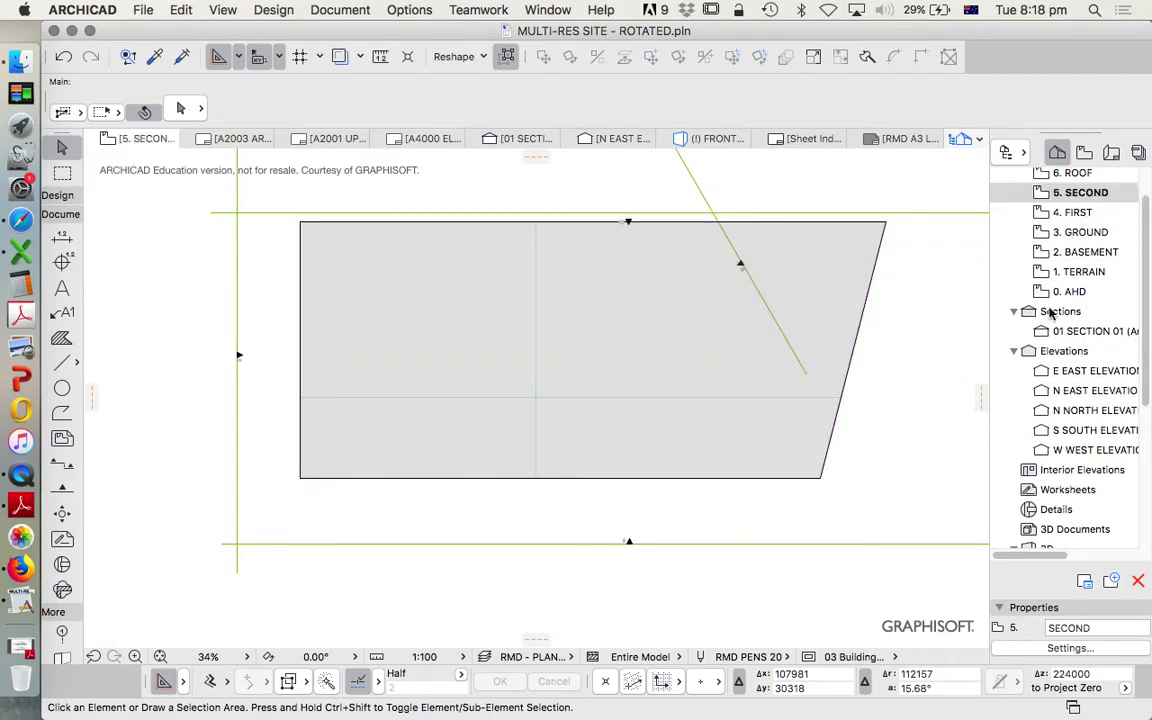
{"action": "scroll", "coordinate": [1080, 205], "scroll_direction": "up", "scroll_amount": 3}
{"action": "double_click", "coordinate": [1077, 217]}
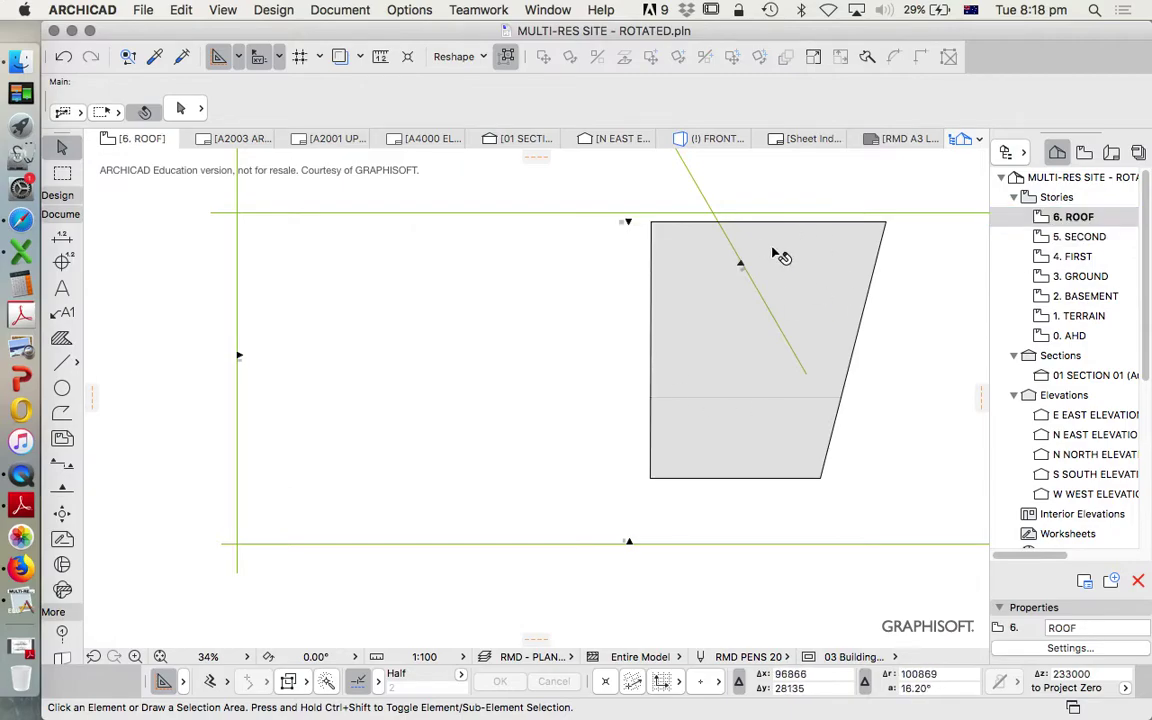
Step: Step back down through SECOND and FIRST to the 3. GROUND story plan
{"action": "double_click", "coordinate": [1066, 237]}
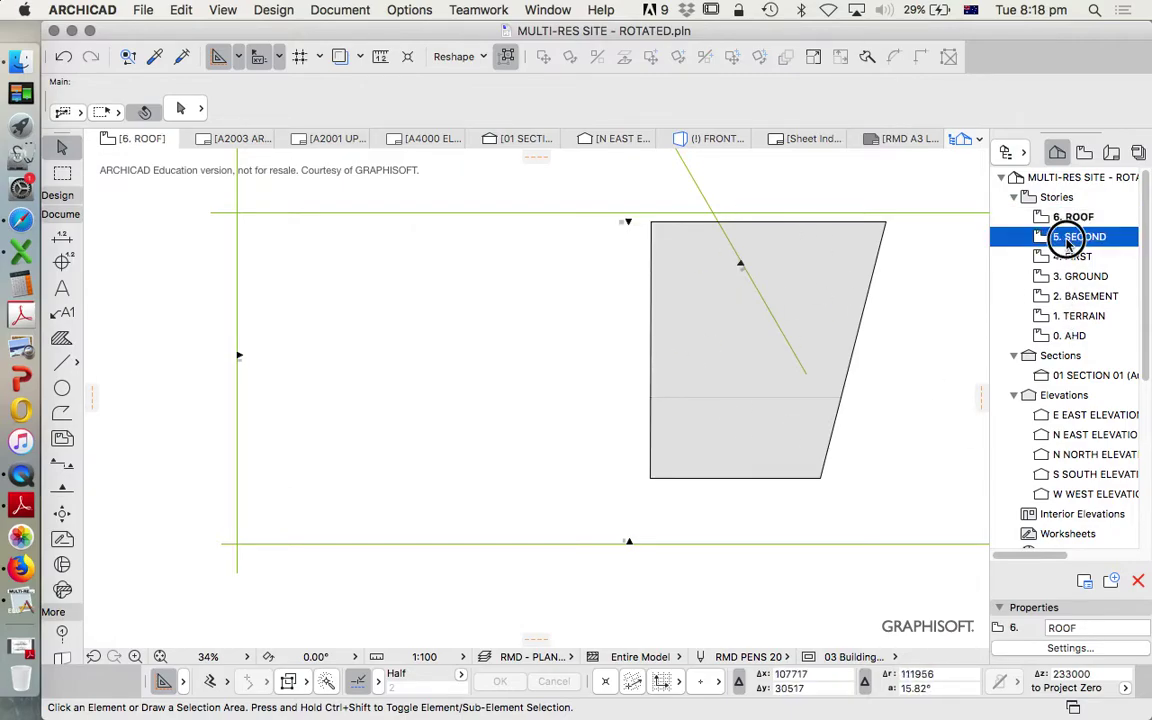
{"action": "double_click", "coordinate": [1073, 256]}
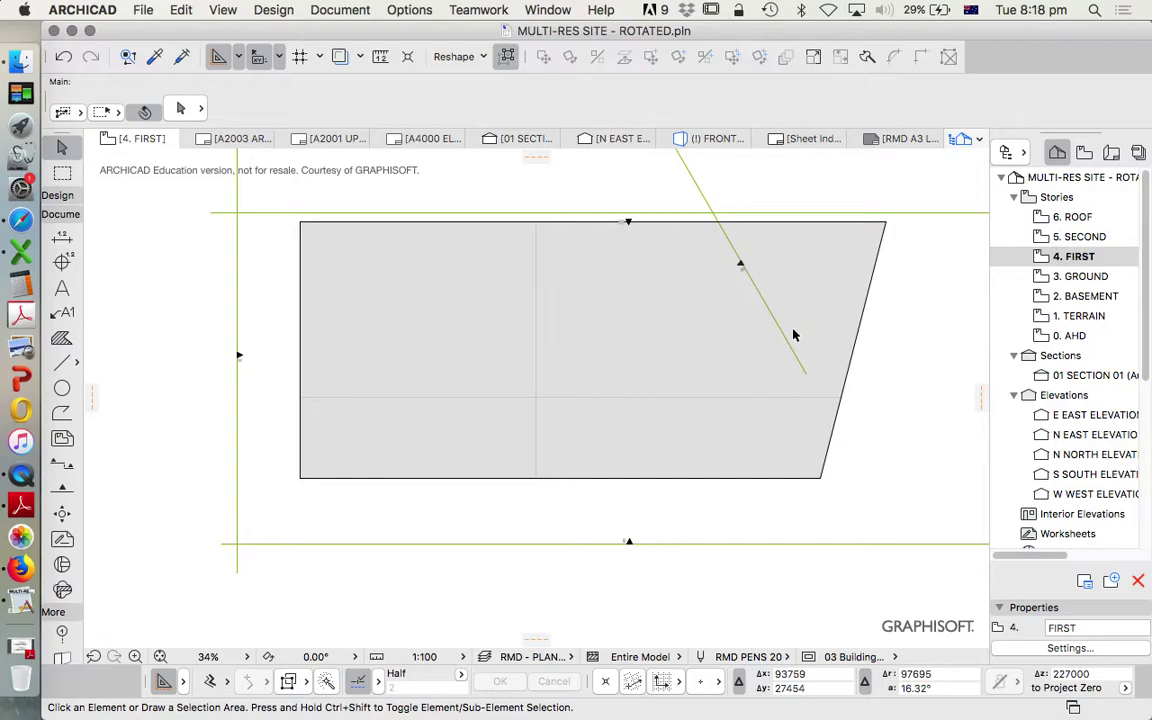
{"action": "left_click", "coordinate": [1062, 283]}
{"action": "double_click", "coordinate": [1062, 288]}
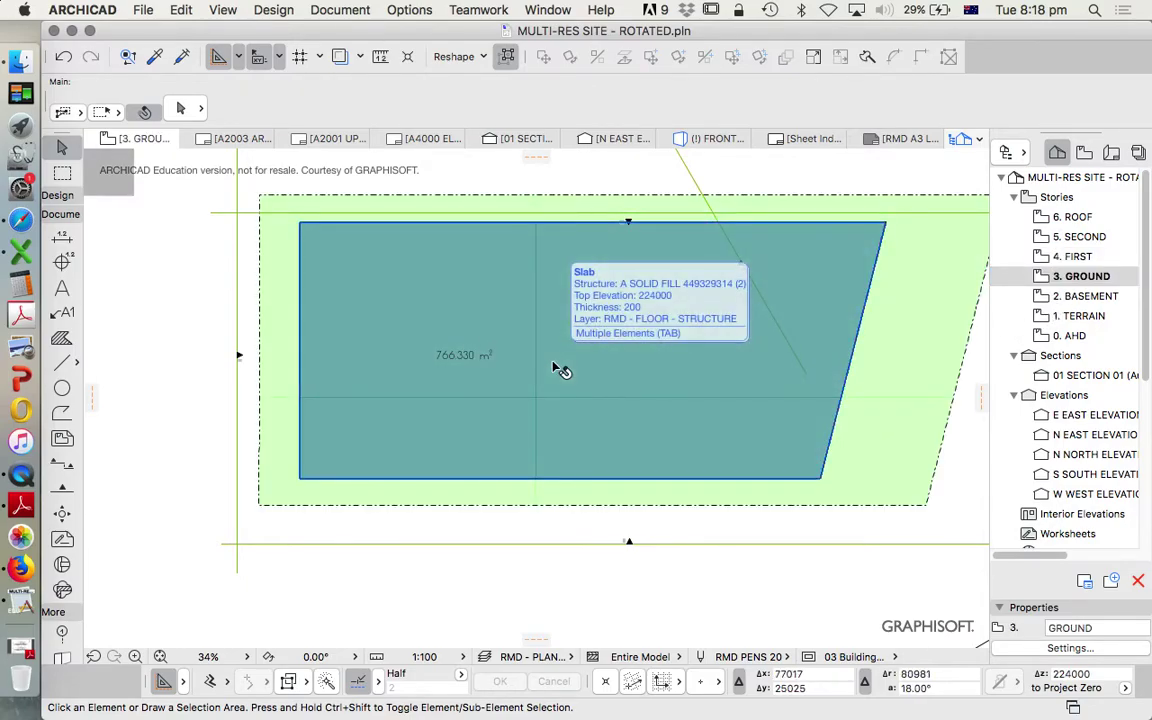
{"action": "scroll", "coordinate": [650, 375], "scroll_direction": "down", "scroll_amount": 5}
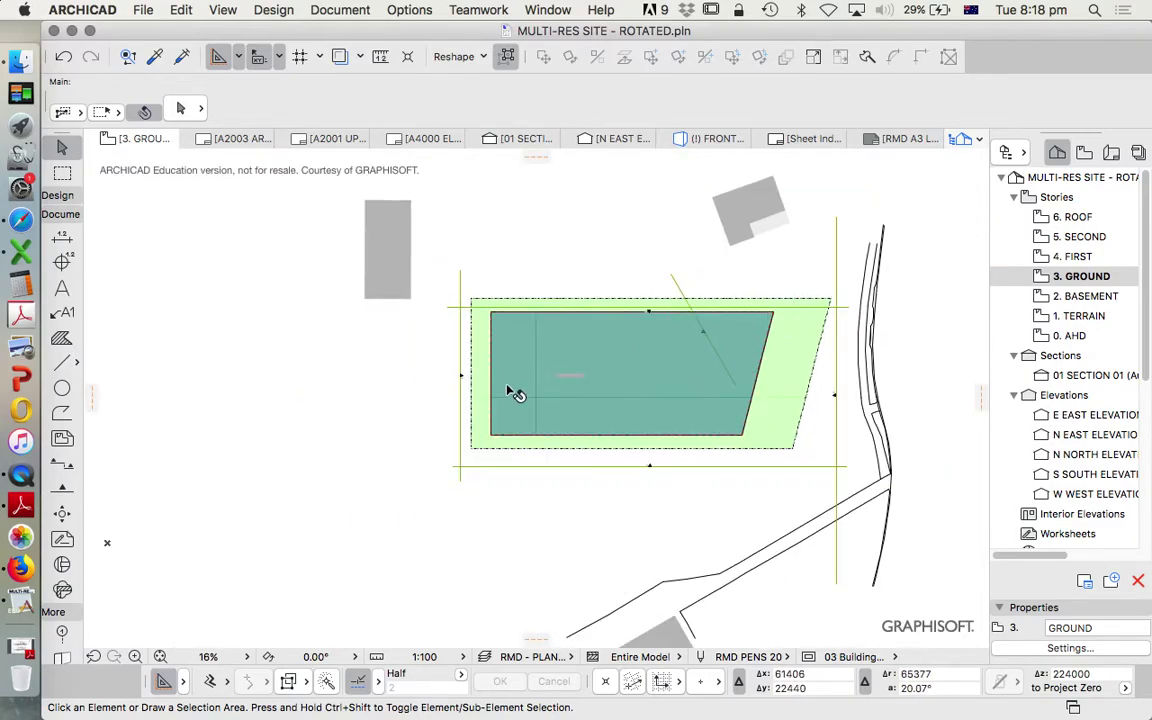
{"action": "right_click", "coordinate": [607, 246]}
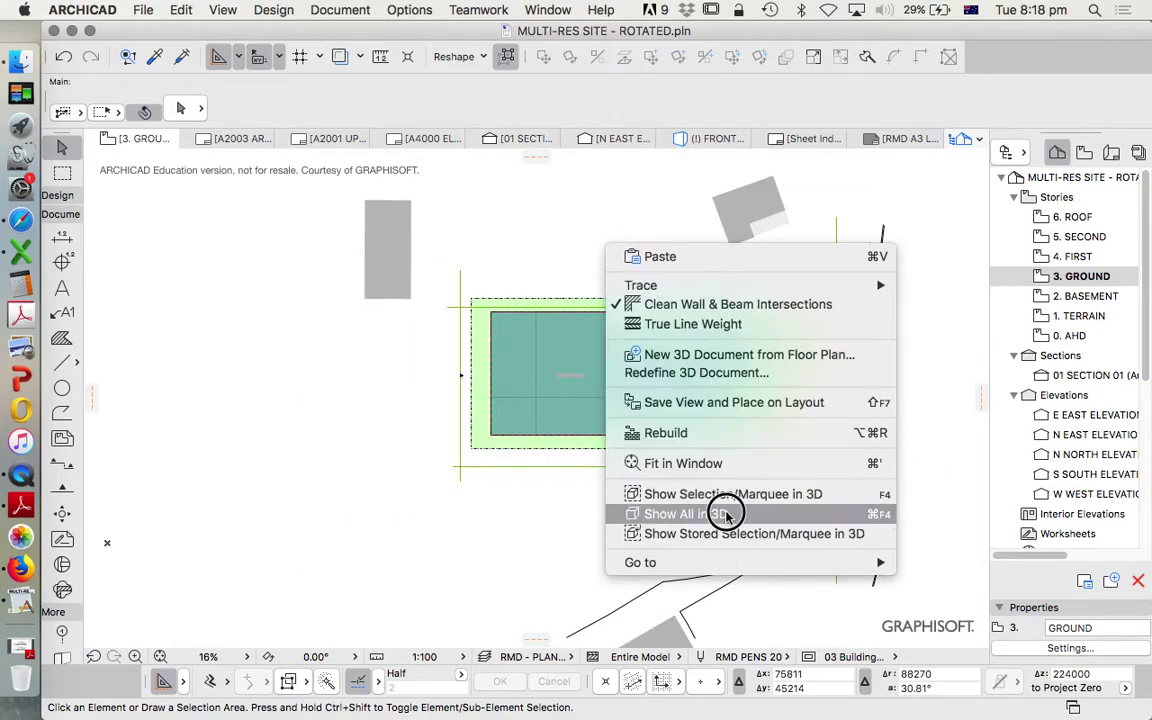
{"action": "left_click", "coordinate": [726, 516]}
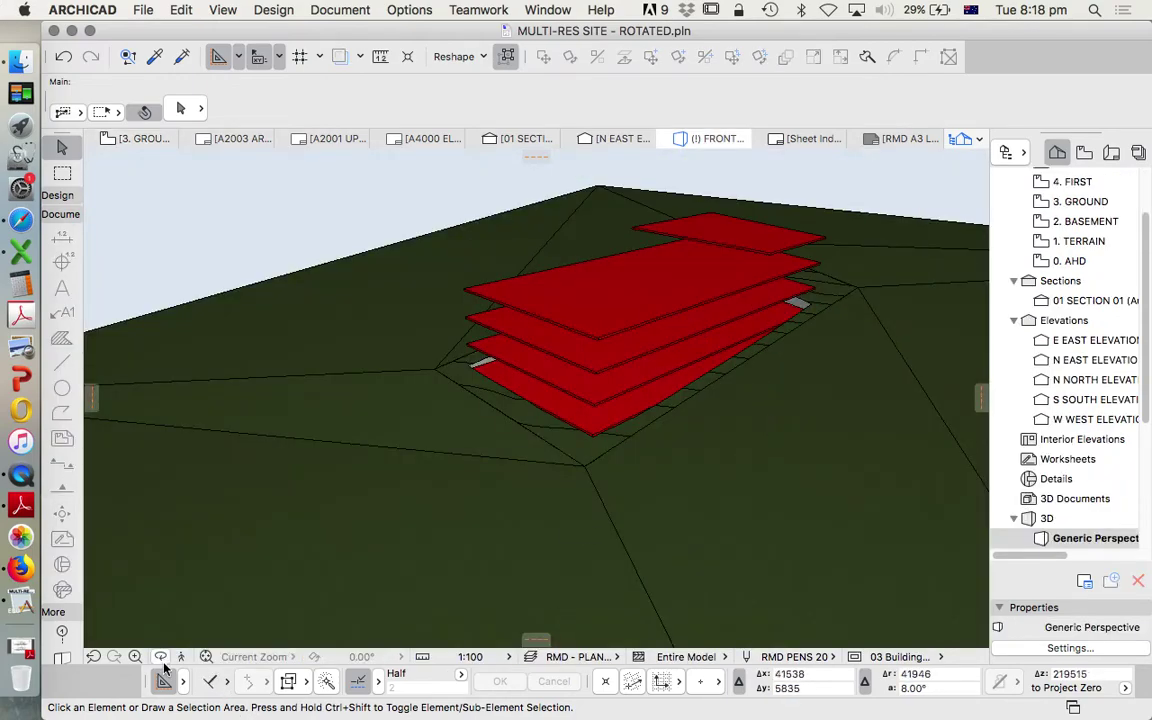
{"action": "left_click", "coordinate": [160, 657]}
{"action": "left_click_drag", "start_coordinate": [535, 381], "coordinate": [612, 321]}
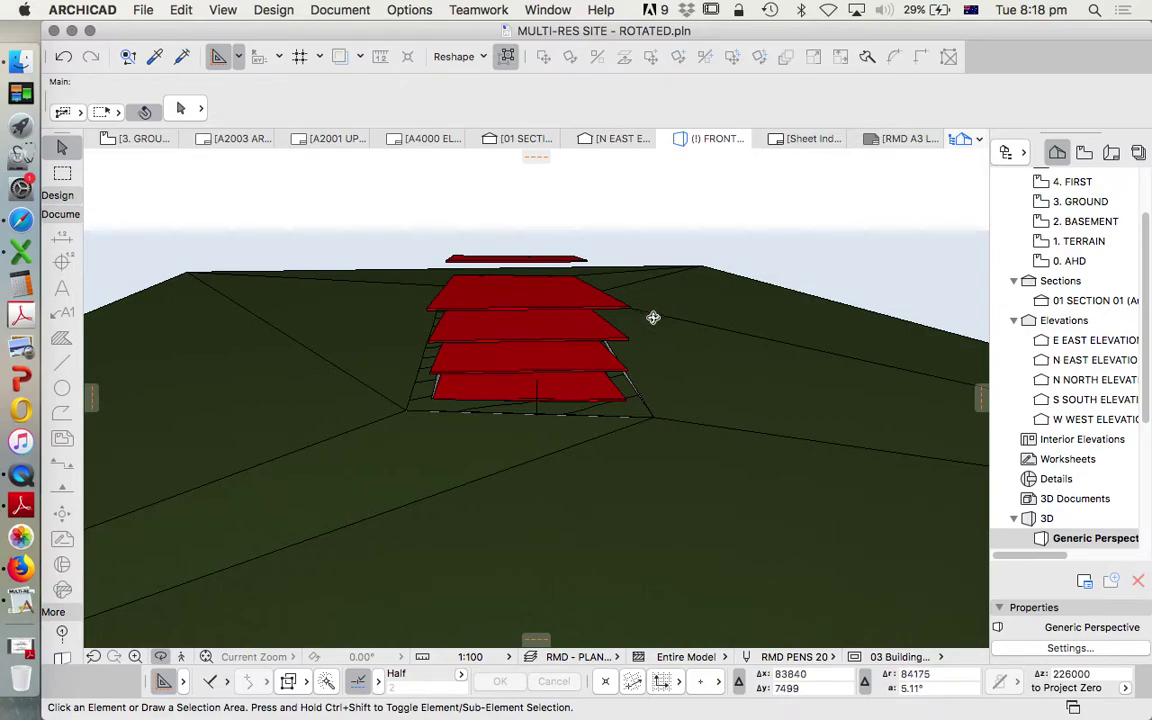
{"action": "left_click_drag", "start_coordinate": [653, 316], "coordinate": [807, 281]}
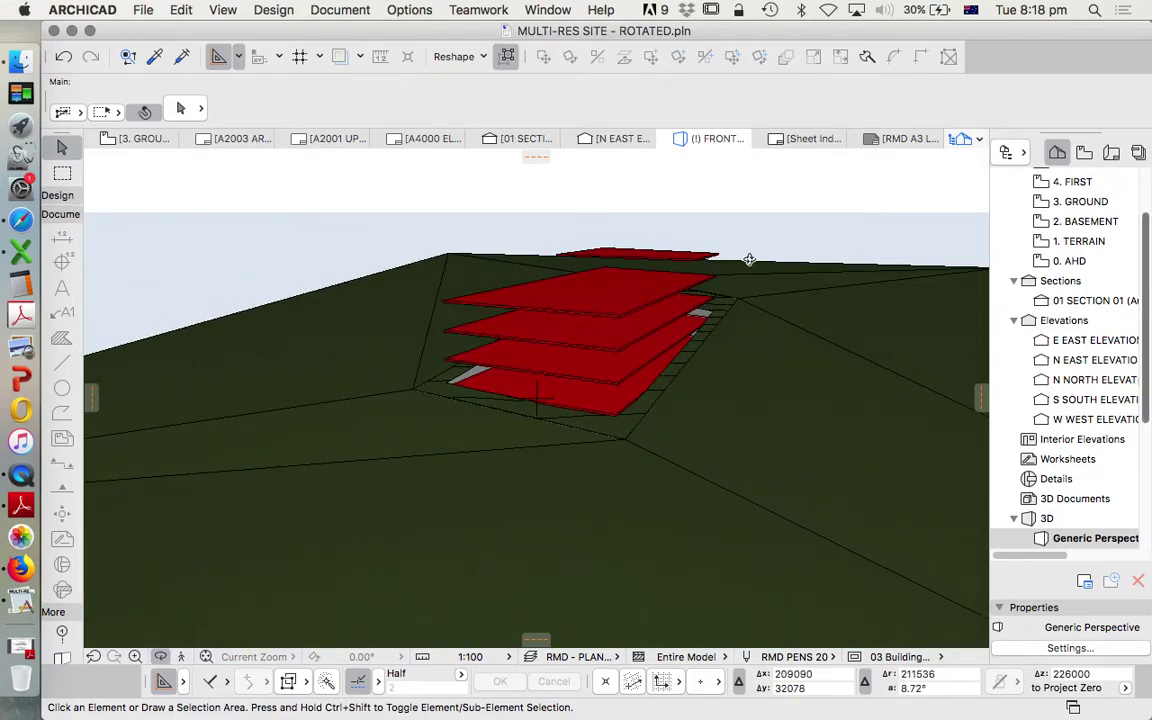
Step: On 3. GROUND, move the West Elevation marker line up clear of the site boundary
{"action": "double_click", "coordinate": [1081, 202]}
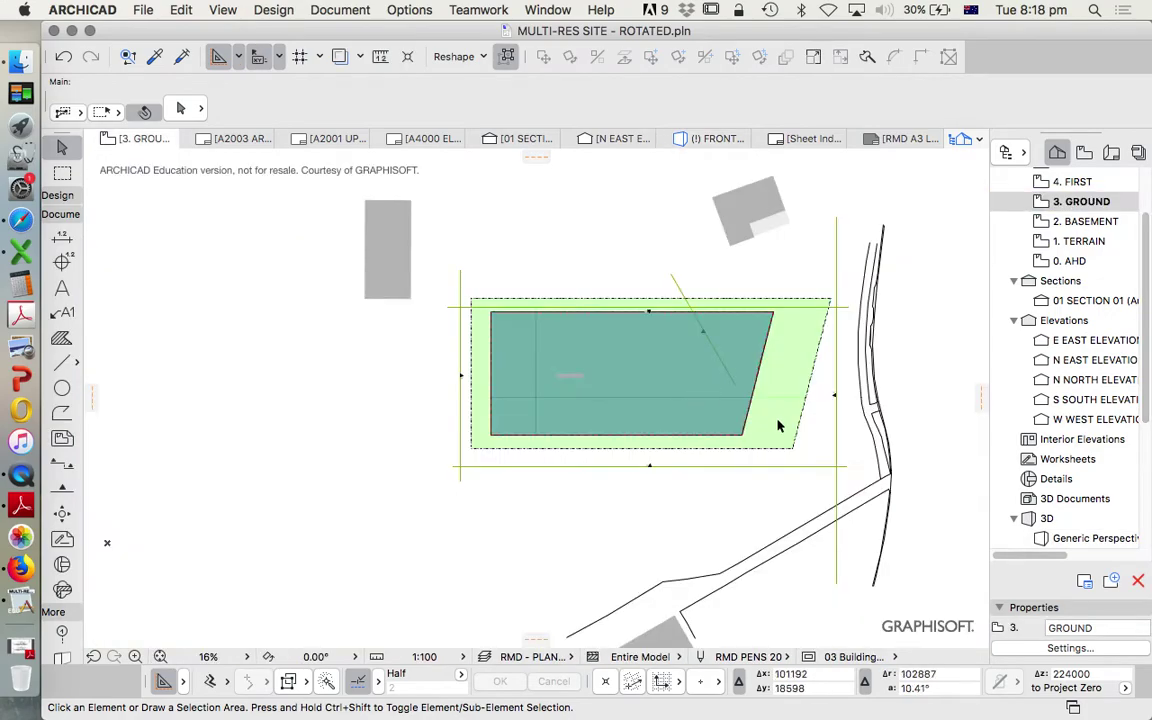
{"action": "scroll", "coordinate": [684, 373], "scroll_direction": "up", "scroll_amount": 3}
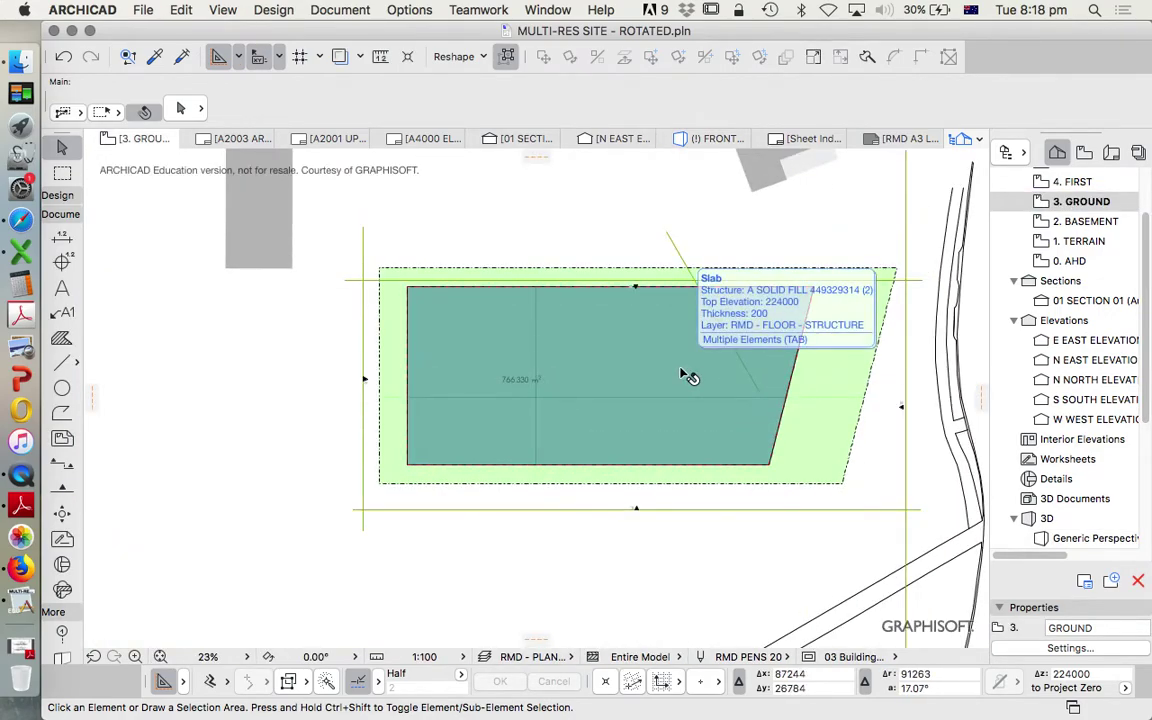
{"action": "scroll", "coordinate": [740, 376], "scroll_direction": "up", "scroll_amount": 2}
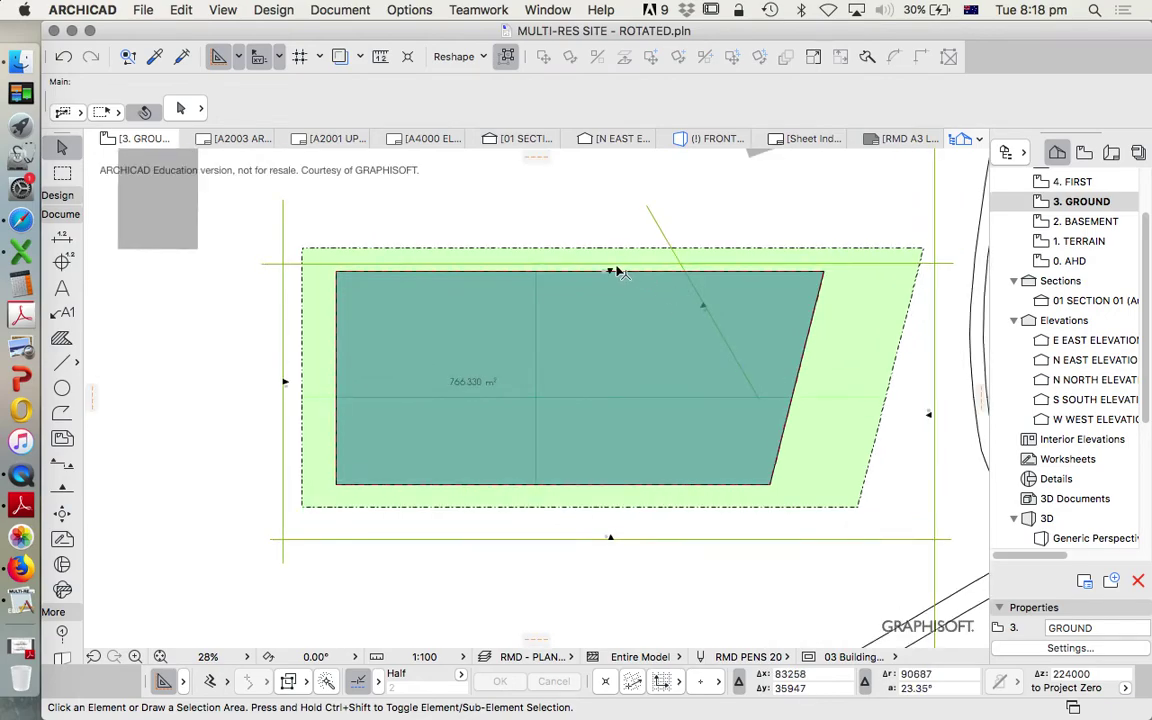
{"action": "left_click", "coordinate": [610, 264]}
{"action": "left_click", "coordinate": [609, 258]}
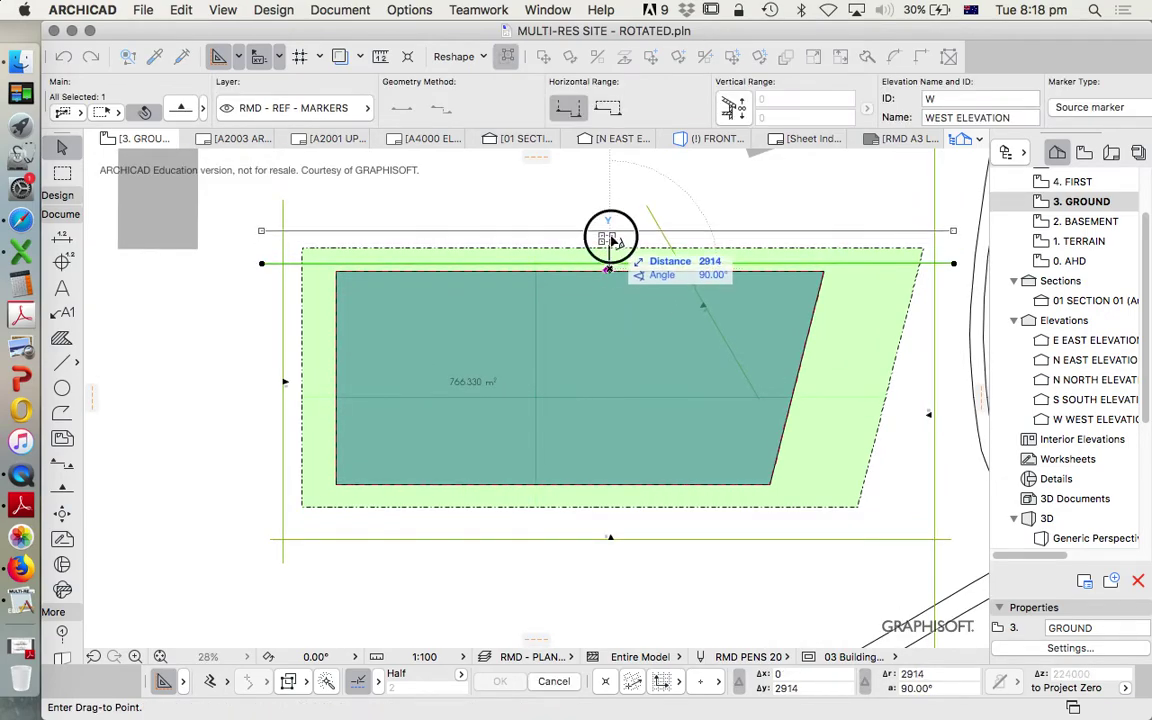
{"action": "left_click", "coordinate": [609, 231]}
{"action": "left_click", "coordinate": [605, 208]}
Step: Select the ground floor slab, then deselect it
{"action": "scroll", "coordinate": [566, 381], "scroll_direction": "up", "scroll_amount": 2}
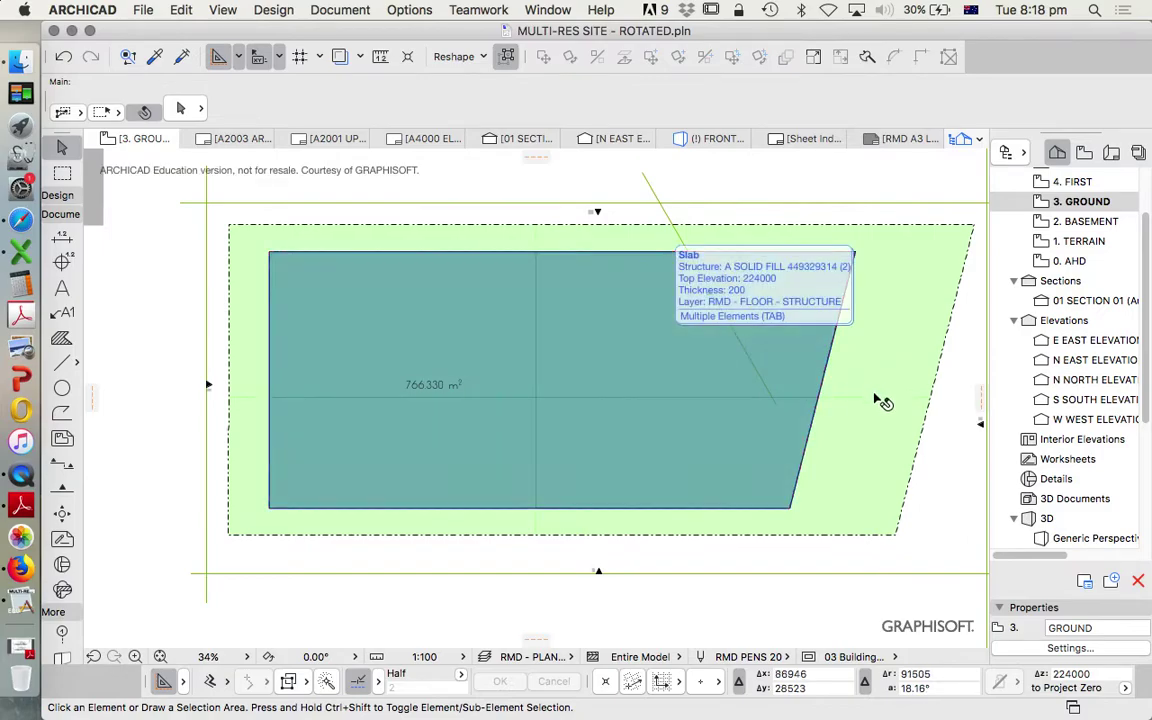
{"action": "scroll", "coordinate": [815, 465], "scroll_direction": "down", "scroll_amount": 2}
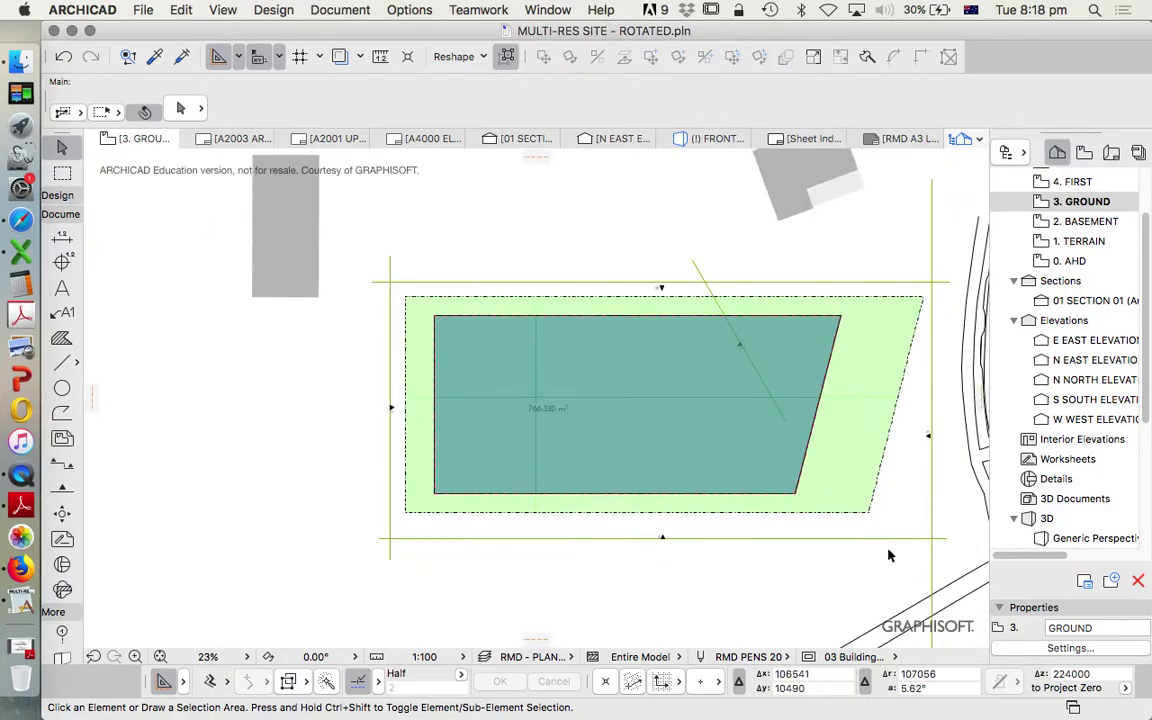
{"action": "scroll", "coordinate": [858, 515], "scroll_direction": "up", "scroll_amount": 1}
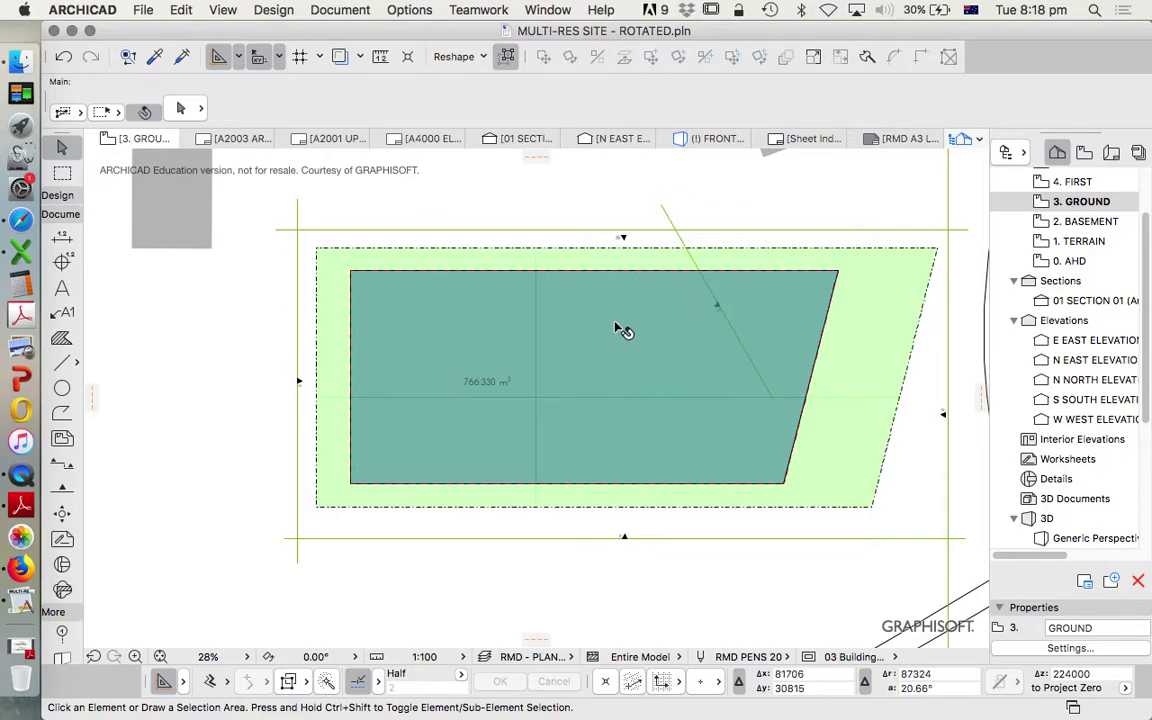
{"action": "scroll", "coordinate": [788, 354], "scroll_direction": "down", "scroll_amount": 2}
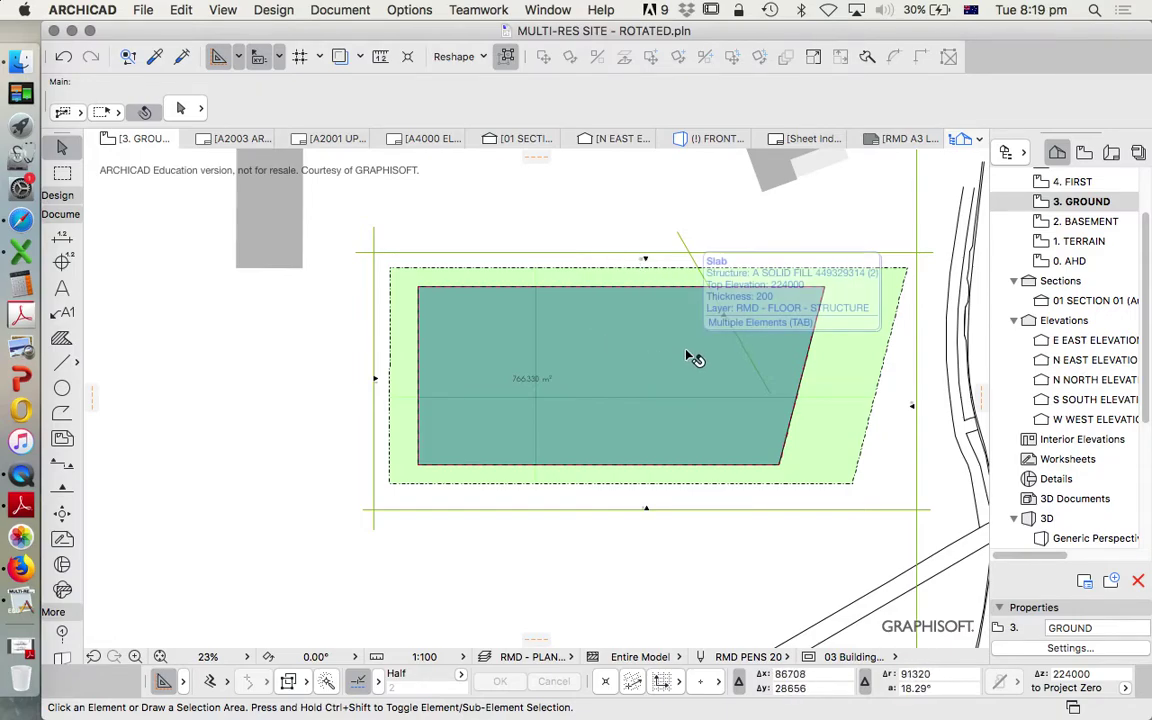
{"action": "scroll", "coordinate": [703, 358], "scroll_direction": "up", "scroll_amount": 2}
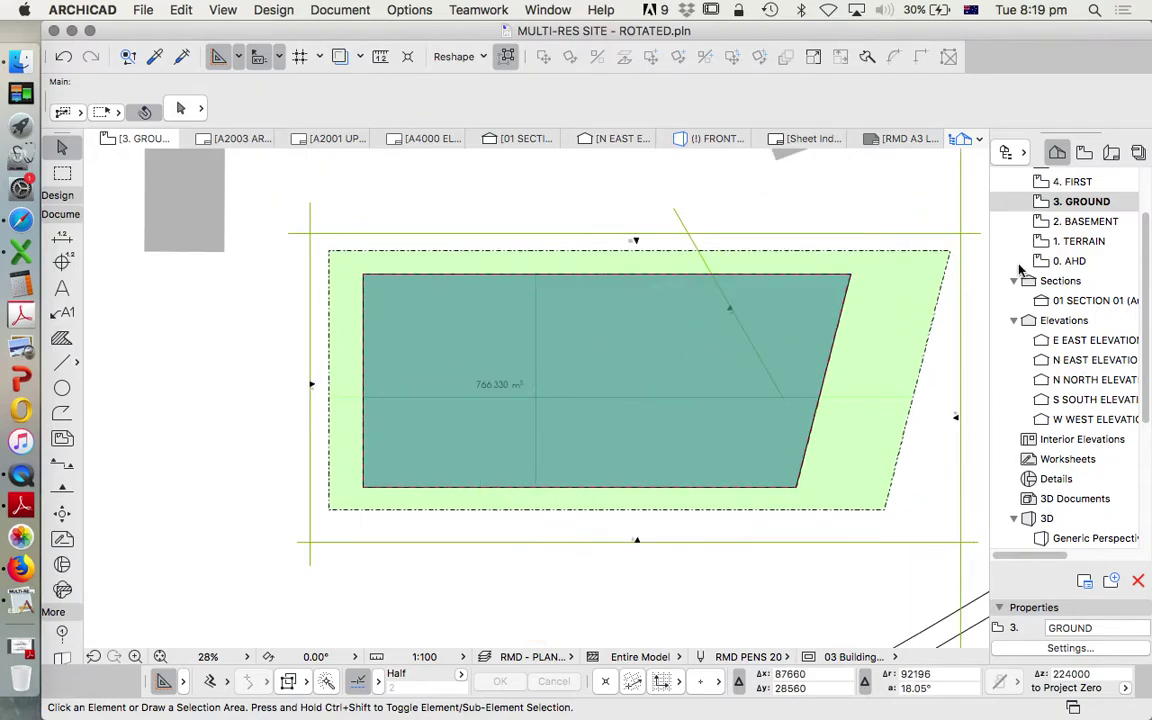
{"action": "left_click", "coordinate": [694, 342]}
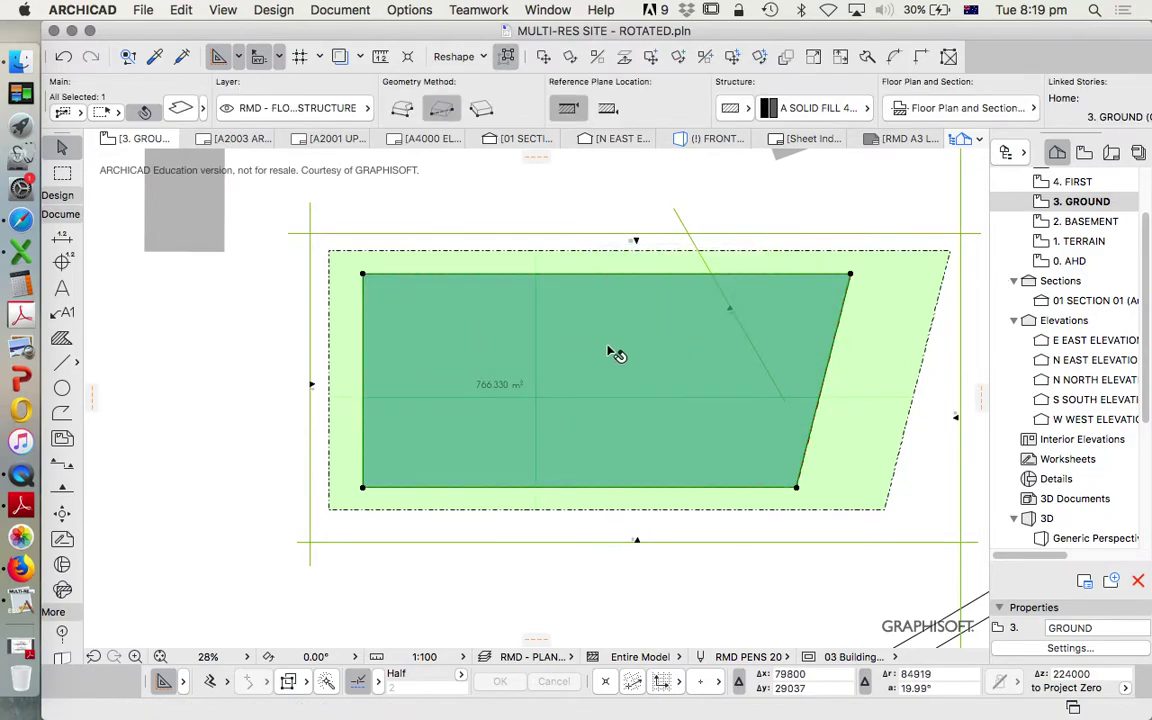
{"action": "key", "text": "Escape"}
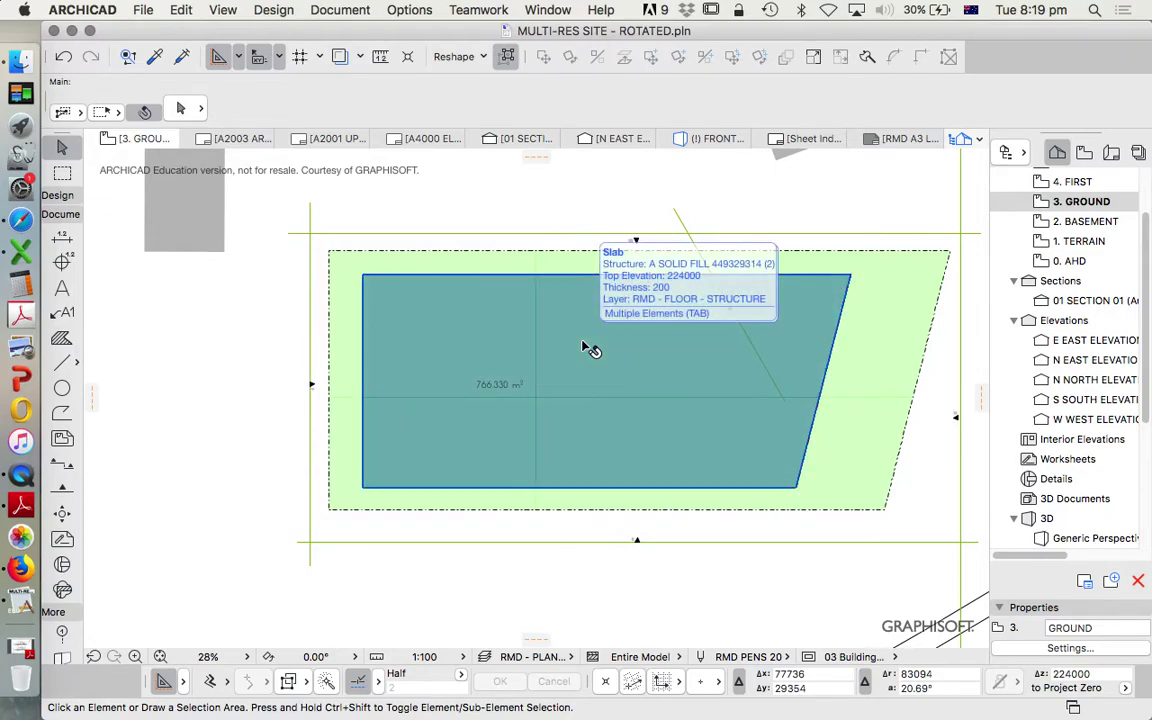
Step: Turn off Quick Selection and Tab-cycle the overlapping elements to the 50% fill
{"action": "left_click", "coordinate": [146, 113]}
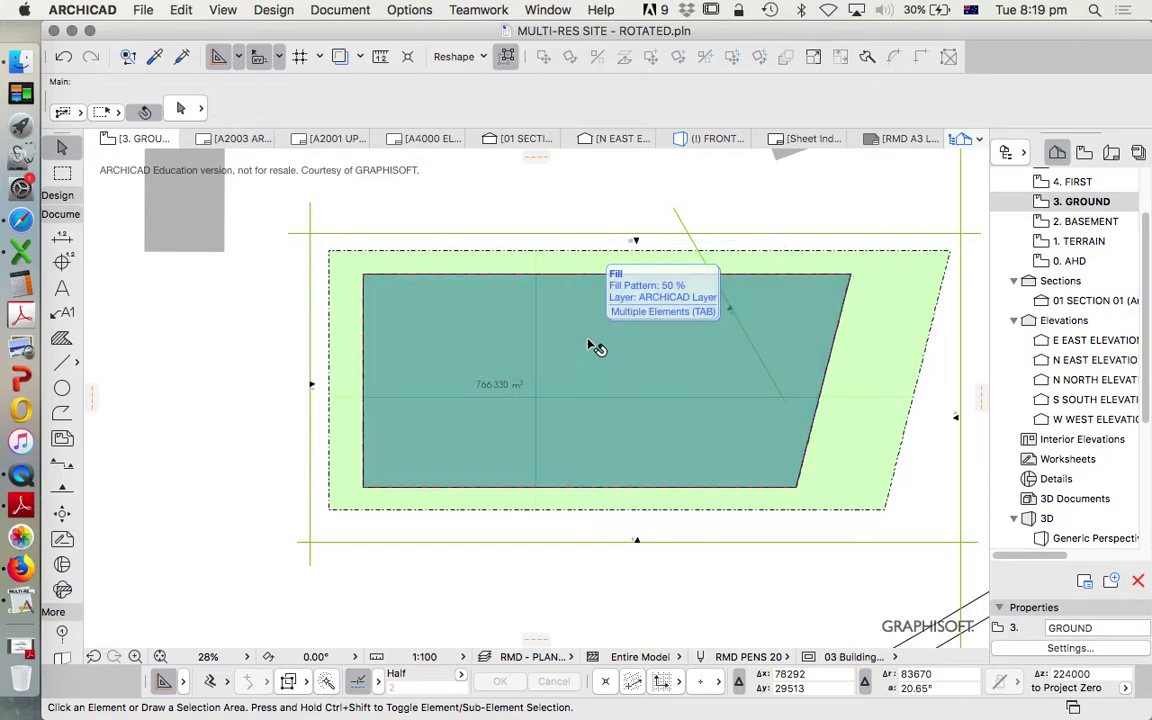
{"action": "key", "text": "Tab"}
{"action": "key", "text": "Tab"}
{"action": "key", "text": "Tab"}
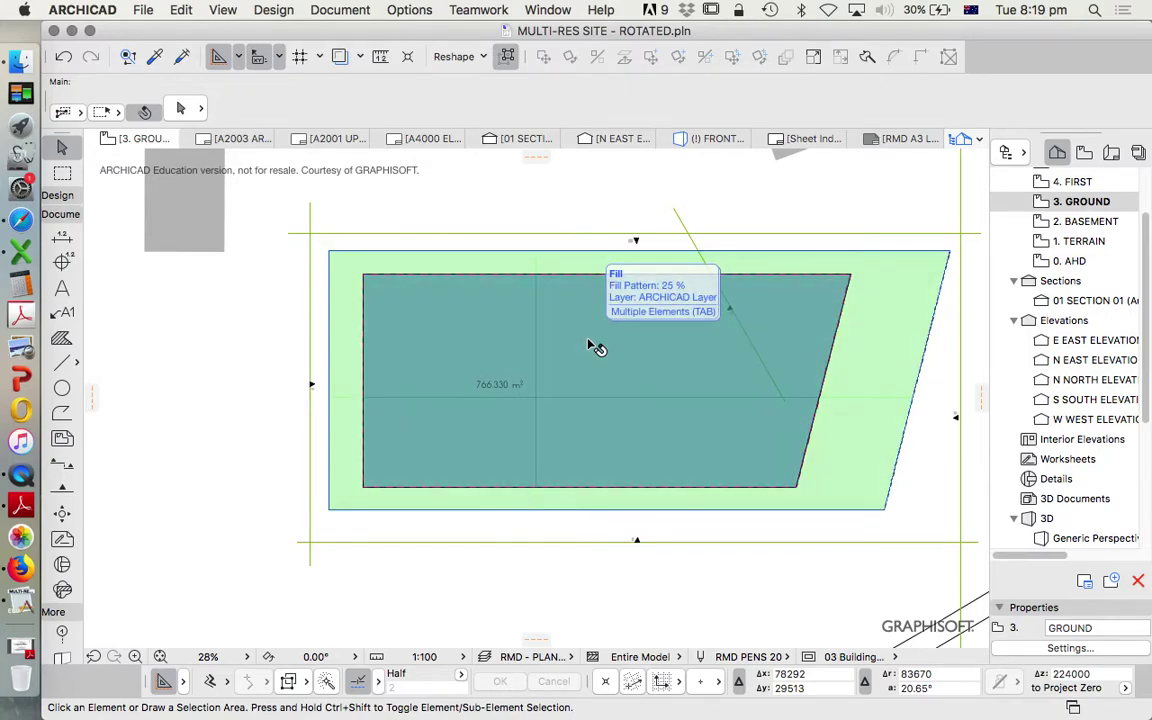
{"action": "key", "text": "Tab"}
{"action": "key", "text": "Tab"}
{"action": "key", "text": "Tab"}
{"action": "key", "text": "Tab"}
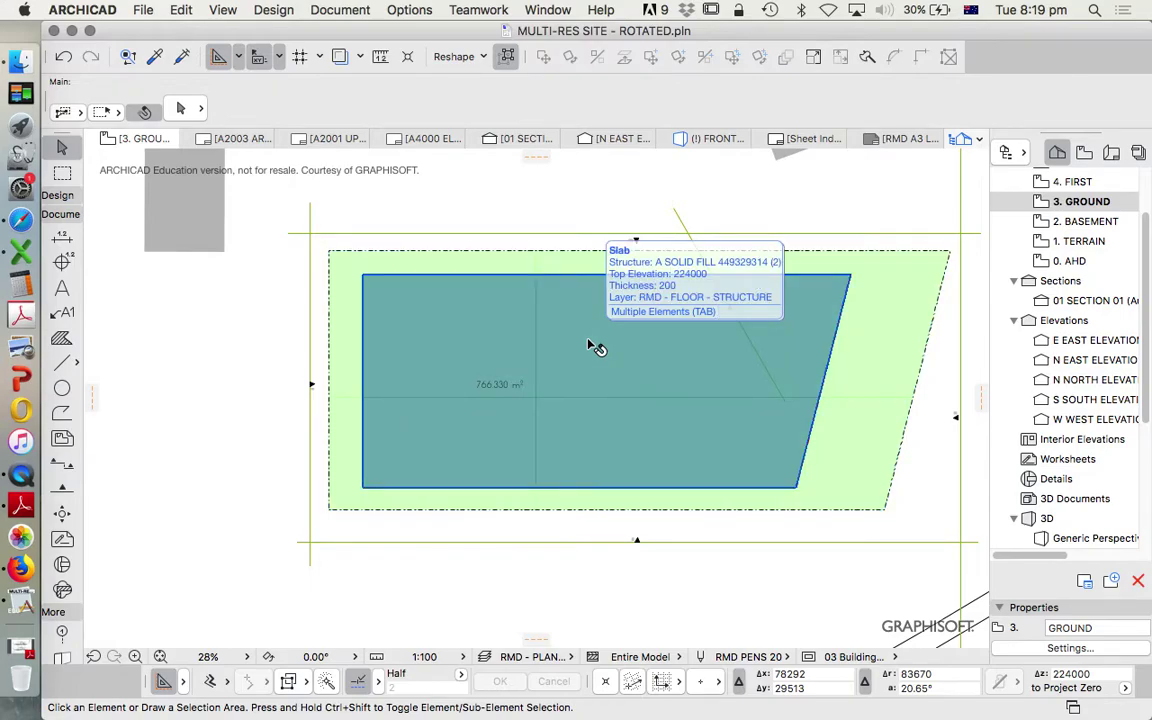
{"action": "key", "text": "Tab"}
Step: Move the 50% area fill off the slab to a clear spot below the site
{"action": "left_click", "coordinate": [590, 346]}
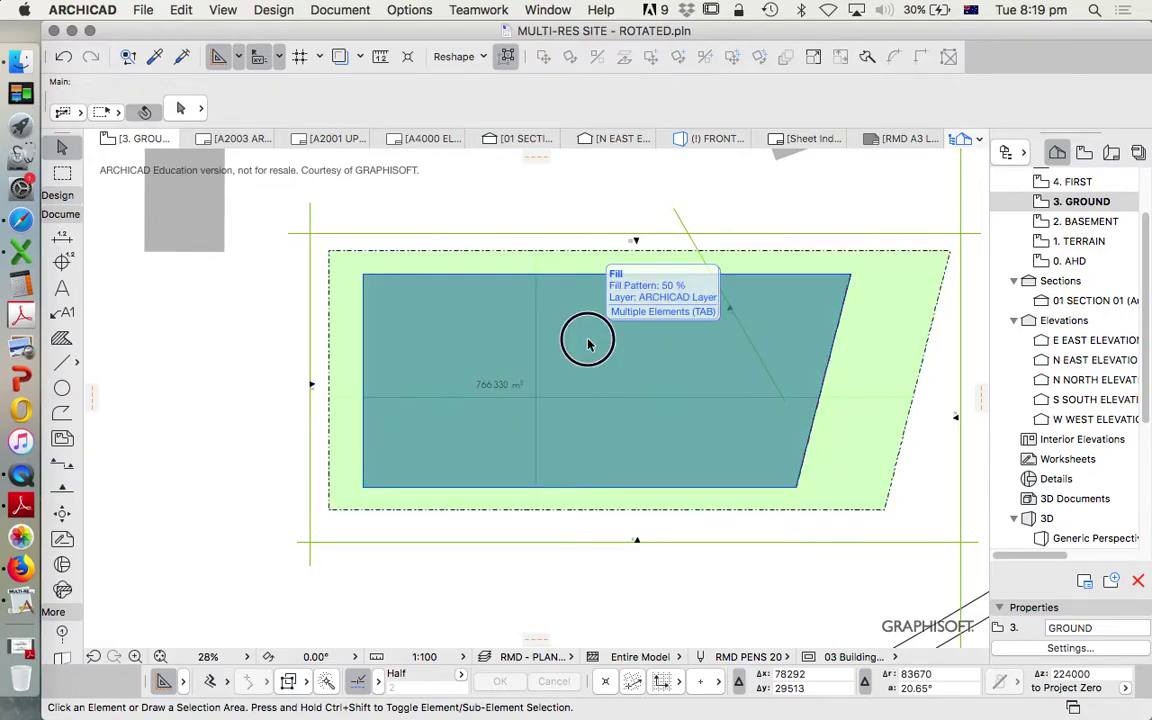
{"action": "left_click", "coordinate": [623, 326]}
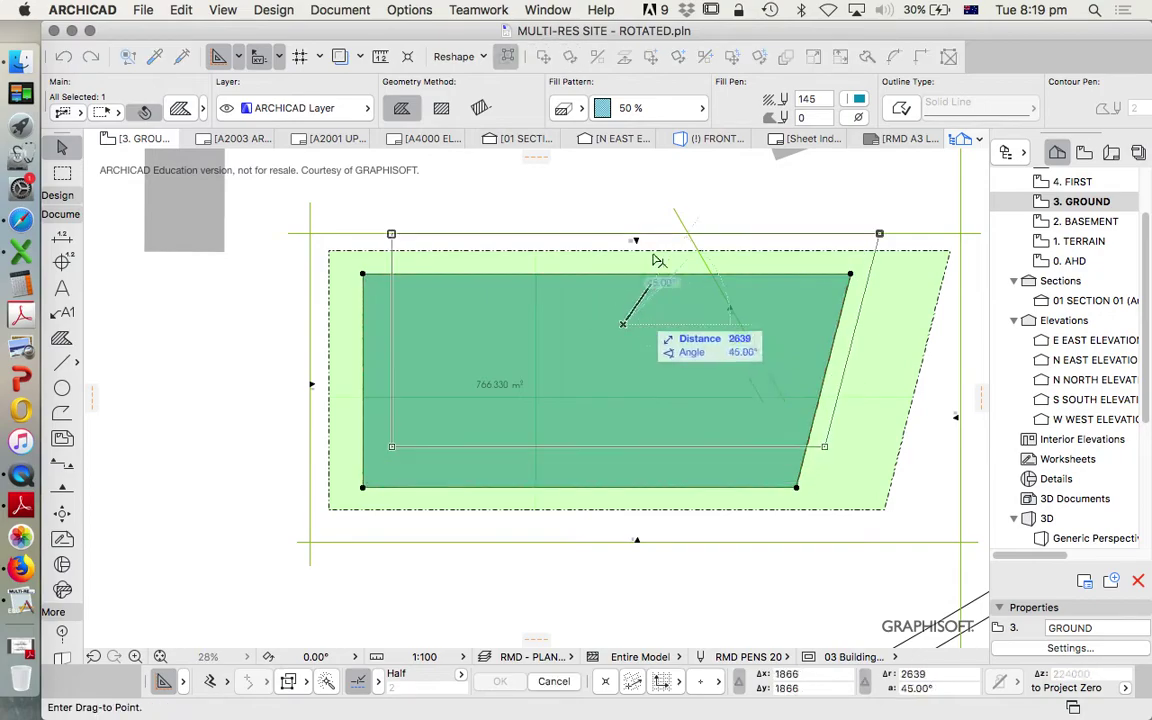
{"action": "scroll", "coordinate": [458, 494], "scroll_direction": "down", "scroll_amount": 2}
{"action": "left_click", "coordinate": [430, 570]}
{"action": "scroll", "coordinate": [406, 429], "scroll_direction": "up", "scroll_amount": 2}
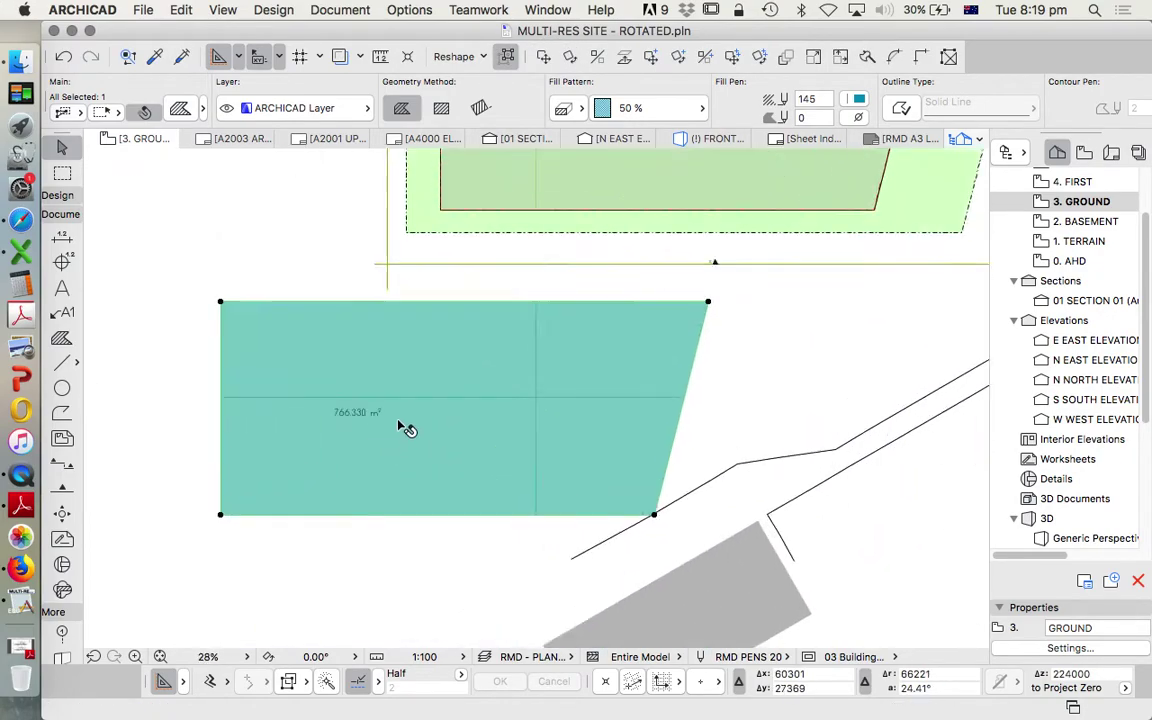
{"action": "scroll", "coordinate": [522, 429], "scroll_direction": "down", "scroll_amount": 4}
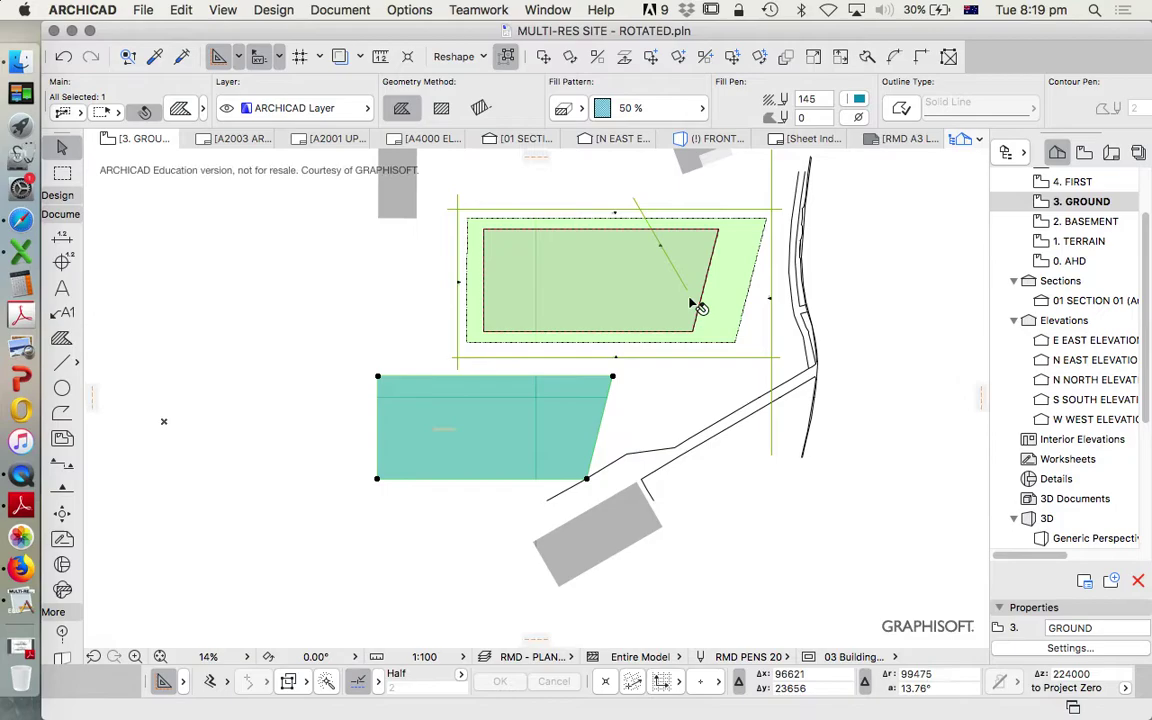
{"action": "scroll", "coordinate": [537, 394], "scroll_direction": "up", "scroll_amount": 2}
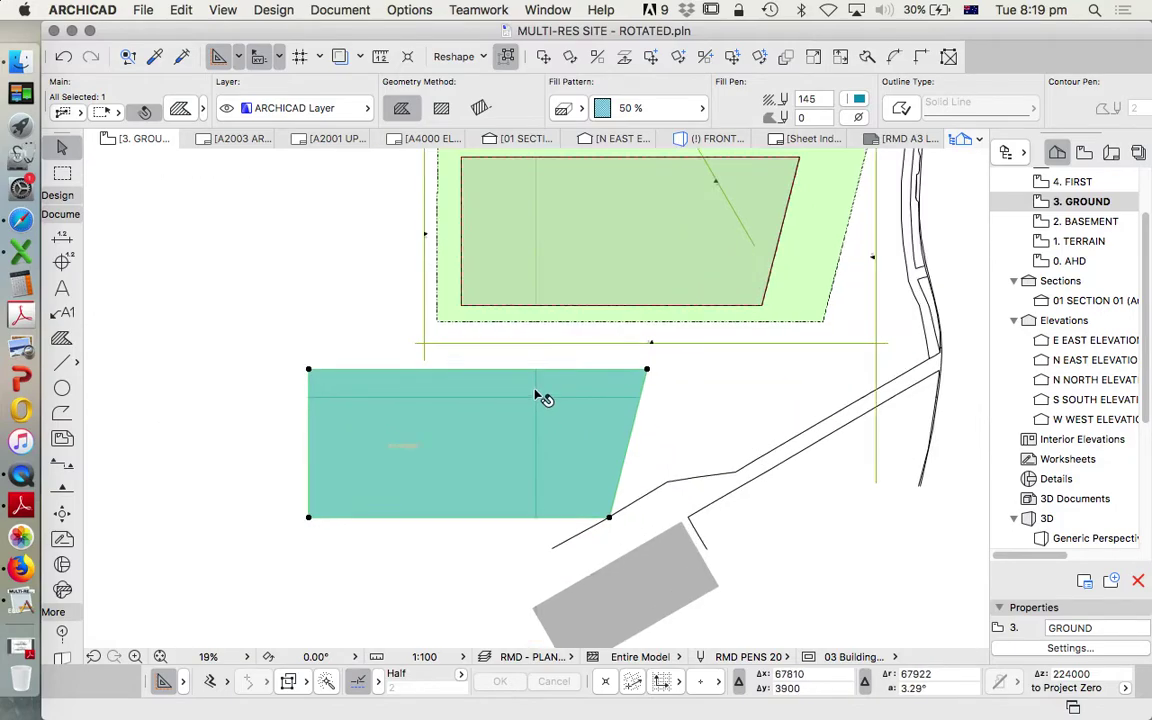
{"action": "left_click", "coordinate": [475, 403]}
{"action": "key", "text": "Escape"}
{"action": "left_click", "coordinate": [420, 352]}
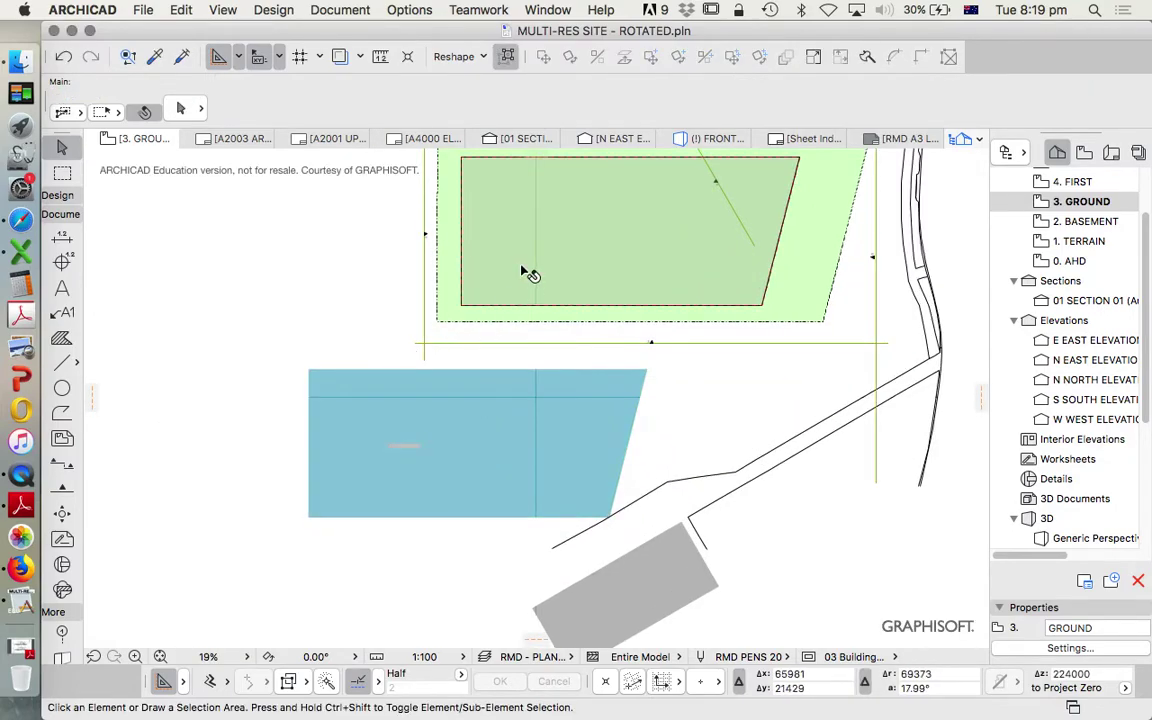
Step: Confirm the ground floor slab's settings: 25% cover fill on a transparent background
{"action": "left_click", "coordinate": [469, 239]}
{"action": "left_click", "coordinate": [174, 107]}
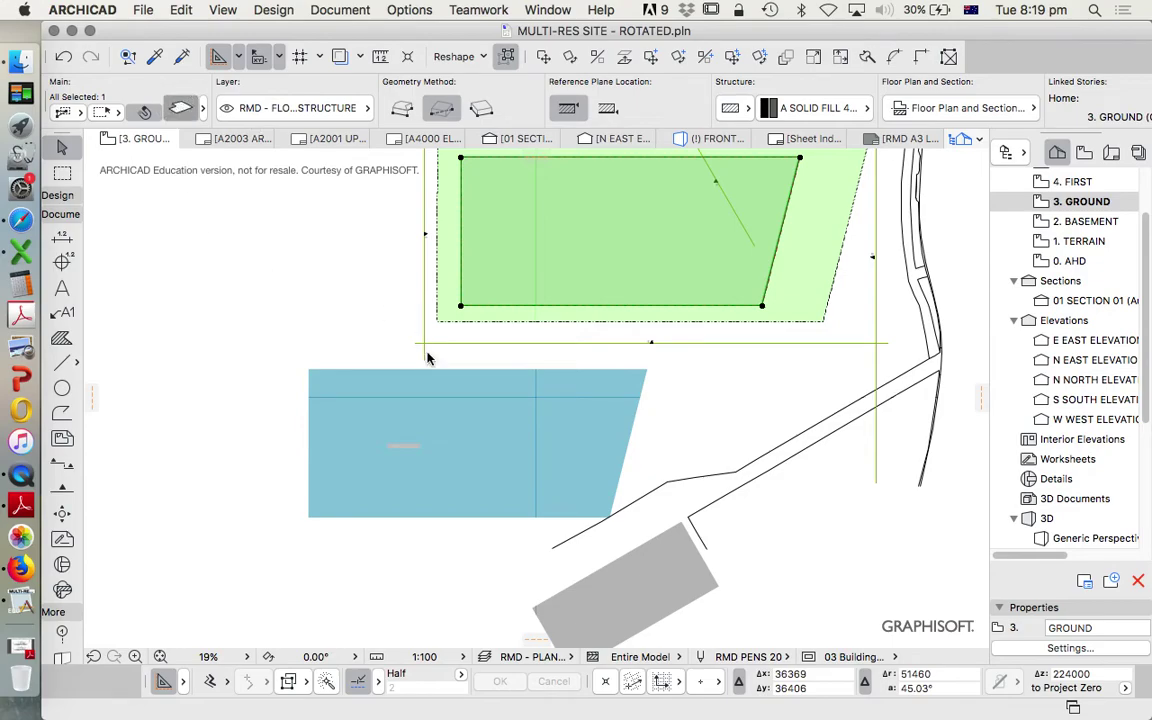
{"action": "scroll", "coordinate": [713, 374], "scroll_direction": "down", "scroll_amount": 5}
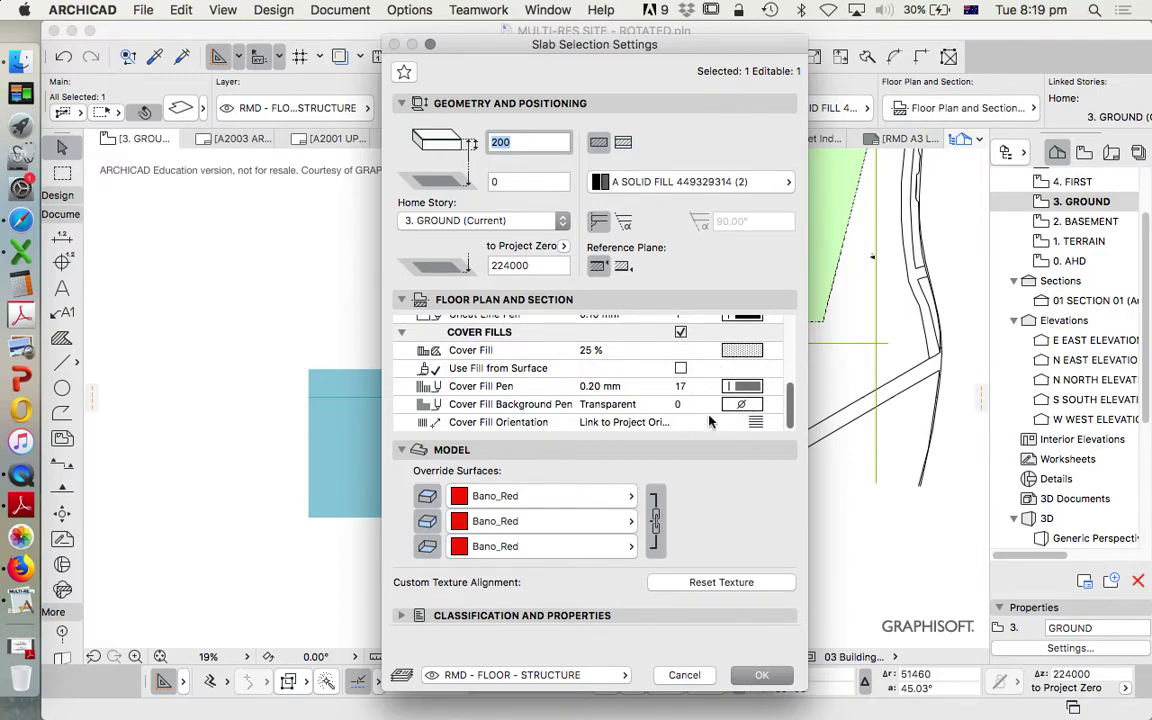
{"action": "left_click", "coordinate": [758, 679]}
Step: Select the ground floor slab, expand the Design tools, try Zone, then return to the Arrow
{"action": "left_click", "coordinate": [460, 445]}
{"action": "scroll", "coordinate": [402, 457], "scroll_direction": "up", "scroll_amount": 5}
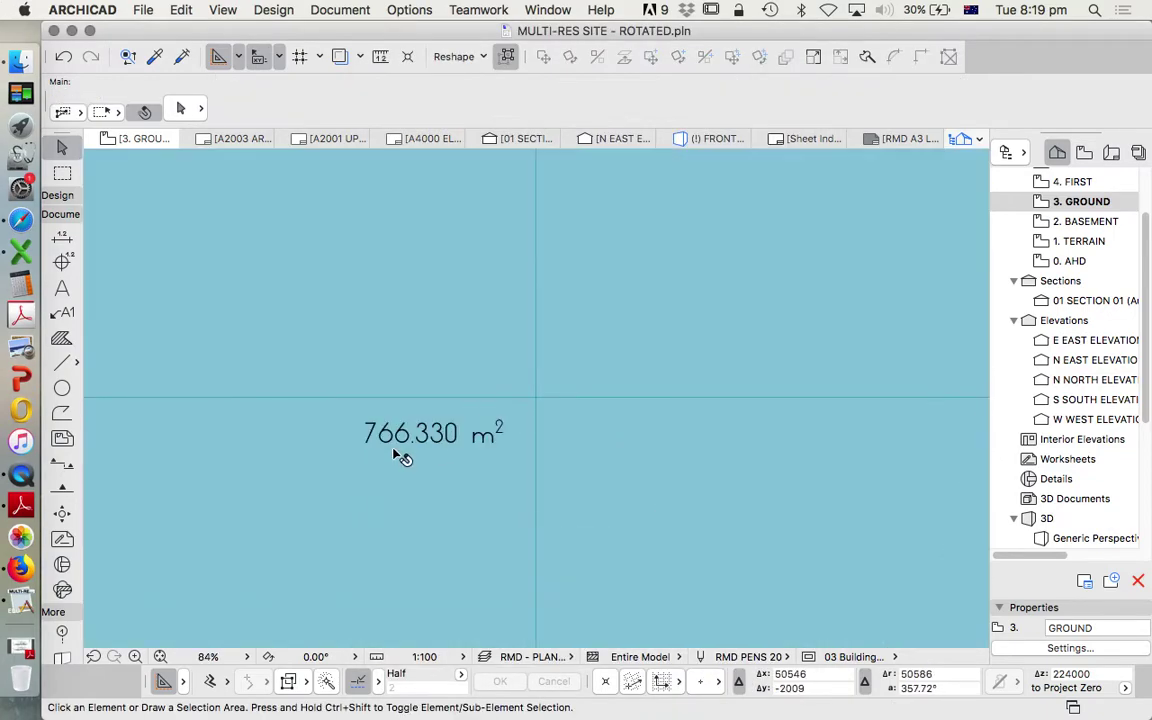
{"action": "scroll", "coordinate": [400, 457], "scroll_direction": "down", "scroll_amount": 6}
{"action": "left_click", "coordinate": [505, 343]}
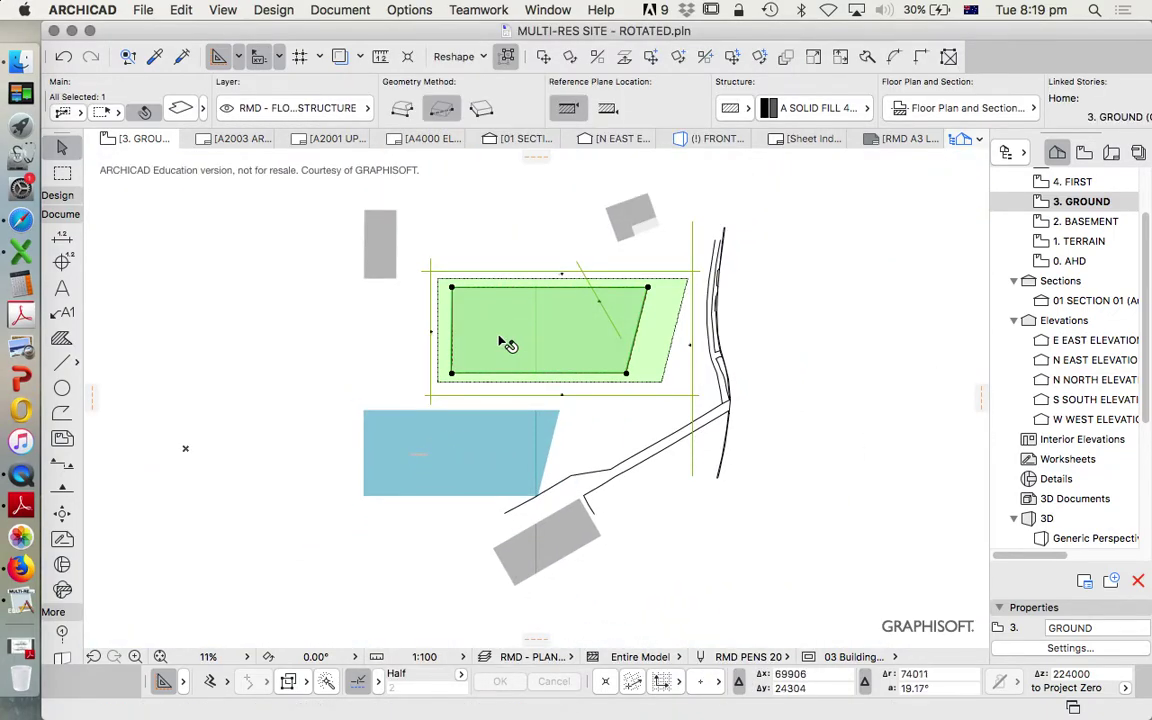
{"action": "scroll", "coordinate": [508, 341], "scroll_direction": "up", "scroll_amount": 1}
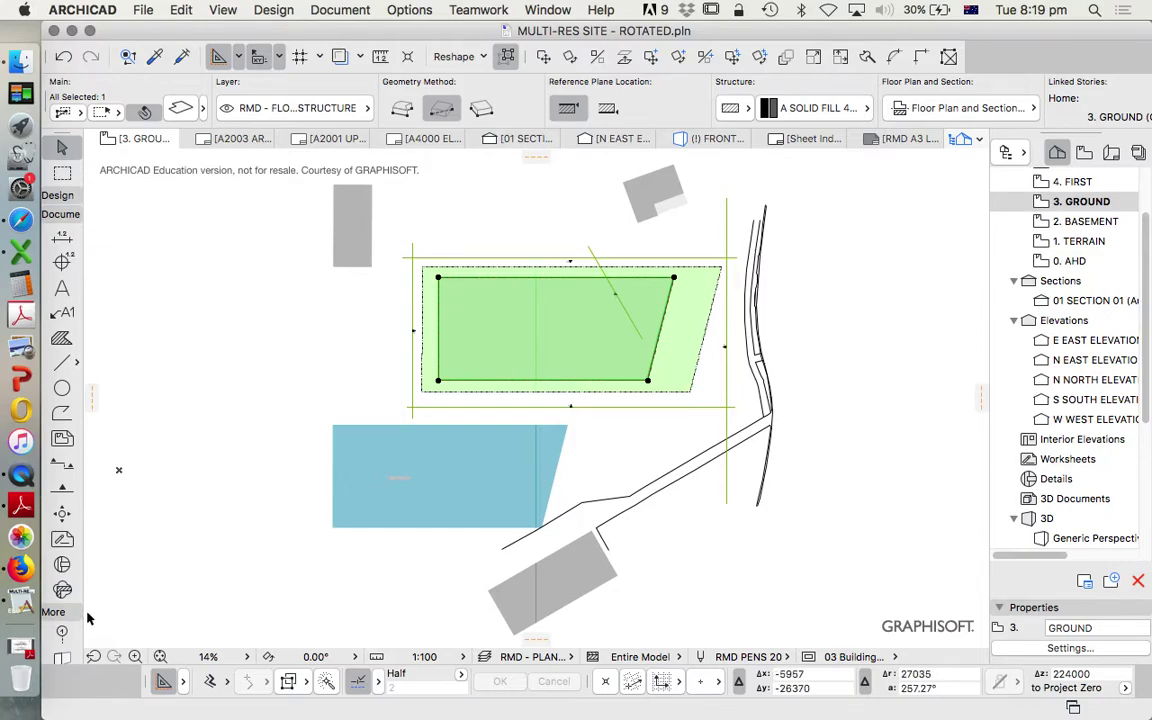
{"action": "left_click", "coordinate": [57, 195]}
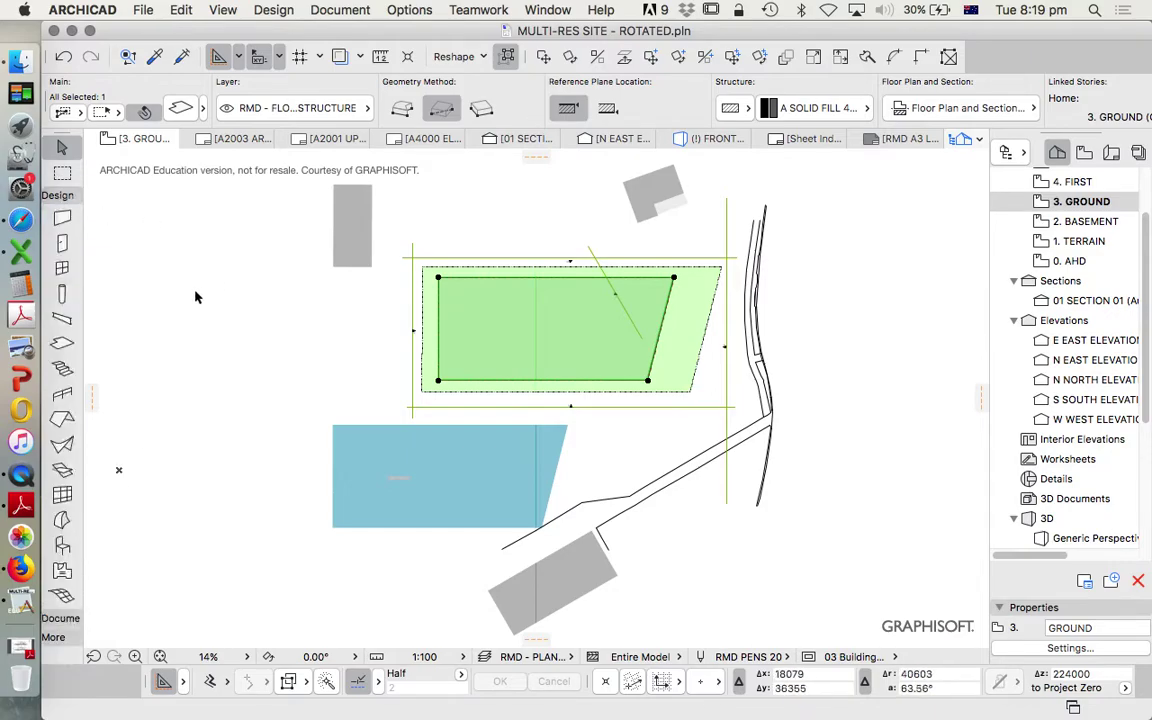
{"action": "left_click", "coordinate": [61, 571]}
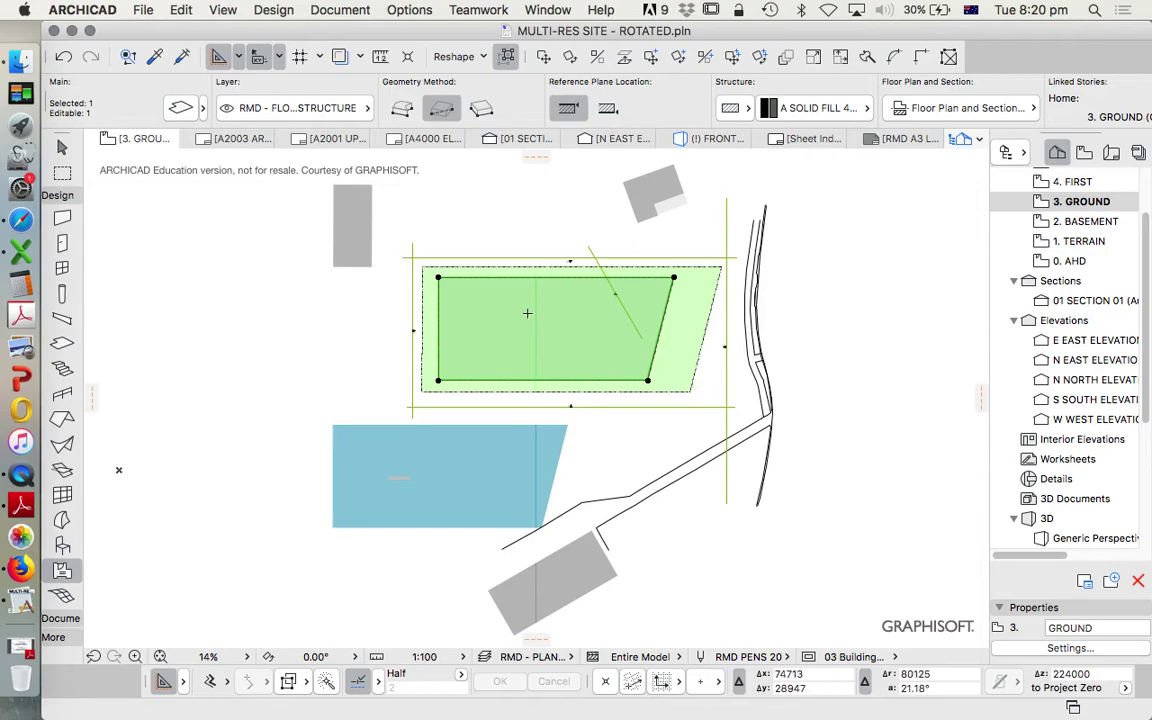
{"action": "key", "text": "Escape"}
Step: Delete the teal area fill sitting below the site
{"action": "left_click", "coordinate": [567, 429]}
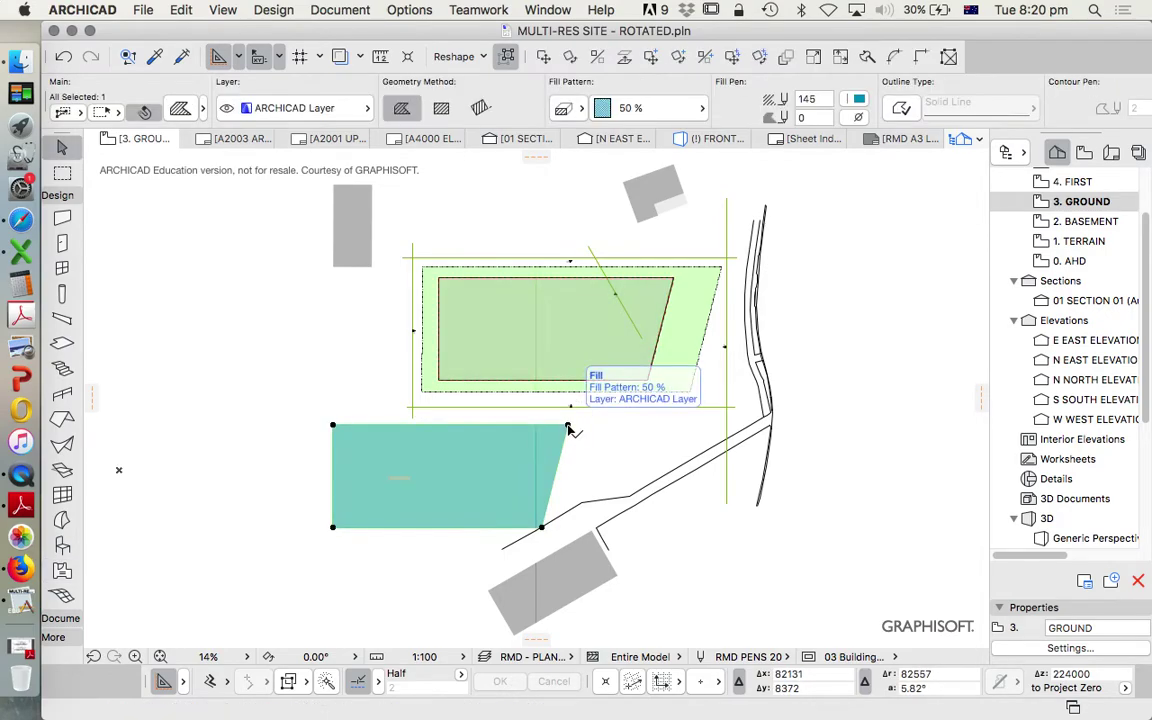
{"action": "key", "text": "Delete"}
{"action": "scroll", "coordinate": [585, 403], "scroll_direction": "up", "scroll_amount": 5}
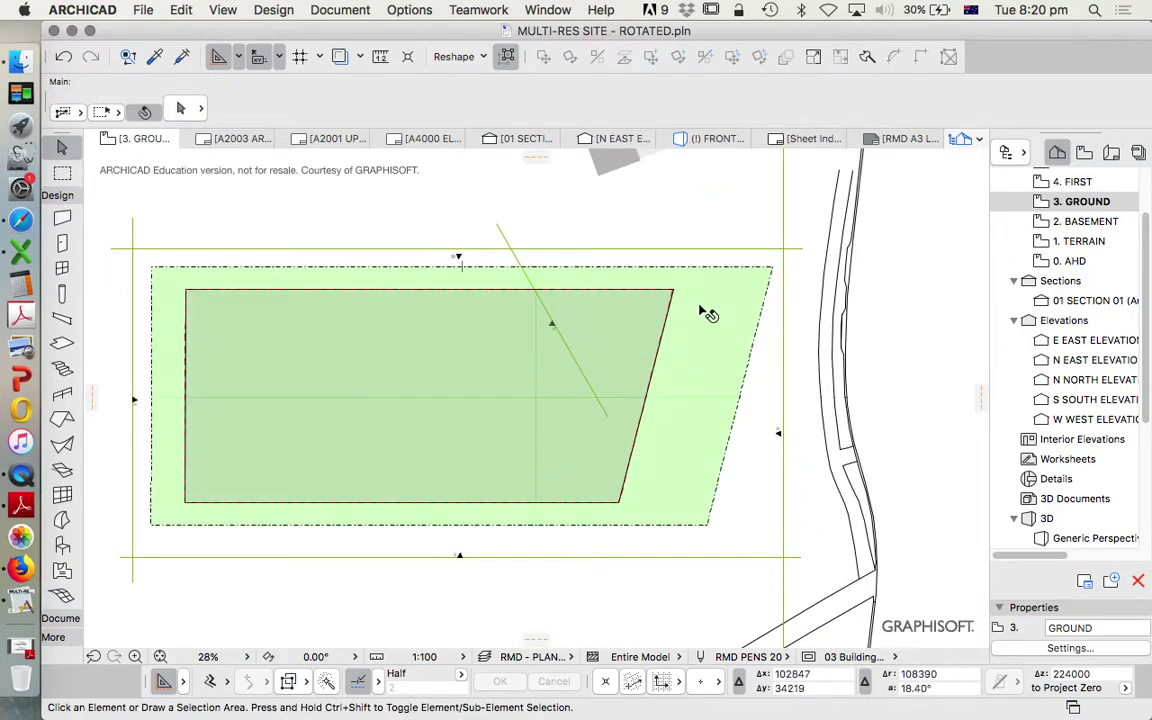
{"action": "scroll", "coordinate": [519, 327], "scroll_direction": "down", "scroll_amount": 3}
{"action": "scroll", "coordinate": [512, 325], "scroll_direction": "up", "scroll_amount": 4}
{"action": "scroll", "coordinate": [560, 340], "scroll_direction": "down", "scroll_amount": 2}
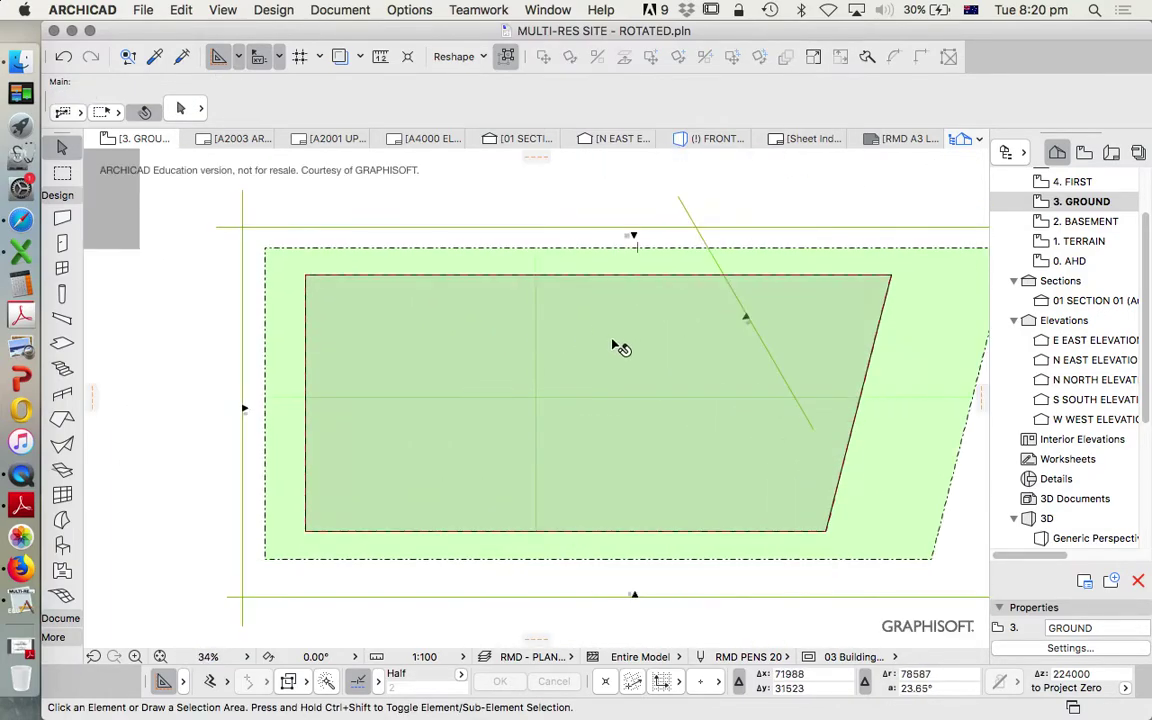
{"action": "scroll", "coordinate": [672, 335], "scroll_direction": "up", "scroll_amount": 2}
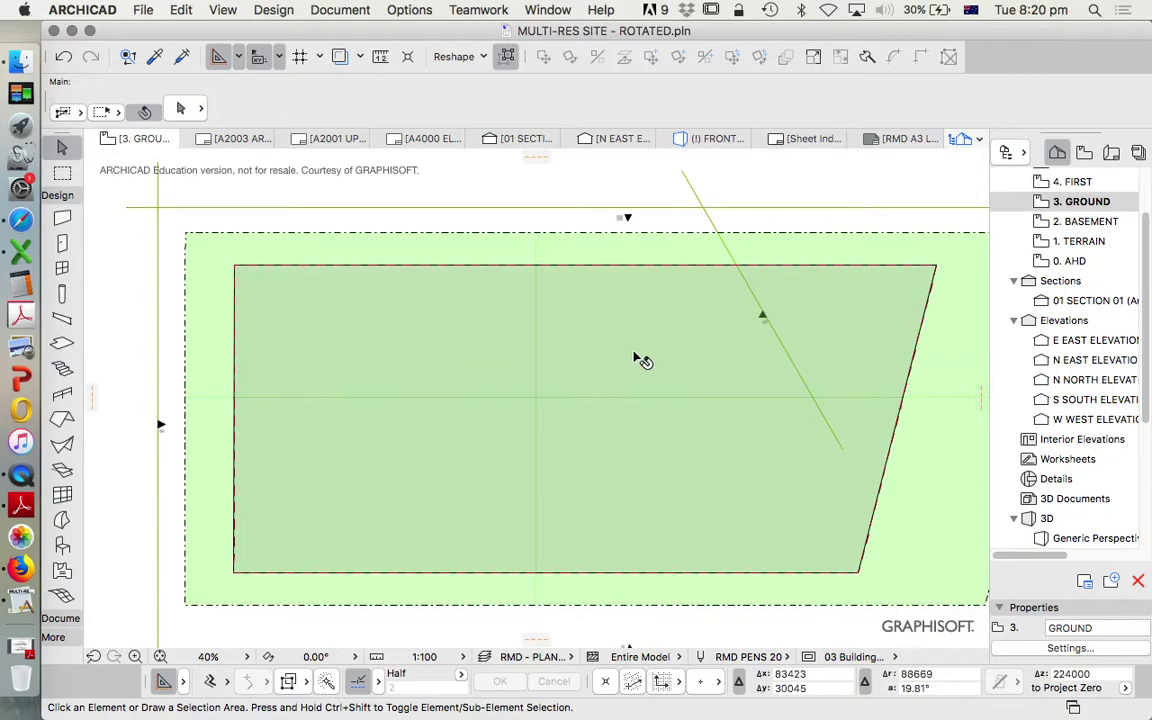
{"action": "scroll", "coordinate": [640, 358], "scroll_direction": "down", "scroll_amount": 2}
Step: Zoom in and select the 200-thick ground floor slab at elevation 224000
{"action": "scroll", "coordinate": [752, 335], "scroll_direction": "up", "scroll_amount": 1}
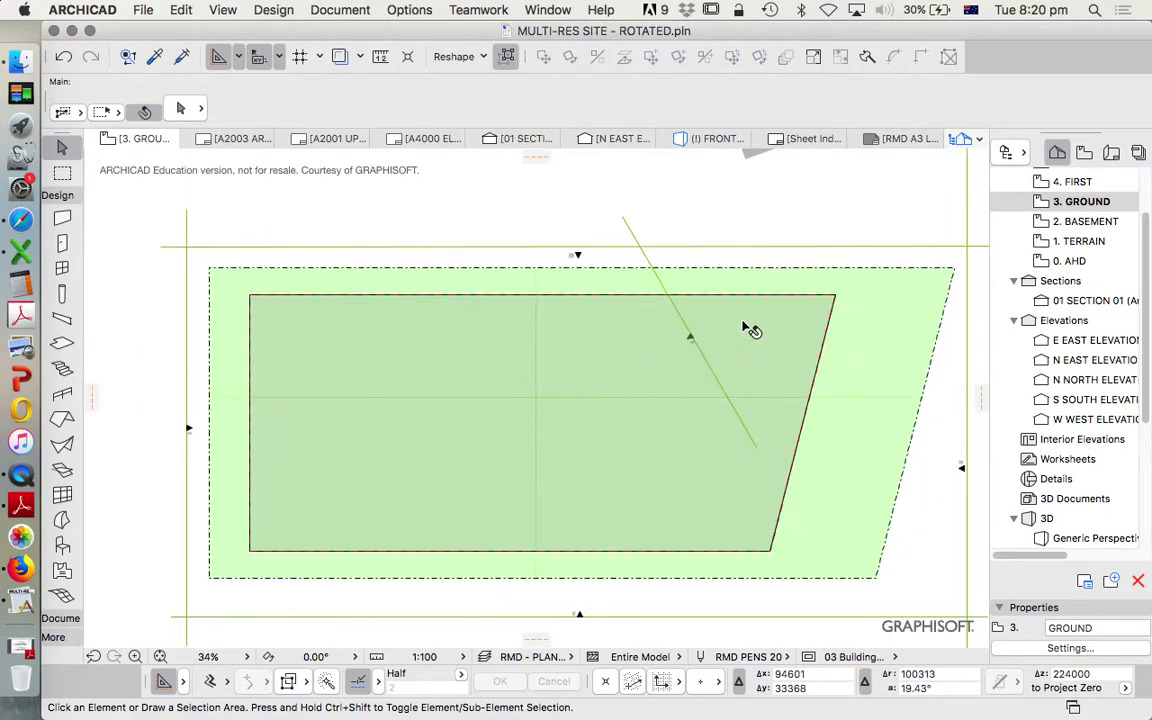
{"action": "scroll", "coordinate": [535, 500], "scroll_direction": "up", "scroll_amount": 2}
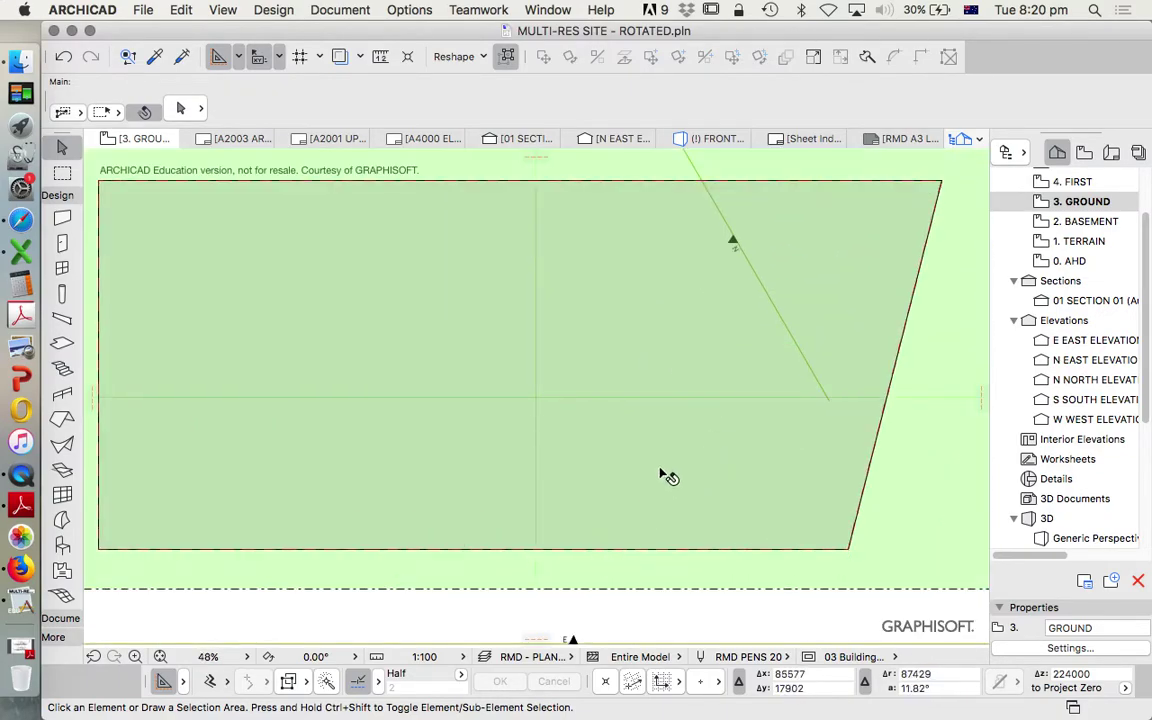
{"action": "scroll", "coordinate": [600, 415], "scroll_direction": "down", "scroll_amount": 2}
{"action": "left_click", "coordinate": [465, 301]}
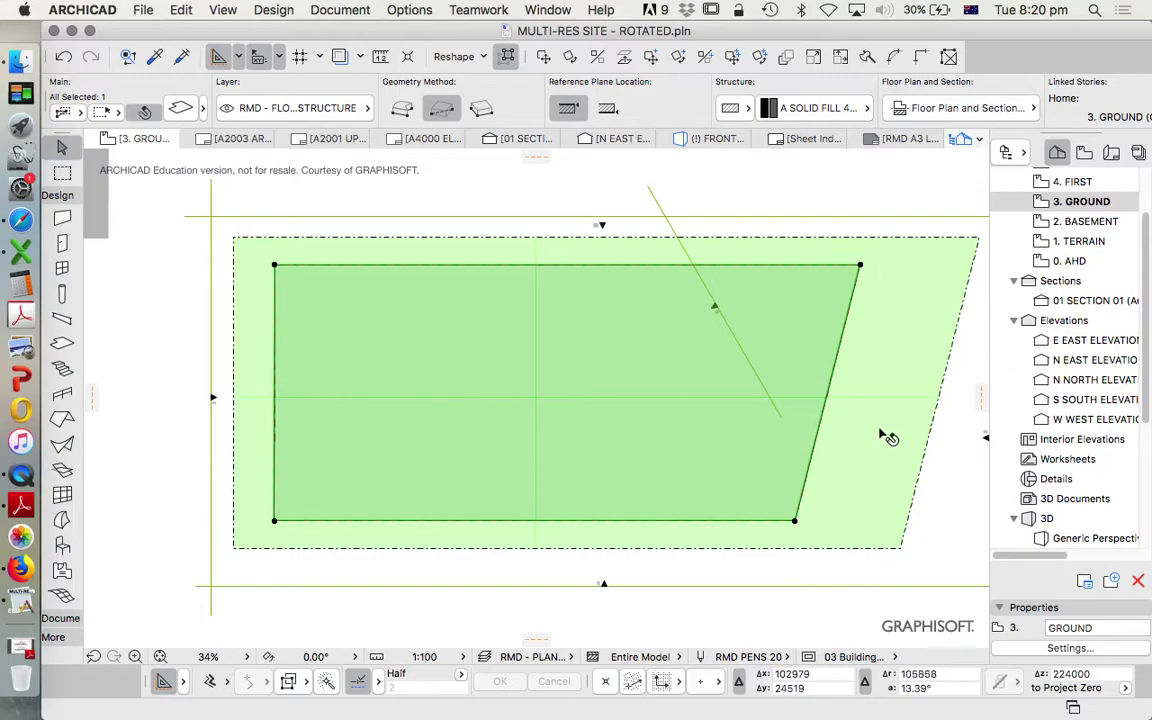
{"action": "scroll", "coordinate": [688, 300], "scroll_direction": "down", "scroll_amount": 3}
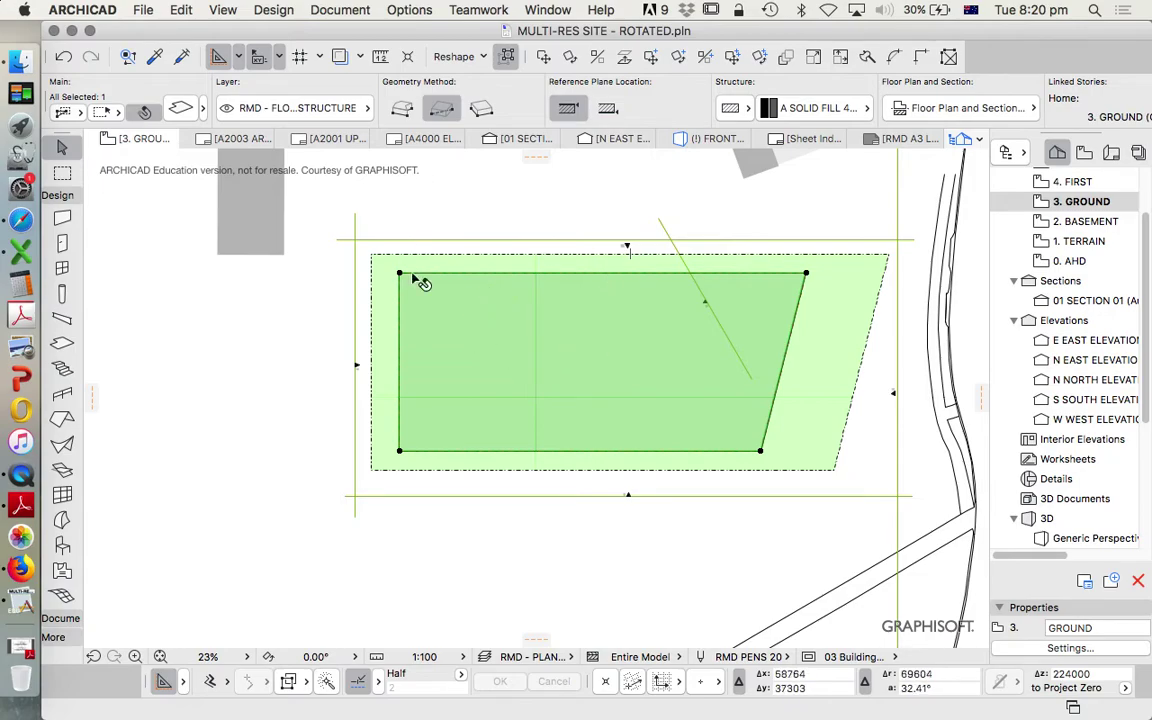
Step: Deselect the slab and open 01 SECTION 01 from the Navigator
{"action": "left_click", "coordinate": [195, 280]}
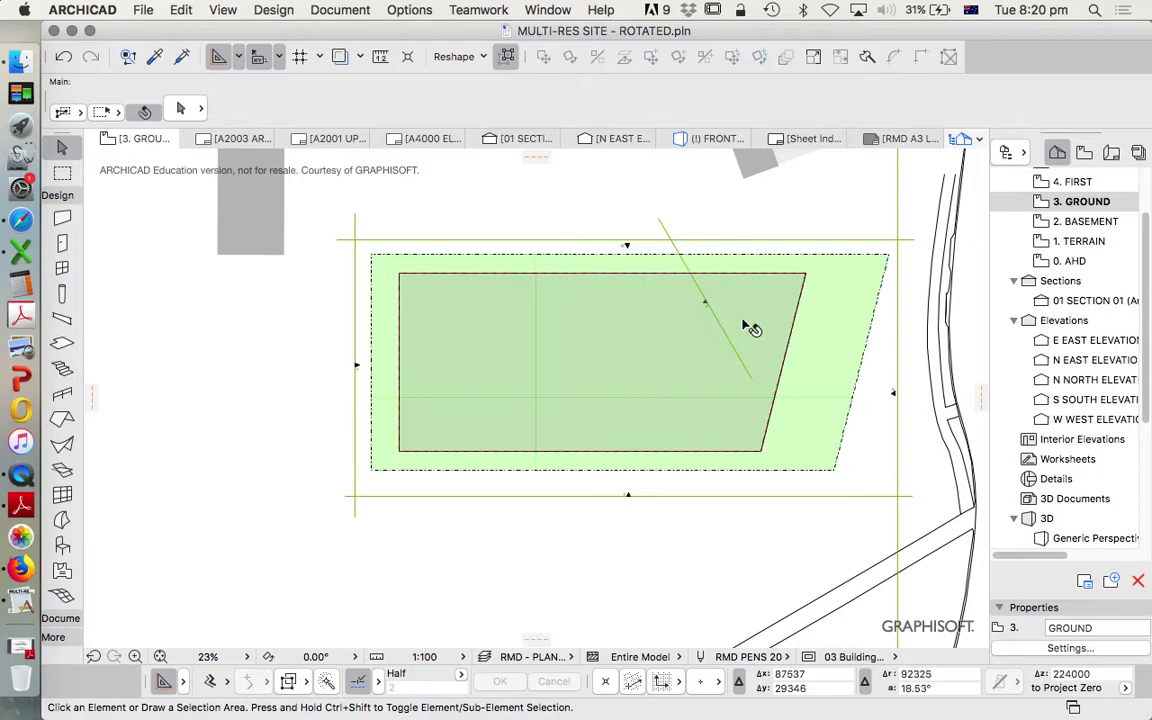
{"action": "double_click", "coordinate": [1076, 300]}
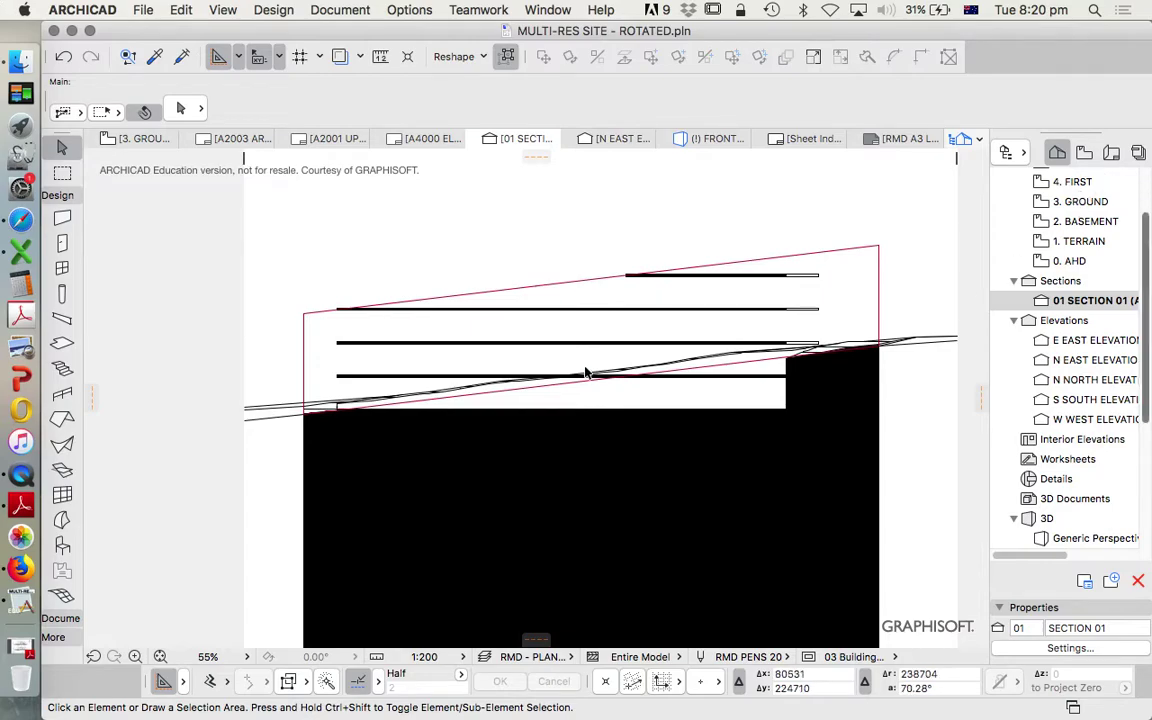
{"action": "left_click", "coordinate": [60, 618]}
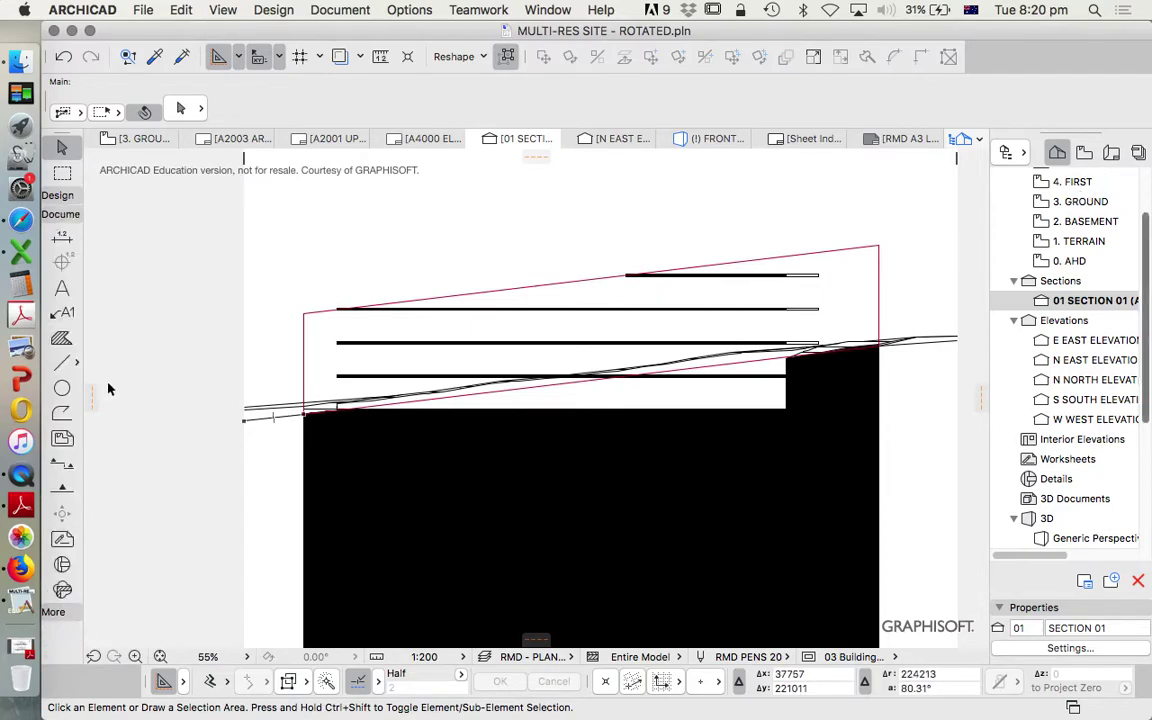
{"action": "left_click", "coordinate": [62, 364]}
{"action": "scroll", "coordinate": [310, 410], "scroll_direction": "up", "scroll_amount": 10}
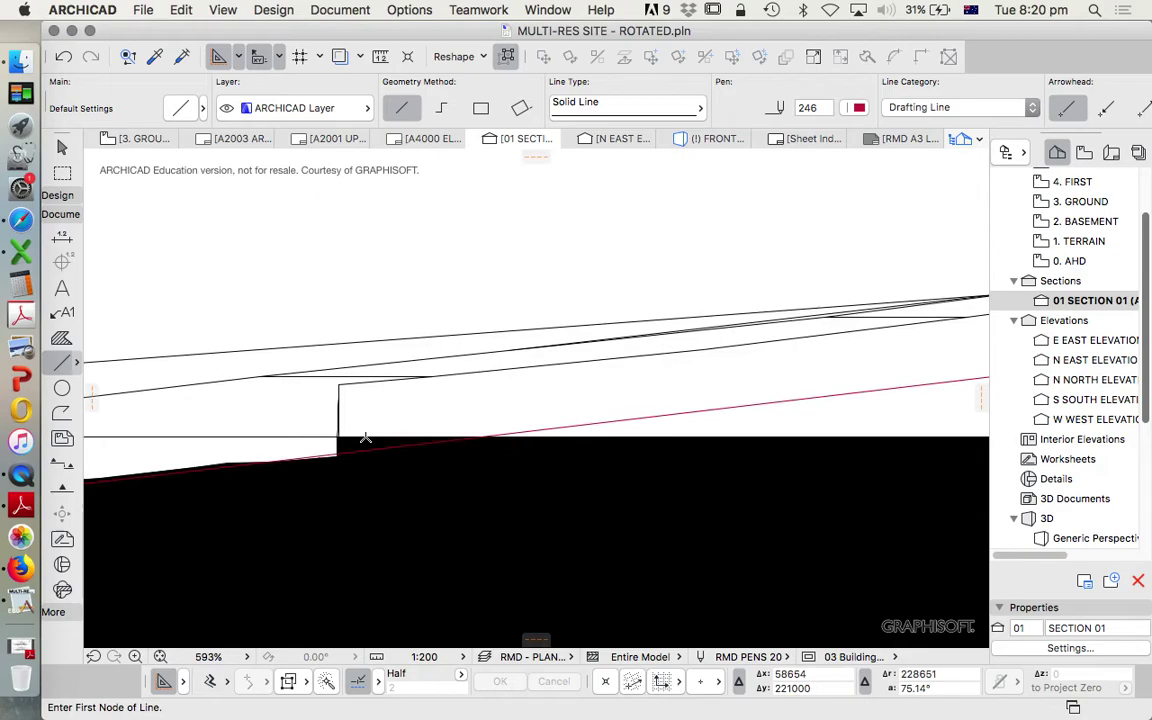
{"action": "left_click", "coordinate": [368, 435]}
{"action": "scroll", "coordinate": [380, 340], "scroll_direction": "up", "scroll_amount": 5}
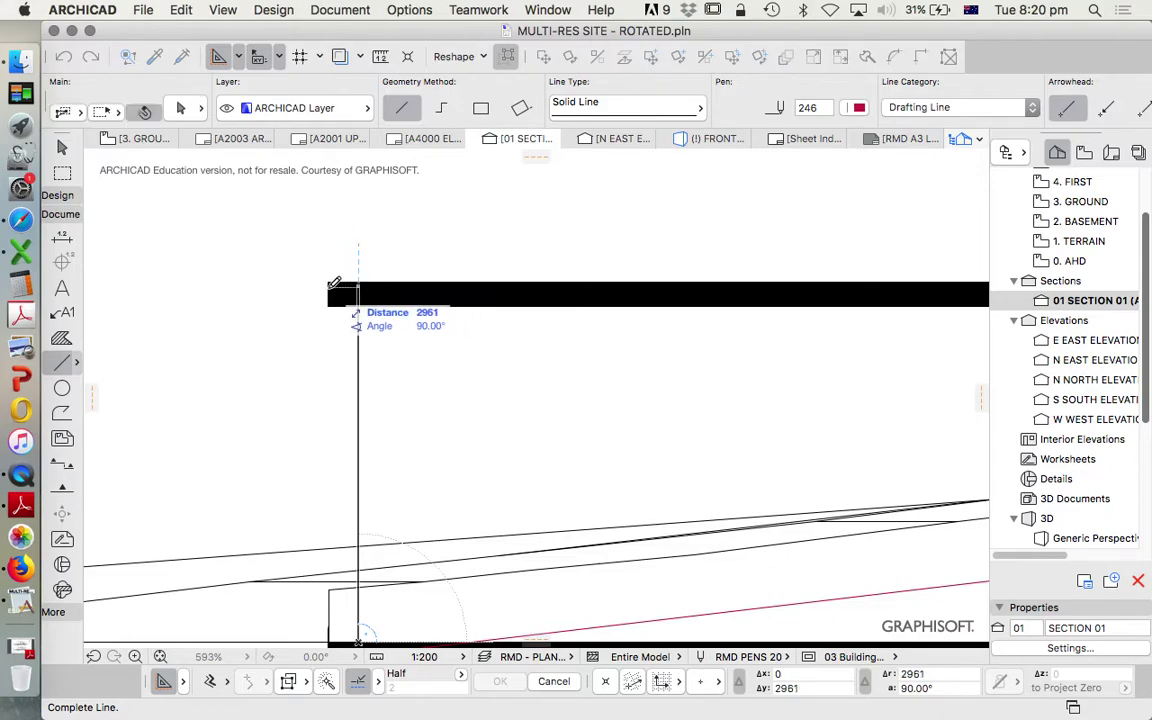
{"action": "key", "text": "Escape"}
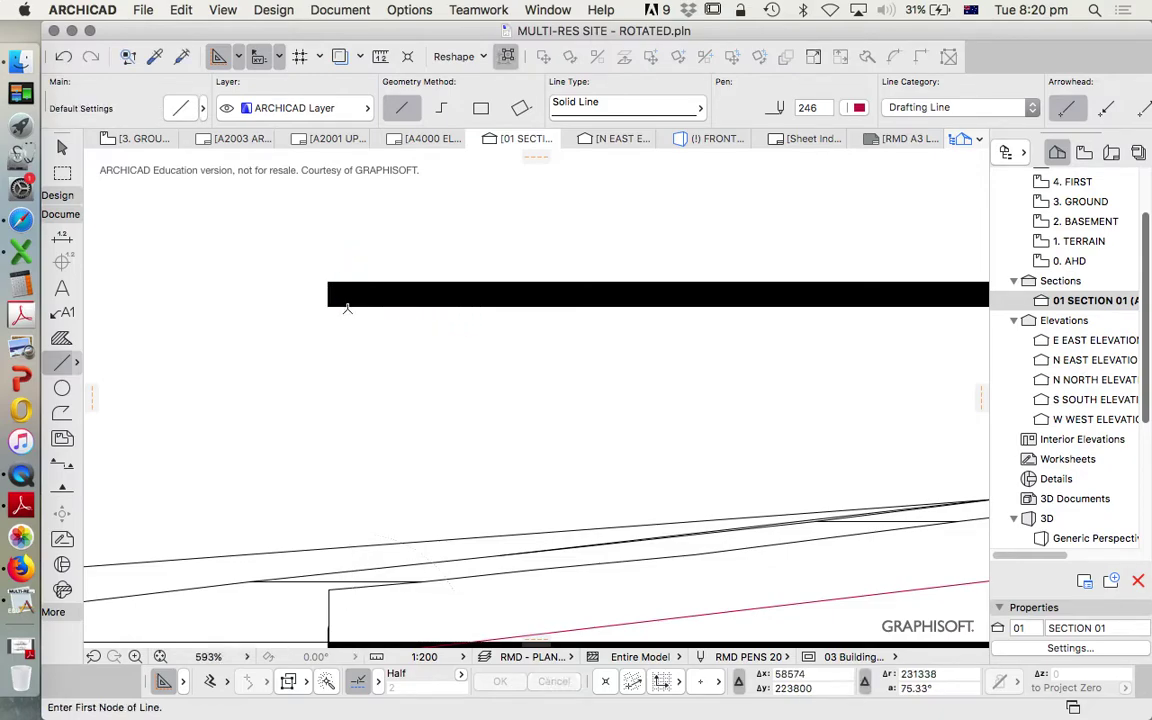
{"action": "left_click", "coordinate": [345, 302]}
{"action": "left_click", "coordinate": [180, 112]}
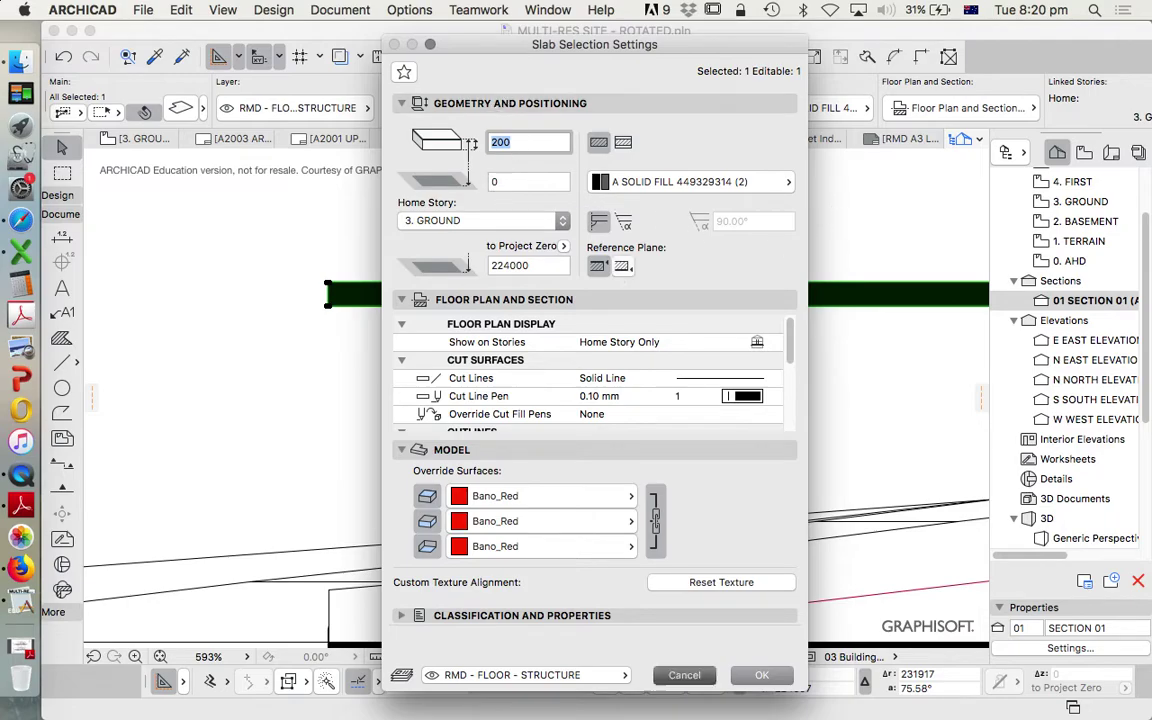
{"action": "key", "text": "Escape"}
{"action": "scroll", "coordinate": [463, 388], "scroll_direction": "down", "scroll_amount": 10}
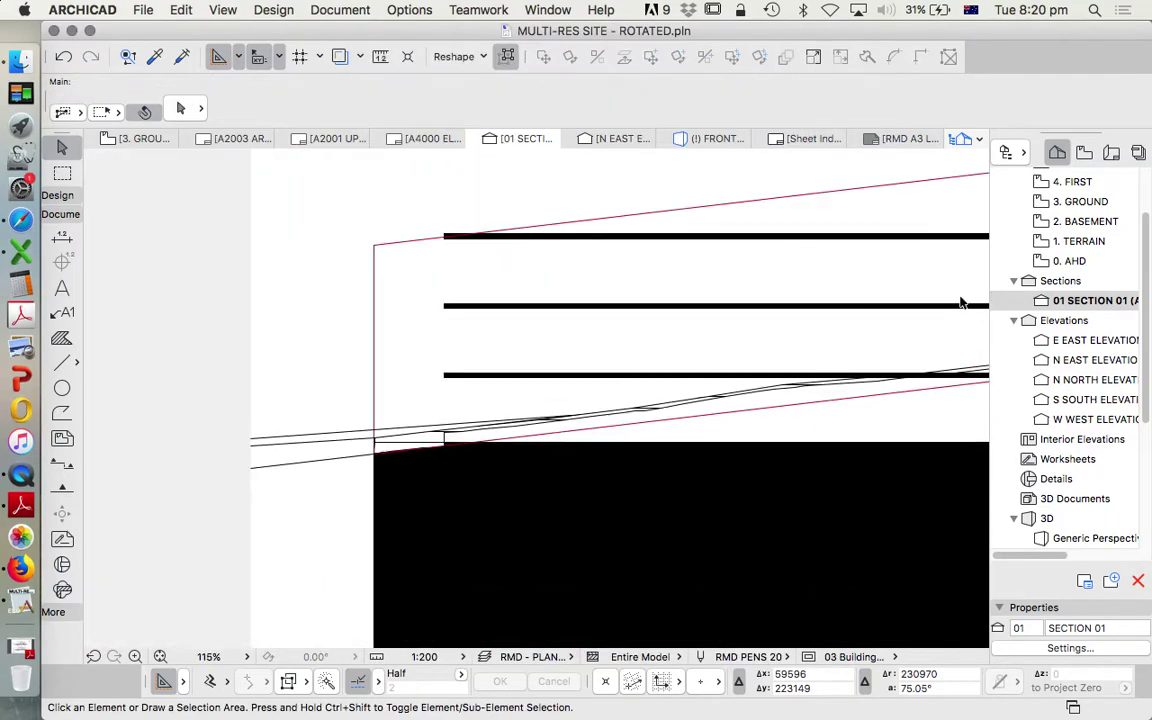
Step: Open the 2. BASEMENT story plan and pick the Wall tool from the Design toolbox
{"action": "double_click", "coordinate": [1075, 203]}
{"action": "left_click", "coordinate": [1066, 222]}
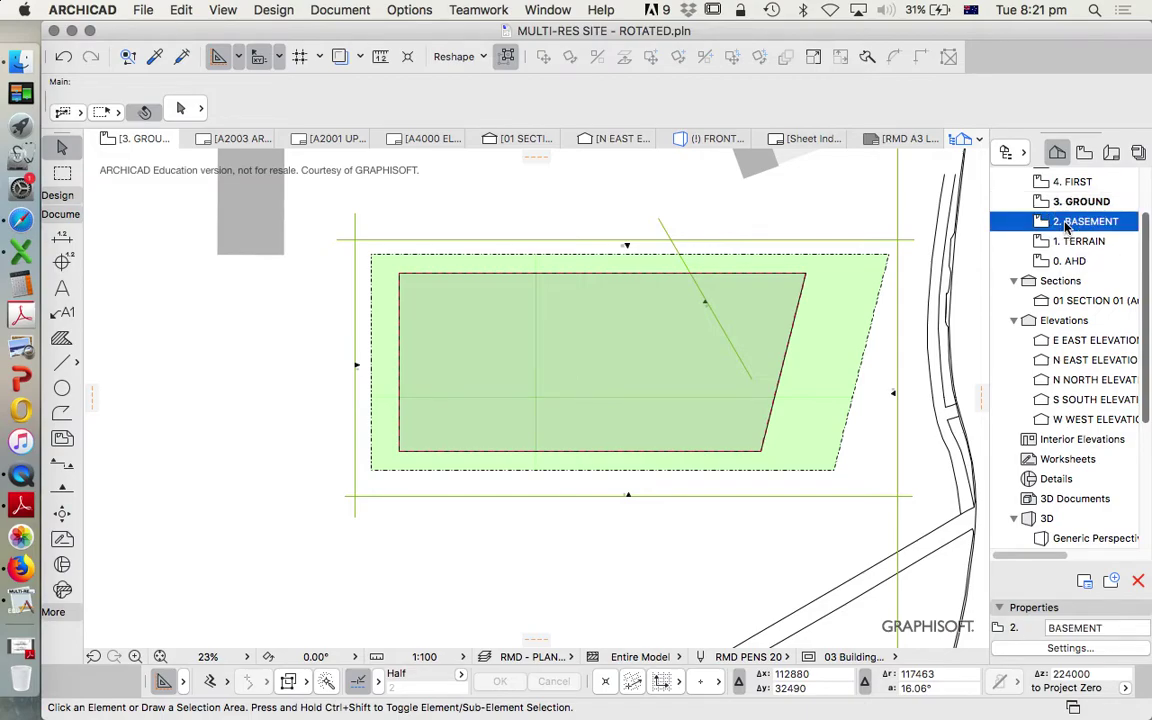
{"action": "double_click", "coordinate": [1066, 222]}
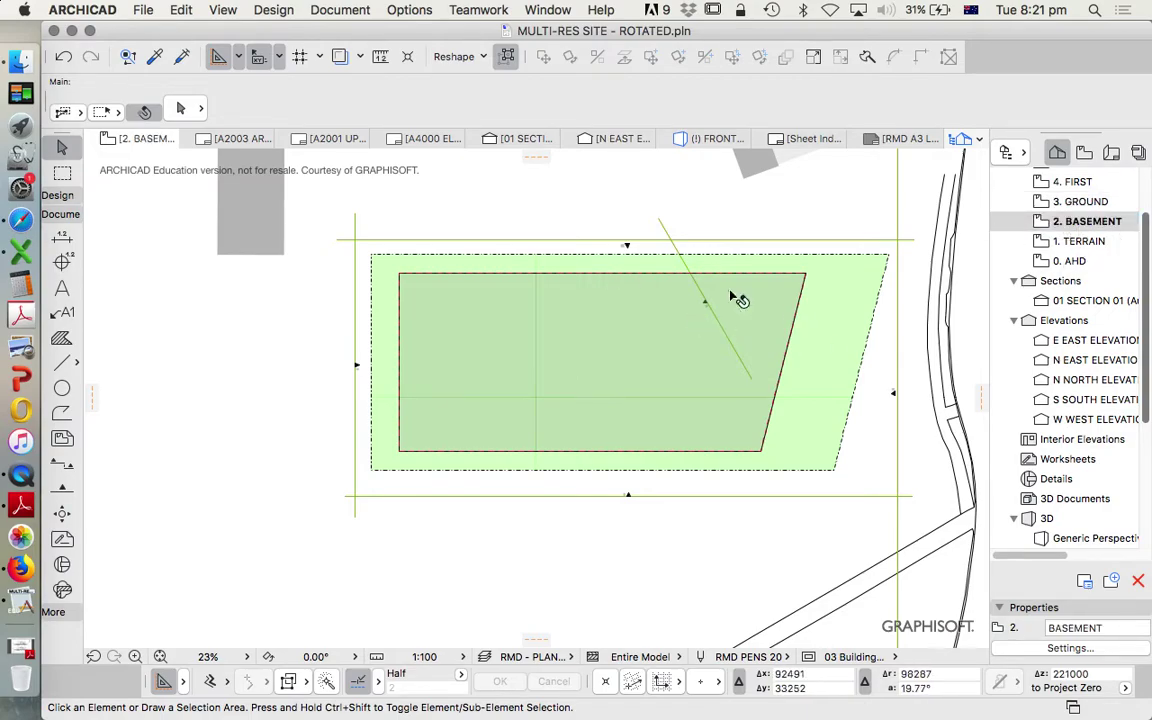
{"action": "scroll", "coordinate": [630, 355], "scroll_direction": "up", "scroll_amount": 3}
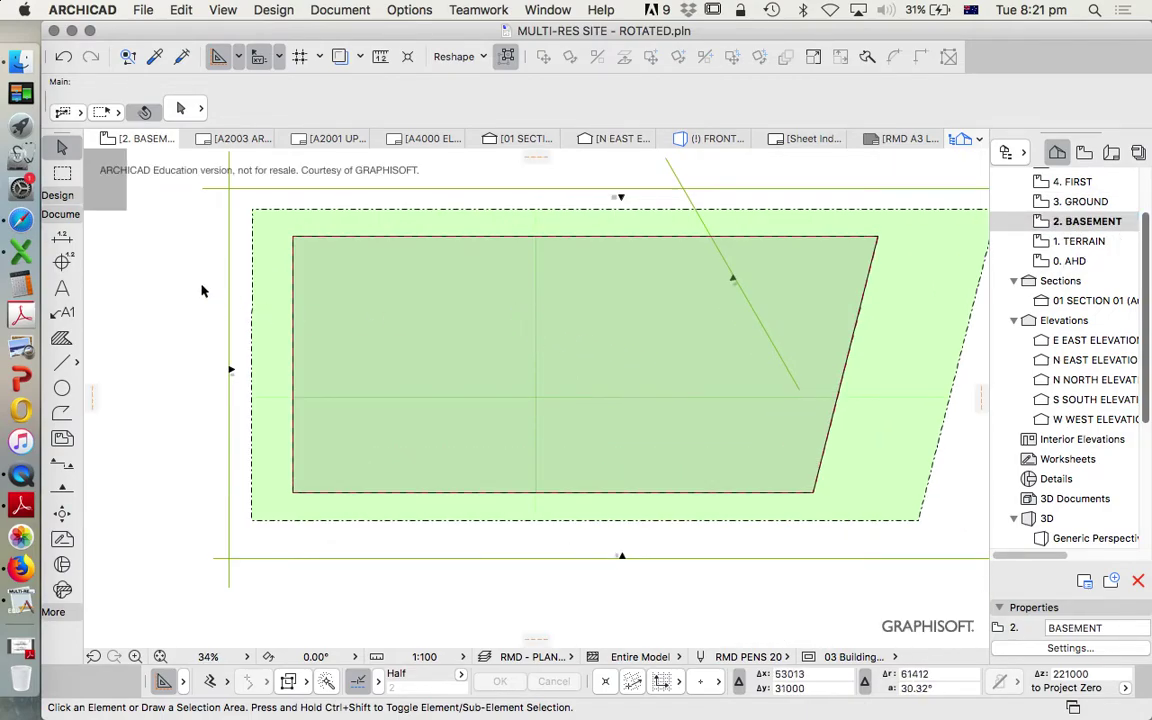
{"action": "left_click", "coordinate": [57, 195]}
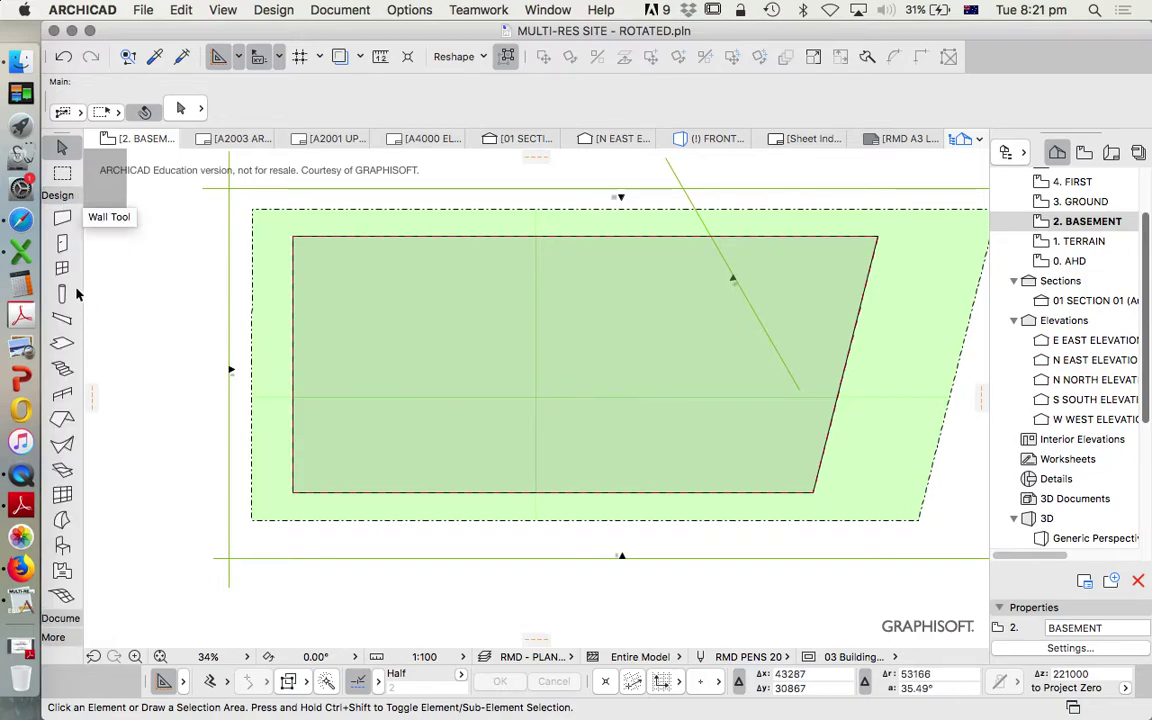
{"action": "left_click", "coordinate": [60, 218]}
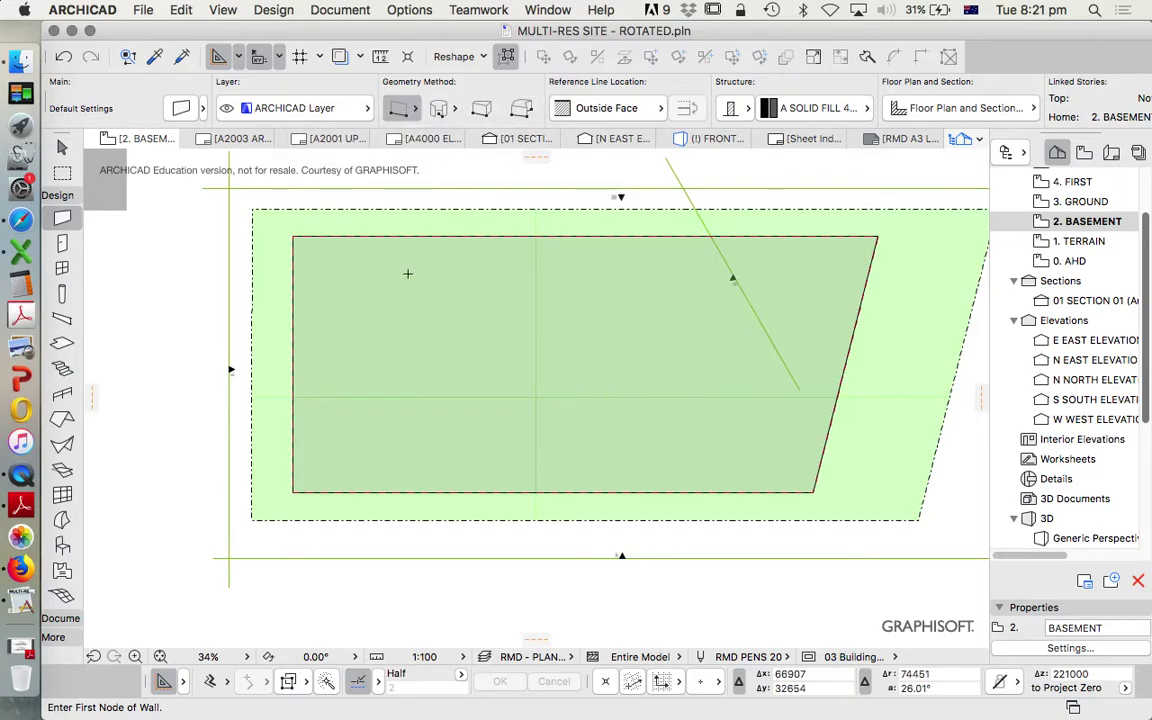
{"action": "left_click", "coordinate": [182, 108]}
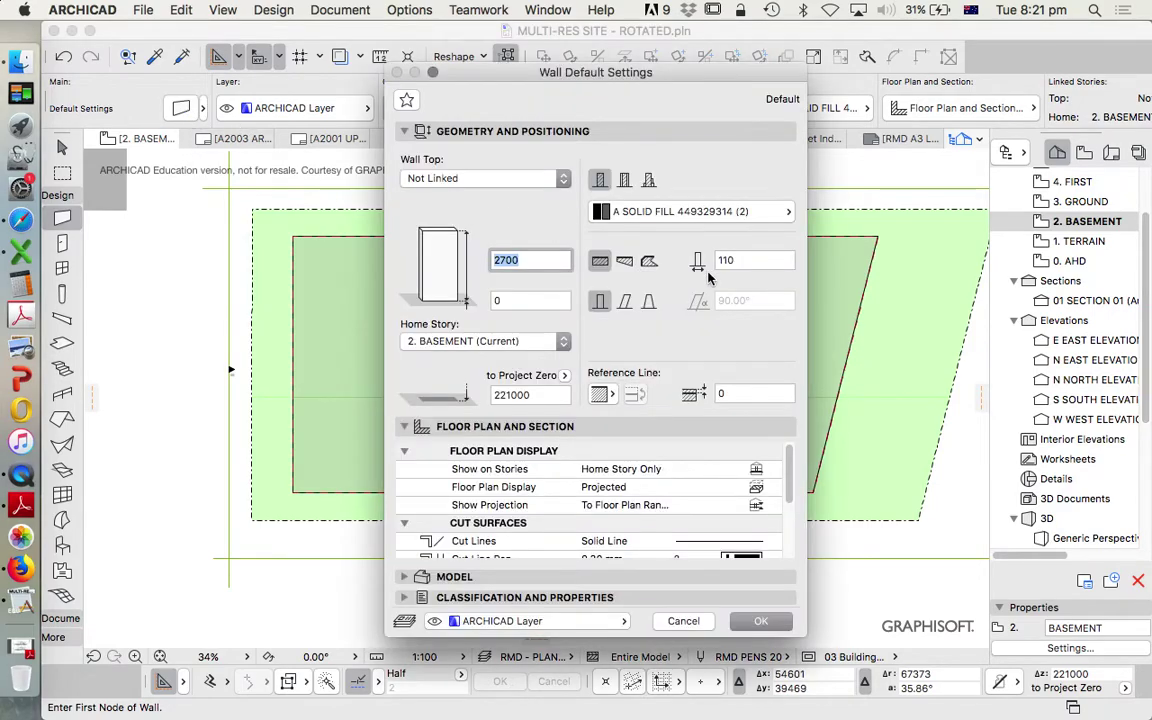
{"action": "left_click", "coordinate": [624, 179]}
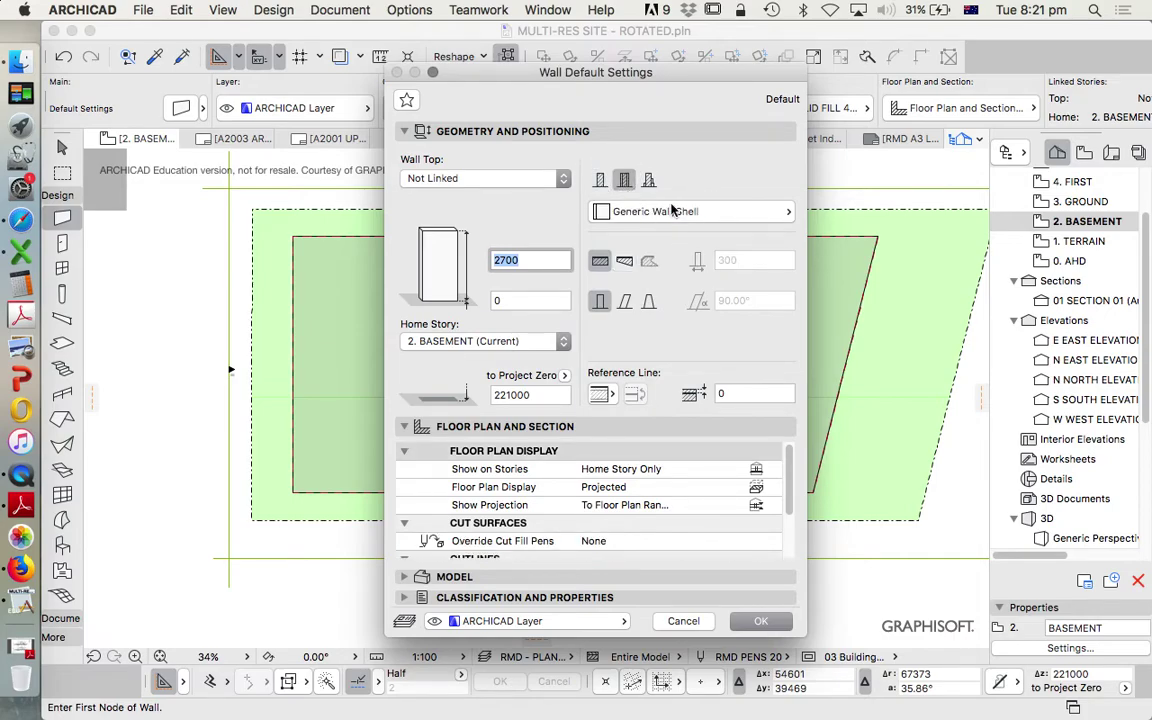
{"action": "left_click", "coordinate": [680, 212]}
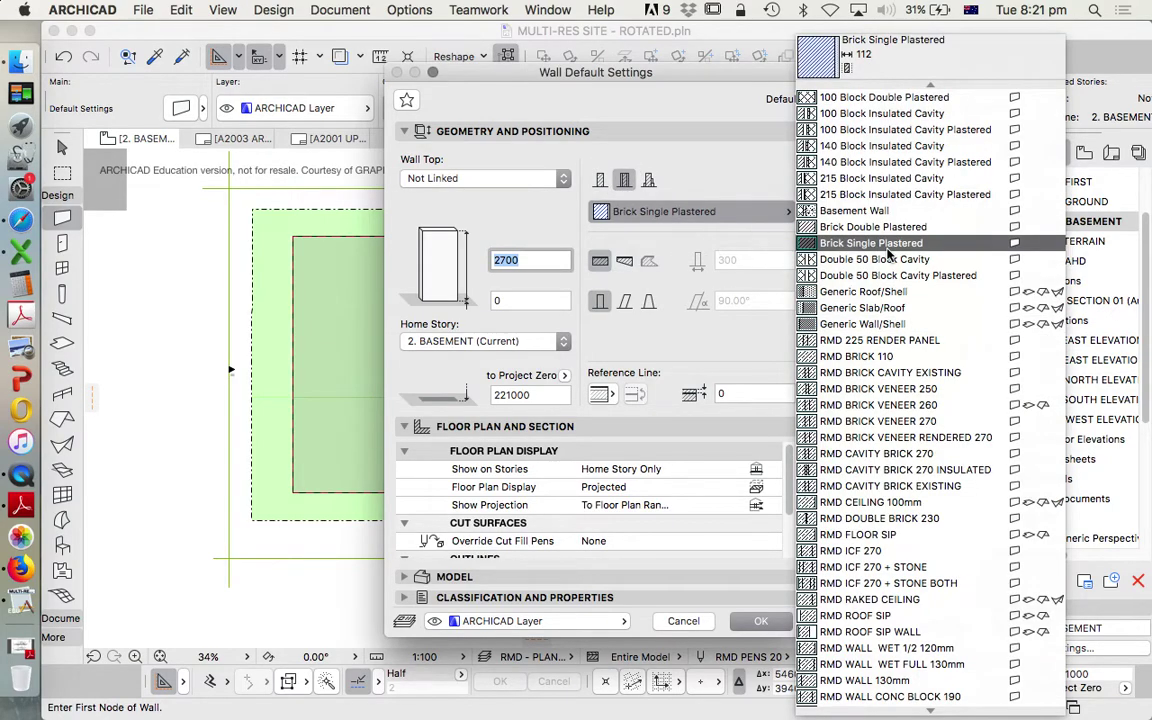
{"action": "scroll", "coordinate": [928, 228], "scroll_direction": "down", "scroll_amount": 1}
{"action": "scroll", "coordinate": [928, 228], "scroll_direction": "down", "scroll_amount": 5}
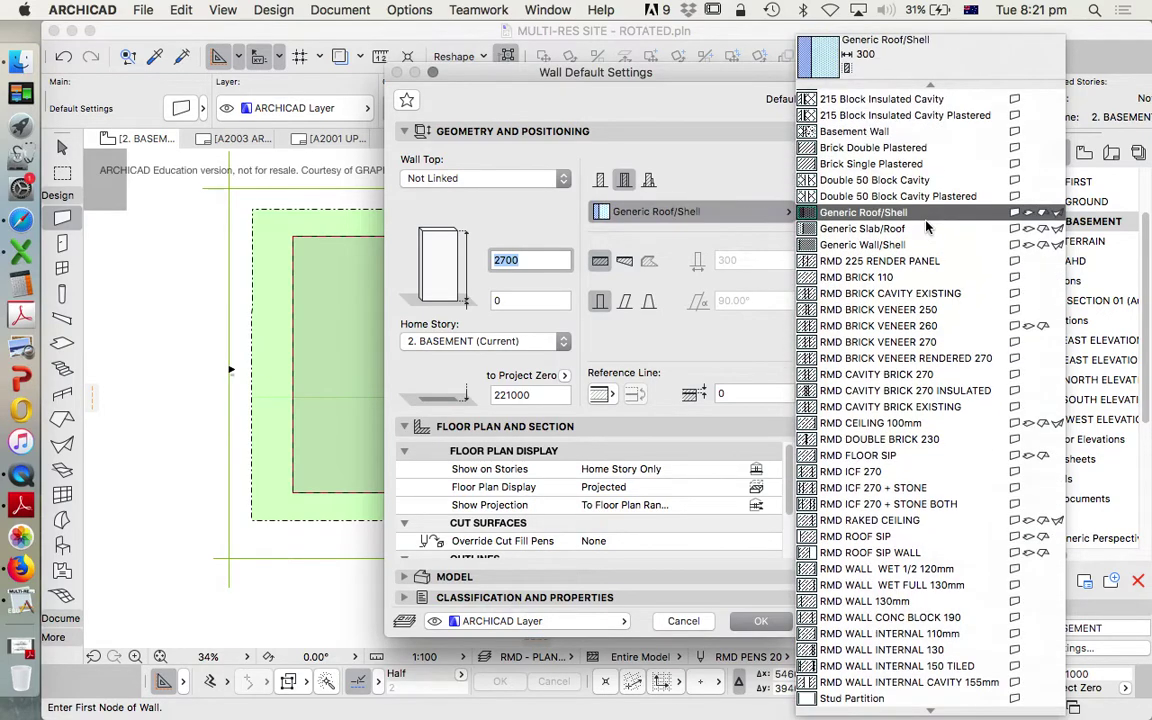
{"action": "scroll", "coordinate": [928, 300], "scroll_direction": "up", "scroll_amount": 6}
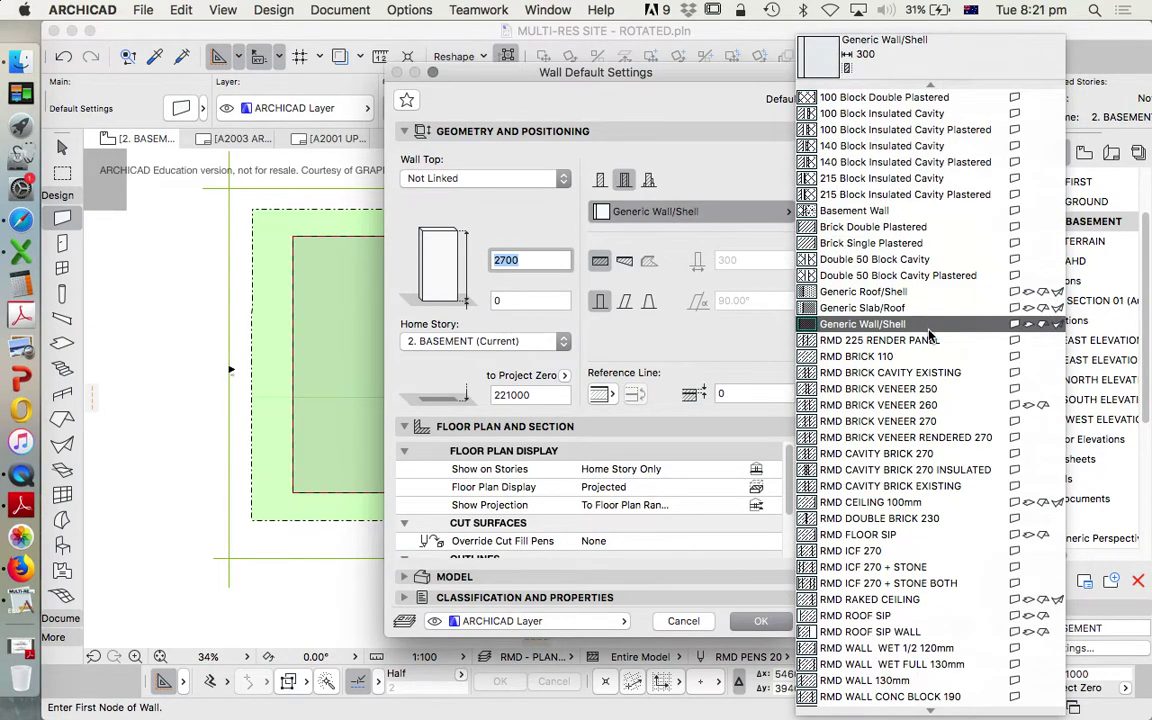
{"action": "left_click", "coordinate": [918, 427]}
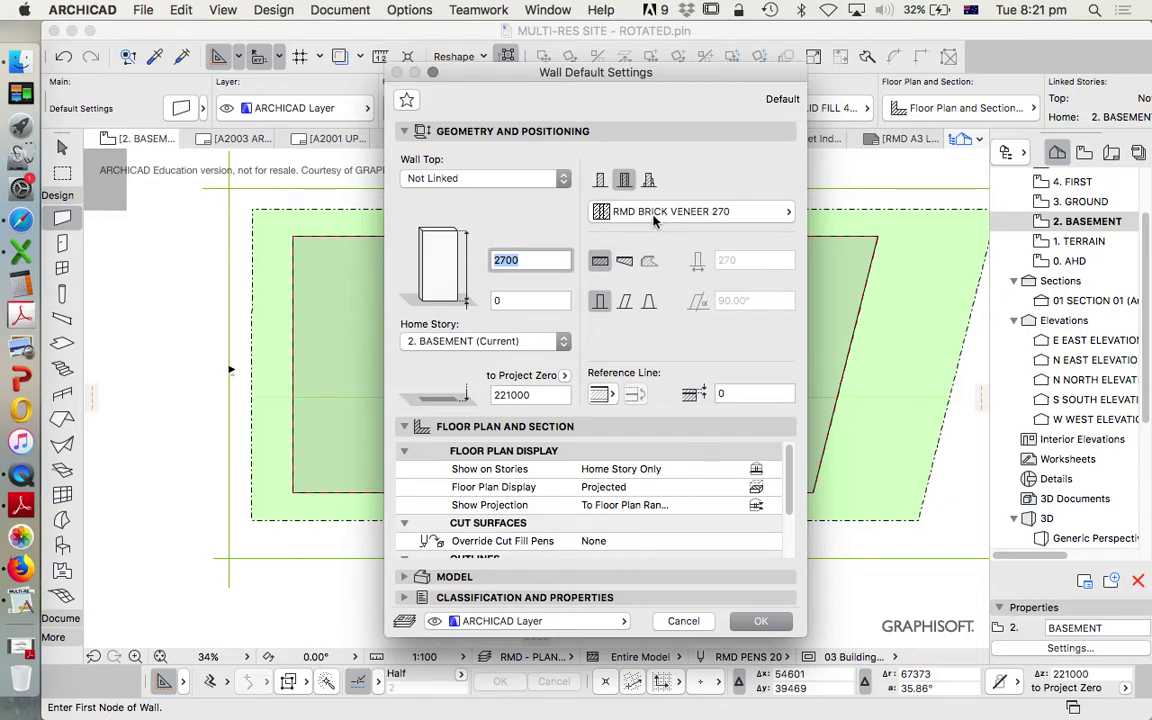
{"action": "left_click", "coordinate": [600, 180]}
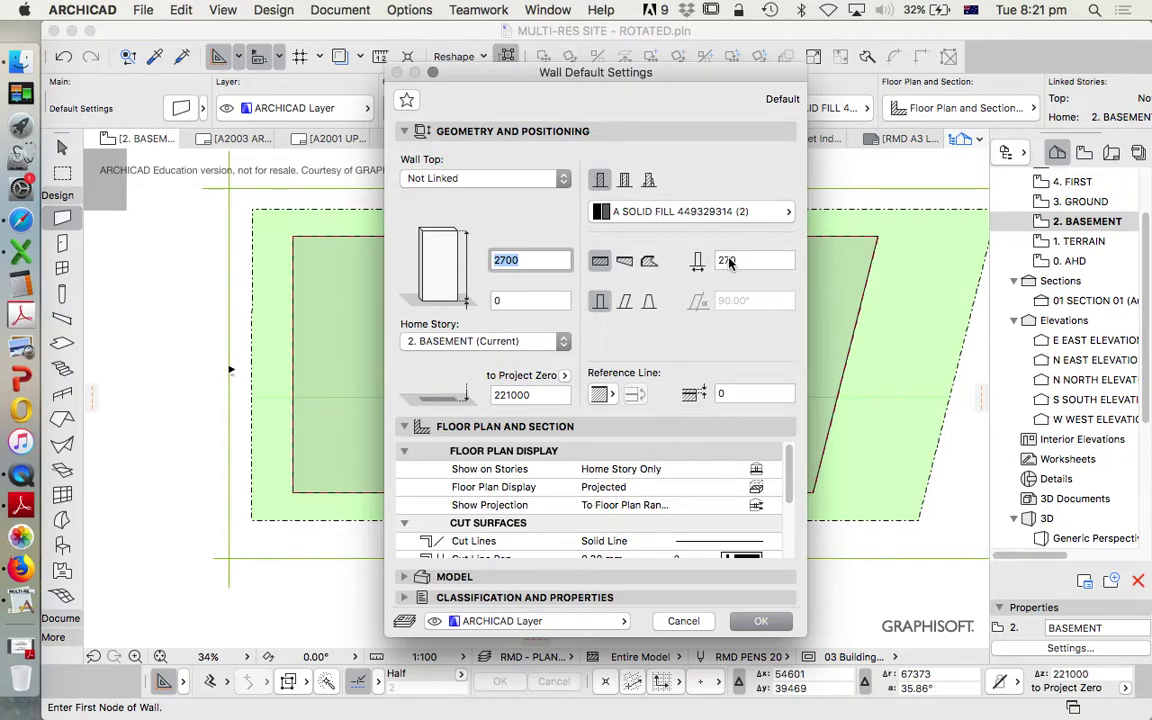
{"action": "left_click", "coordinate": [682, 212]}
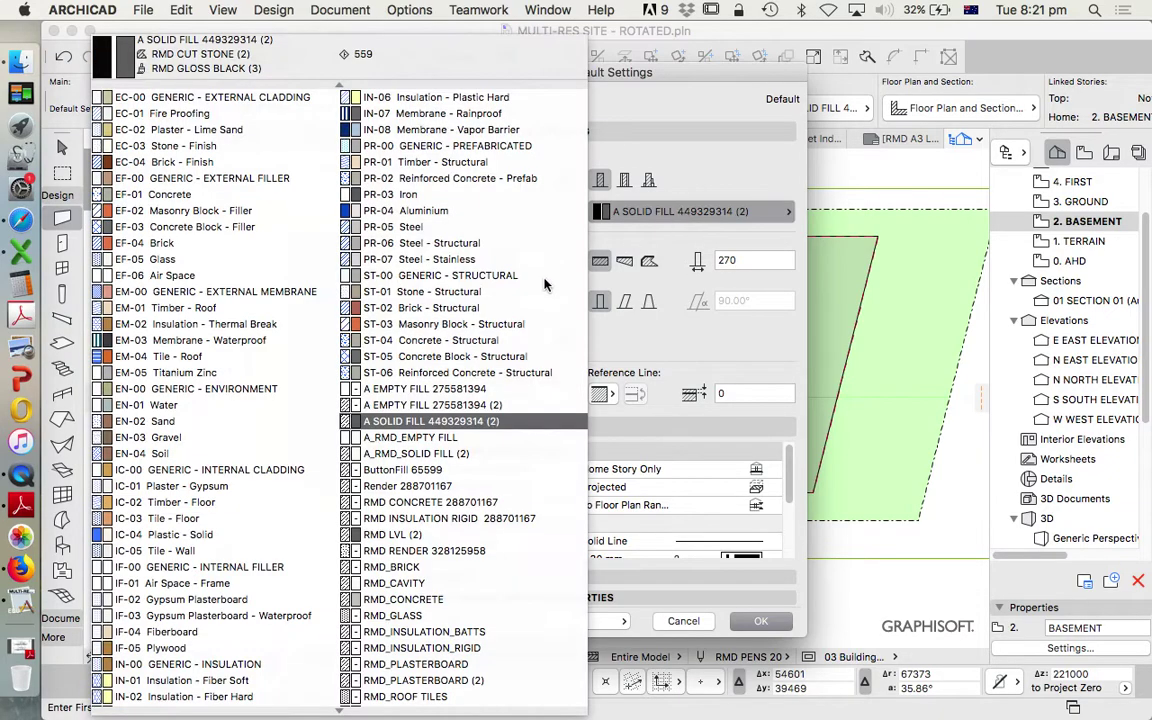
{"action": "left_click", "coordinate": [502, 423]}
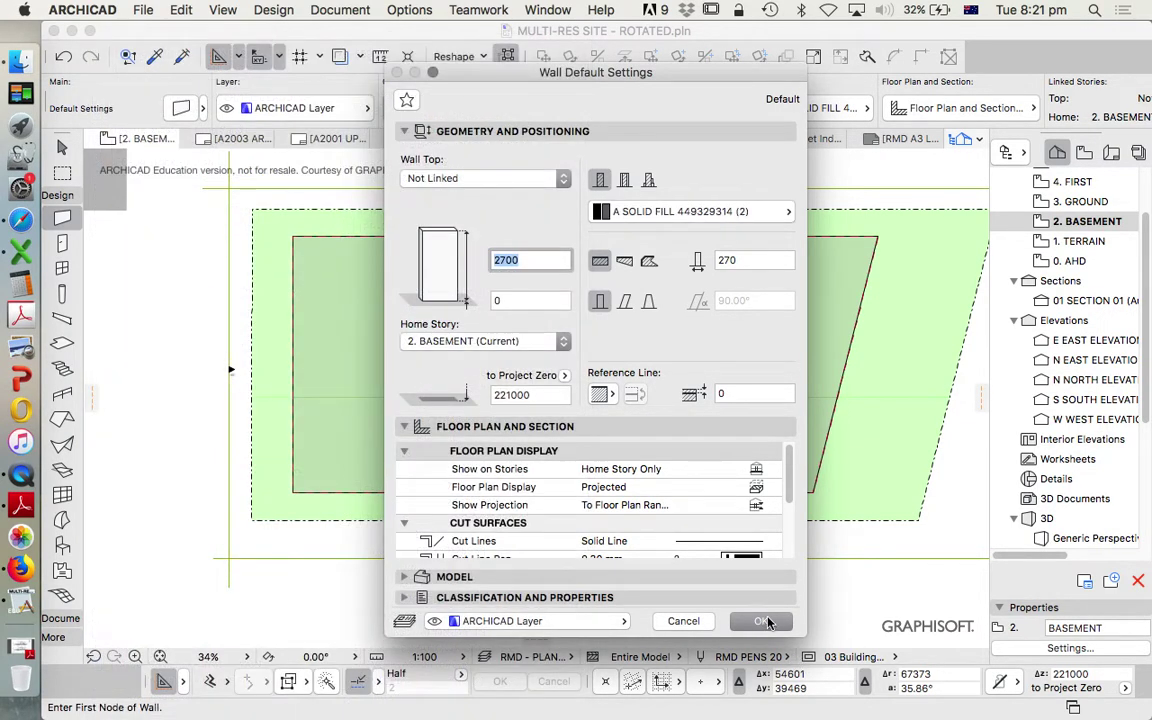
{"action": "left_click", "coordinate": [764, 621]}
Step: Draw the top wall and the slanted right wall from the slab's top-left to bottom-right corner
{"action": "scroll", "coordinate": [404, 272], "scroll_direction": "up", "scroll_amount": 3}
{"action": "scroll", "coordinate": [404, 272], "scroll_direction": "down", "scroll_amount": 3}
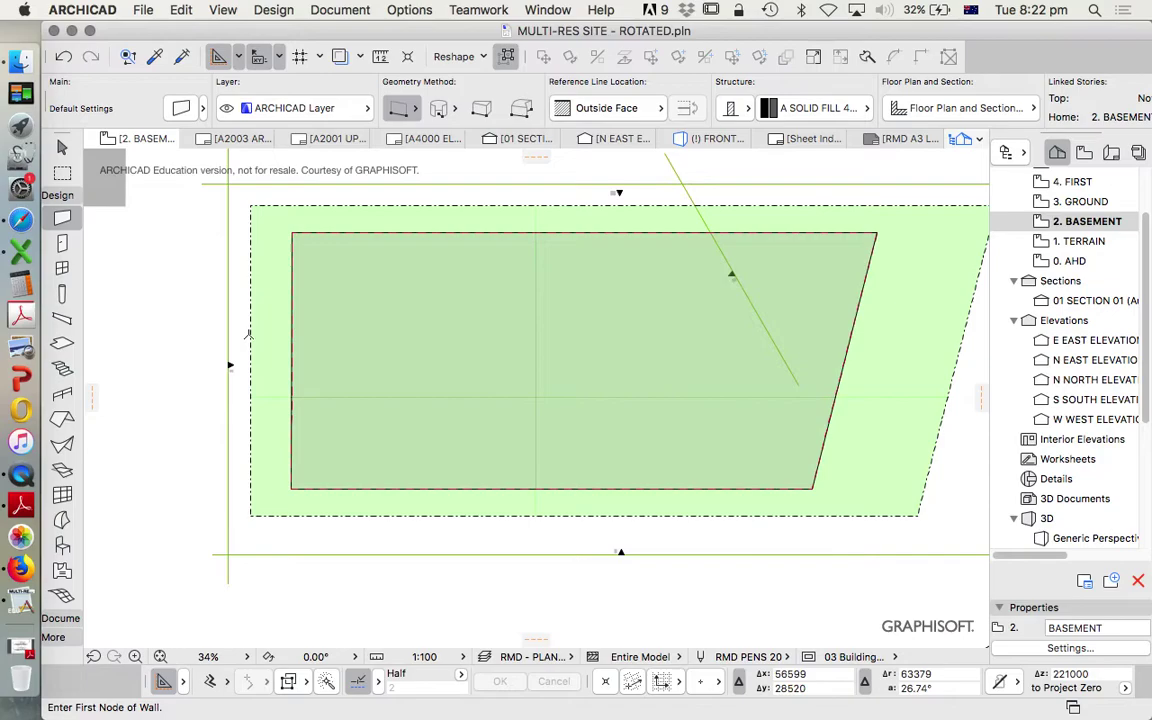
{"action": "scroll", "coordinate": [283, 355], "scroll_direction": "up", "scroll_amount": 3}
{"action": "scroll", "coordinate": [334, 381], "scroll_direction": "down", "scroll_amount": 5}
{"action": "scroll", "coordinate": [352, 372], "scroll_direction": "up", "scroll_amount": 2}
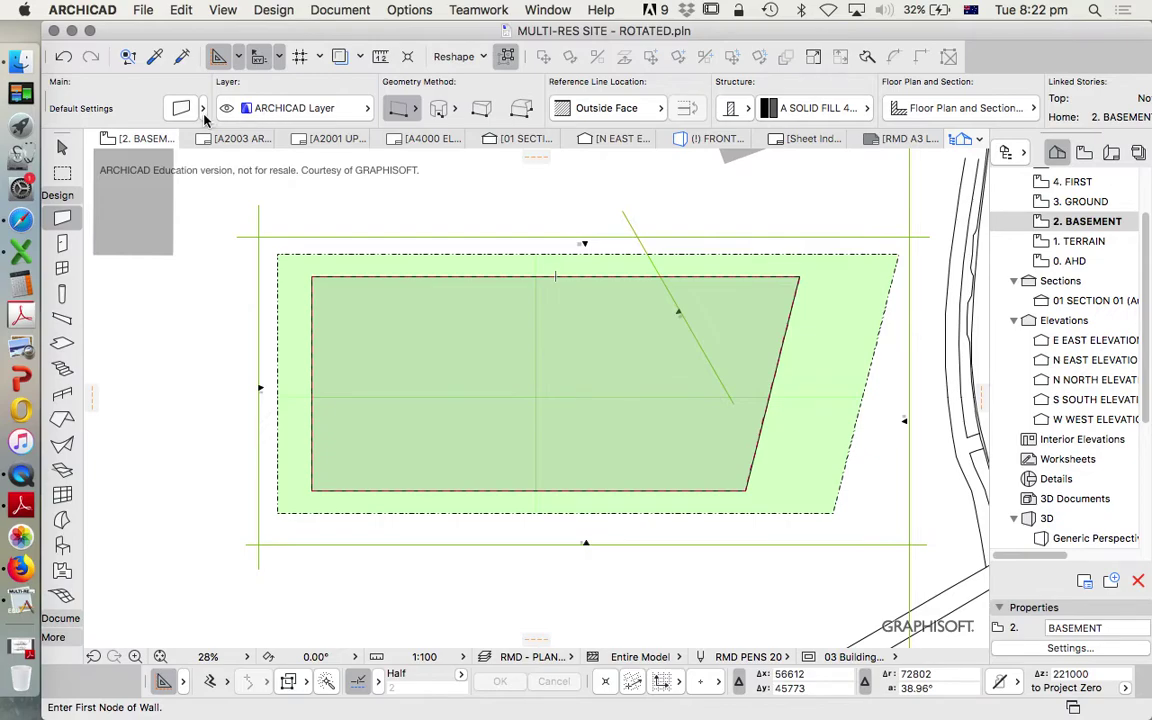
{"action": "left_click", "coordinate": [311, 278]}
{"action": "scroll", "coordinate": [800, 270], "scroll_direction": "up", "scroll_amount": 4}
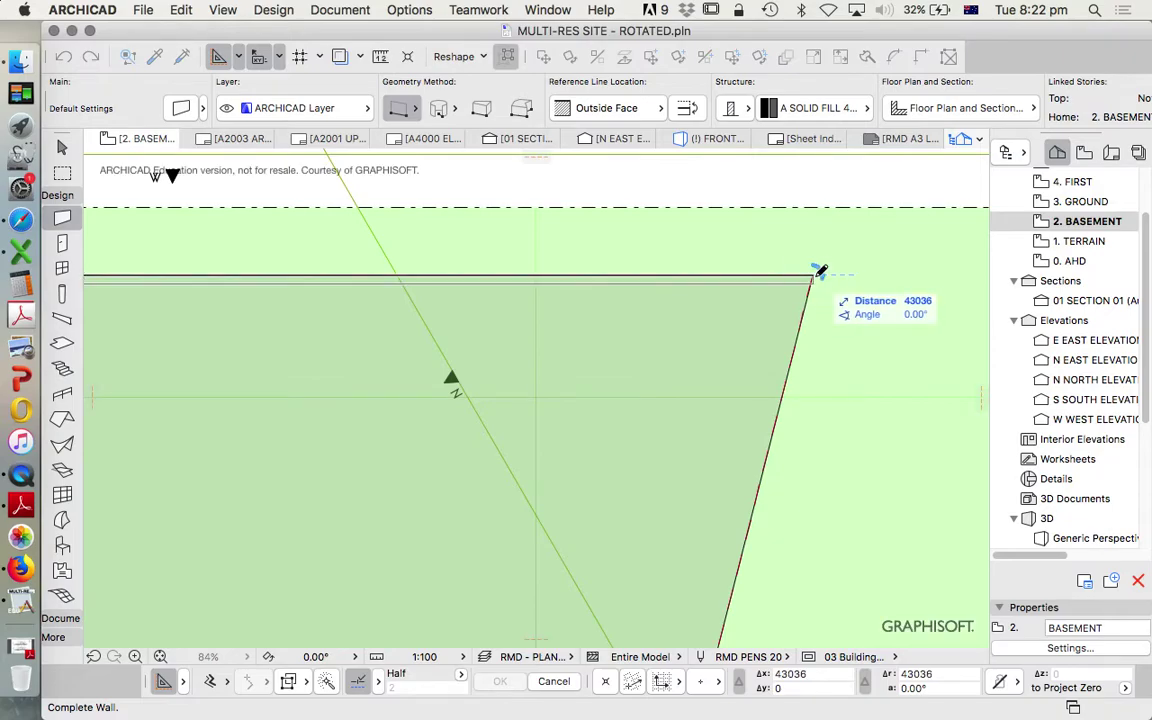
{"action": "left_click", "coordinate": [815, 272]}
{"action": "scroll", "coordinate": [768, 232], "scroll_direction": "down", "scroll_amount": 3}
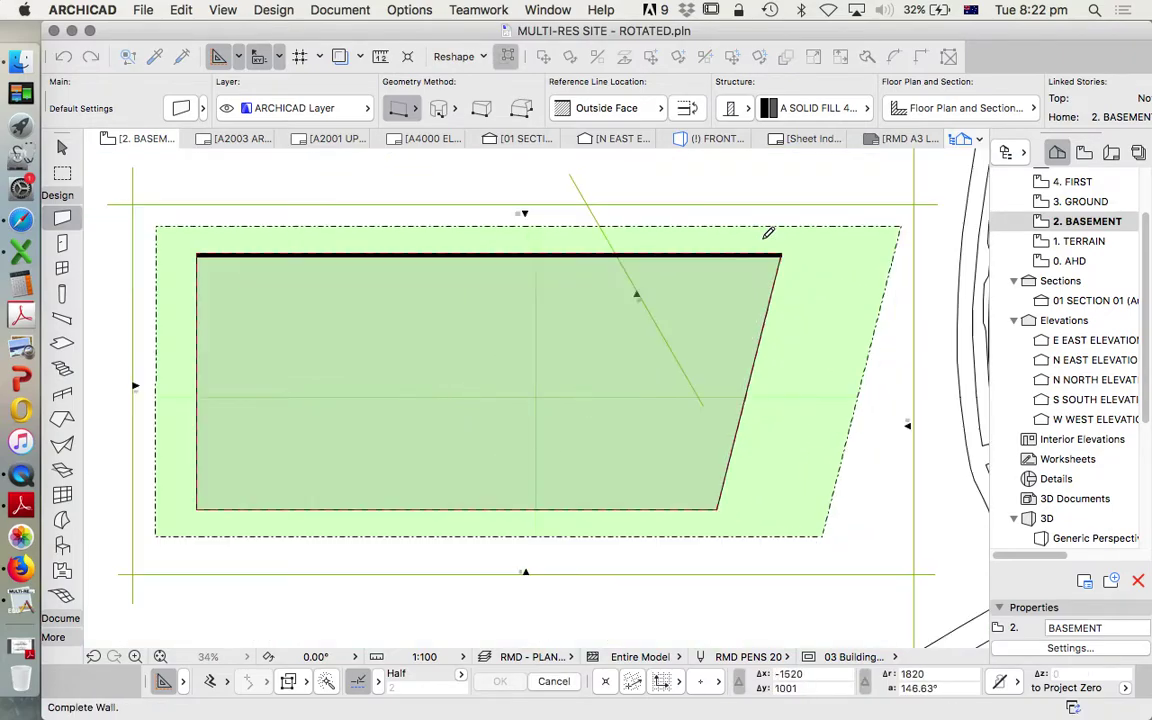
{"action": "scroll", "coordinate": [748, 406], "scroll_direction": "up", "scroll_amount": 2}
{"action": "double_click", "coordinate": [718, 460]}
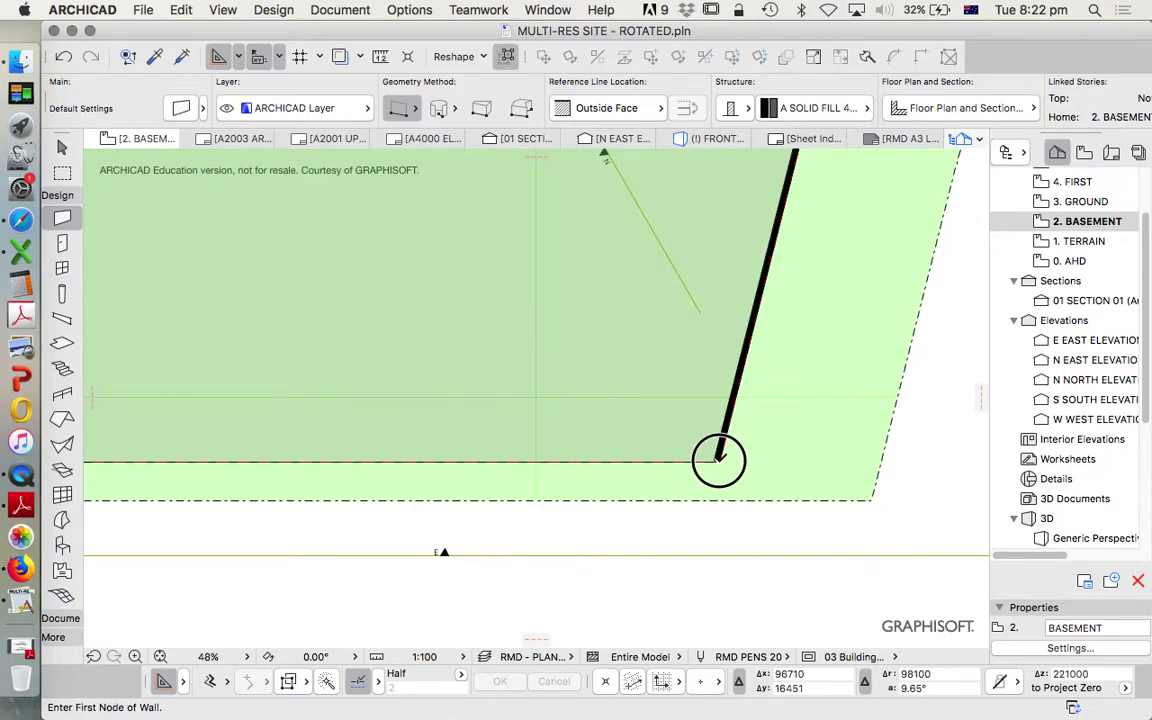
Step: Draw walls along the slab's bottom and left edges, closing the chain at the top-left corner
{"action": "left_click", "coordinate": [718, 460]}
{"action": "scroll", "coordinate": [718, 460], "scroll_direction": "down", "scroll_amount": 3}
{"action": "scroll", "coordinate": [440, 483], "scroll_direction": "up", "scroll_amount": 4}
{"action": "scroll", "coordinate": [400, 490], "scroll_direction": "up", "scroll_amount": 2}
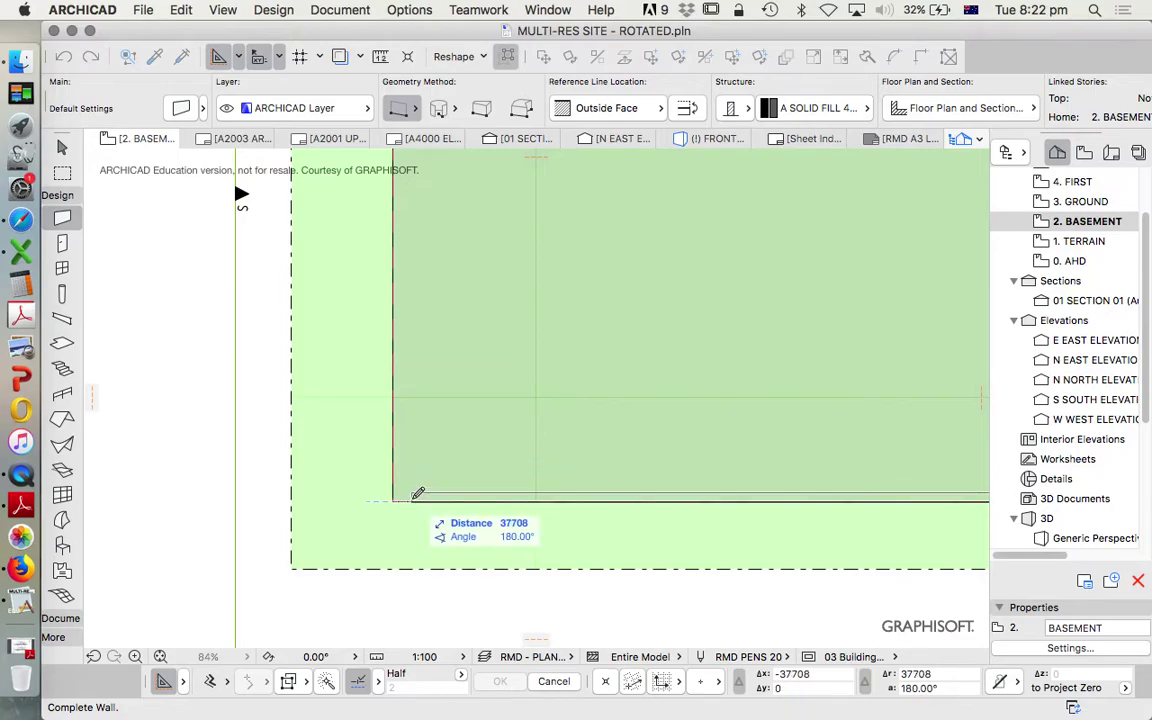
{"action": "scroll", "coordinate": [419, 478], "scroll_direction": "down", "scroll_amount": 5}
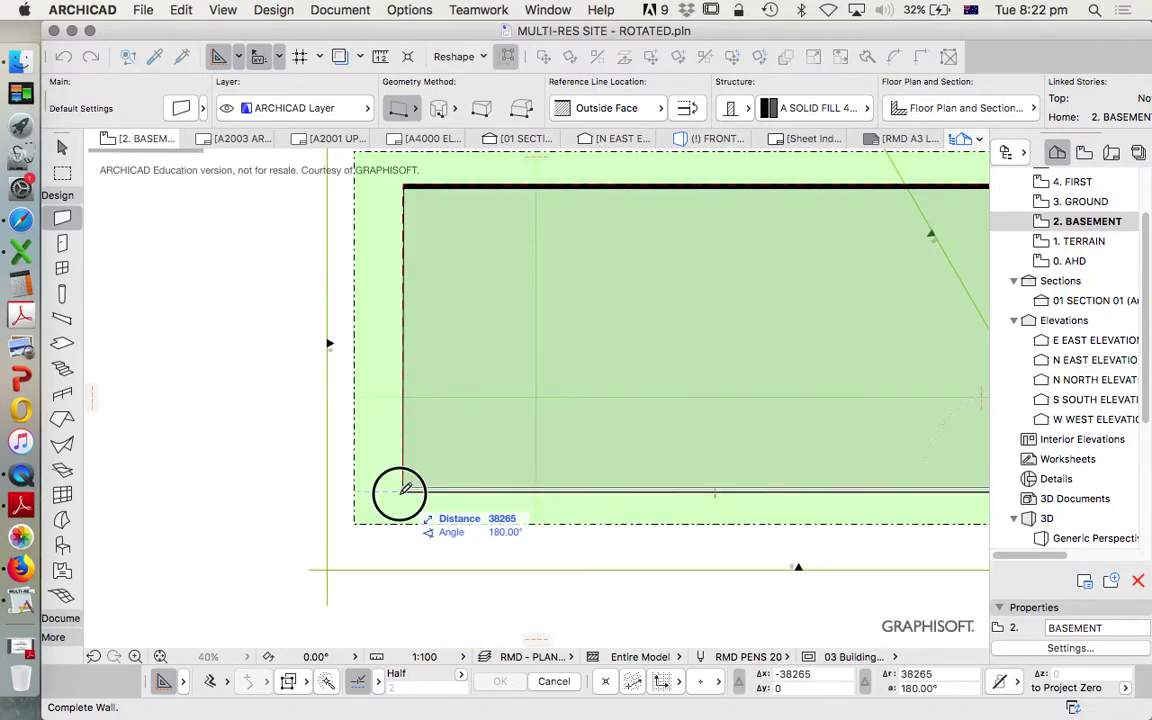
{"action": "left_click", "coordinate": [405, 489]}
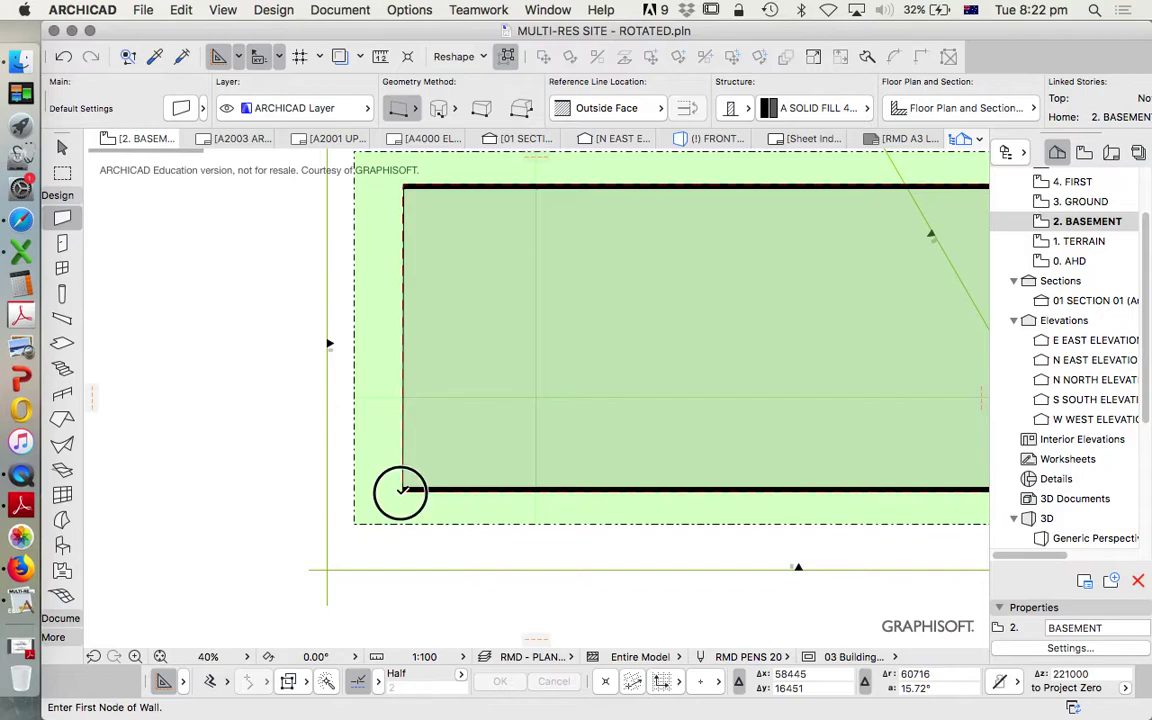
{"action": "left_click", "coordinate": [406, 182]}
{"action": "scroll", "coordinate": [538, 305], "scroll_direction": "down", "scroll_amount": 2}
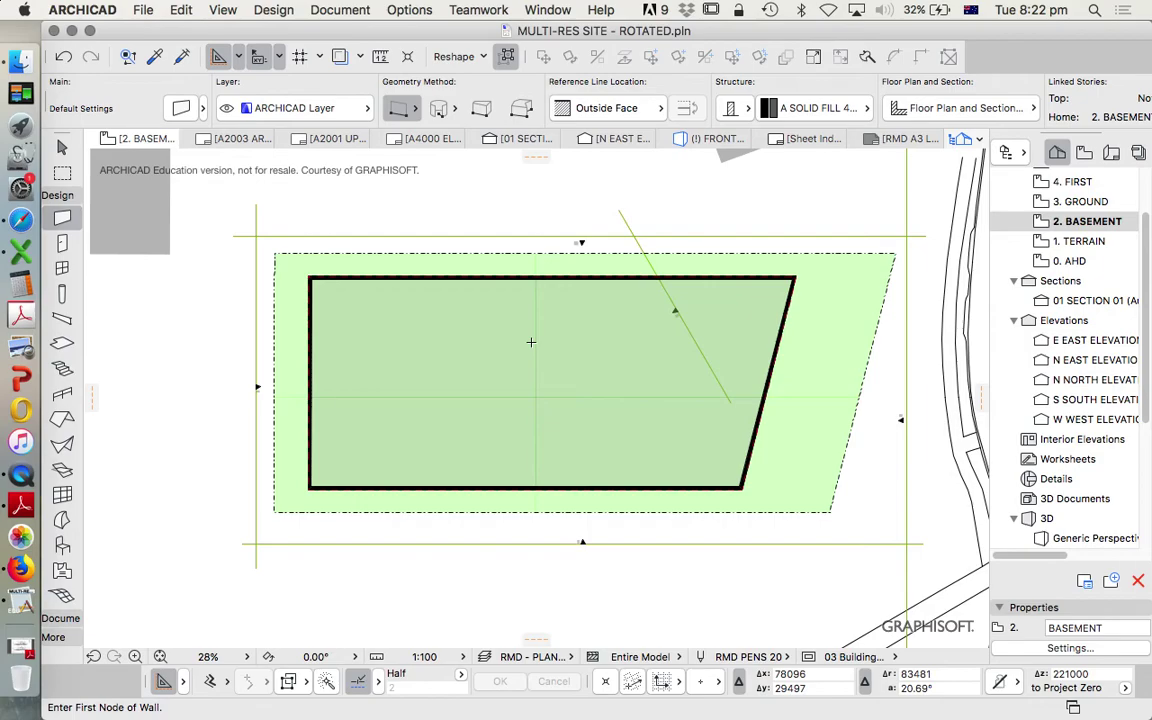
Step: Select all four basement walls
{"action": "key", "text": "Escape"}
{"action": "left_click", "coordinate": [375, 488]}
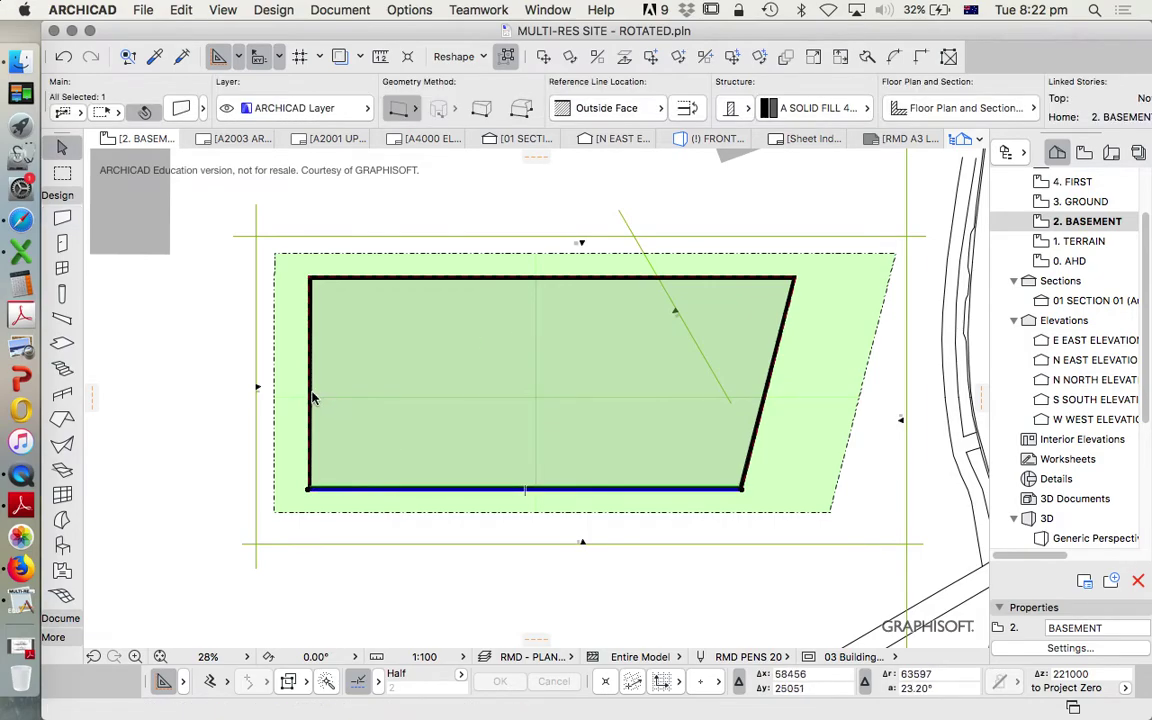
{"action": "left_click", "coordinate": [310, 390], "text": "shift"}
{"action": "left_click", "coordinate": [375, 280], "text": "shift"}
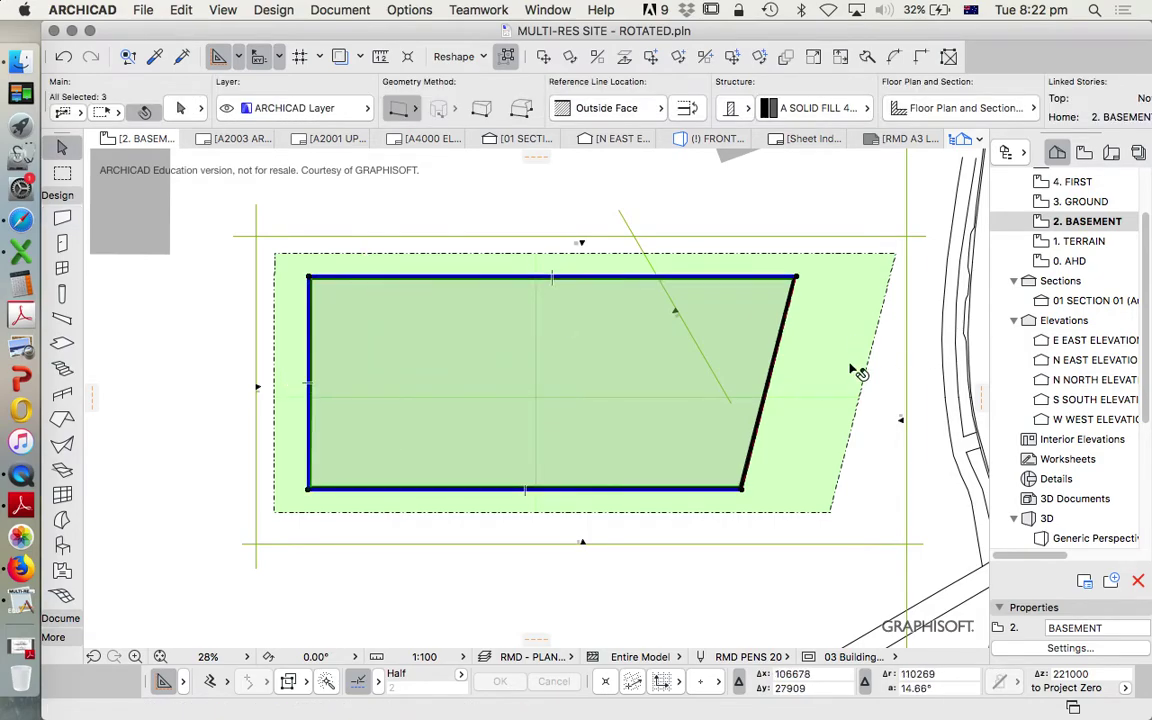
{"action": "left_click", "coordinate": [776, 372], "text": "shift"}
{"action": "scroll", "coordinate": [808, 279], "scroll_direction": "up", "scroll_amount": 5}
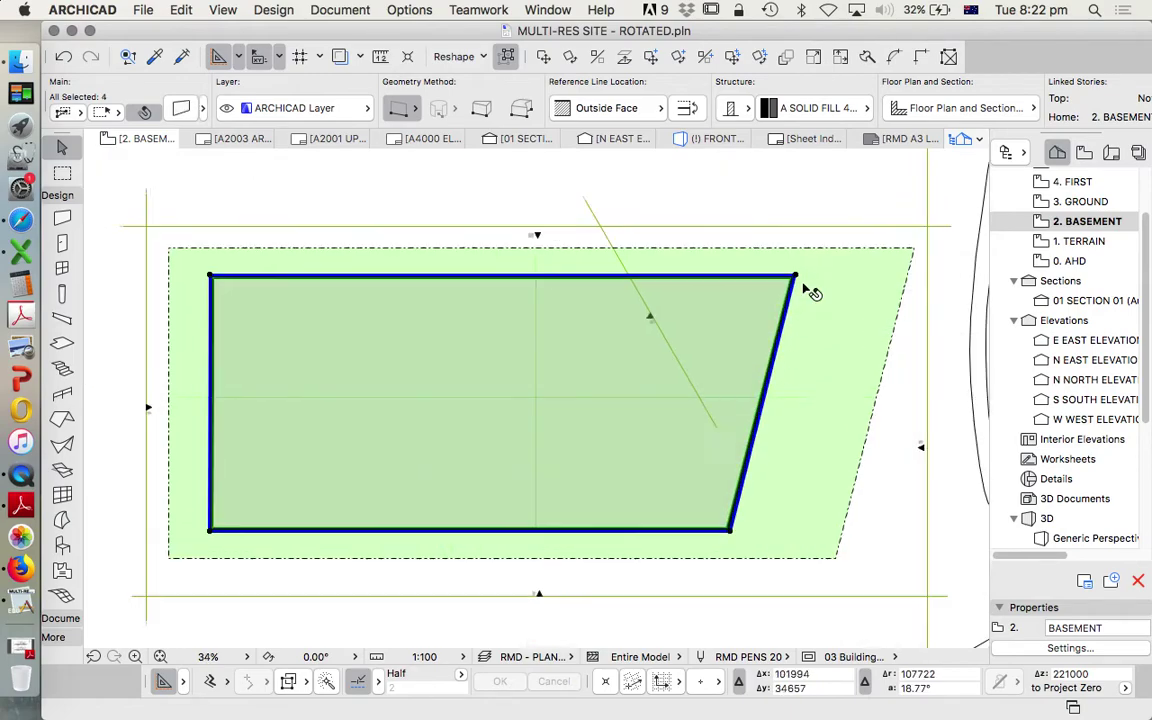
{"action": "scroll", "coordinate": [808, 279], "scroll_direction": "down", "scroll_amount": 3}
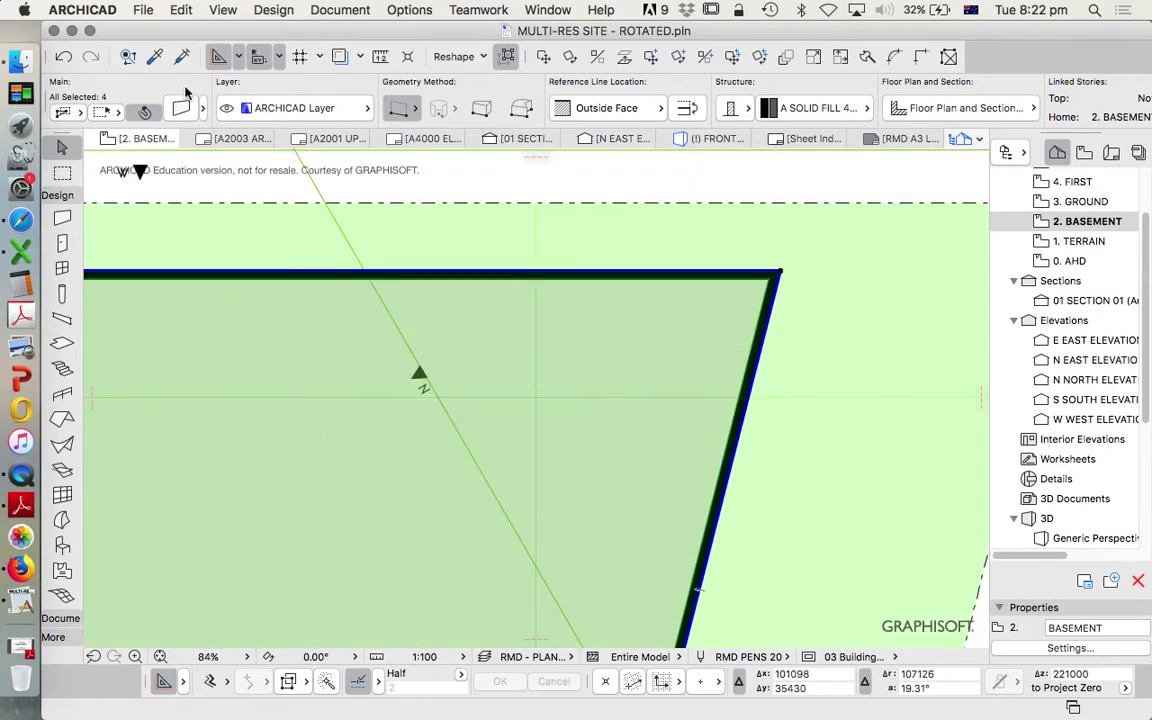
Step: Set the selected walls' thickness to 400, then undo the change
{"action": "key", "text": "super+t"}
{"action": "left_click", "coordinate": [760, 262]}
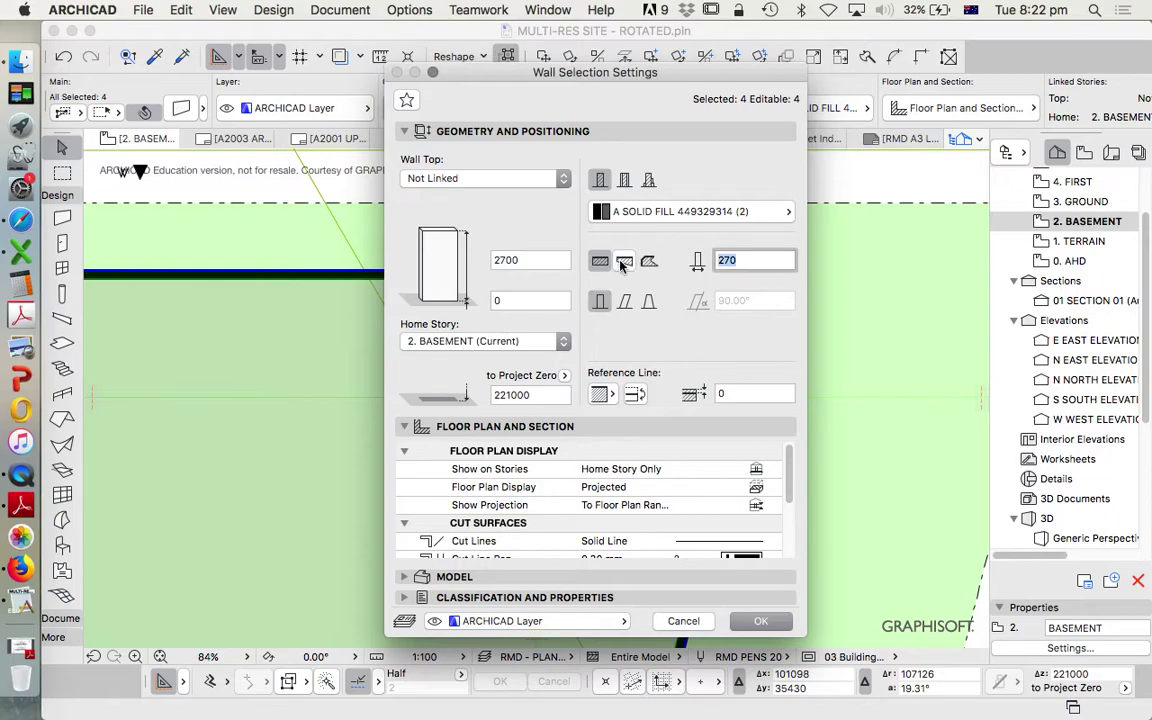
{"action": "type", "text": "400"}
{"action": "key", "text": "Return"}
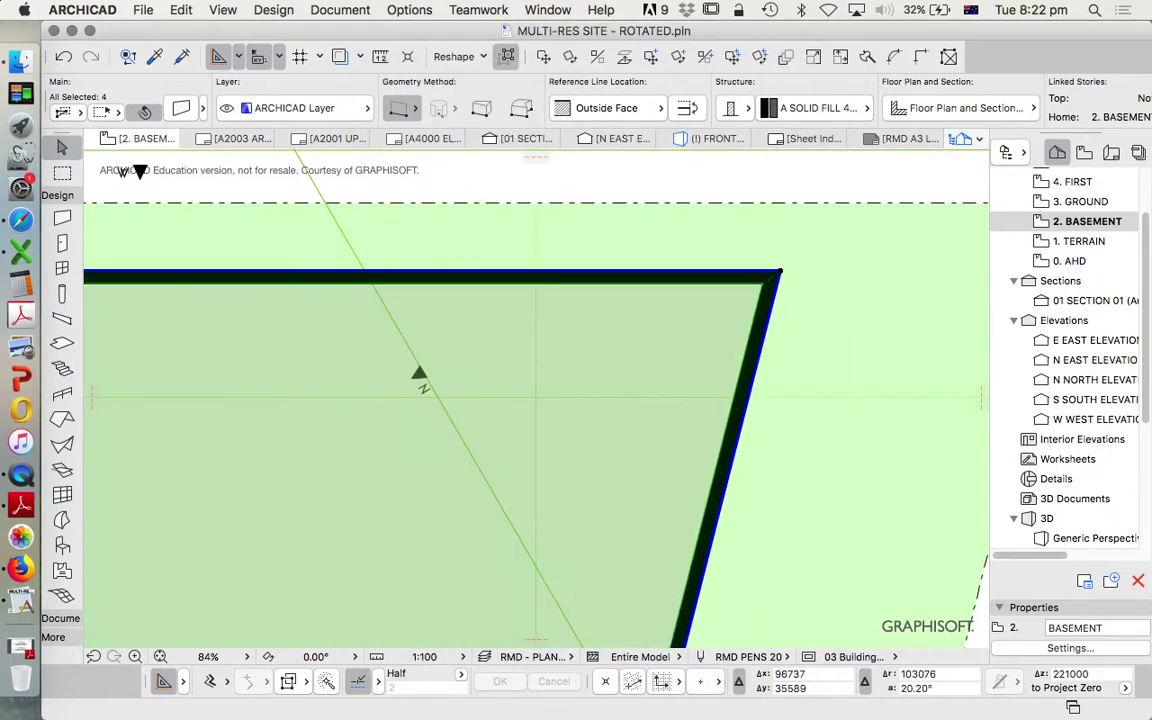
{"action": "scroll", "coordinate": [765, 290], "scroll_direction": "down", "scroll_amount": 5}
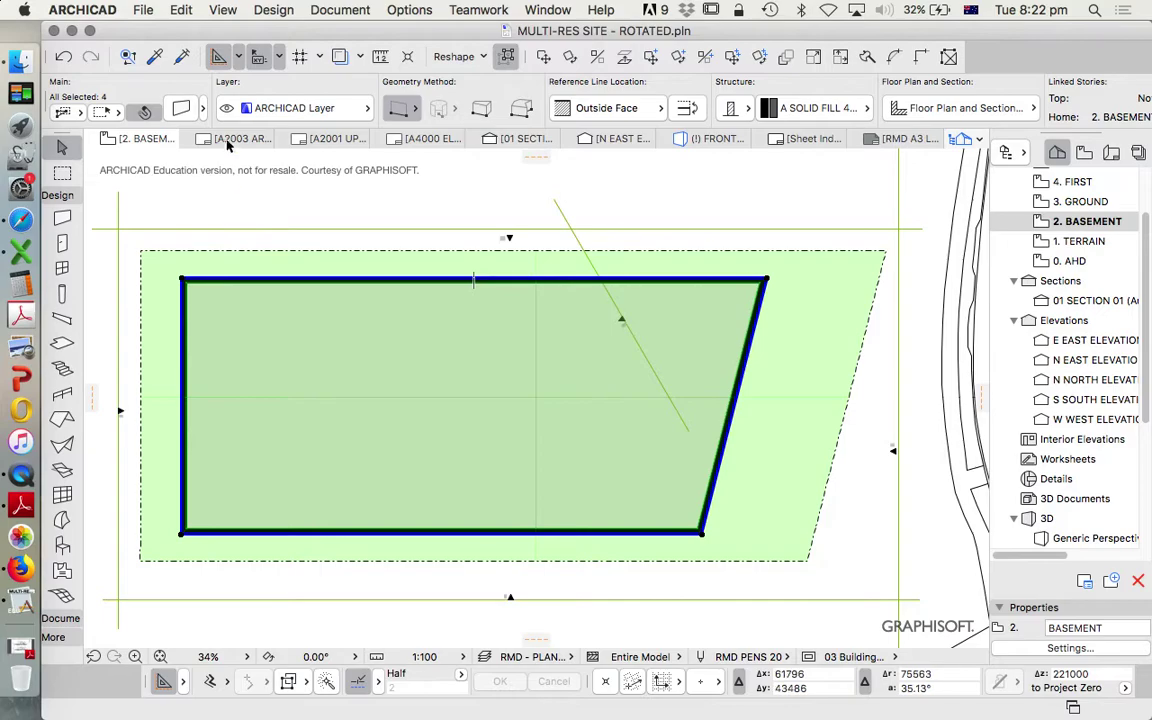
{"action": "key", "text": "super+z"}
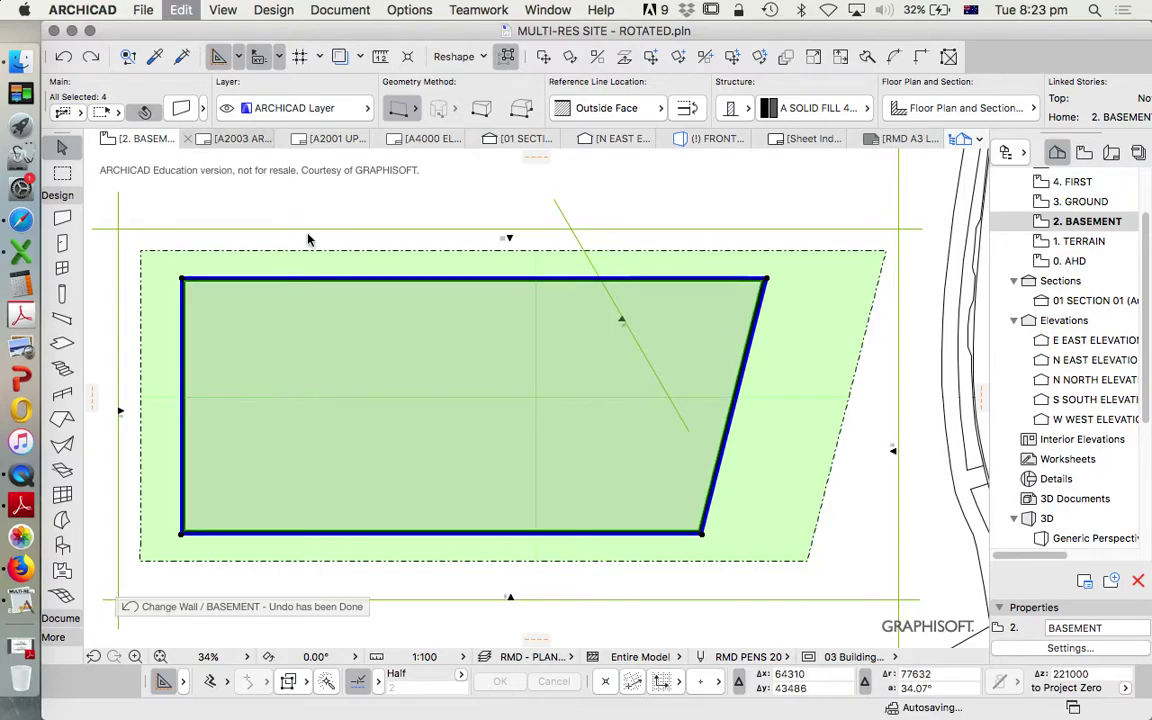
{"action": "key", "text": "Escape"}
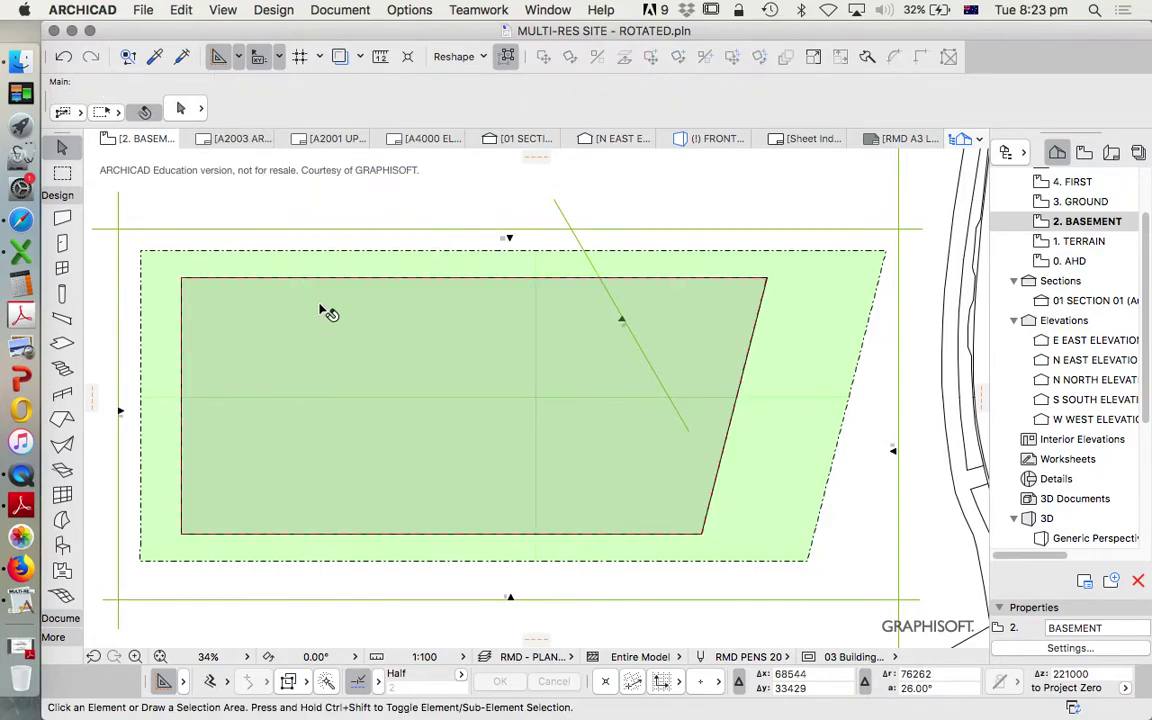
Step: Draw thick walls down the slab's left edge and along its bottom edge
{"action": "left_click", "coordinate": [62, 217]}
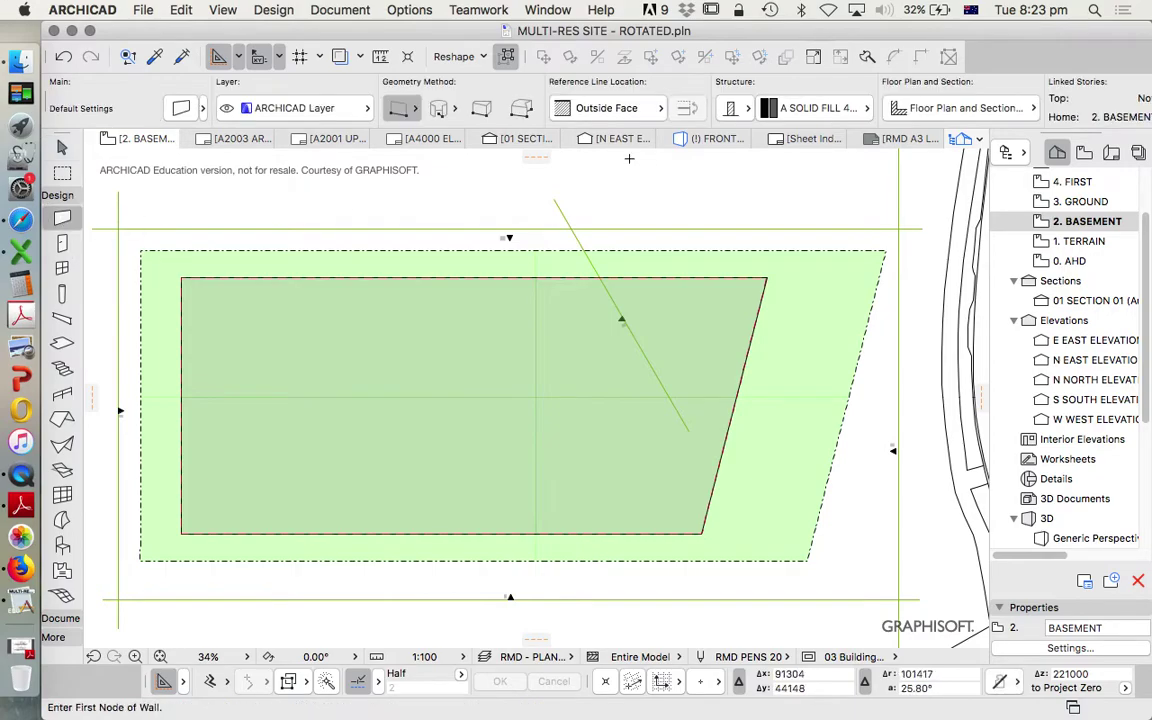
{"action": "left_click", "coordinate": [181, 277]}
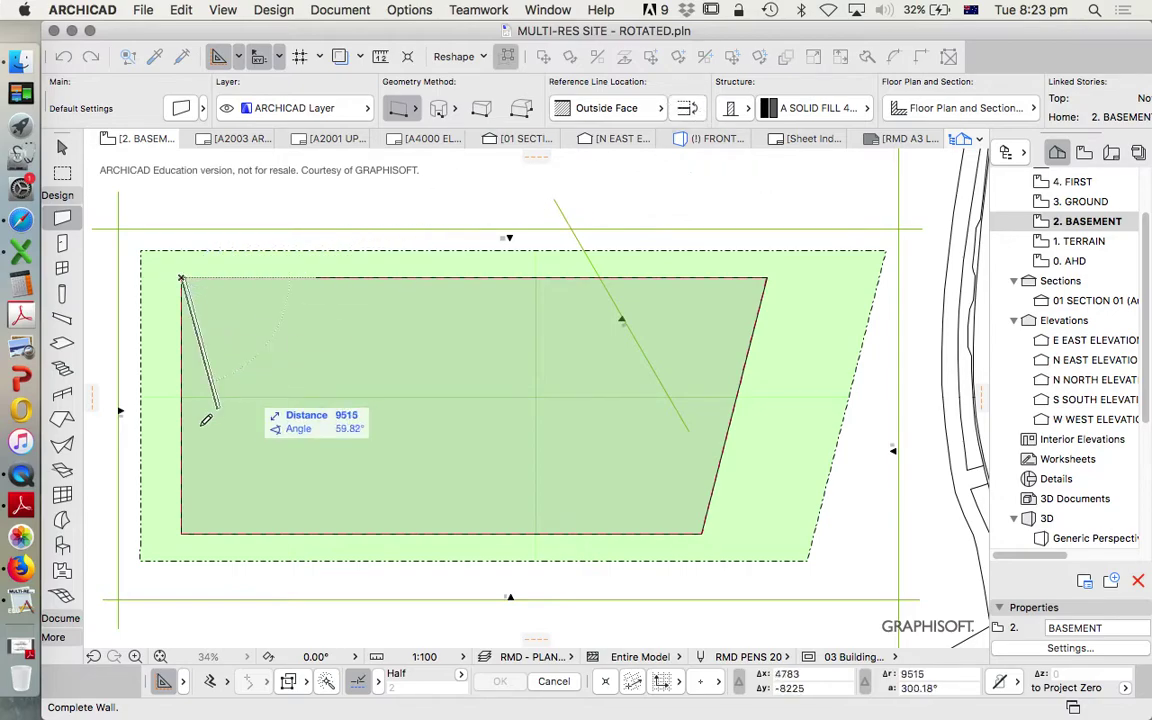
{"action": "scroll", "coordinate": [198, 481], "scroll_direction": "up", "scroll_amount": 2}
{"action": "left_click", "coordinate": [175, 550]}
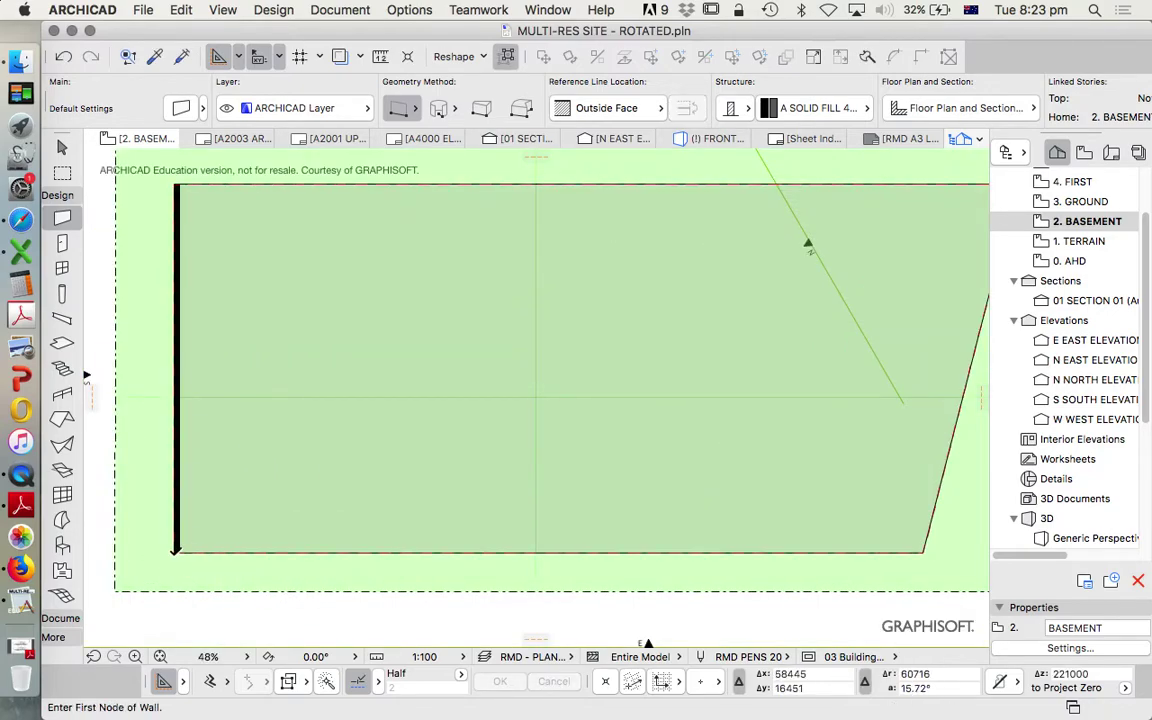
{"action": "left_click", "coordinate": [175, 550]}
{"action": "left_click", "coordinate": [925, 549]}
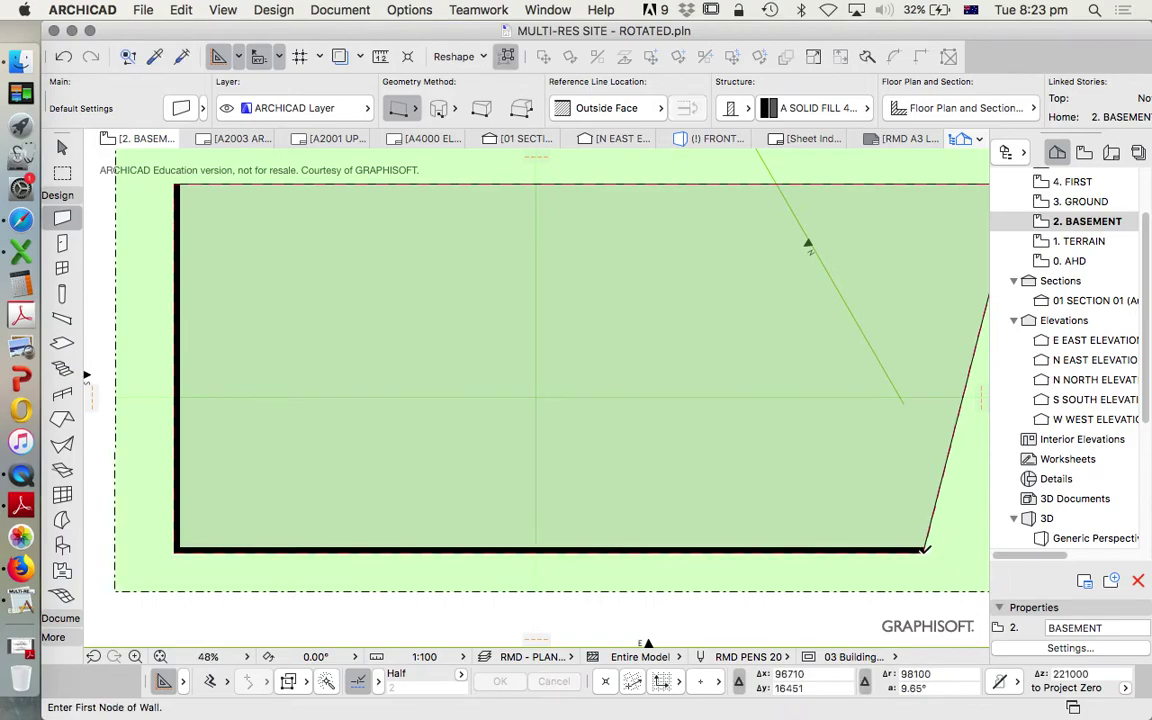
Step: Continue the wall chain up the right side and across the top, closing at the top-left corner
{"action": "left_click", "coordinate": [925, 549]}
{"action": "scroll", "coordinate": [907, 512], "scroll_direction": "down", "scroll_amount": 3}
{"action": "scroll", "coordinate": [815, 419], "scroll_direction": "up", "scroll_amount": 1}
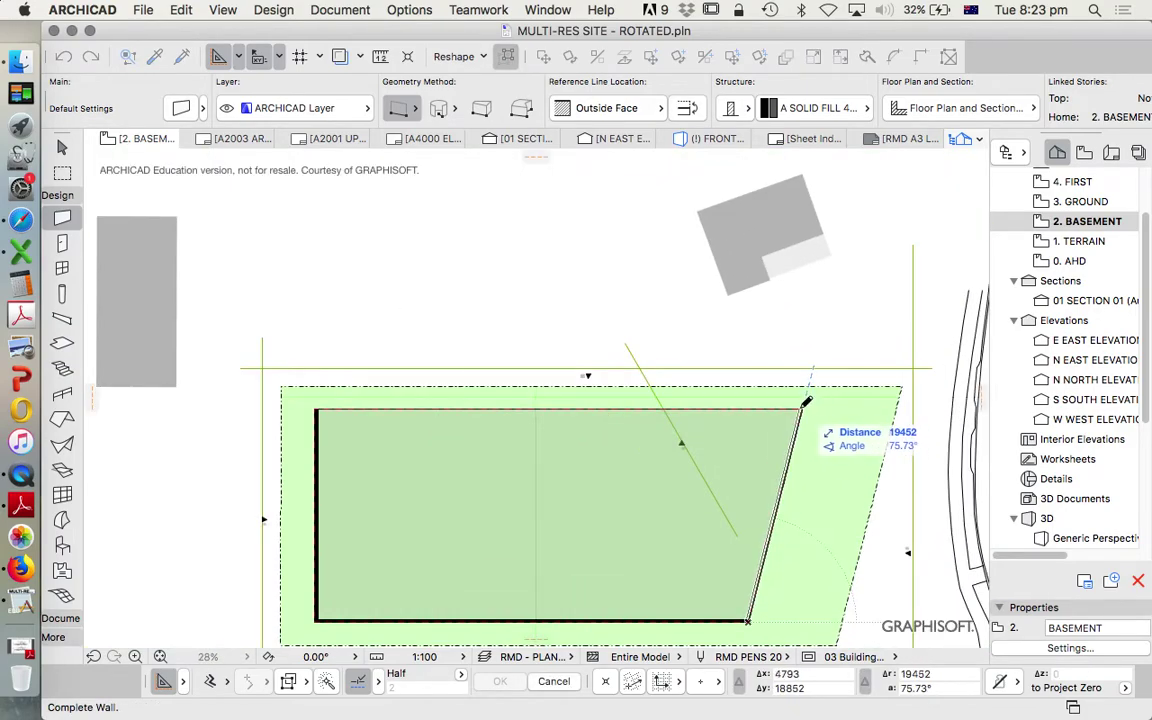
{"action": "scroll", "coordinate": [807, 401], "scroll_direction": "up", "scroll_amount": 5}
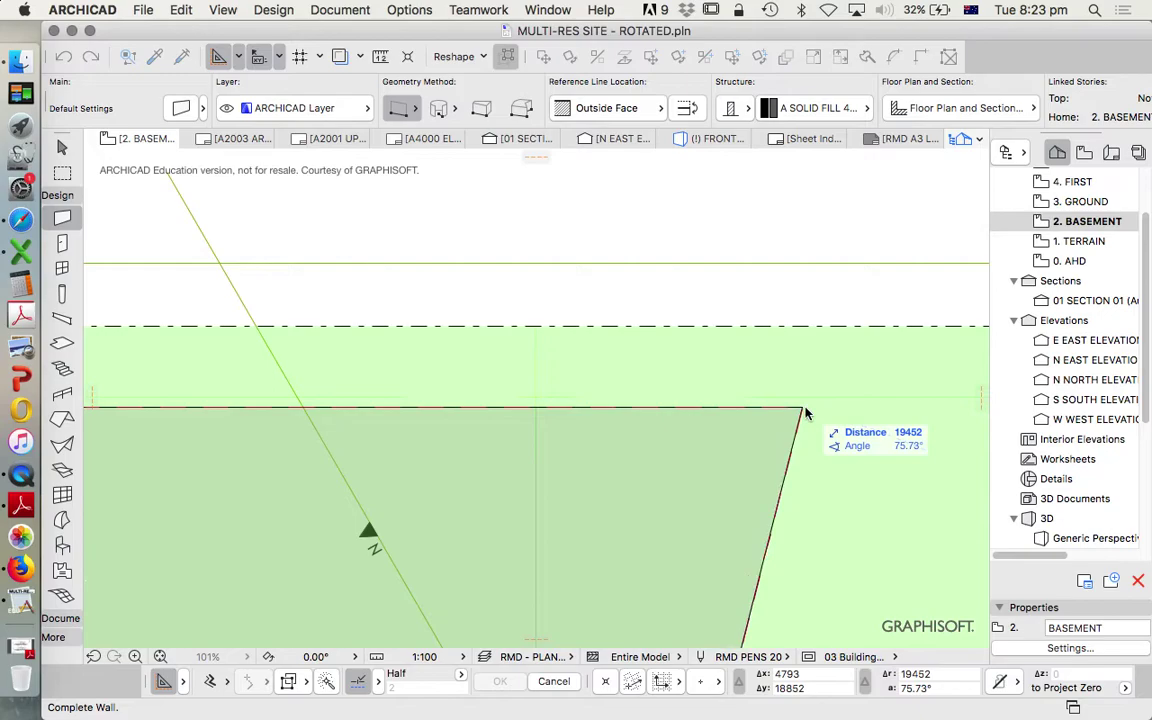
{"action": "left_click", "coordinate": [805, 410]}
{"action": "scroll", "coordinate": [860, 391], "scroll_direction": "down", "scroll_amount": 5}
{"action": "scroll", "coordinate": [535, 385], "scroll_direction": "up", "scroll_amount": 4}
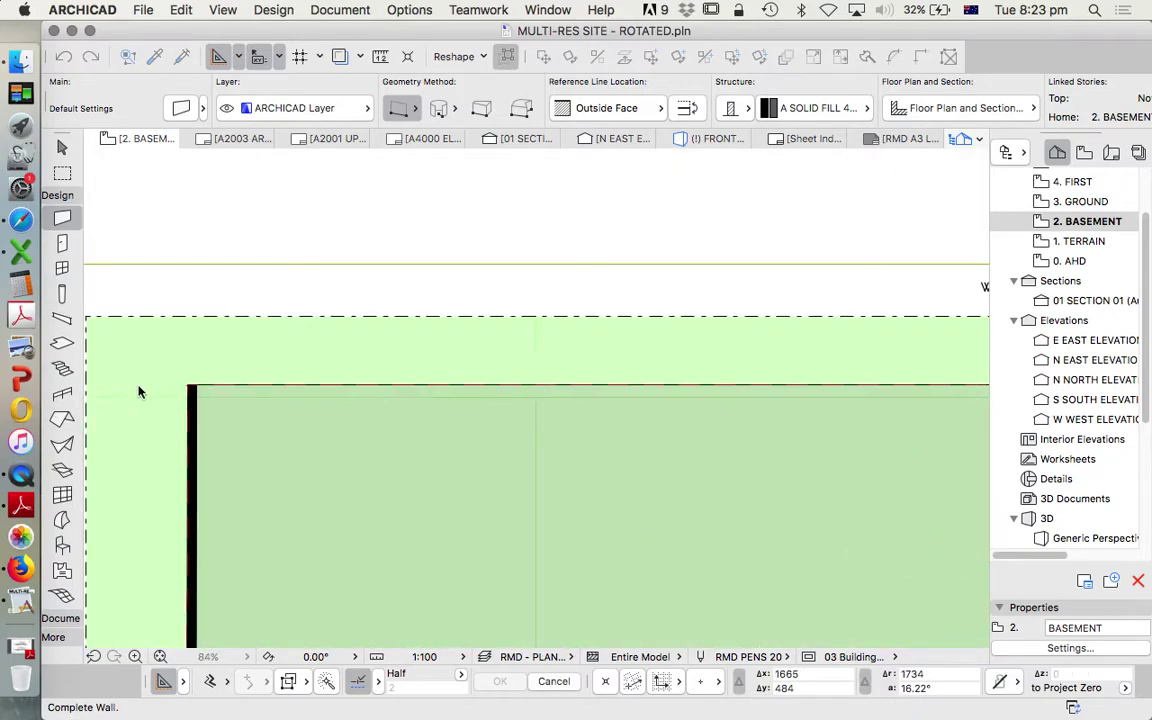
{"action": "left_click", "coordinate": [188, 386]}
{"action": "scroll", "coordinate": [200, 420], "scroll_direction": "down", "scroll_amount": 4}
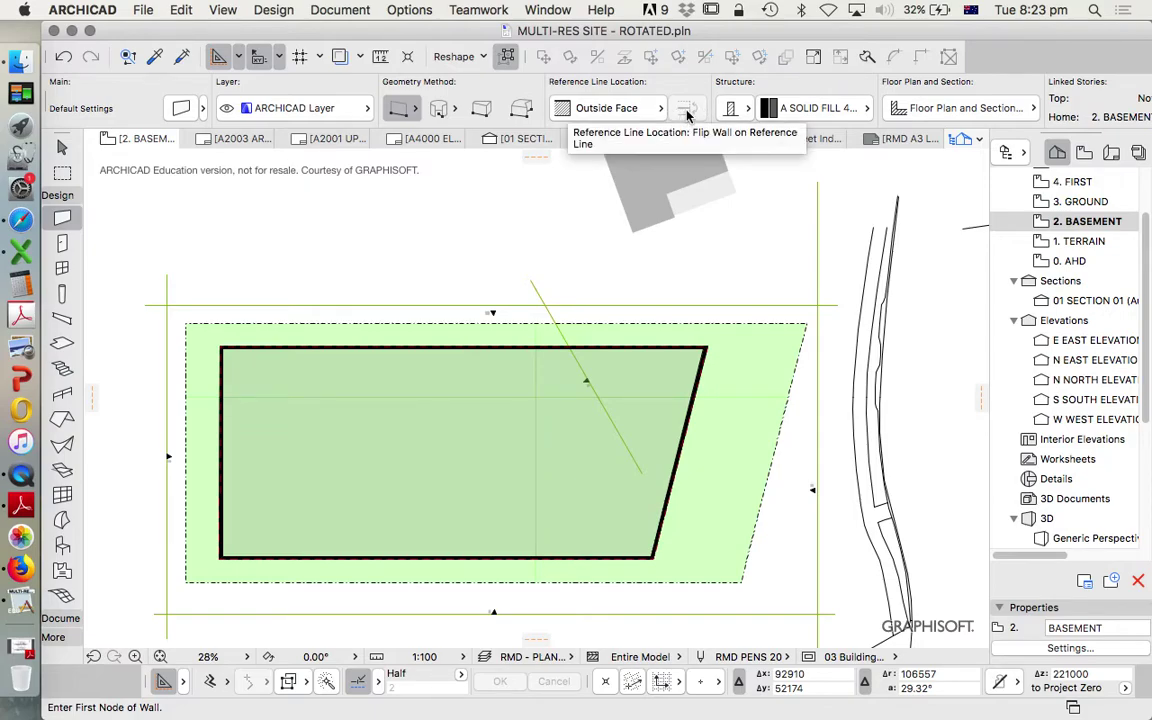
Step: Undo the previously drawn basement walls one by one
{"action": "key", "text": "super+z"}
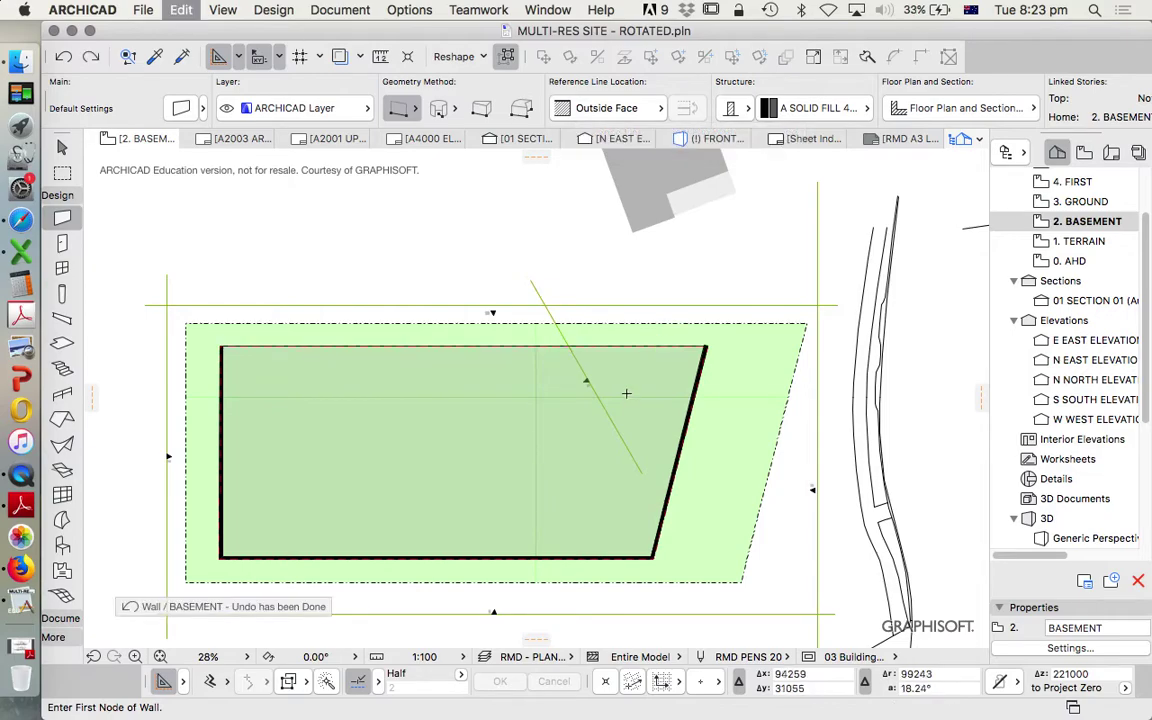
{"action": "key", "text": "super+z"}
{"action": "key", "text": "super+z"}
{"action": "key", "text": "super+z"}
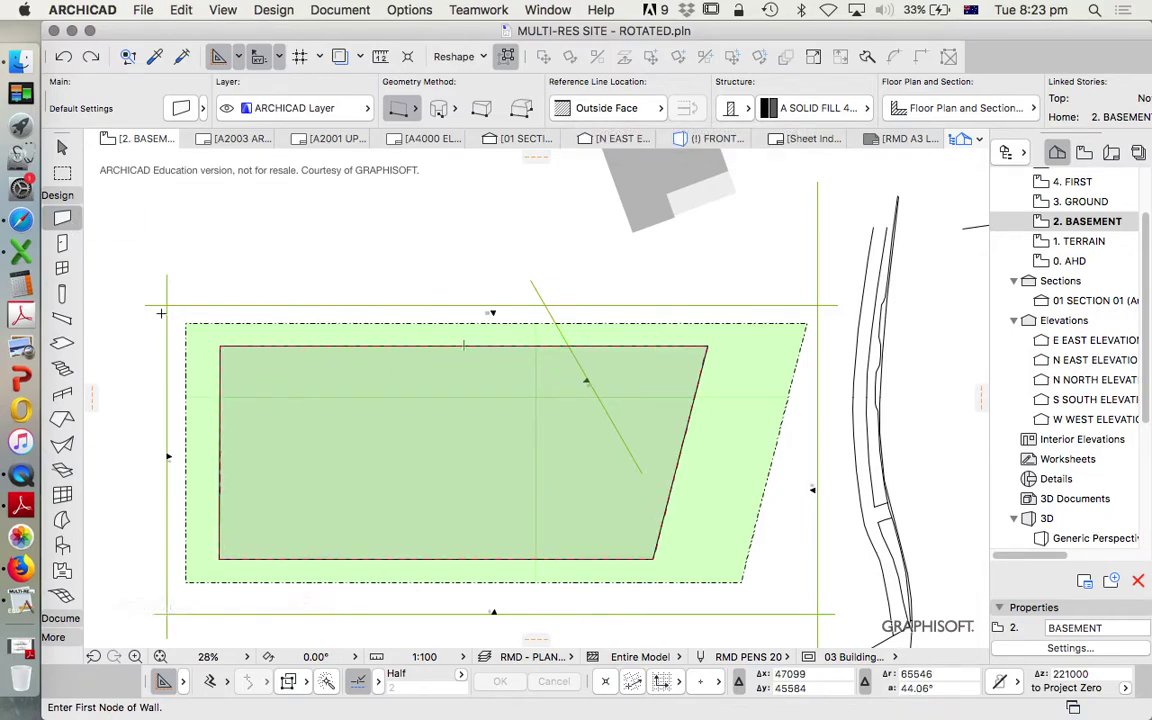
{"action": "scroll", "coordinate": [190, 320], "scroll_direction": "up", "scroll_amount": 3}
{"action": "scroll", "coordinate": [308, 358], "scroll_direction": "down", "scroll_amount": 3}
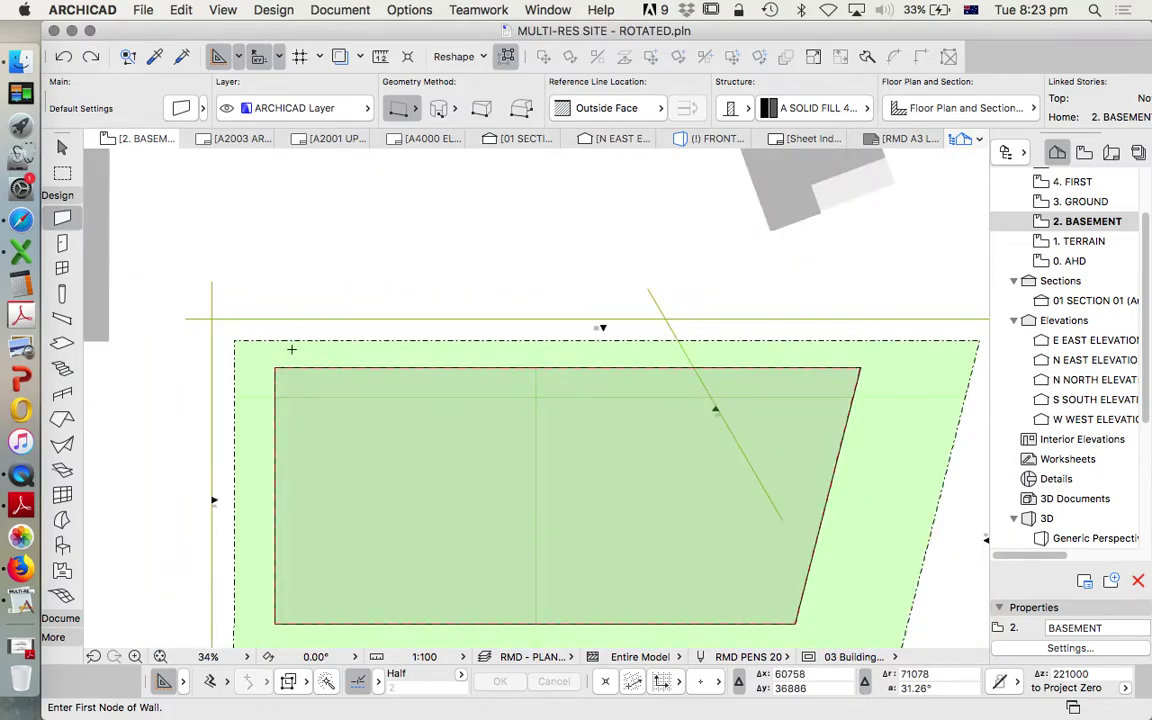
Step: Trace walls around the entire basement slab outline in one go, then zoom in
{"action": "left_click", "coordinate": [349, 369]}
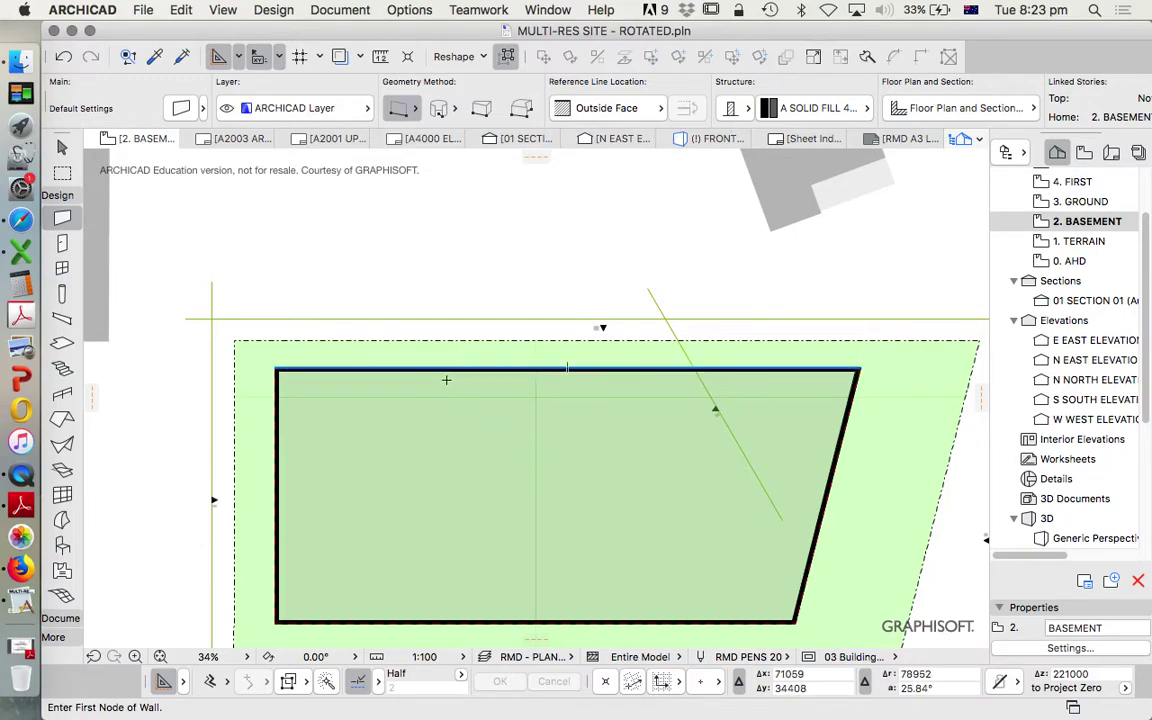
{"action": "scroll", "coordinate": [383, 371], "scroll_direction": "down", "scroll_amount": 3}
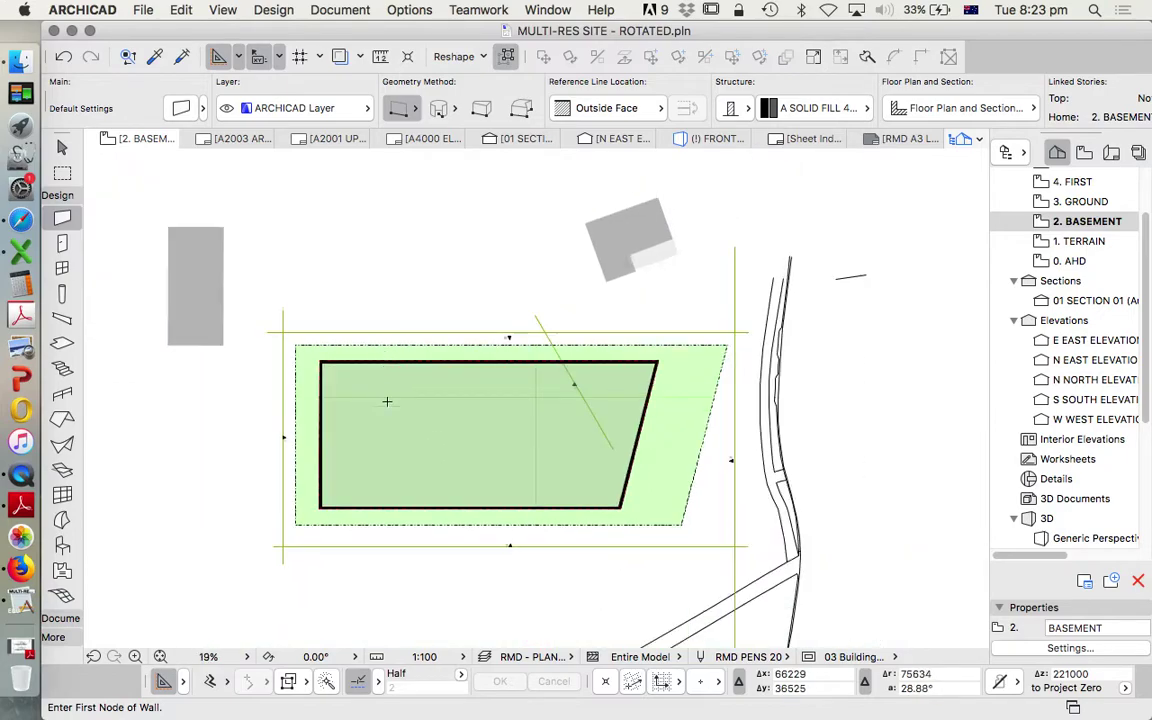
{"action": "scroll", "coordinate": [388, 401], "scroll_direction": "up", "scroll_amount": 6}
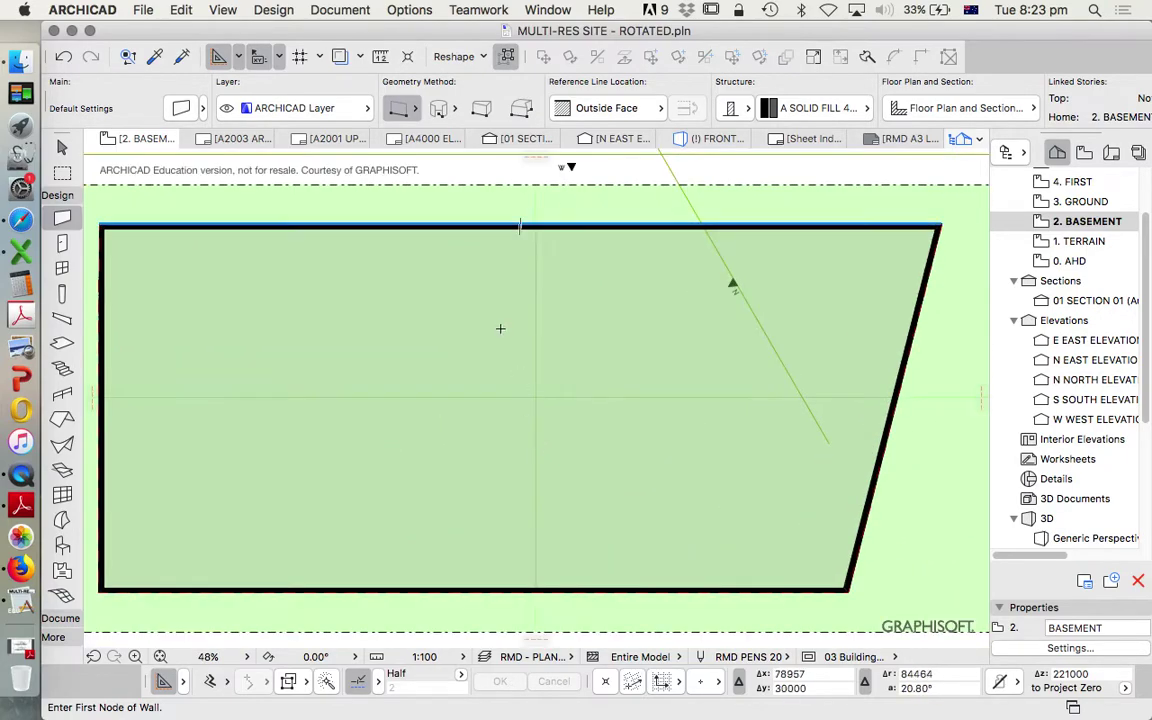
{"action": "scroll", "coordinate": [499, 300], "scroll_direction": "down", "scroll_amount": 3}
{"action": "scroll", "coordinate": [510, 280], "scroll_direction": "up", "scroll_amount": 2}
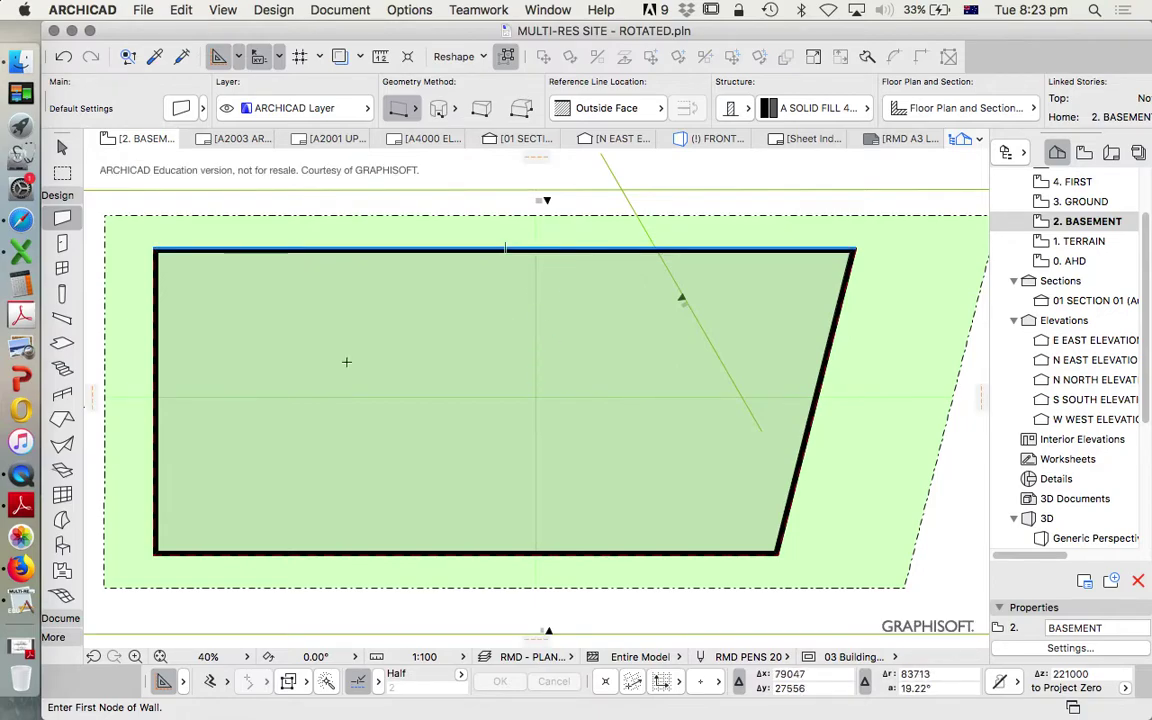
{"action": "scroll", "coordinate": [608, 425], "scroll_direction": "down", "scroll_amount": 3}
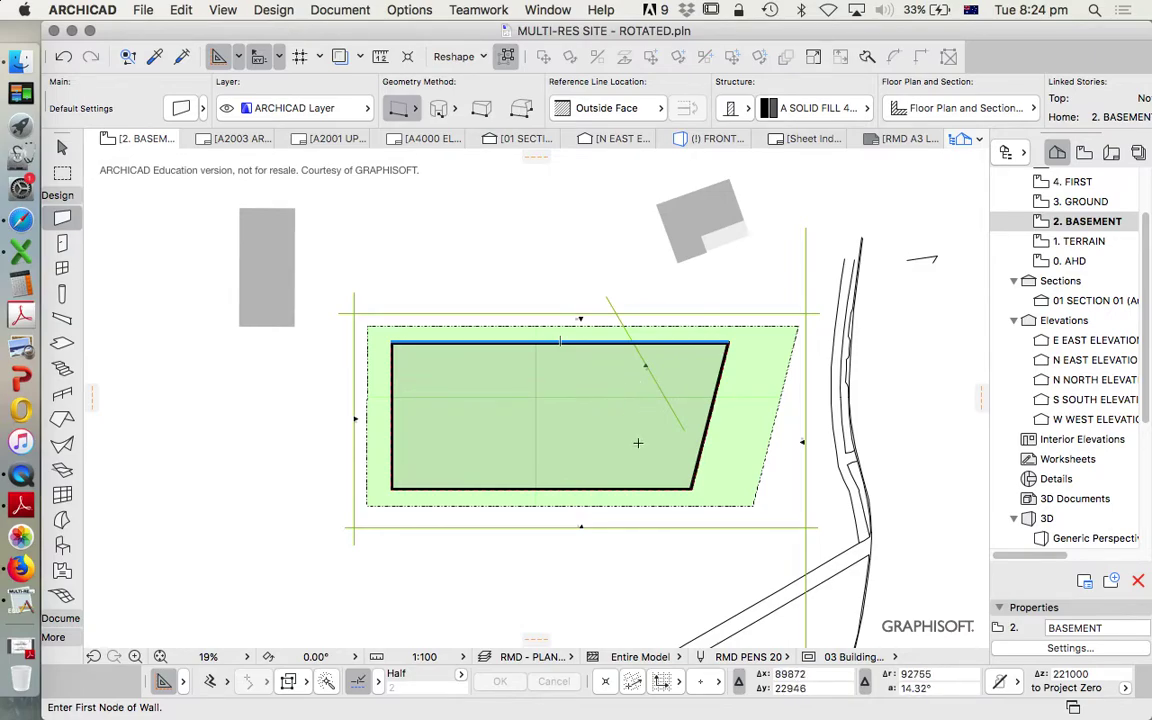
{"action": "scroll", "coordinate": [548, 418], "scroll_direction": "up", "scroll_amount": 3}
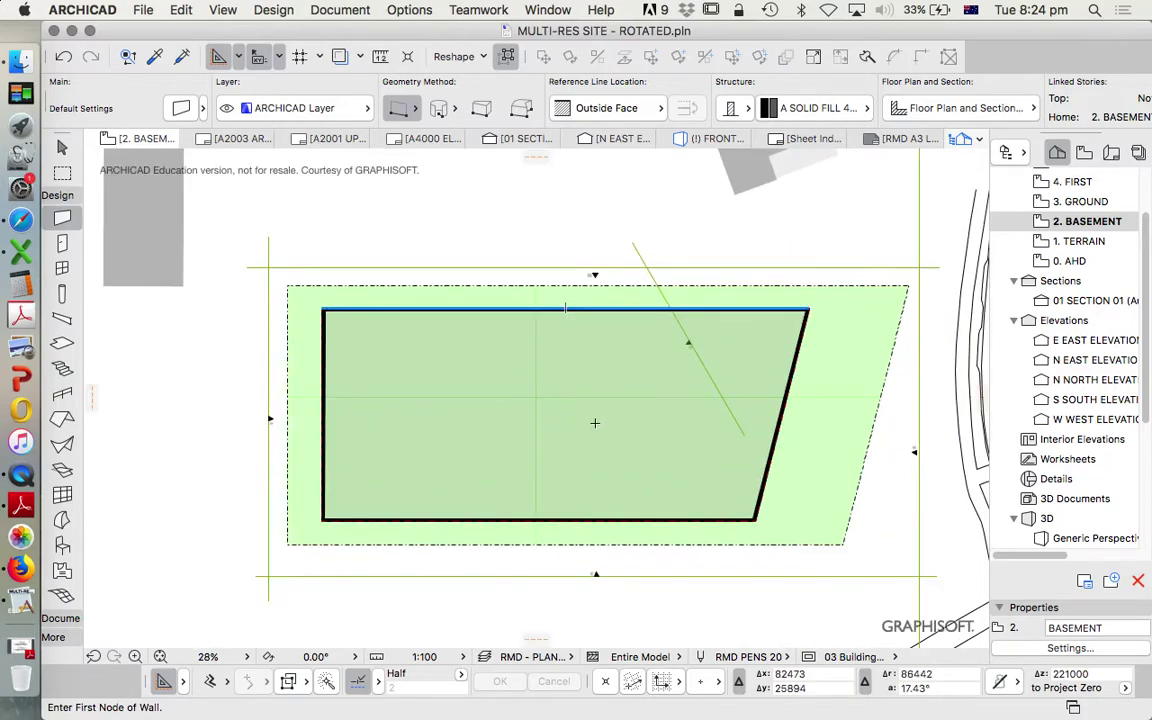
{"action": "scroll", "coordinate": [499, 414], "scroll_direction": "up", "scroll_amount": 1}
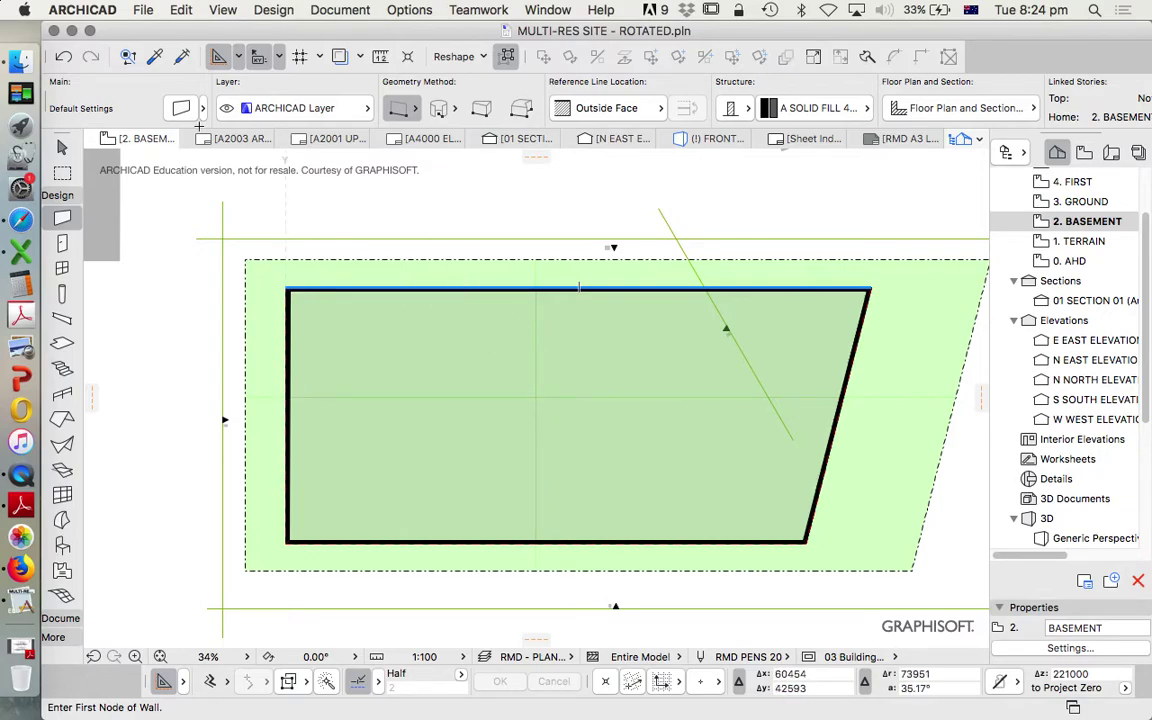
Step: Select the top-edge wall and extend the selection to all four connected basement walls with Select Chain
{"action": "left_click", "coordinate": [60, 148]}
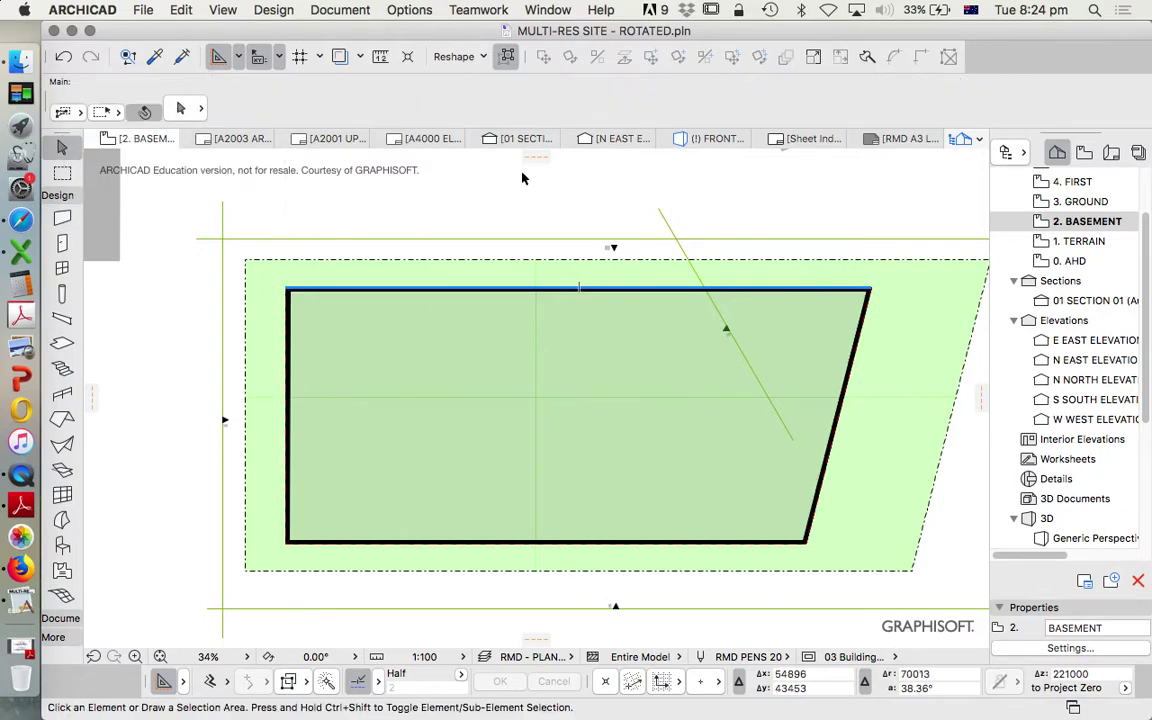
{"action": "left_click", "coordinate": [538, 299]}
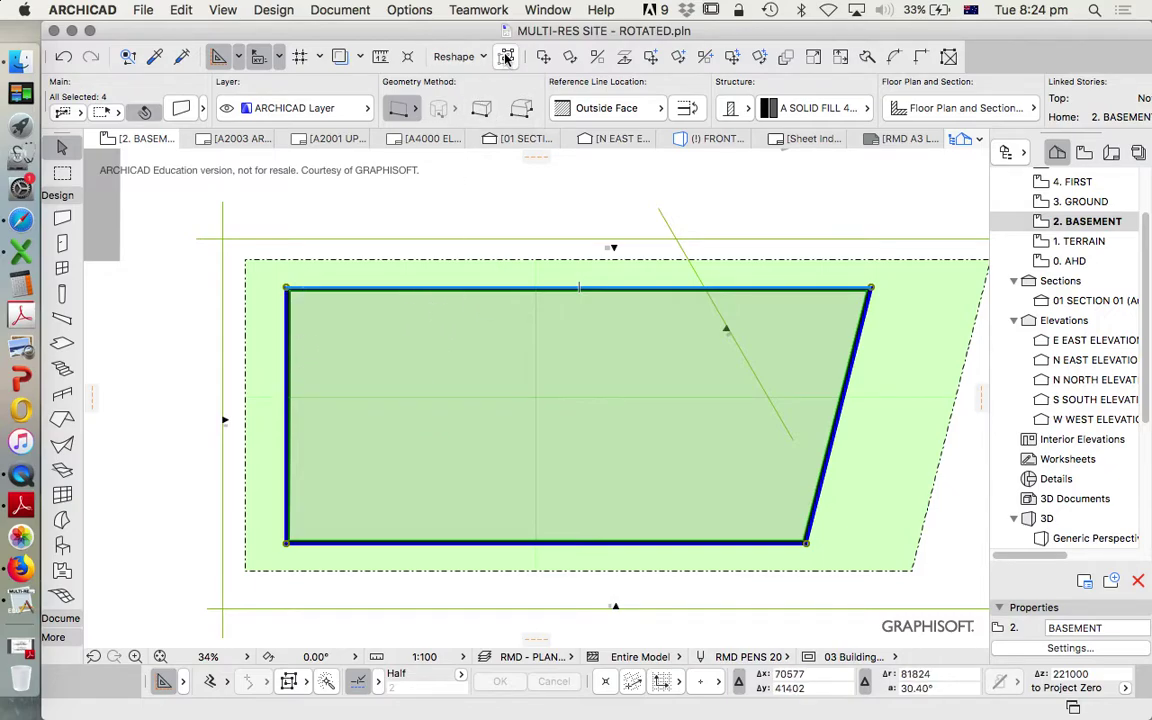
{"action": "key", "text": "Escape"}
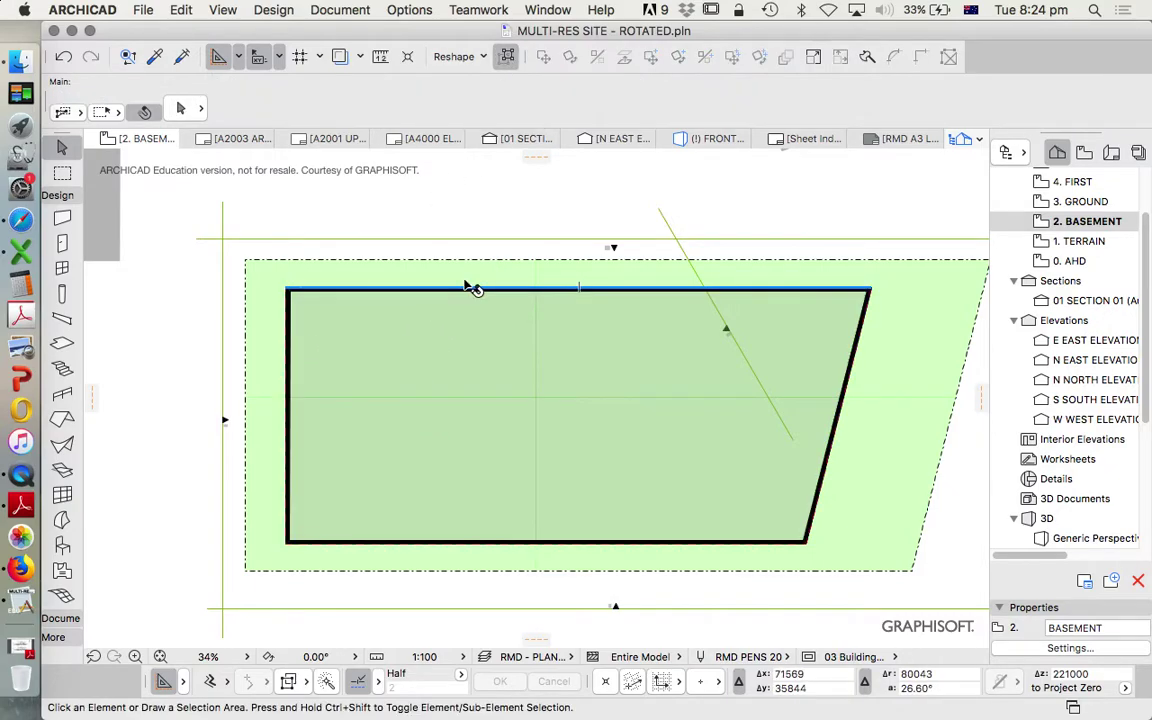
{"action": "left_click", "coordinate": [467, 289]}
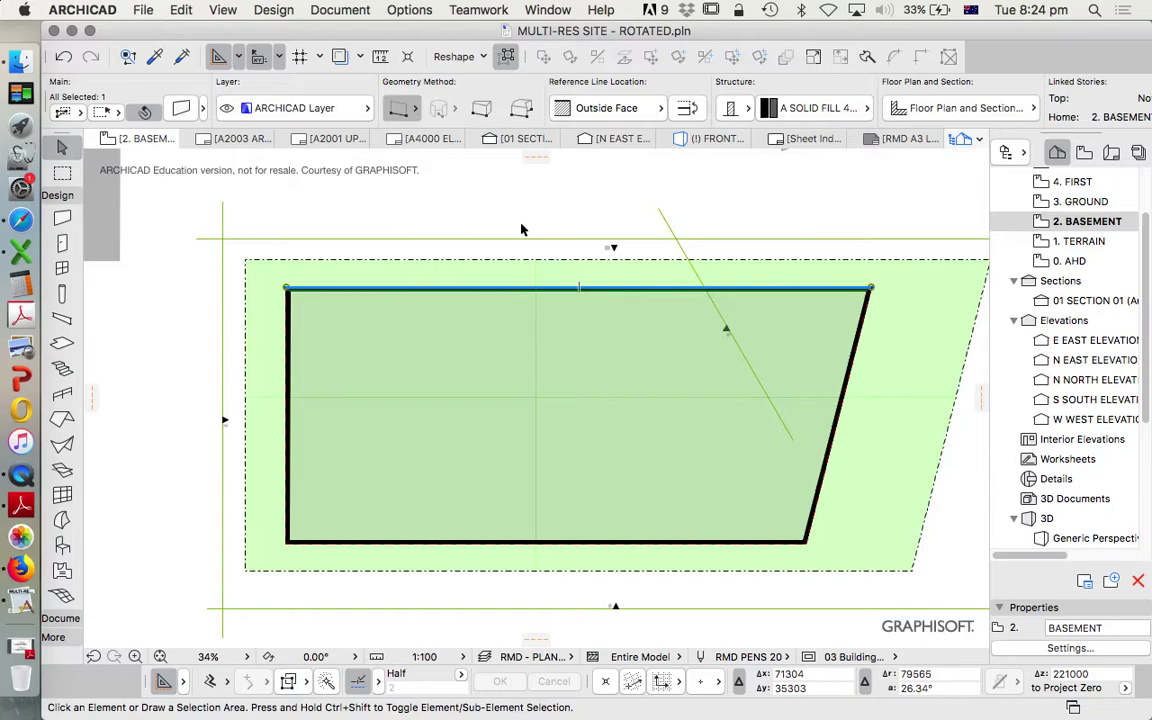
{"action": "left_click", "coordinate": [507, 57]}
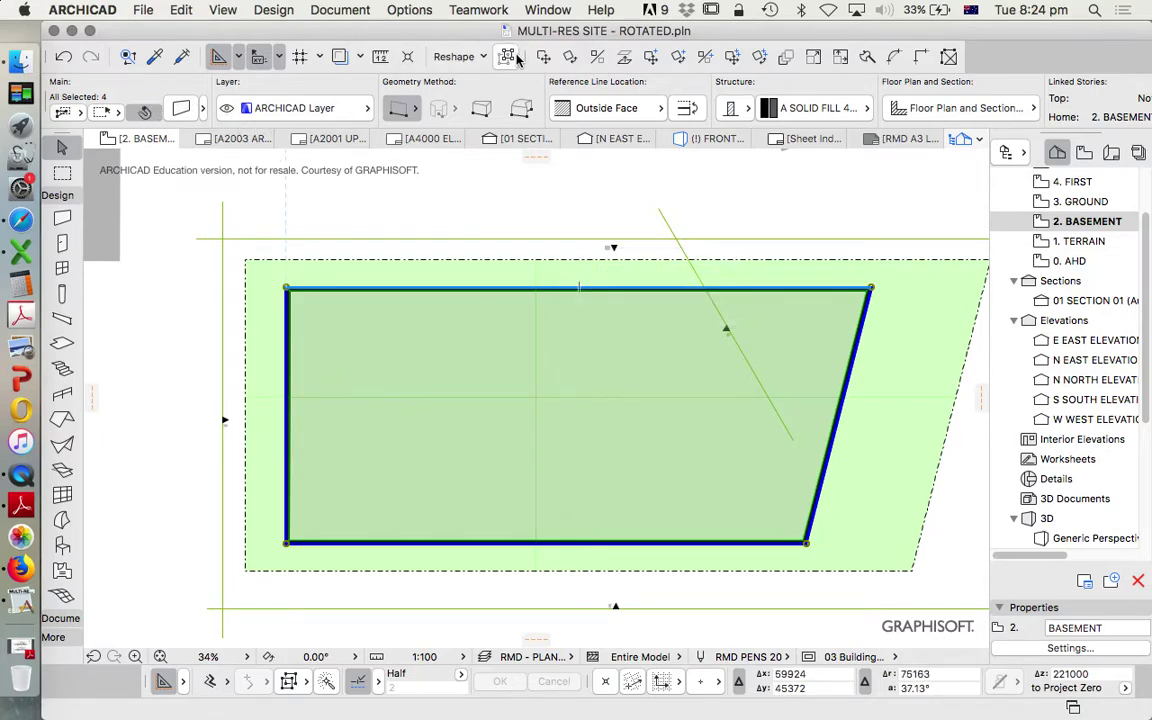
Step: Link the selected walls' tops to 3. GROUND (Home + 1) with a -200 top offset
{"action": "left_click", "coordinate": [182, 109]}
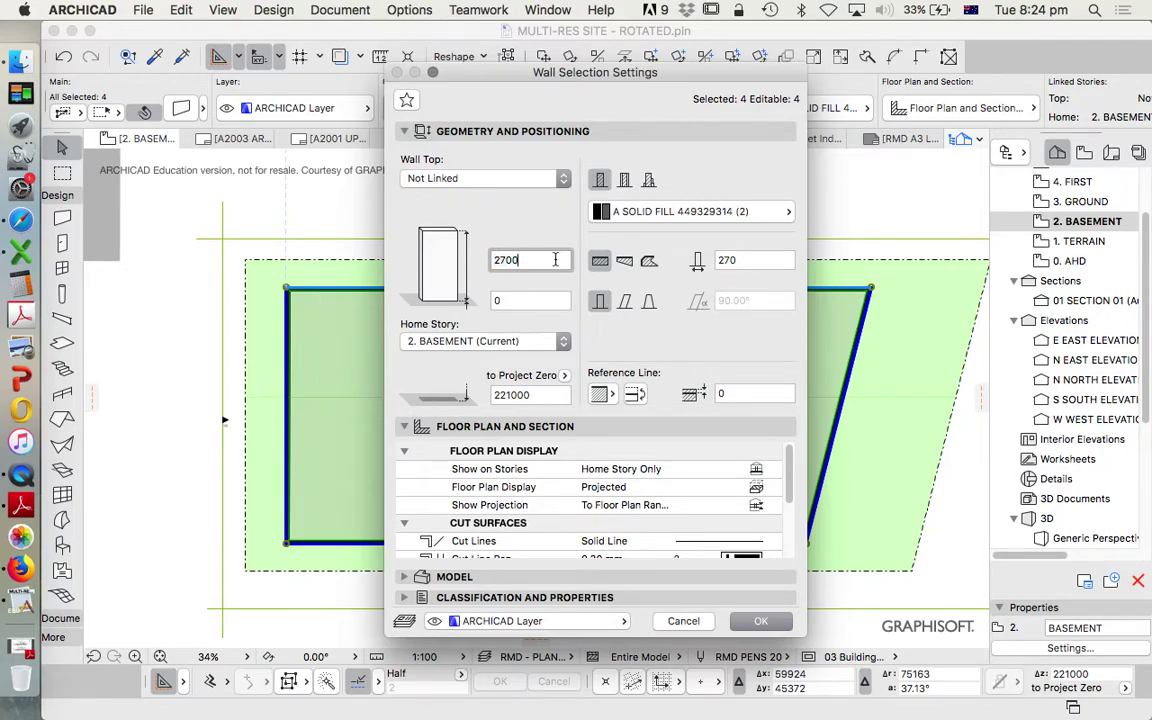
{"action": "type", "text": "2800"}
{"action": "double_click", "coordinate": [514, 259]}
{"action": "type", "text": "3000"}
{"action": "left_click", "coordinate": [496, 177]}
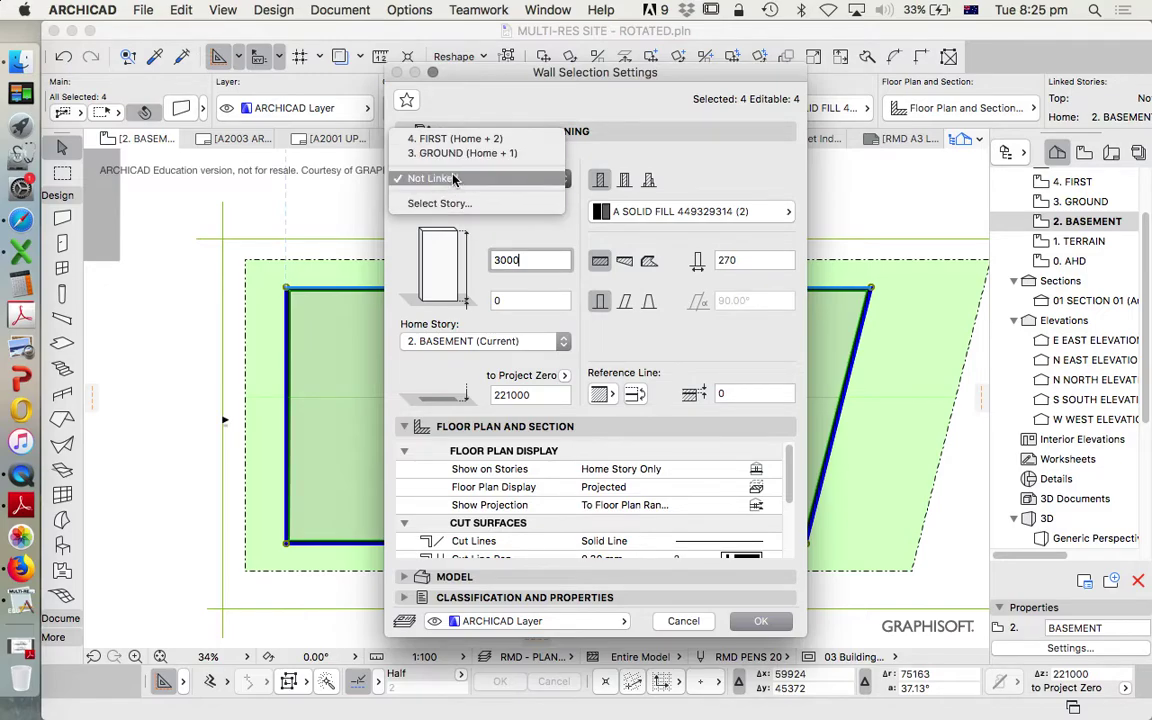
{"action": "left_click", "coordinate": [460, 153]}
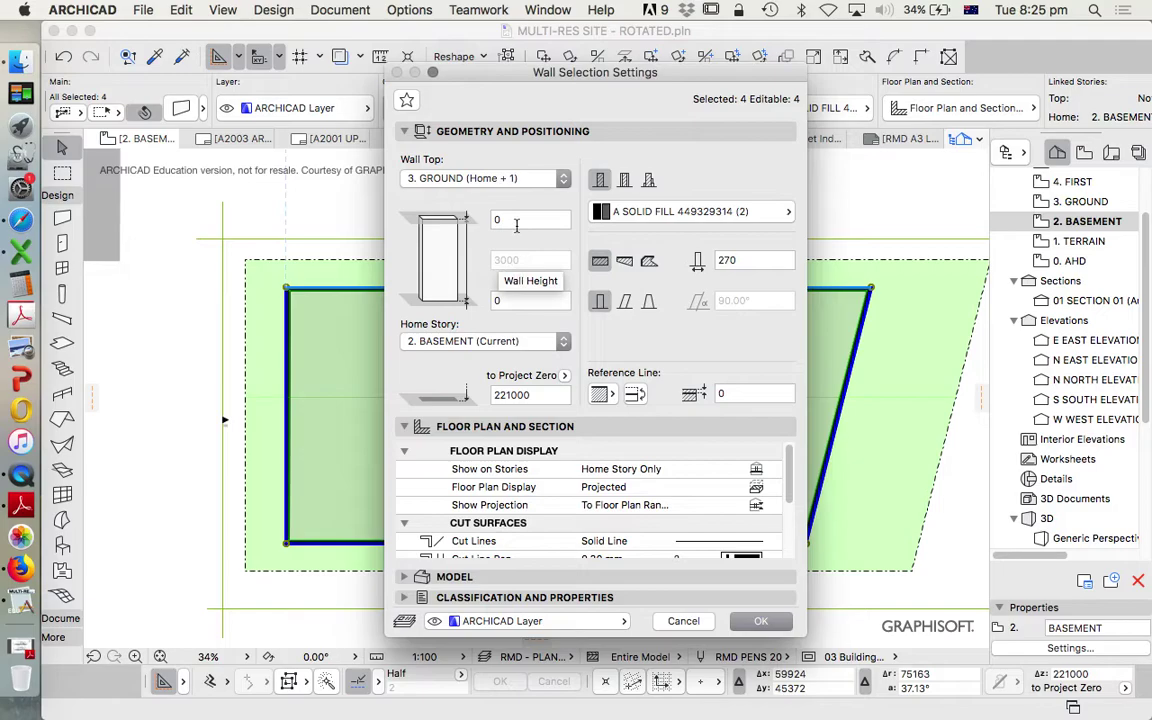
{"action": "double_click", "coordinate": [516, 222]}
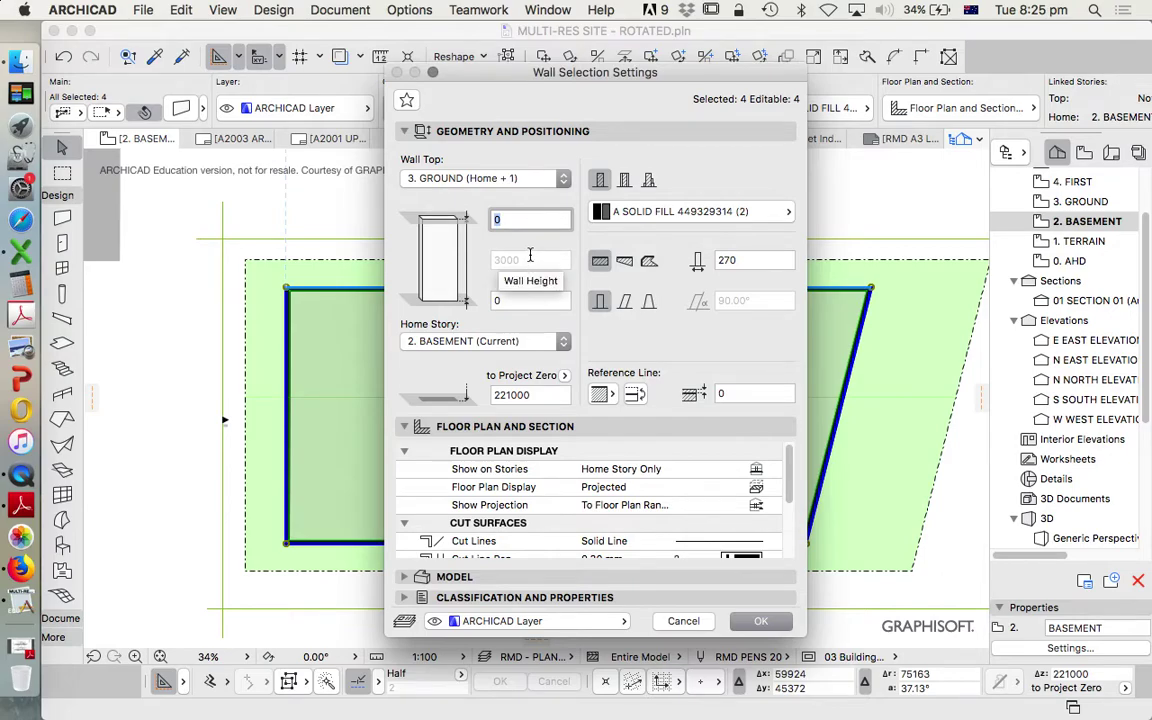
{"action": "type", "text": "-"}
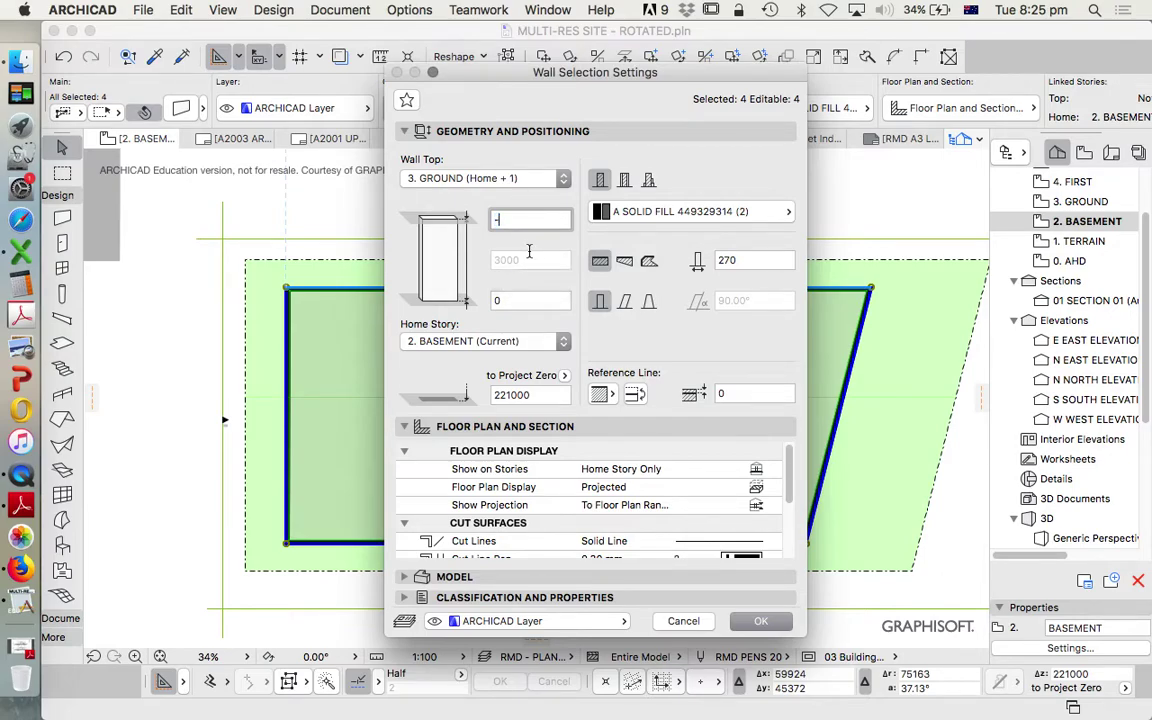
{"action": "type", "text": "200"}
{"action": "key", "text": "Tab"}
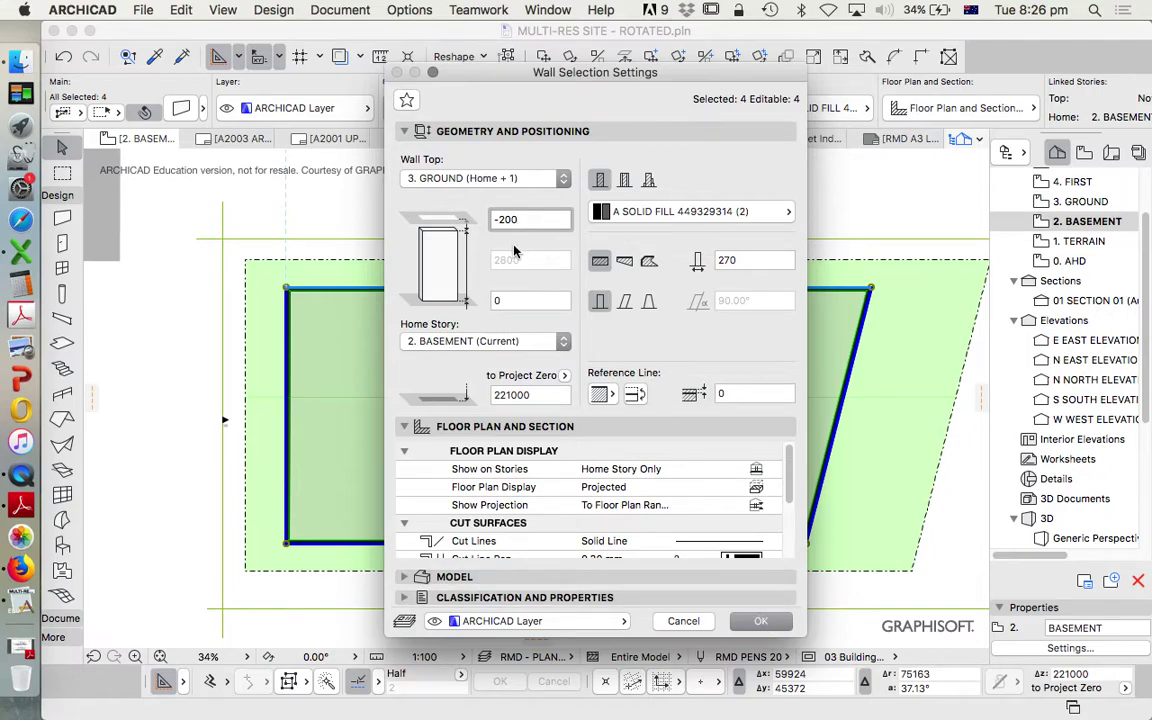
{"action": "left_click", "coordinate": [760, 621]}
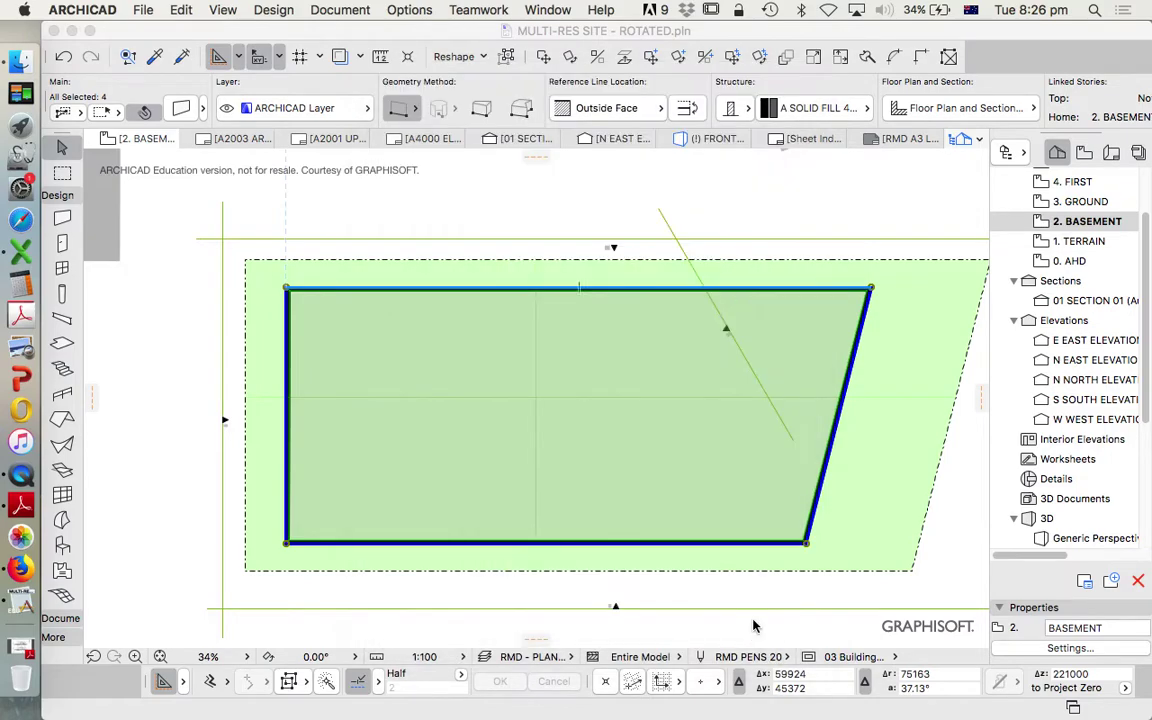
Step: Reselect the four basement walls and copy them
{"action": "key", "text": "Escape"}
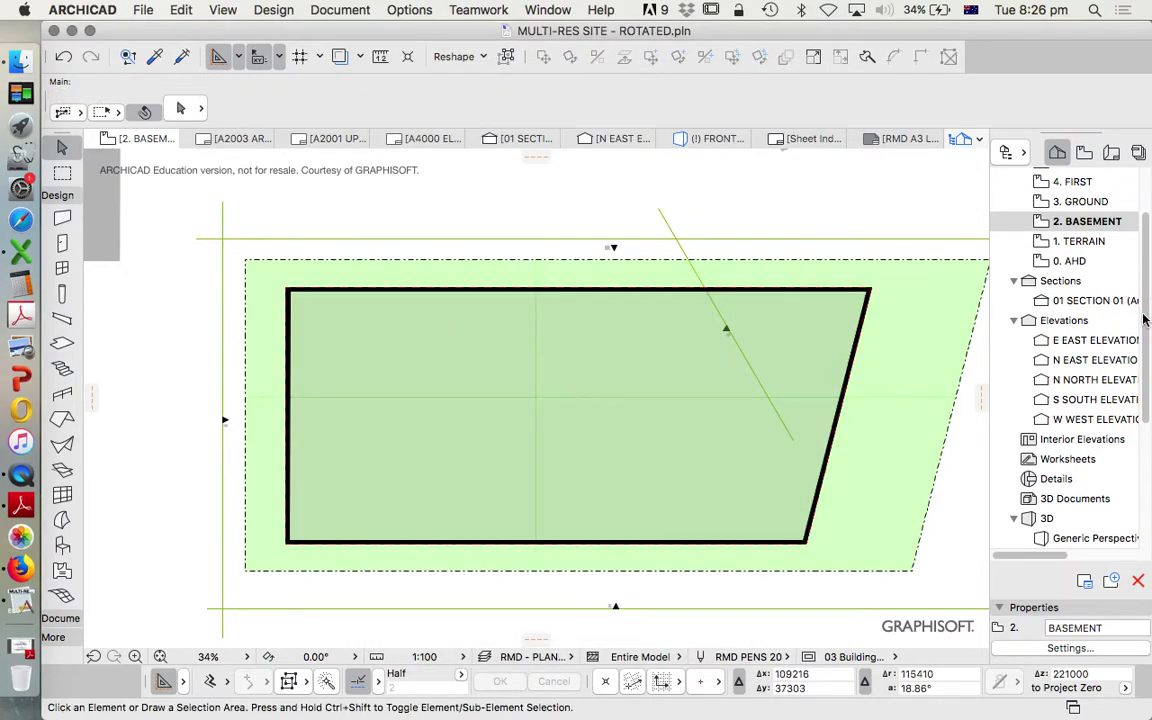
{"action": "left_click", "coordinate": [505, 293]}
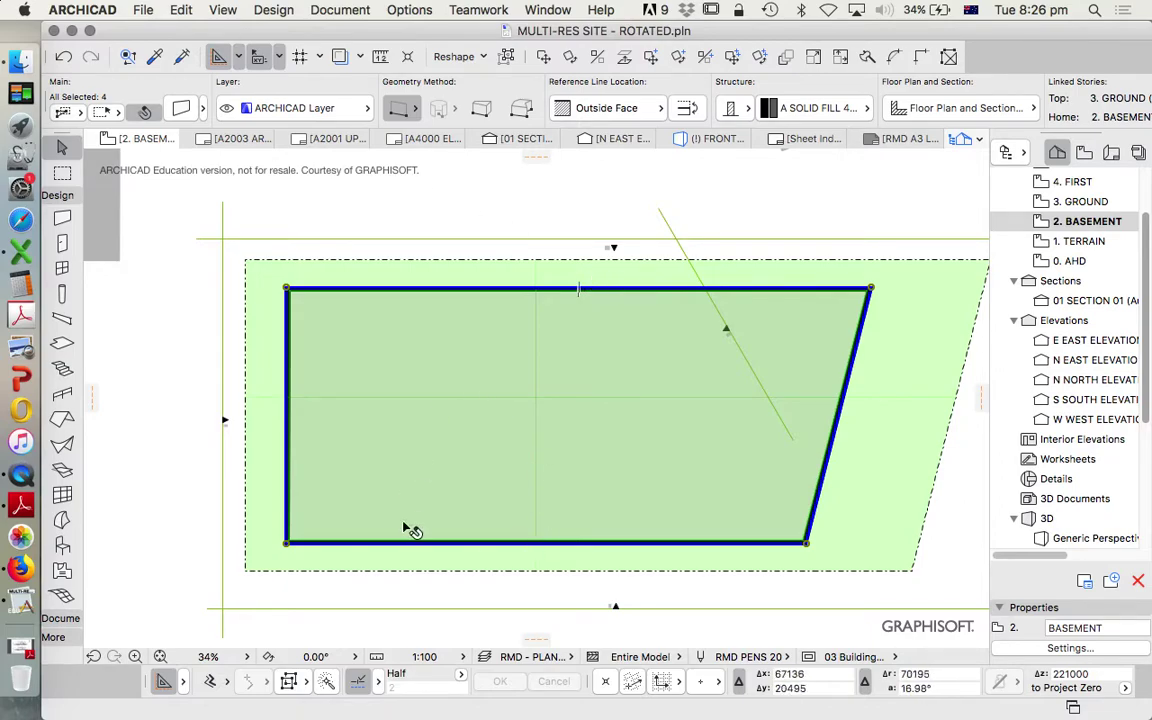
{"action": "left_click", "coordinate": [180, 10]}
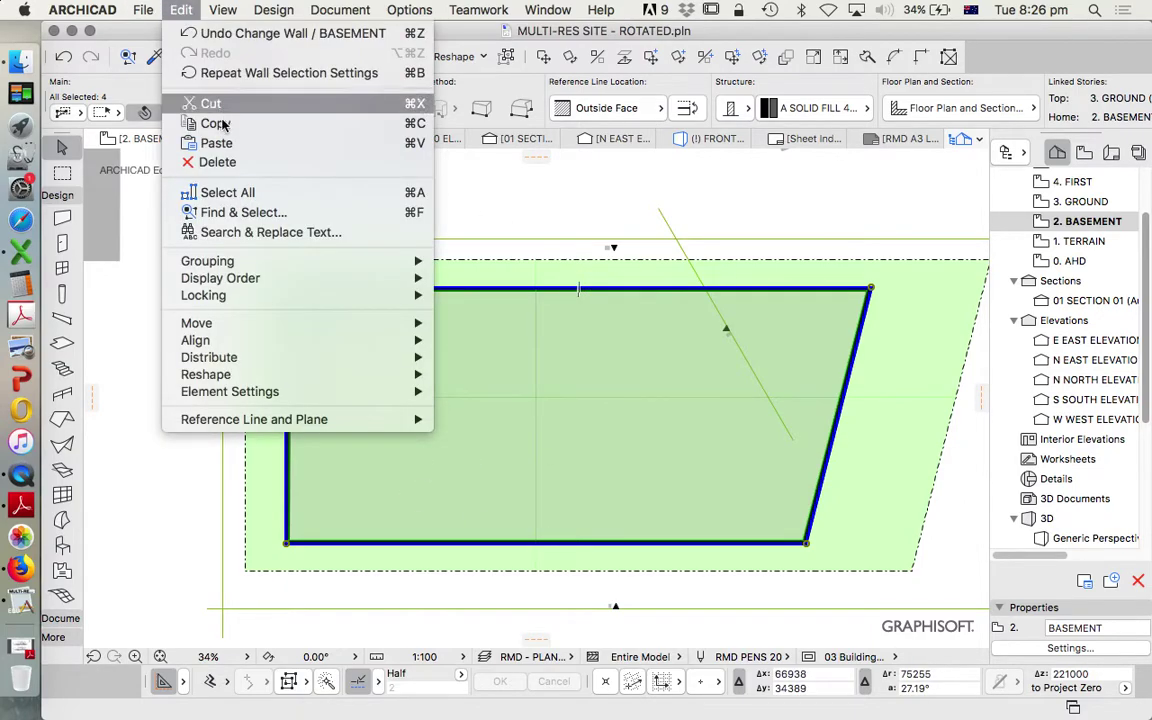
{"action": "left_click", "coordinate": [208, 121]}
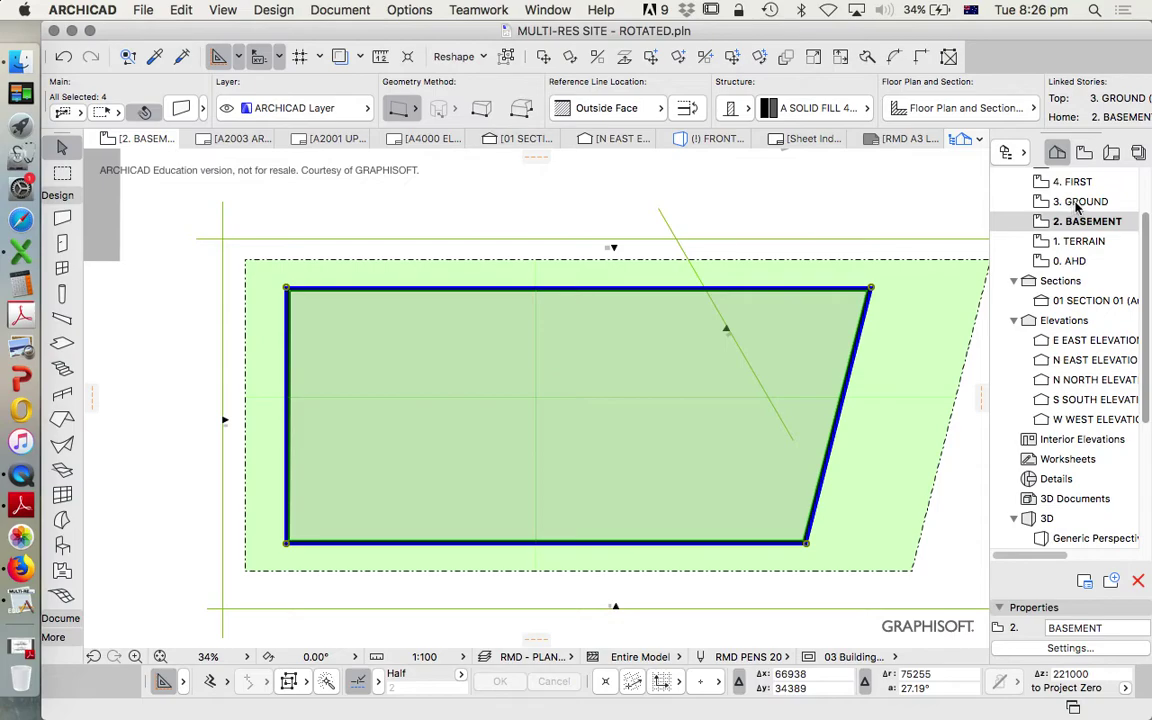
Step: Paste the copied walls onto the 3. GROUND and 4. FIRST storey plans
{"action": "double_click", "coordinate": [1078, 201]}
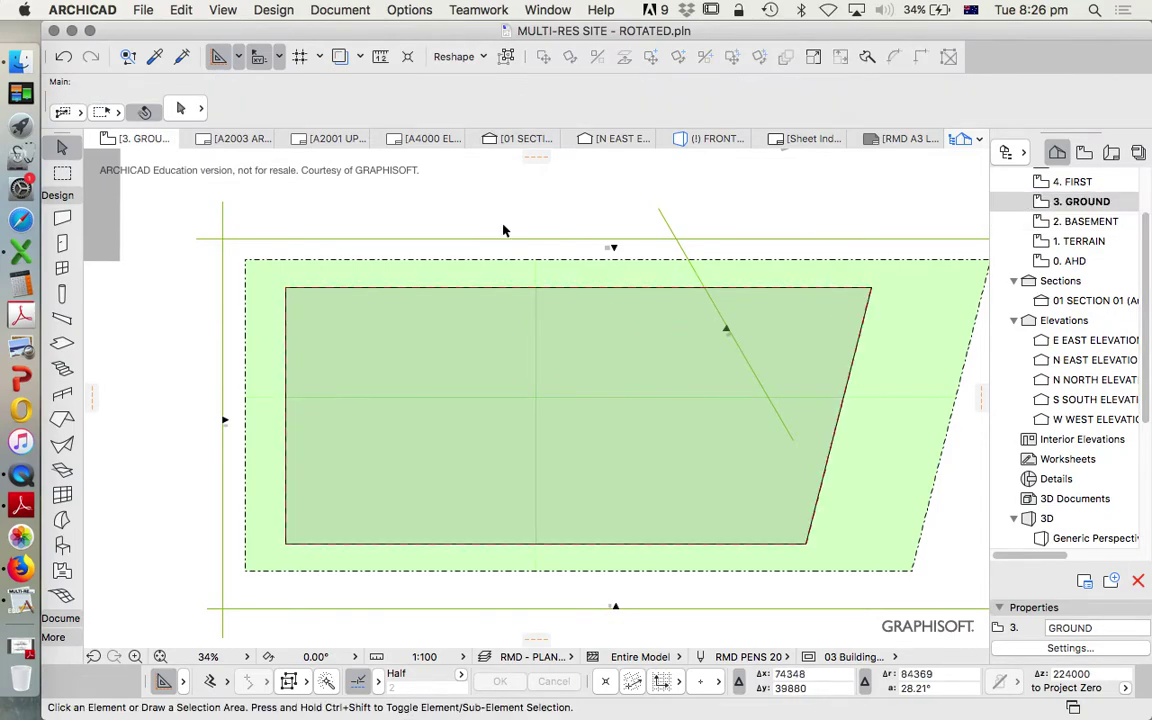
{"action": "right_click", "coordinate": [500, 191]}
{"action": "left_click", "coordinate": [549, 201]}
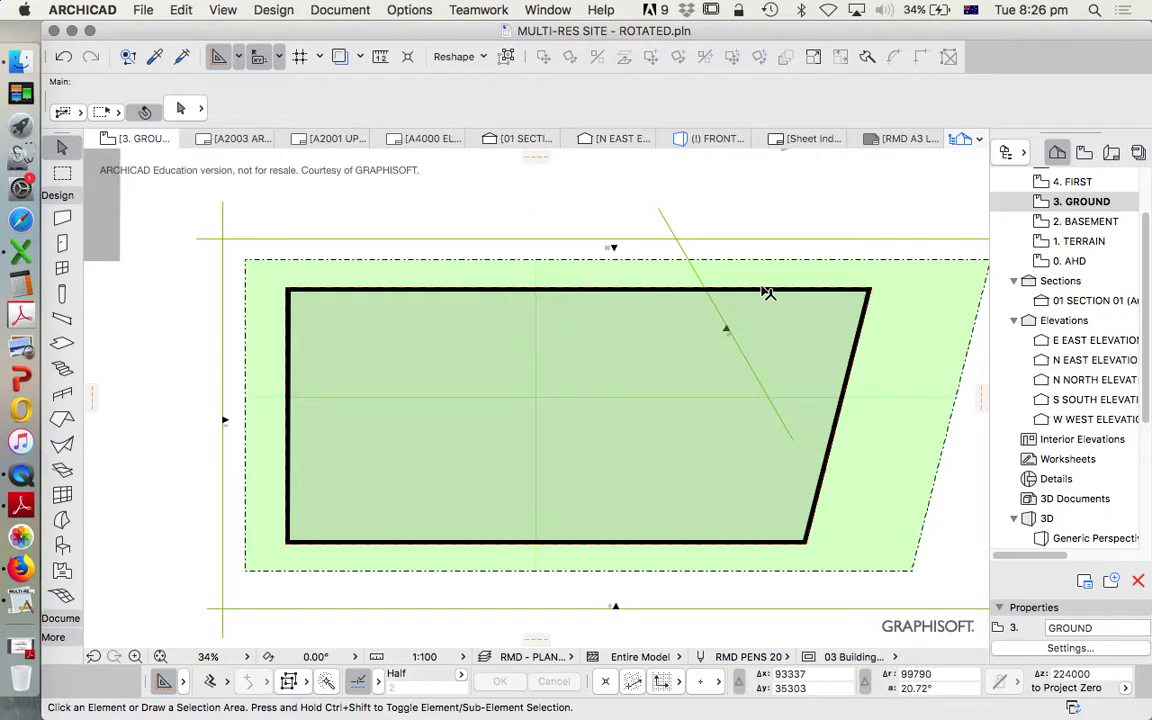
{"action": "scroll", "coordinate": [1070, 200], "scroll_direction": "up", "scroll_amount": 1}
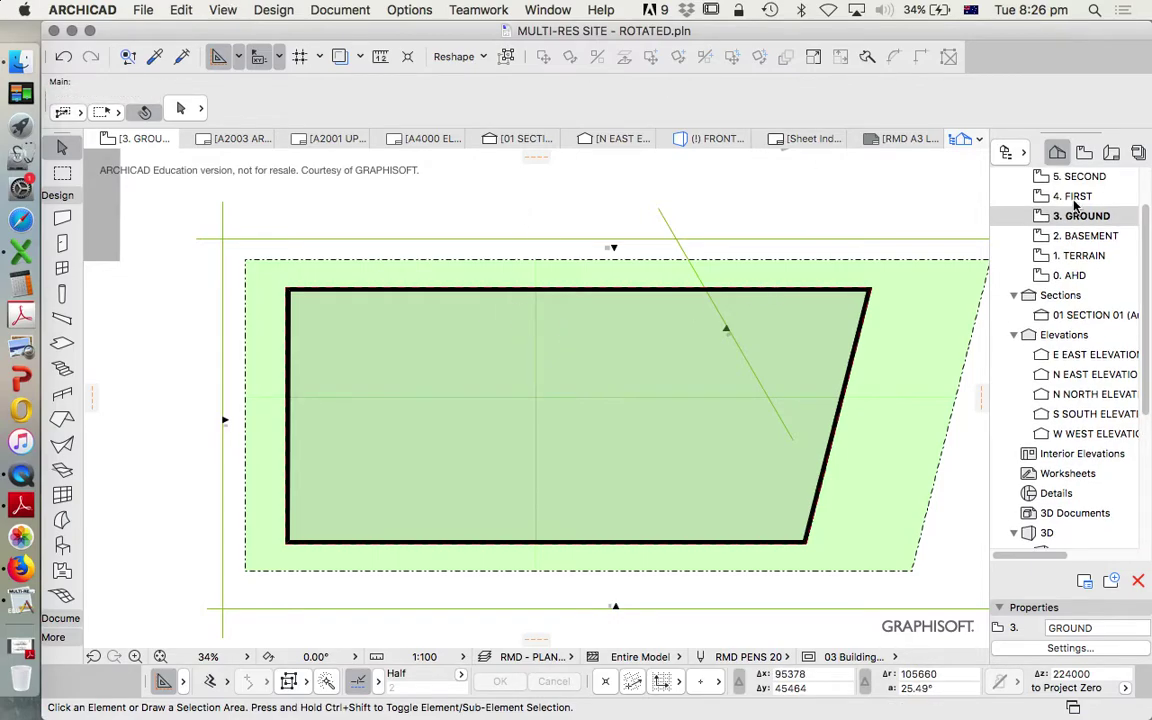
{"action": "left_click", "coordinate": [1070, 197]}
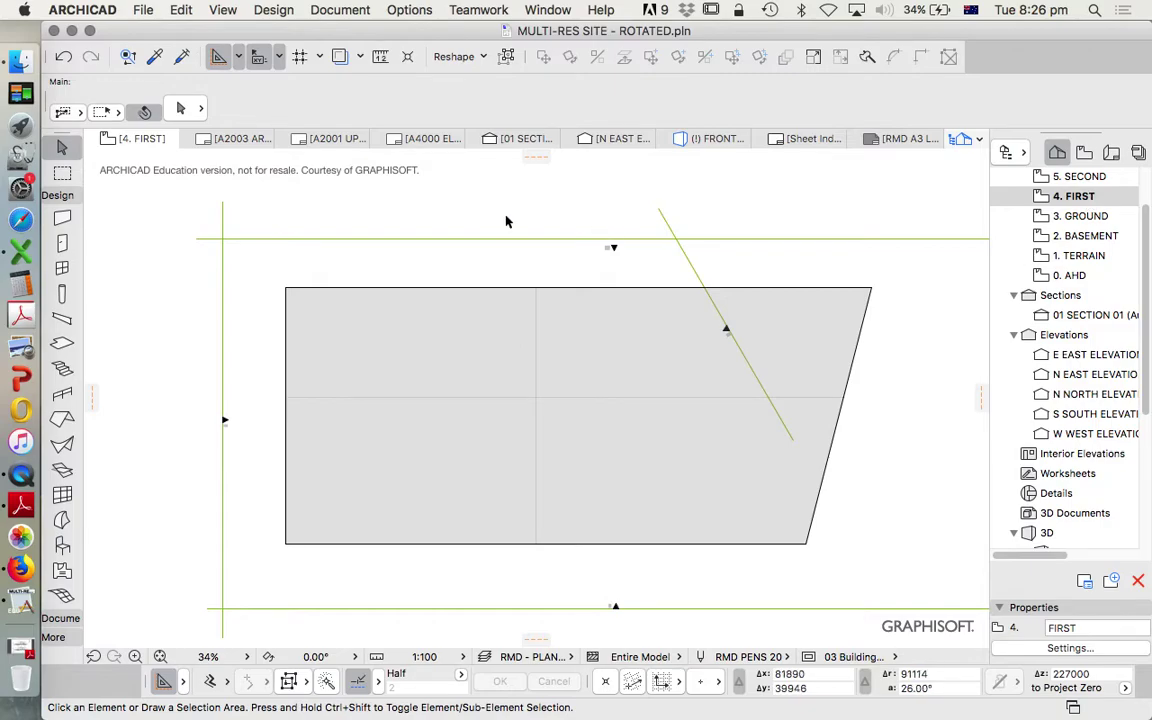
{"action": "right_click", "coordinate": [474, 188]}
{"action": "left_click", "coordinate": [461, 200]}
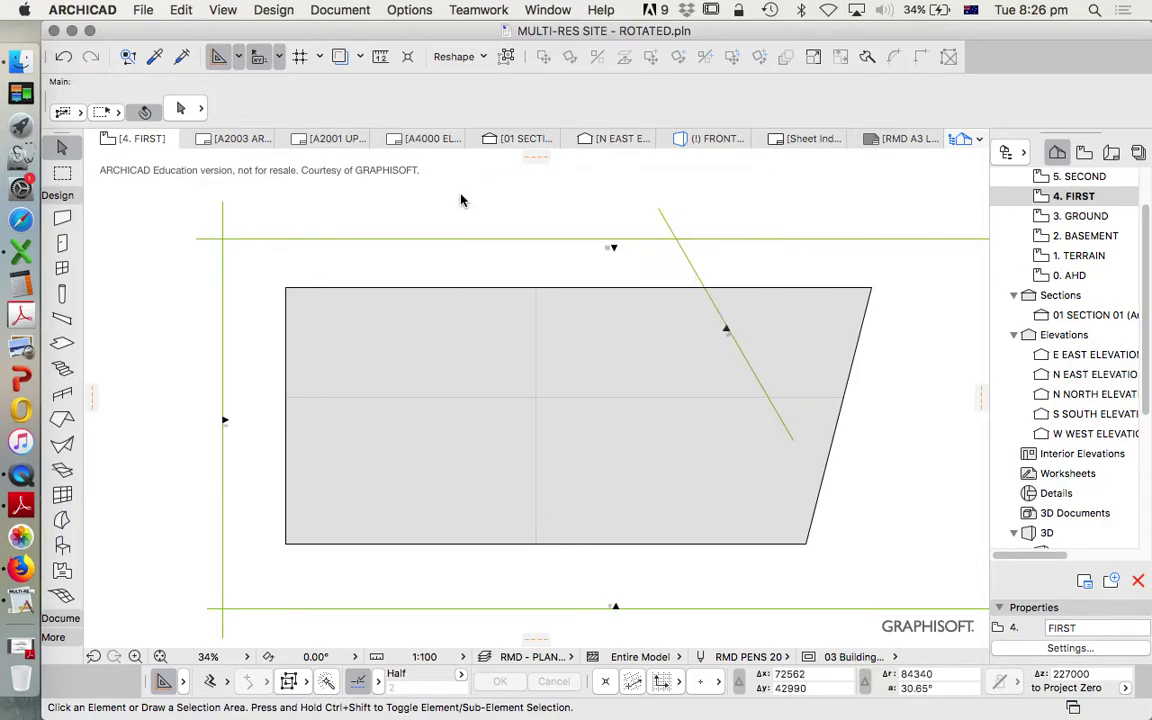
{"action": "left_click", "coordinate": [532, 208]}
Step: Paste the walls onto 5. SECOND, then show the whole model in 3D
{"action": "scroll", "coordinate": [1104, 245], "scroll_direction": "up", "scroll_amount": 3}
{"action": "double_click", "coordinate": [1069, 237]}
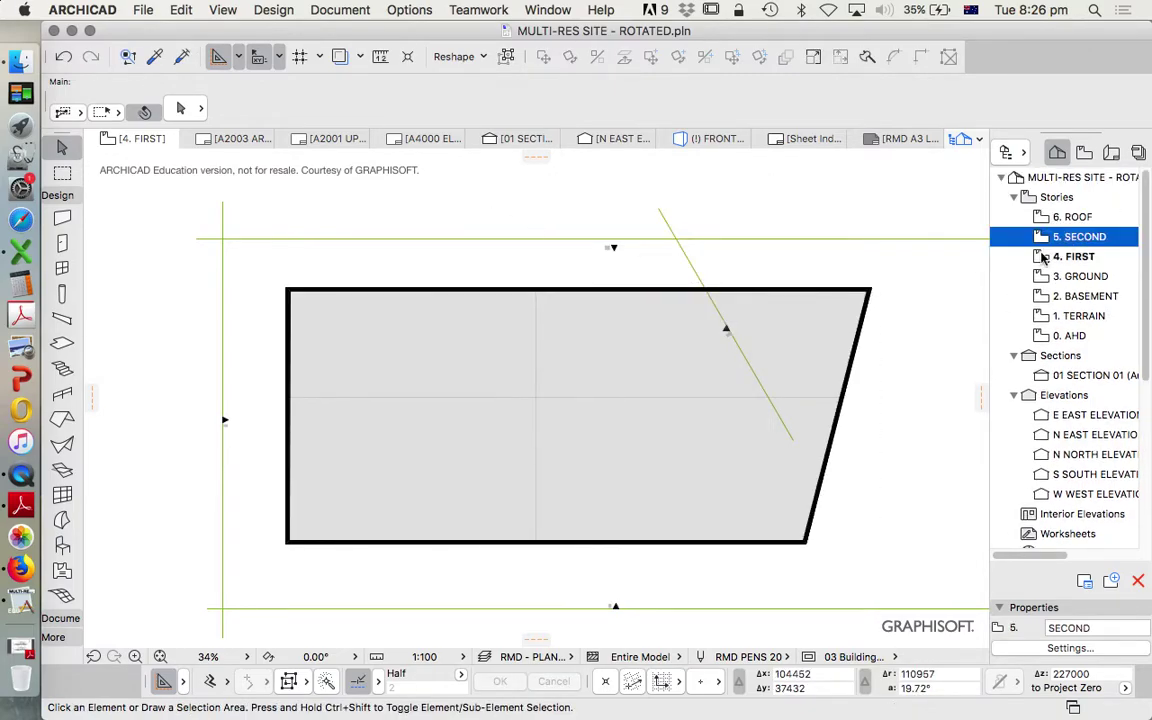
{"action": "right_click", "coordinate": [532, 198]}
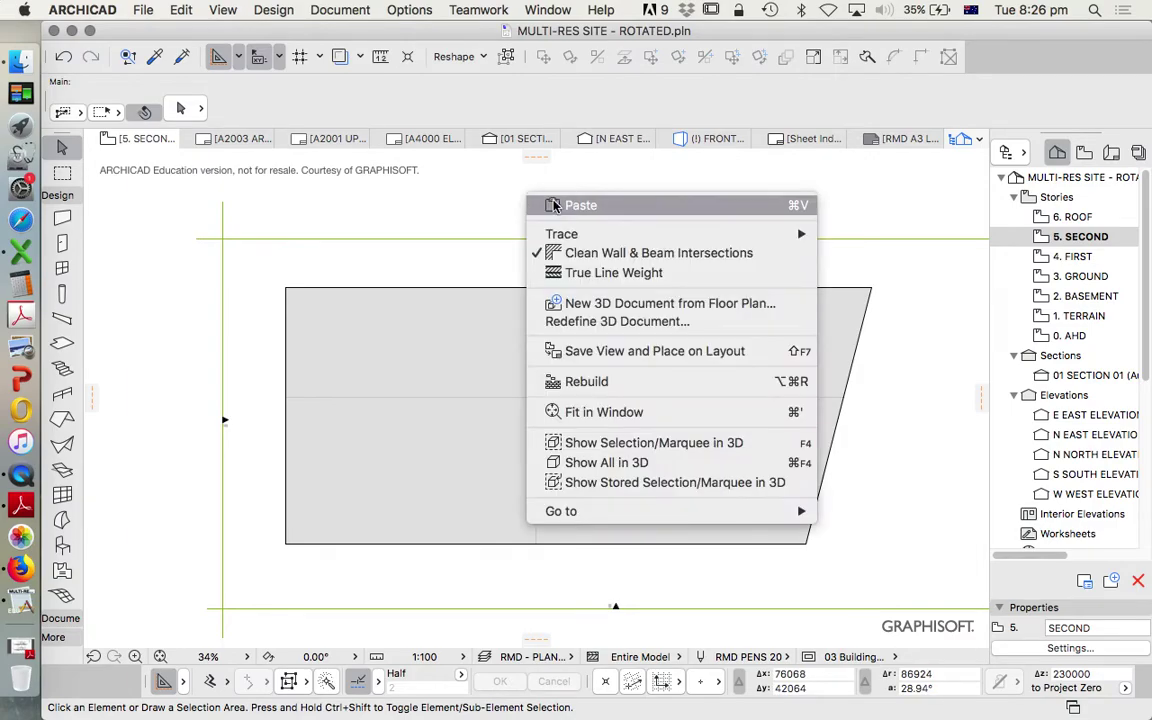
{"action": "left_click", "coordinate": [556, 205]}
{"action": "left_click", "coordinate": [622, 245]}
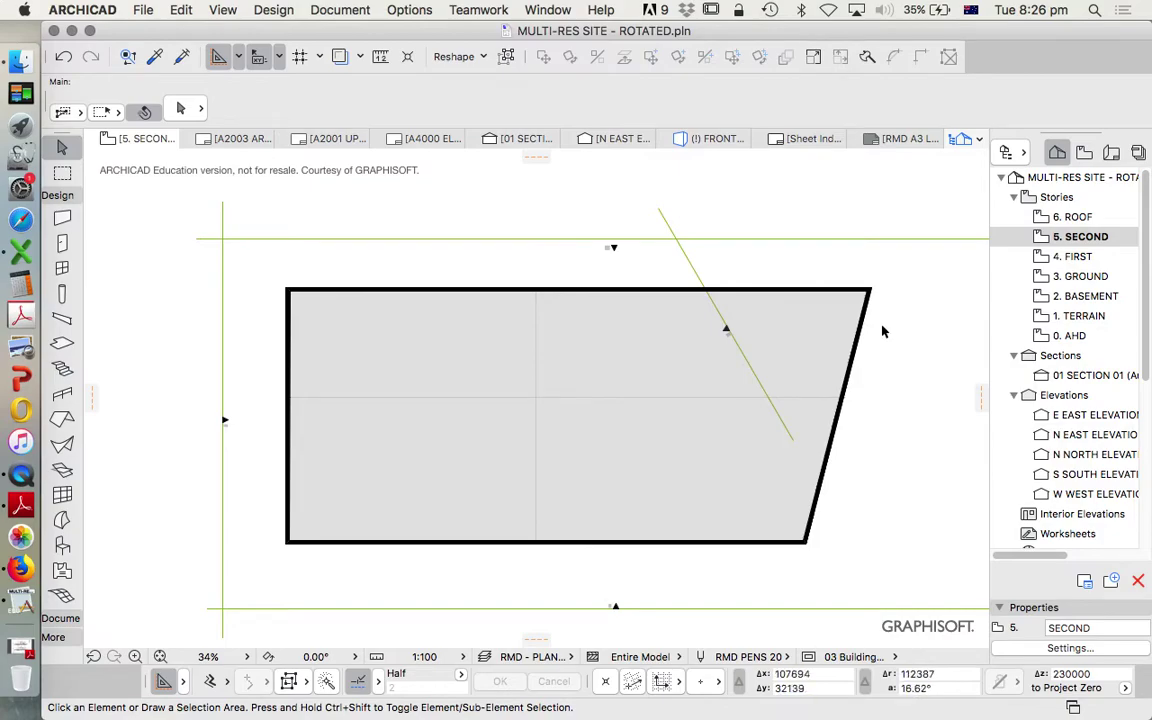
{"action": "right_click", "coordinate": [603, 214]}
{"action": "left_click", "coordinate": [700, 462]}
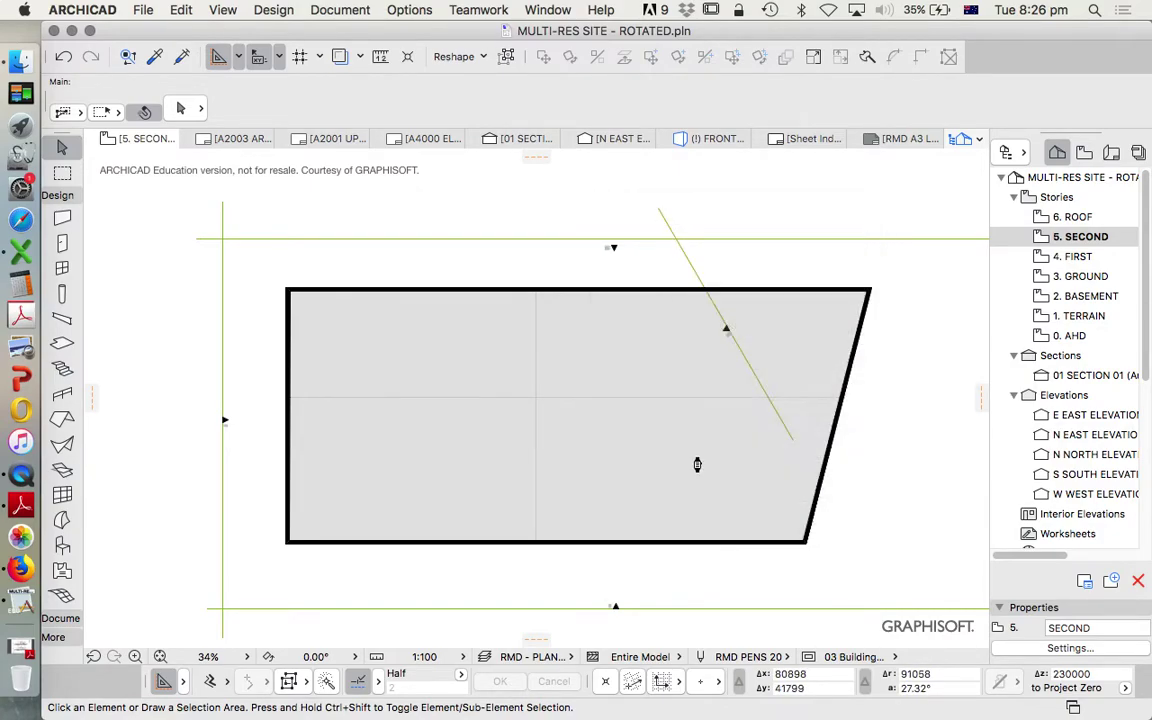
Step: Orbit to inspect the red roof, then return to 5. SECOND and select the trapezoidal slab
{"action": "scroll", "coordinate": [636, 338], "scroll_direction": "up", "scroll_amount": 5}
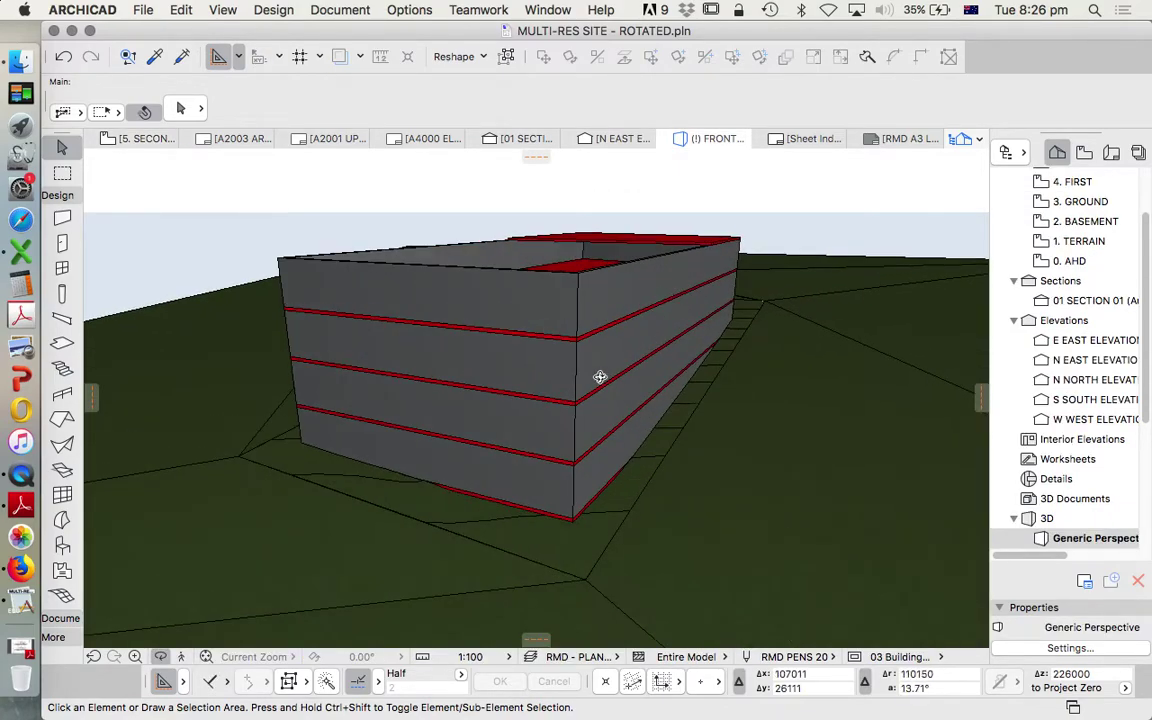
{"action": "middle_click_drag", "start_coordinate": [562, 401], "coordinate": [476, 427], "text": "shift"}
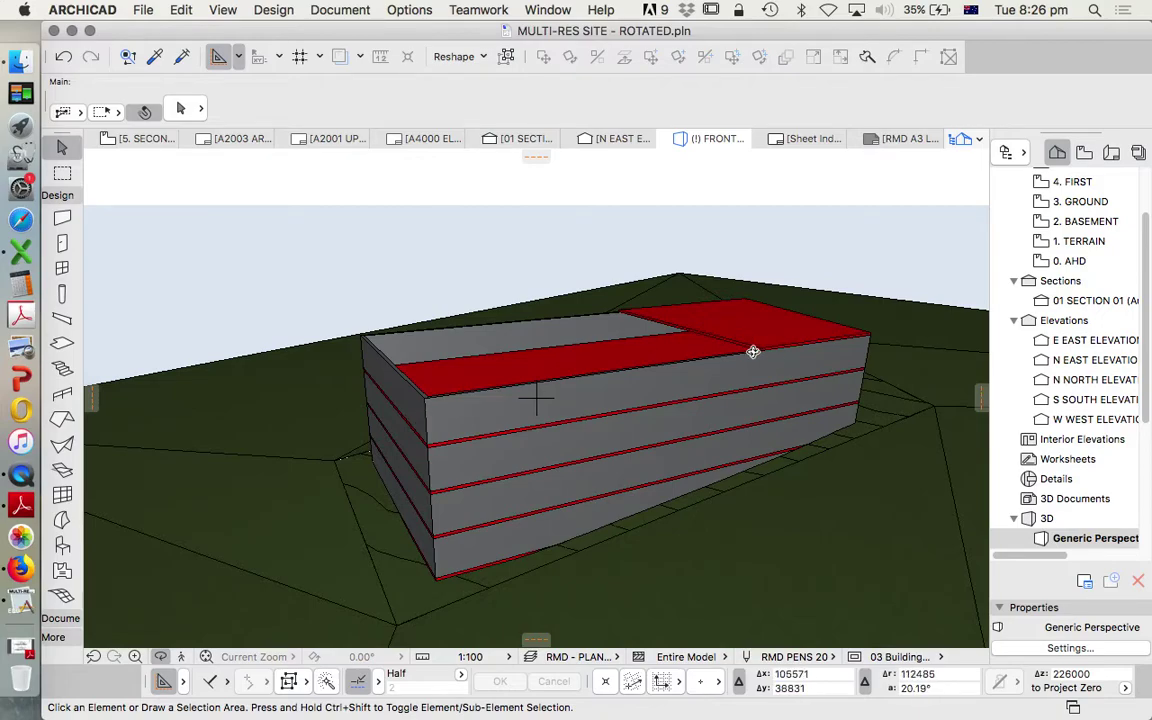
{"action": "scroll", "coordinate": [535, 352], "scroll_direction": "up", "scroll_amount": 5}
{"action": "middle_click_drag", "start_coordinate": [535, 352], "coordinate": [834, 388], "text": "shift"}
{"action": "scroll", "coordinate": [830, 383], "scroll_direction": "down", "scroll_amount": 3}
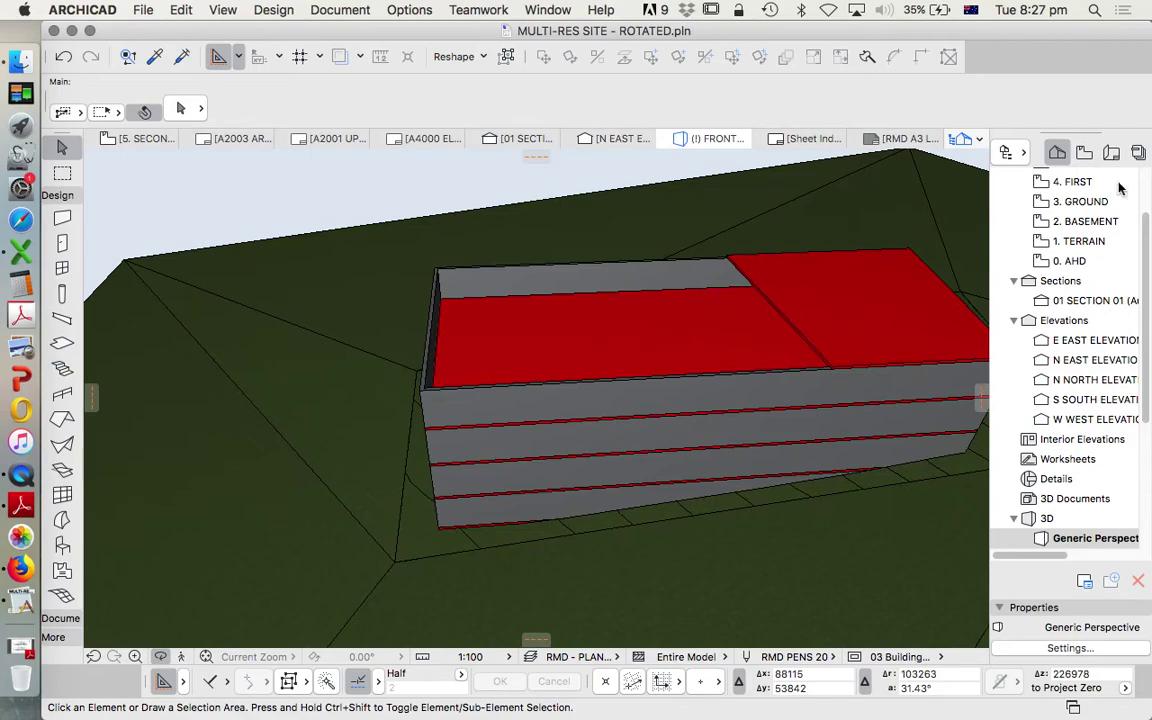
{"action": "scroll", "coordinate": [1124, 276], "scroll_direction": "up", "scroll_amount": 3}
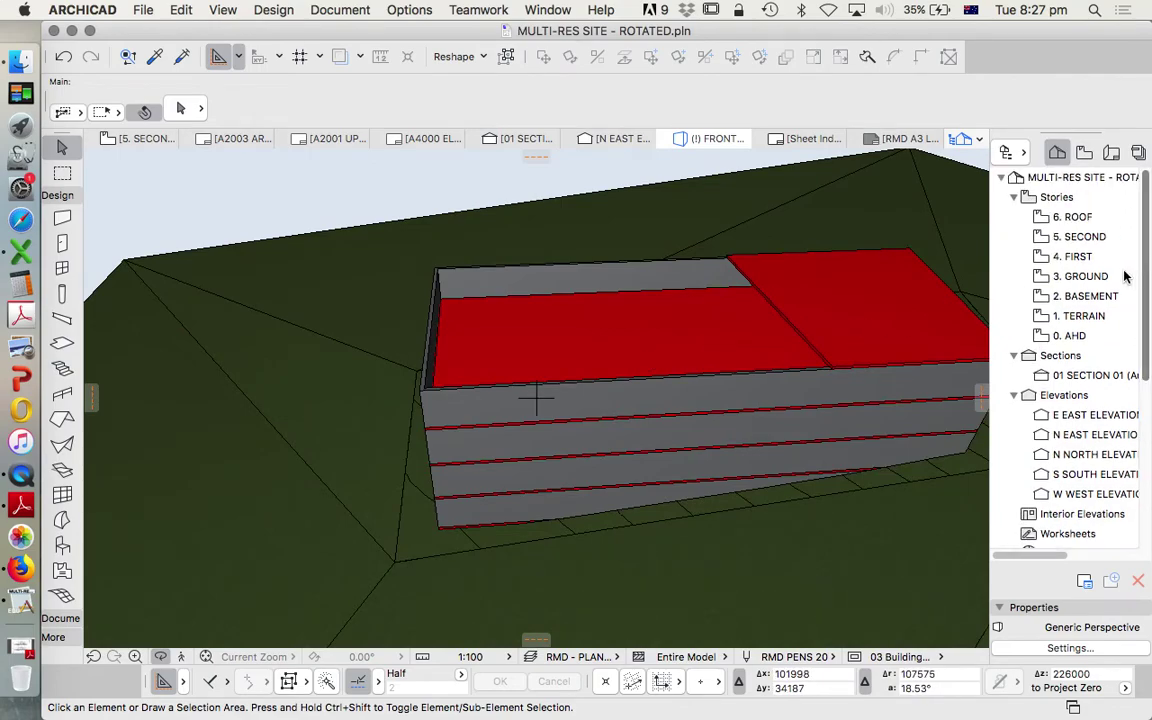
{"action": "double_click", "coordinate": [1080, 236]}
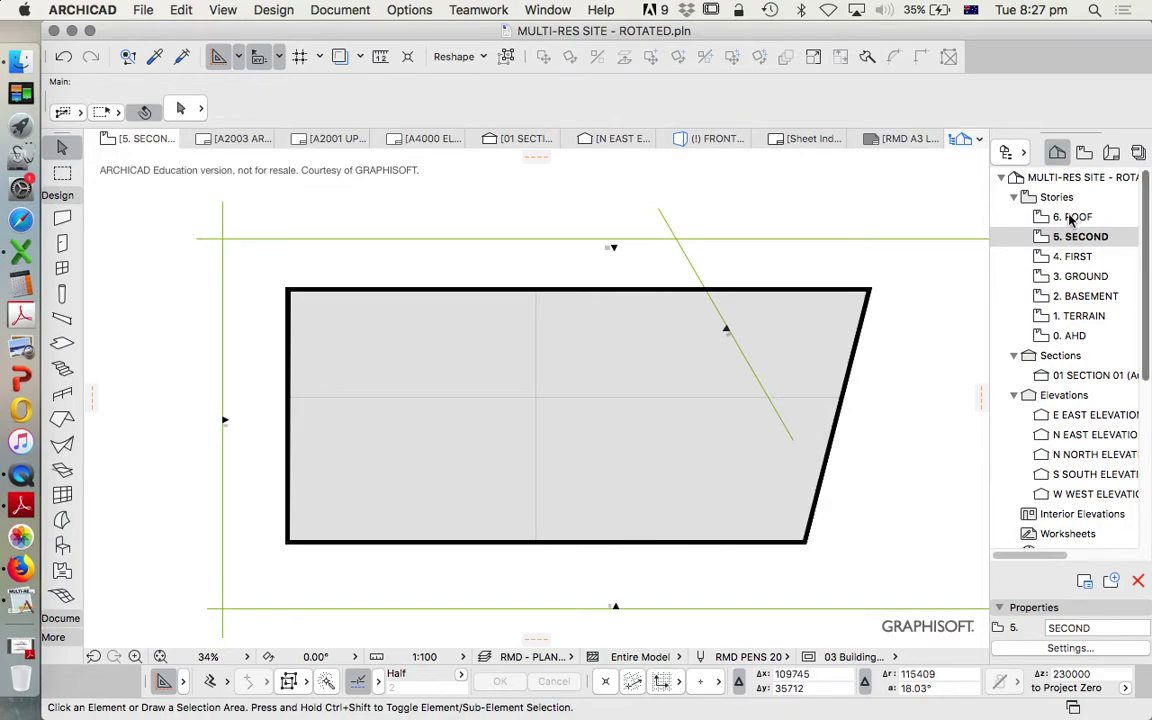
{"action": "left_click", "coordinate": [726, 298]}
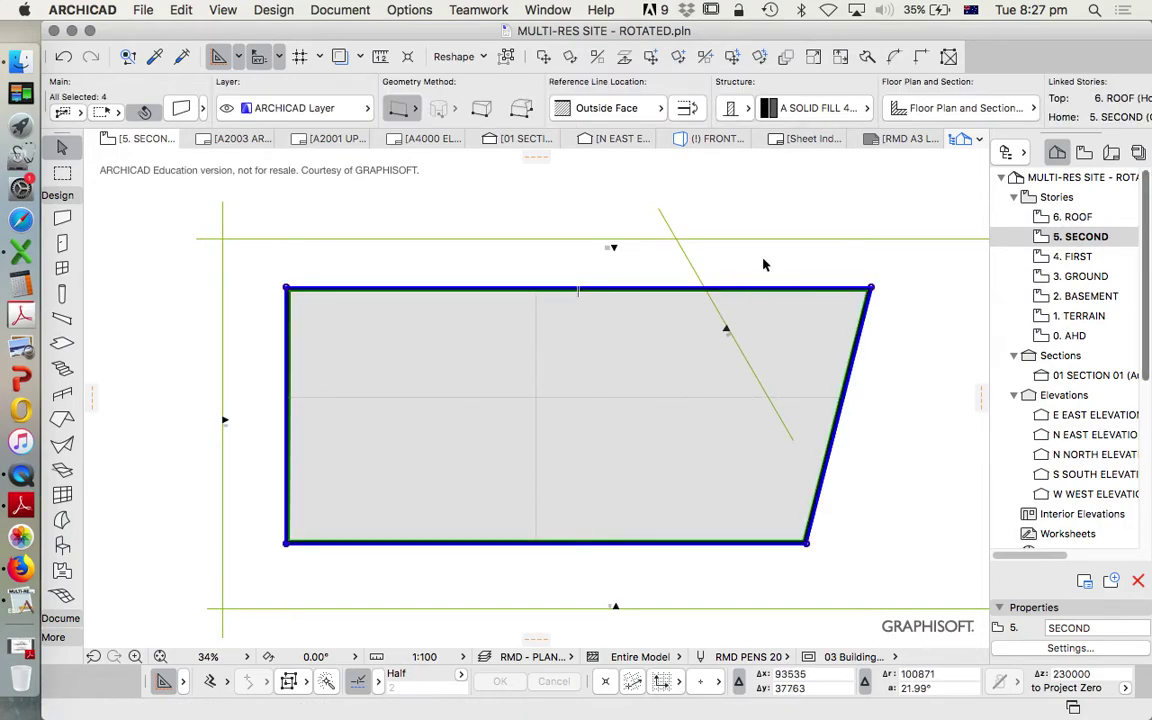
Step: Drag the slab's left wall into the middle of the SECOND storey slab as a dividing wall
{"action": "right_click", "coordinate": [1073, 220]}
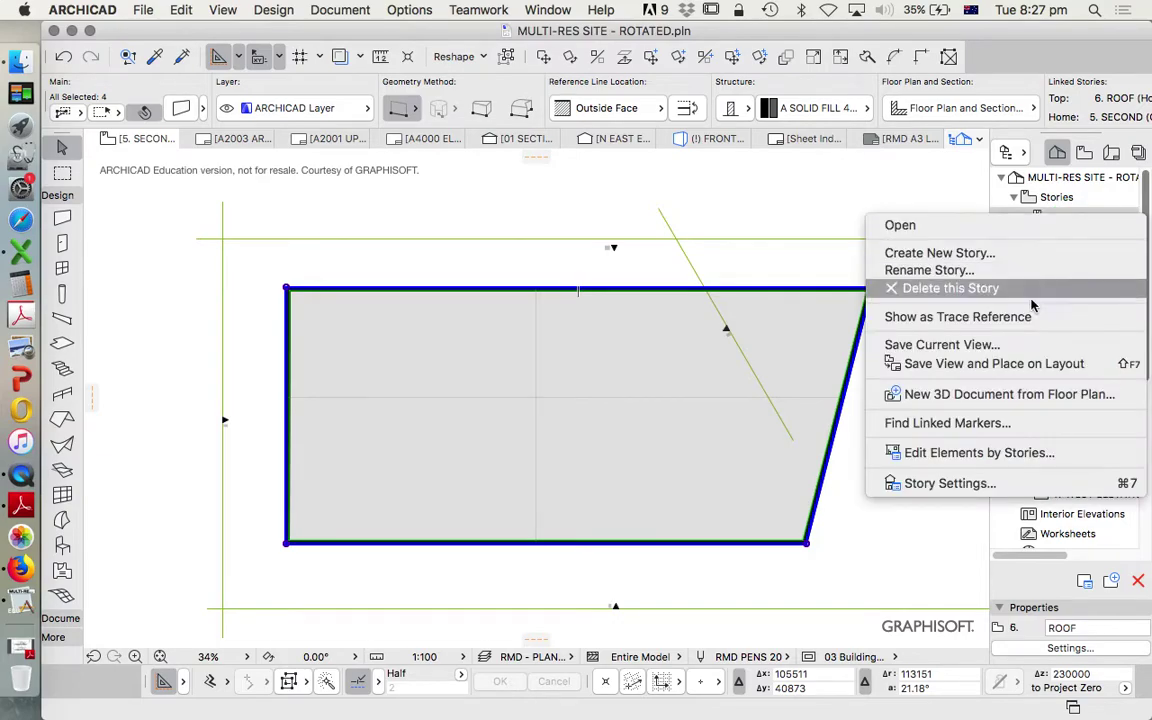
{"action": "left_click", "coordinate": [660, 364]}
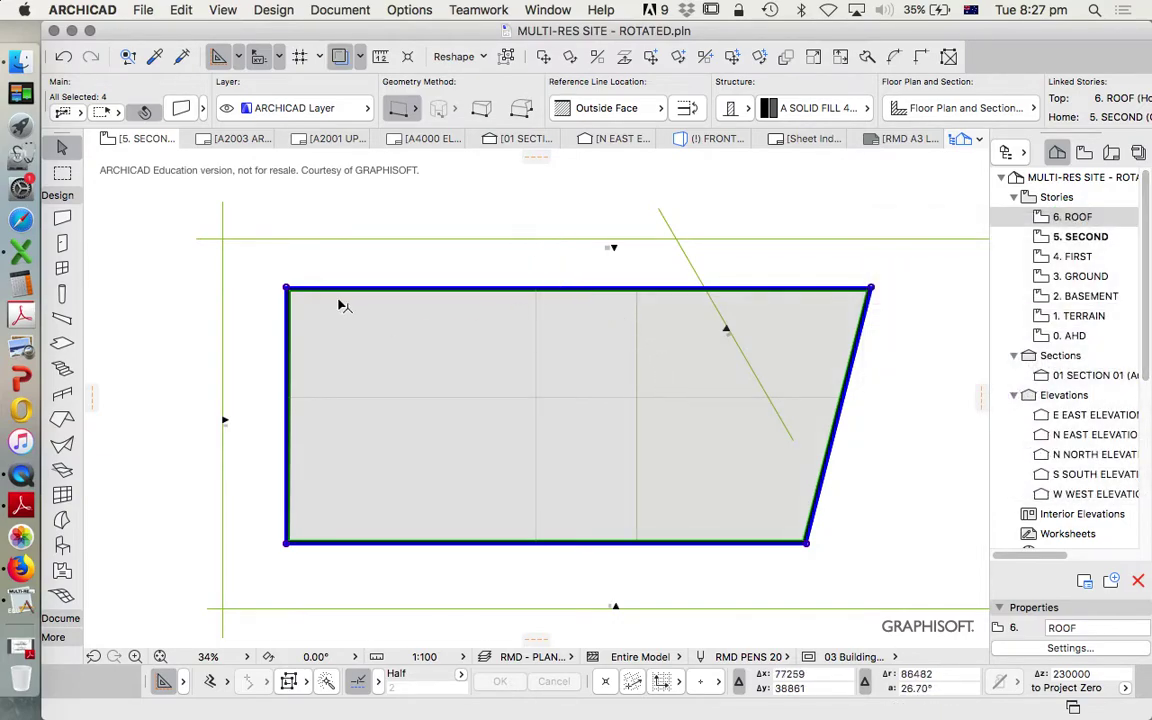
{"action": "left_click", "coordinate": [611, 246]}
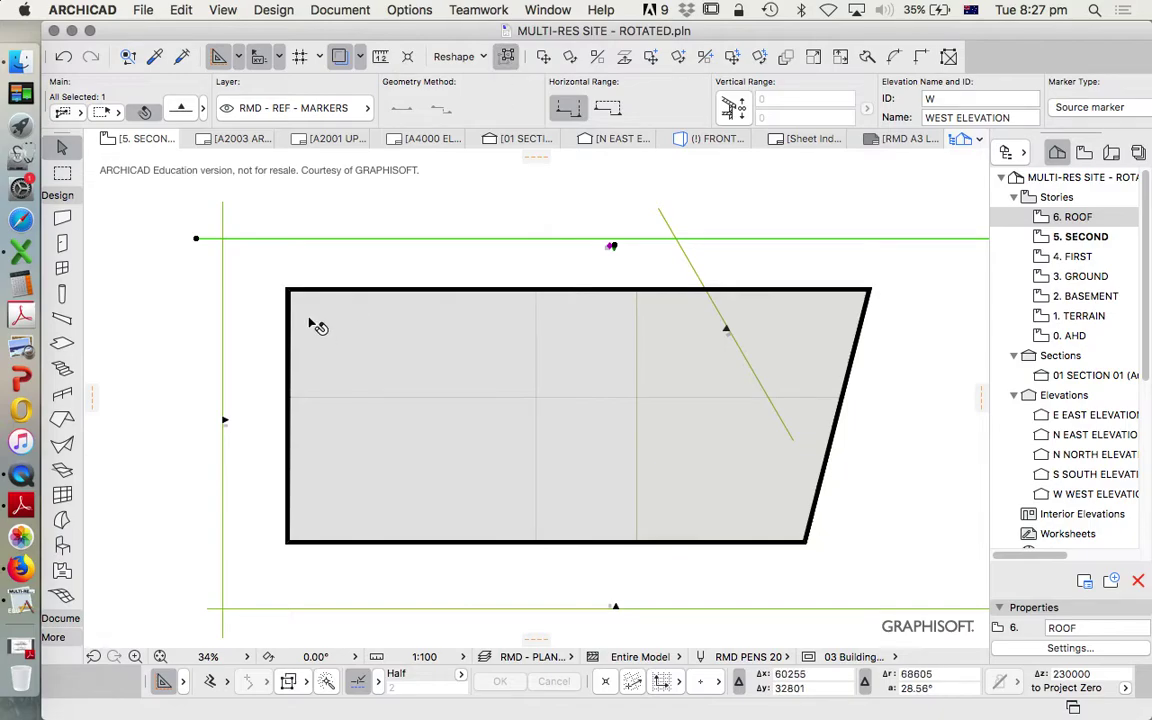
{"action": "left_click_drag", "start_coordinate": [291, 314], "coordinate": [628, 318]}
{"action": "scroll", "coordinate": [684, 311], "scroll_direction": "up", "scroll_amount": 2}
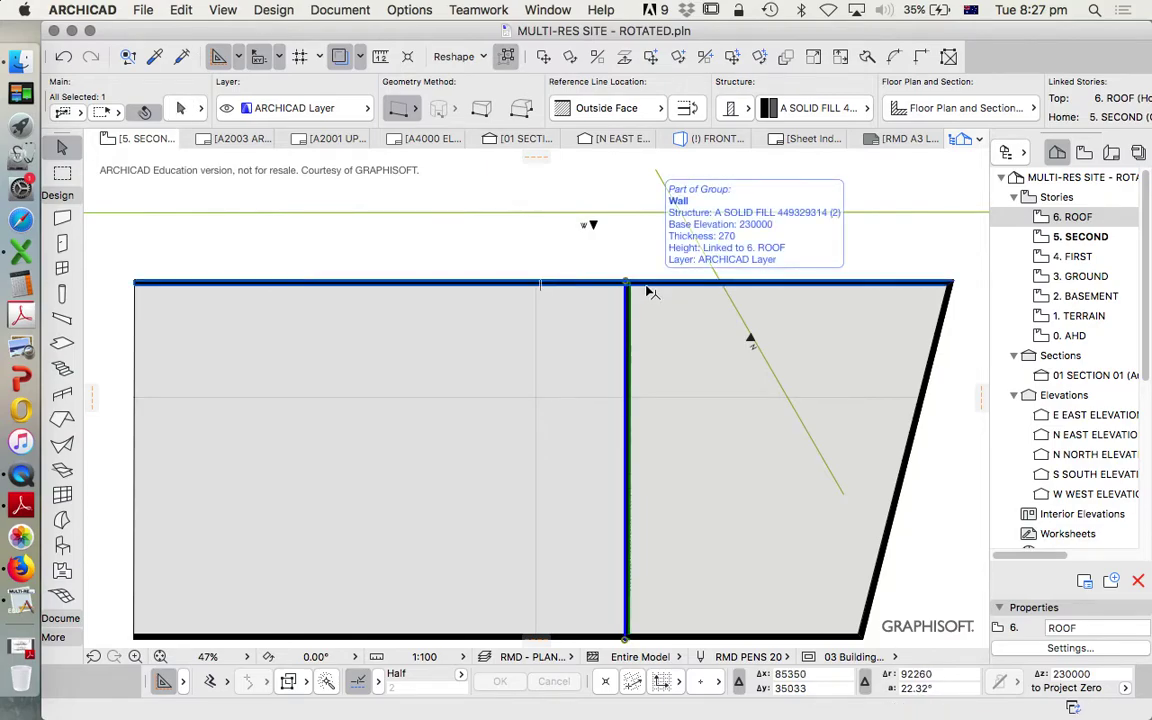
{"action": "scroll", "coordinate": [651, 291], "scroll_direction": "up", "scroll_amount": 2}
{"action": "left_click", "coordinate": [650, 287], "text": "shift"}
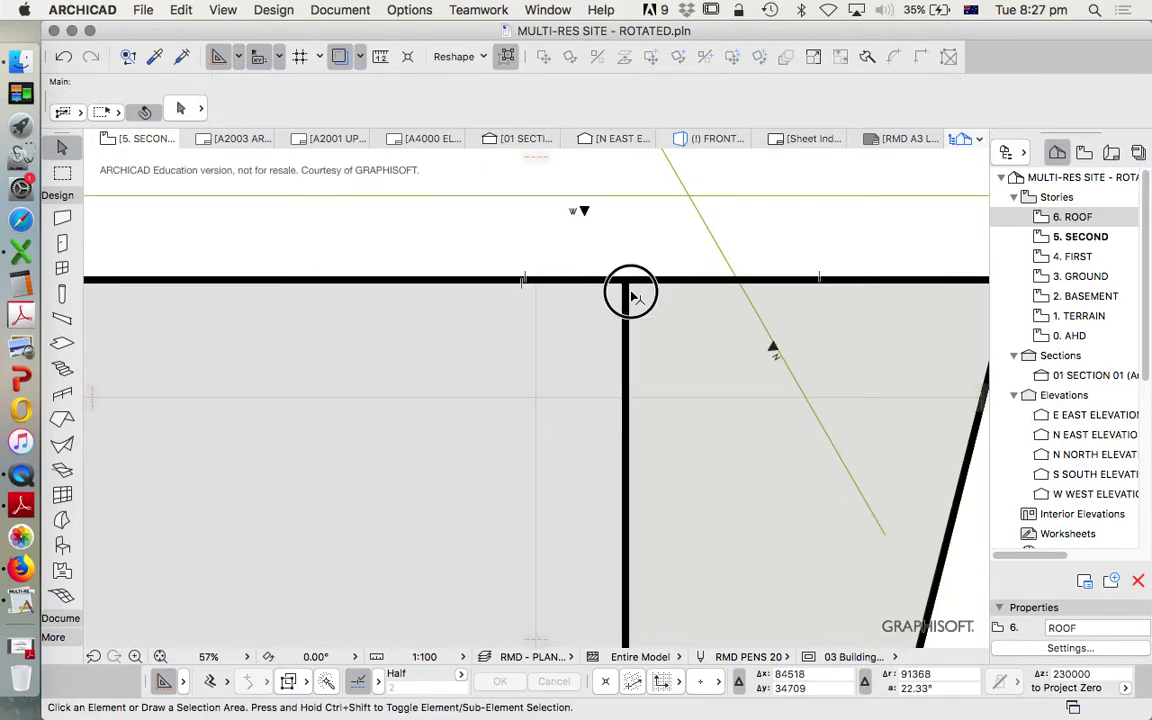
{"action": "scroll", "coordinate": [640, 258], "scroll_direction": "down", "scroll_amount": 2}
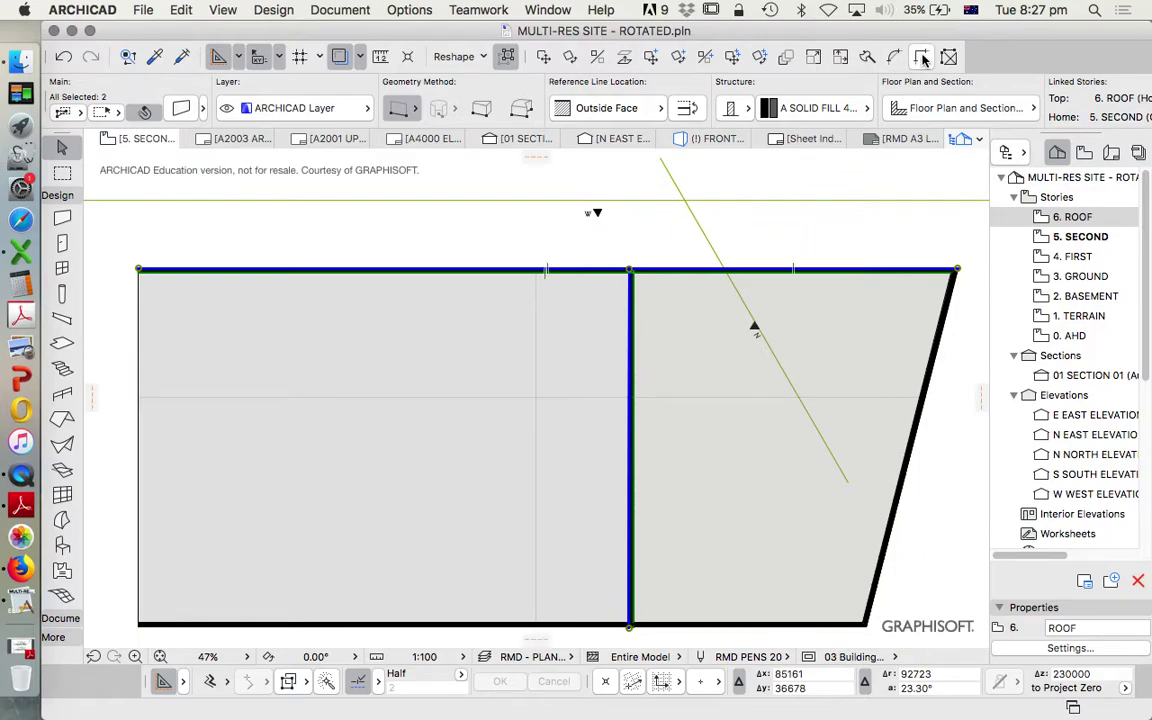
{"action": "left_click", "coordinate": [643, 287]}
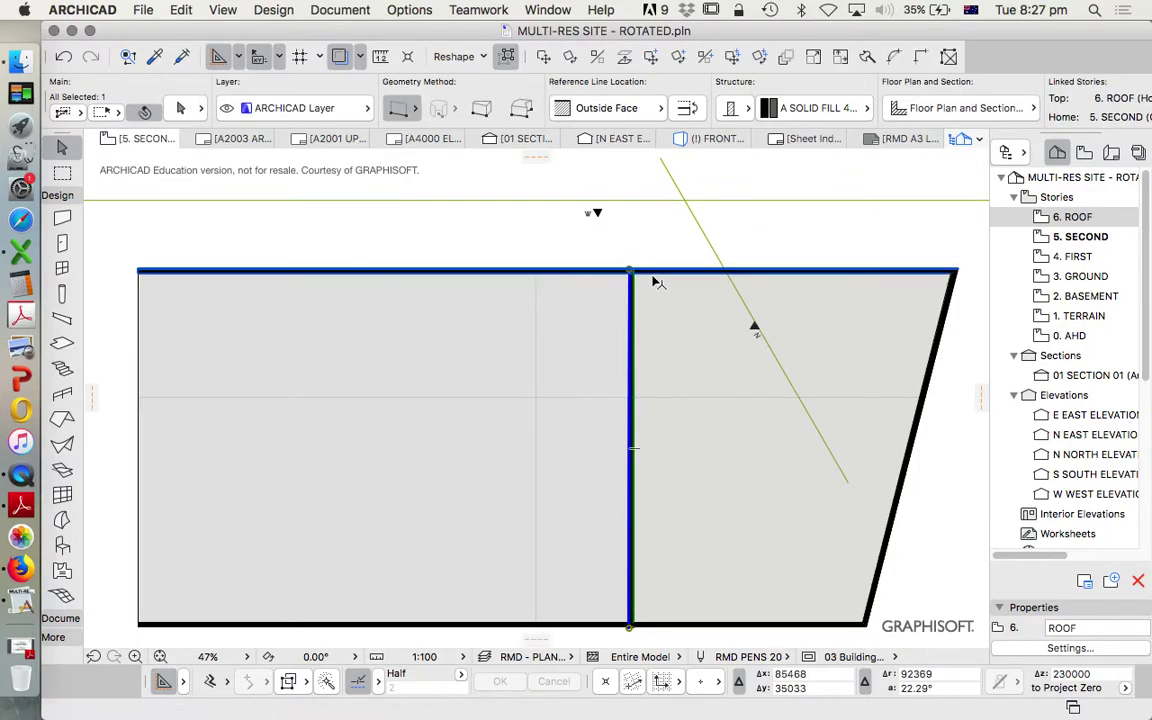
{"action": "left_click", "coordinate": [655, 282], "text": "shift"}
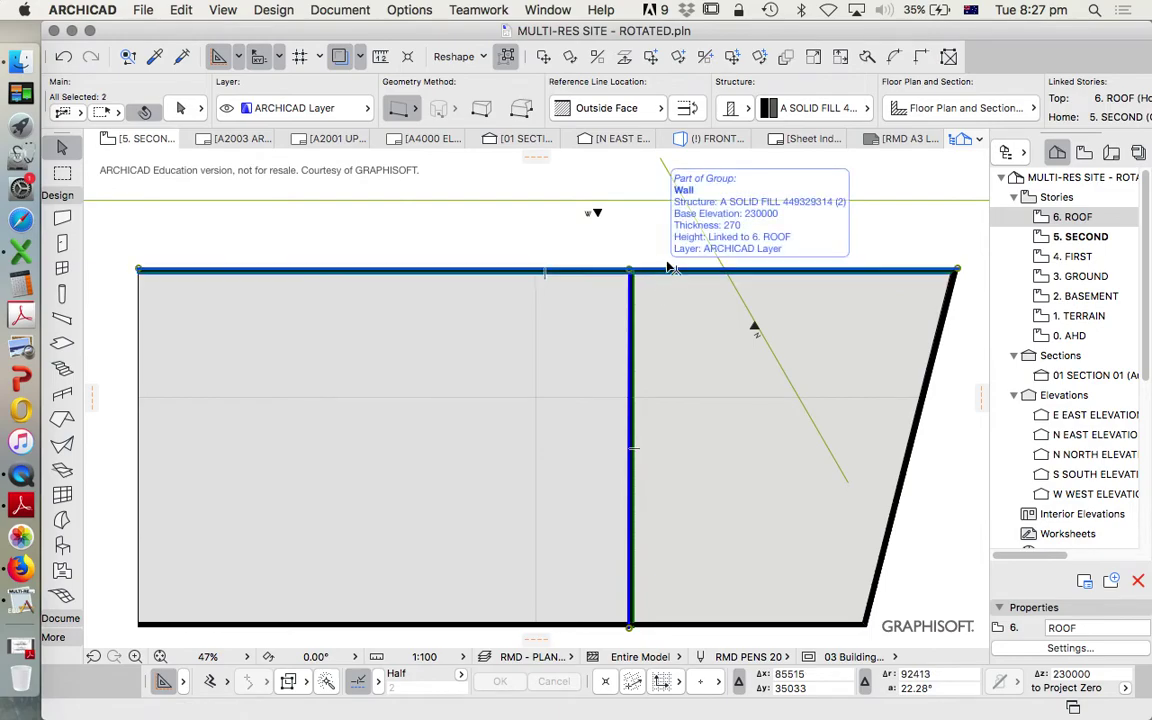
{"action": "left_click", "coordinate": [921, 58]}
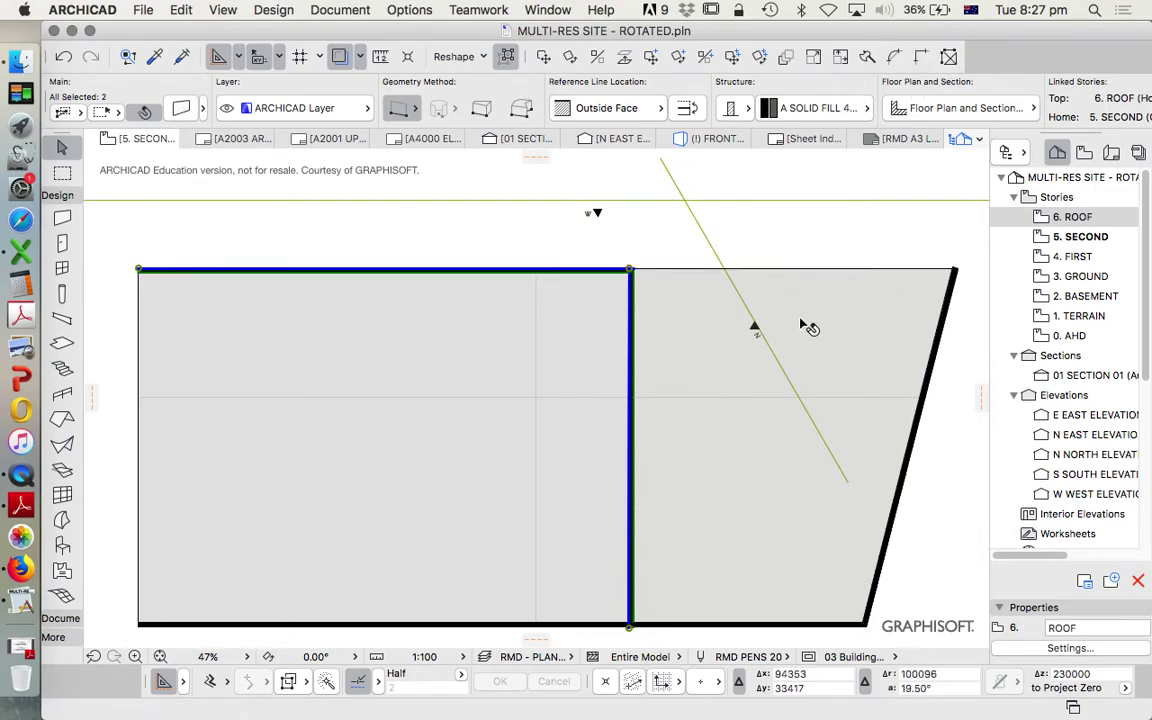
{"action": "left_click", "coordinate": [810, 219]}
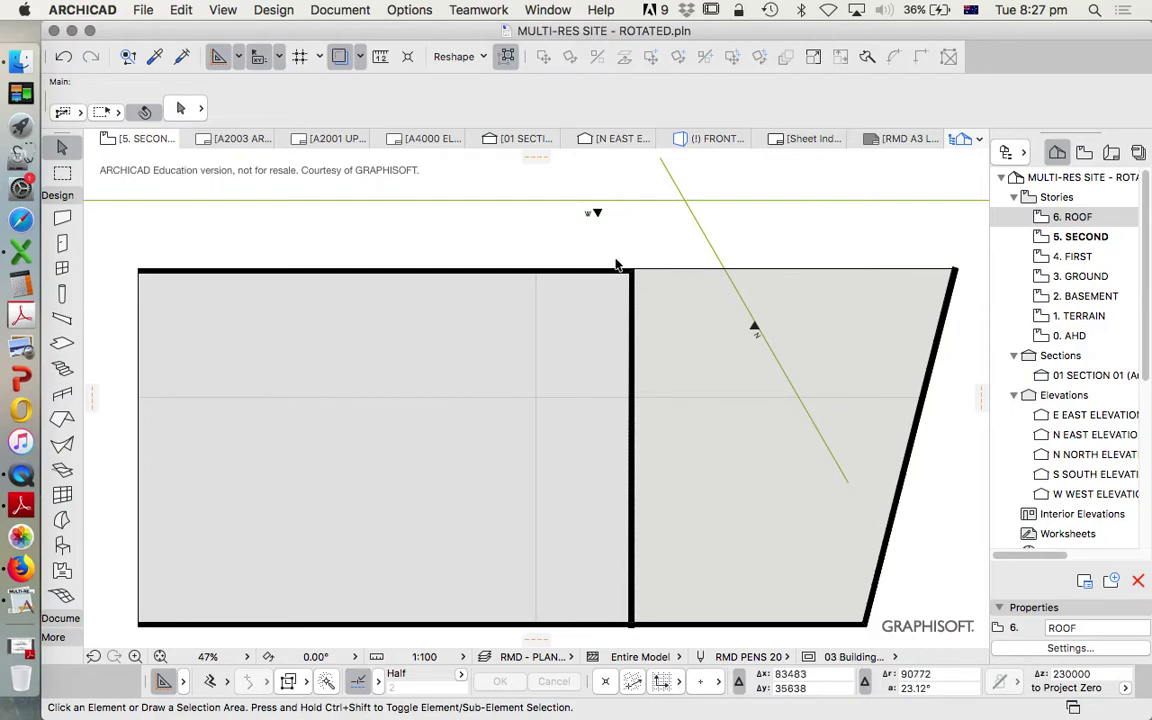
{"action": "left_click", "coordinate": [564, 274]}
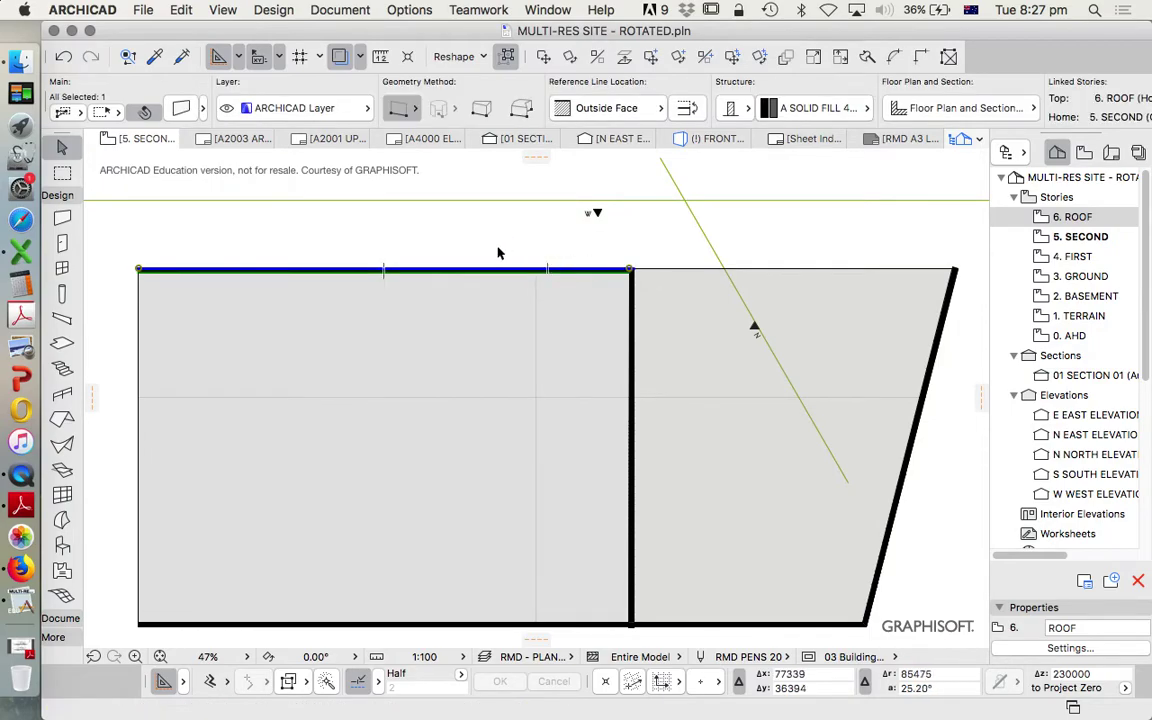
{"action": "key", "text": "super+z"}
{"action": "key", "text": "Escape"}
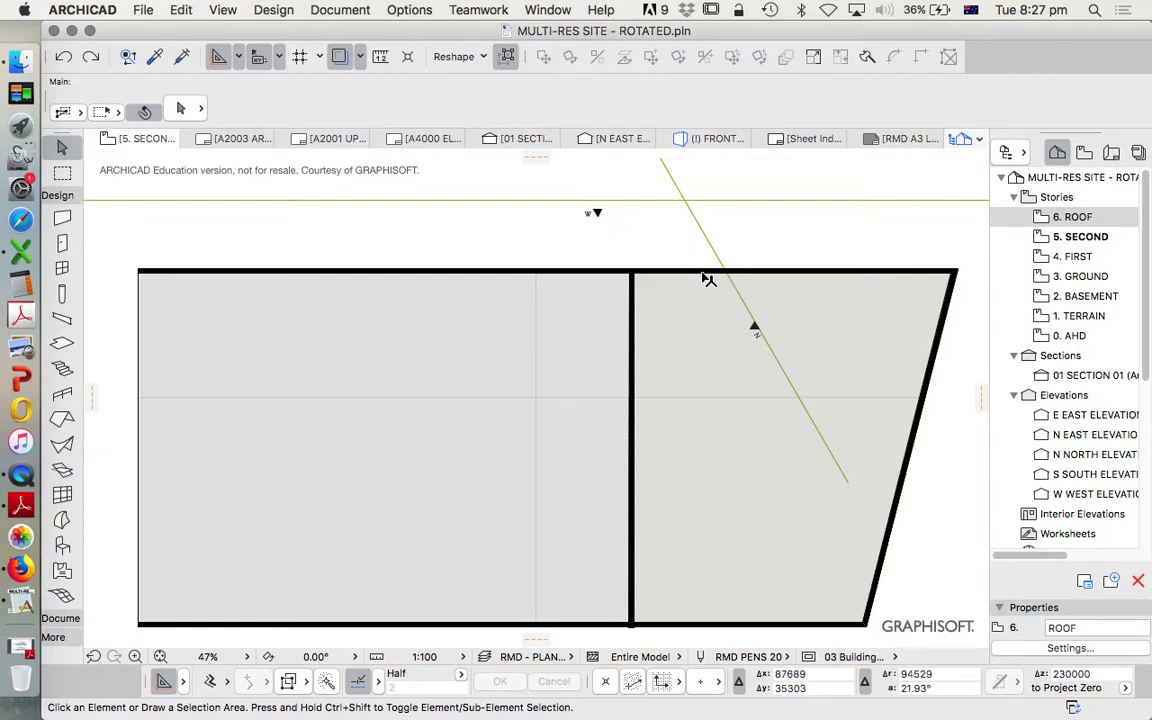
Step: Stretch the top wall's left end so it starts at the dividing wall
{"action": "left_click", "coordinate": [150, 269]}
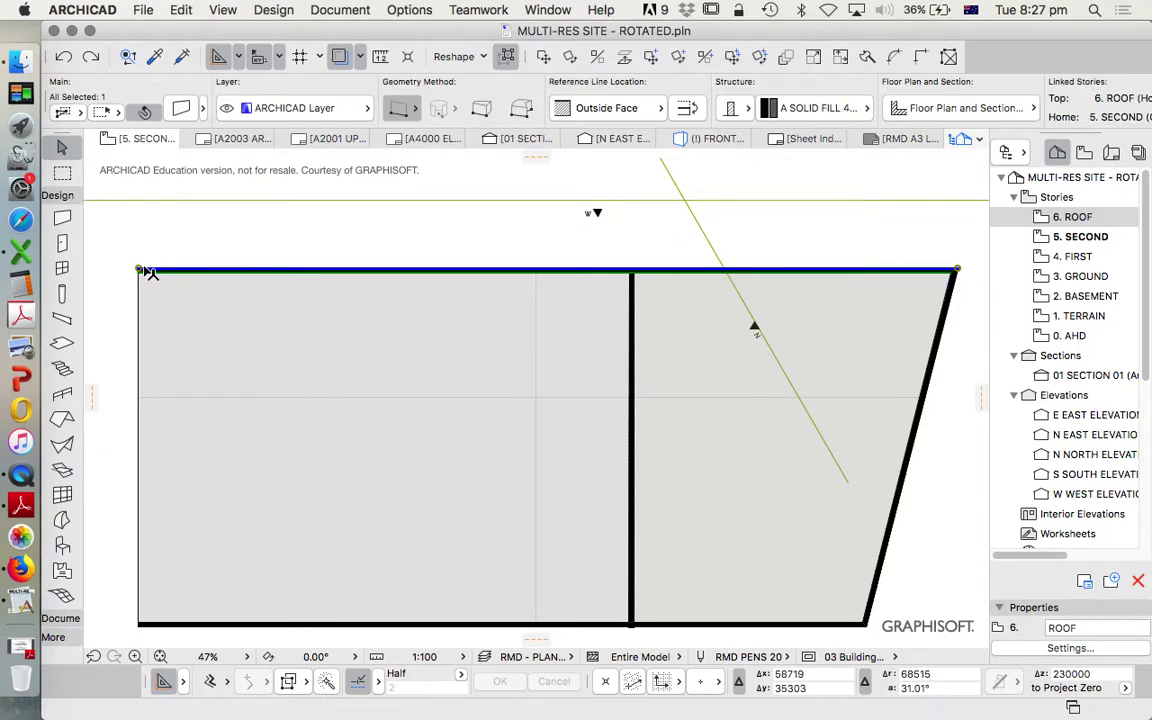
{"action": "left_click", "coordinate": [140, 269]}
{"action": "scroll", "coordinate": [620, 262], "scroll_direction": "up", "scroll_amount": 3}
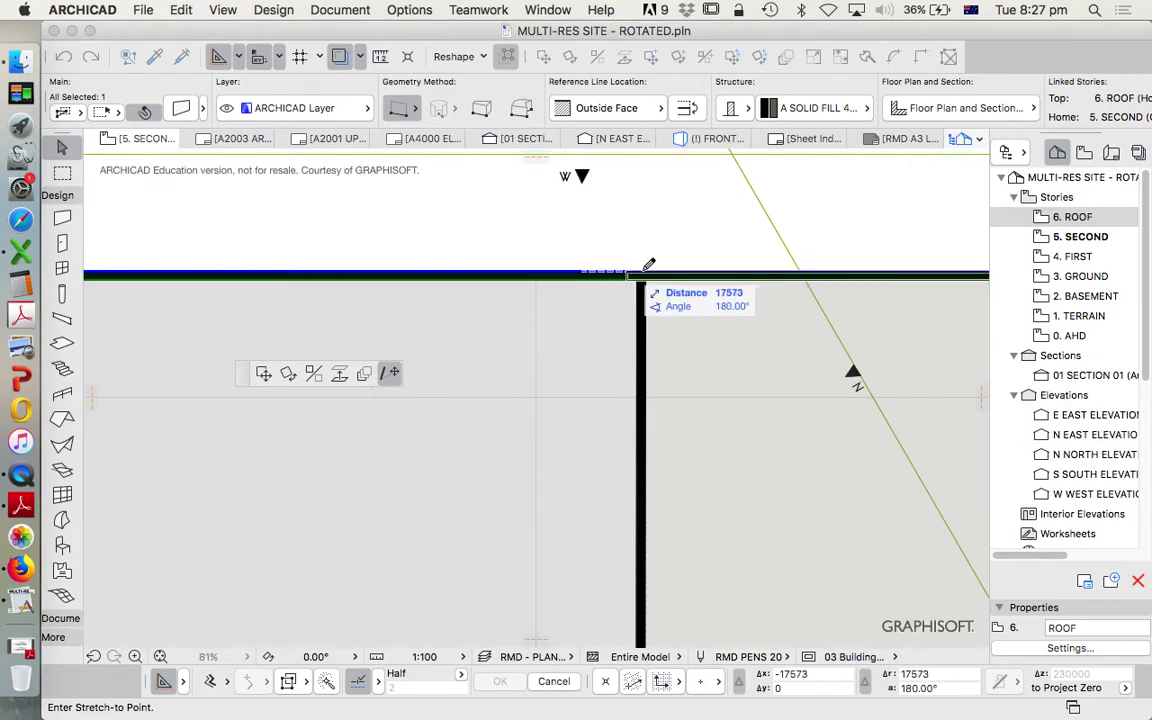
{"action": "scroll", "coordinate": [645, 266], "scroll_direction": "up", "scroll_amount": 3}
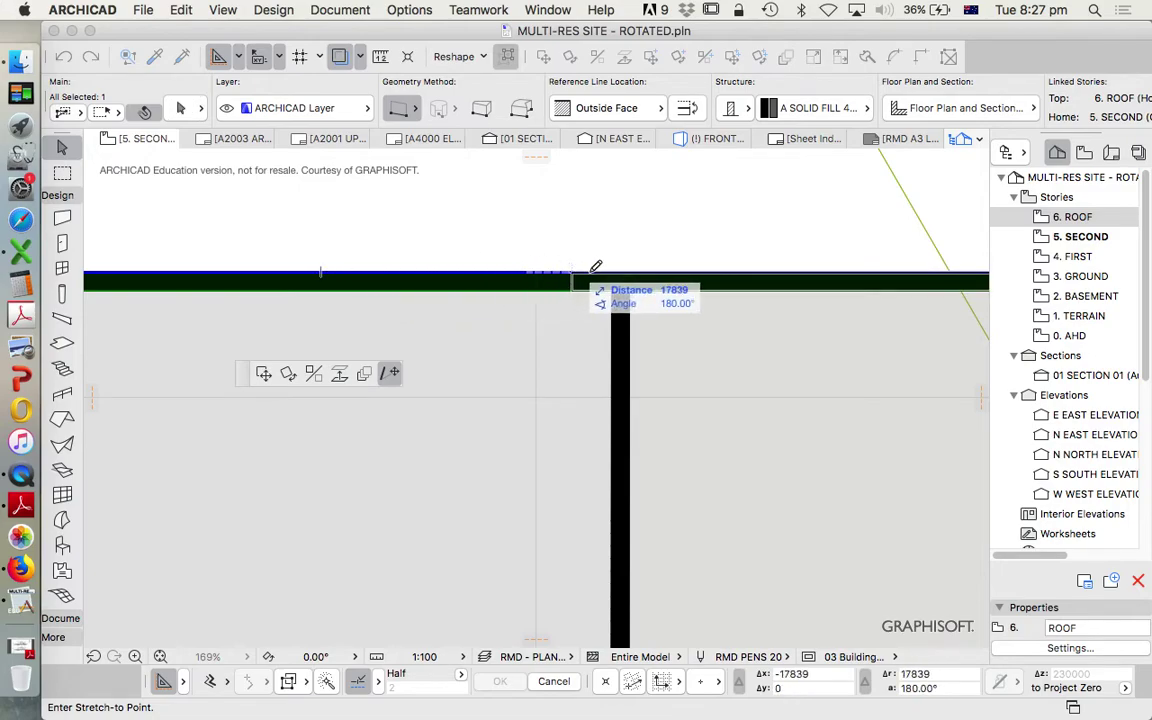
{"action": "left_click", "coordinate": [617, 268]}
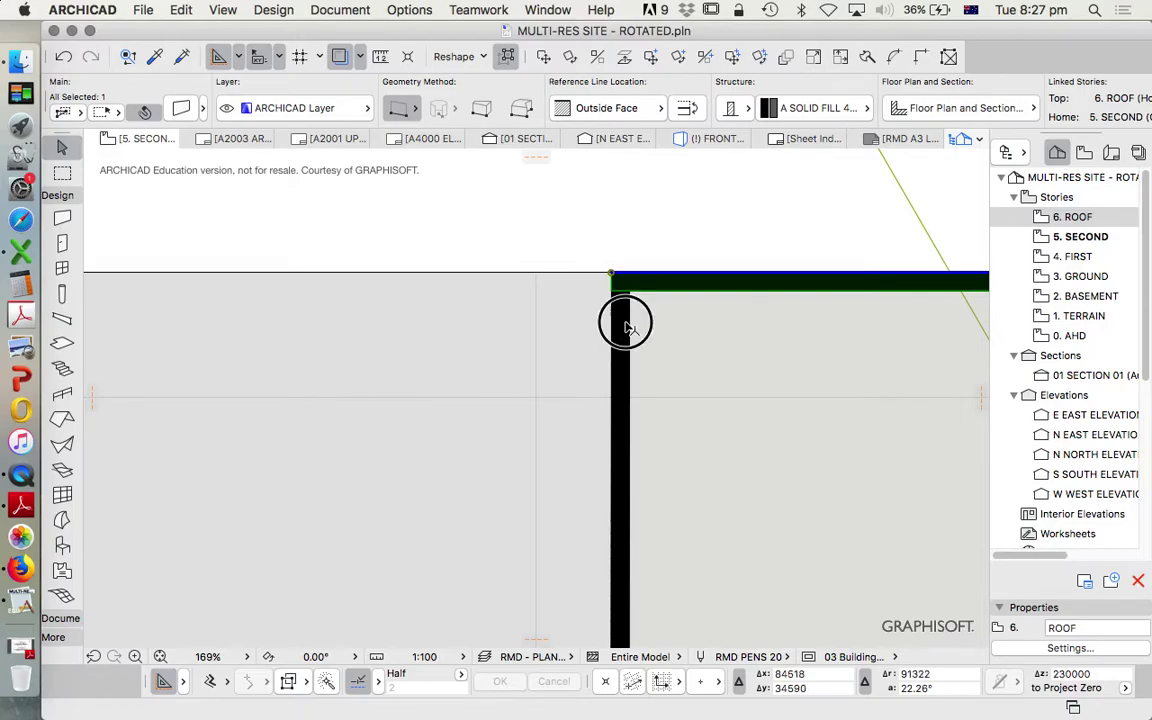
{"action": "scroll", "coordinate": [622, 315], "scroll_direction": "up", "scroll_amount": 5}
{"action": "scroll", "coordinate": [630, 300], "scroll_direction": "down", "scroll_amount": 10}
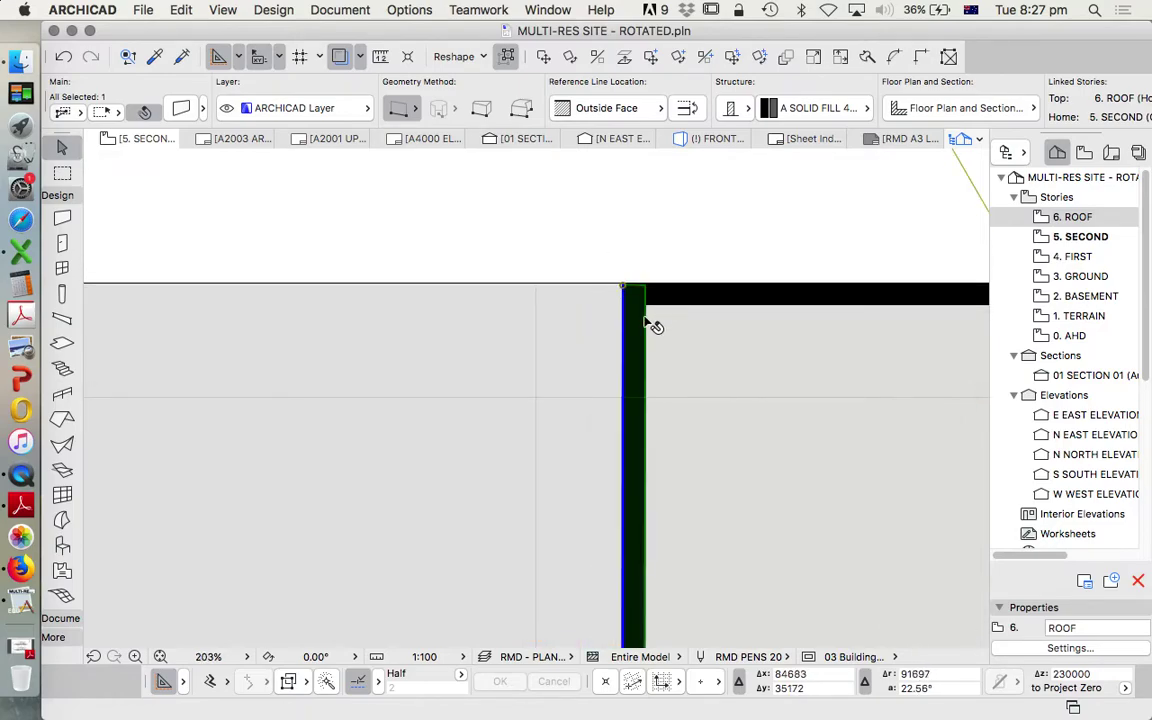
{"action": "scroll", "coordinate": [600, 245], "scroll_direction": "up", "scroll_amount": 8}
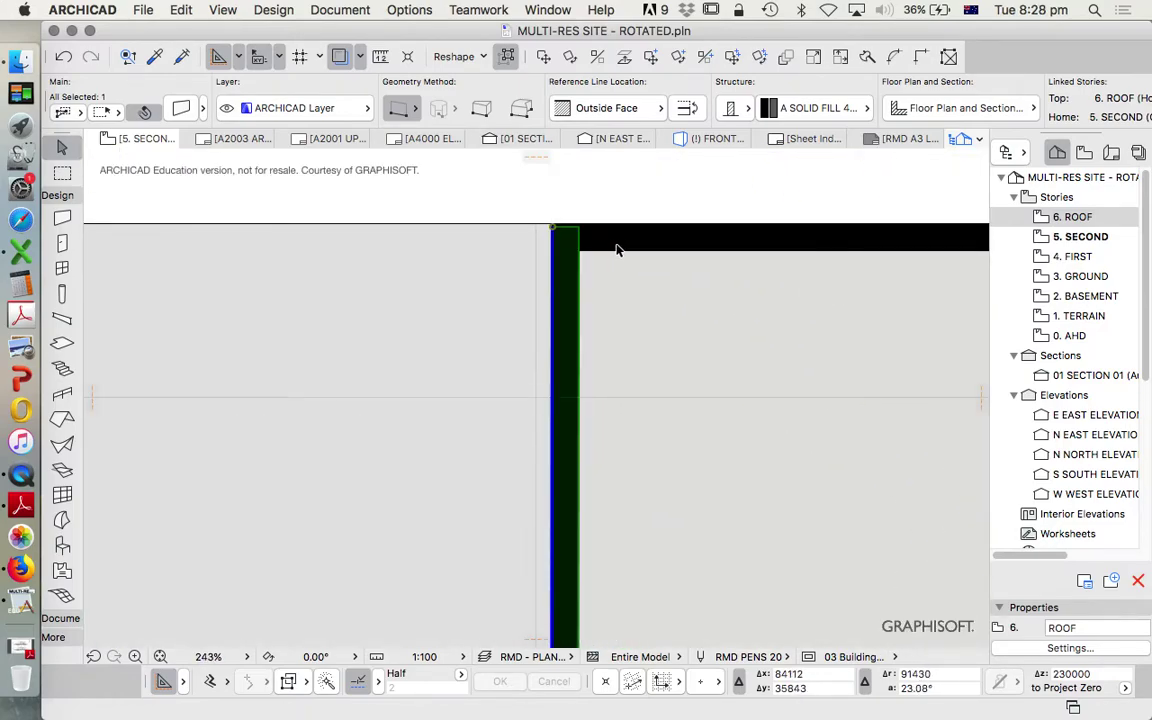
{"action": "left_click", "coordinate": [612, 253], "text": "shift"}
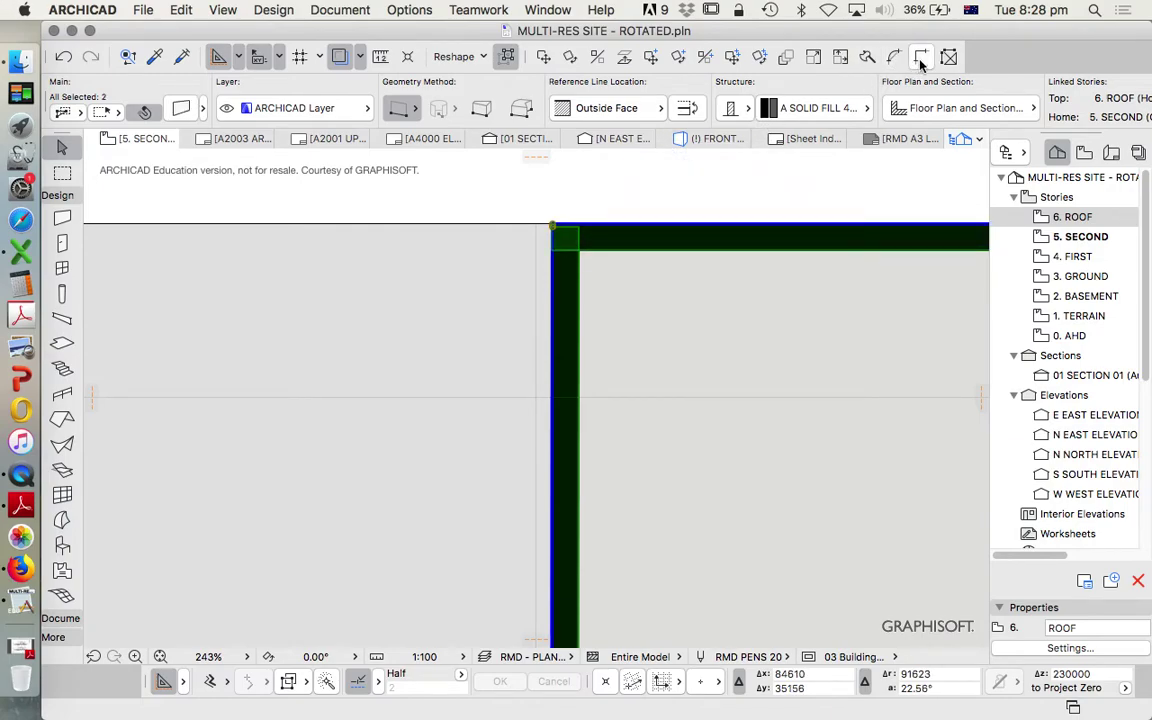
Step: Try joining the dividing wall and bottom wall into a corner, then undo the join
{"action": "left_click", "coordinate": [663, 213]}
{"action": "scroll", "coordinate": [753, 252], "scroll_direction": "down", "scroll_amount": 10}
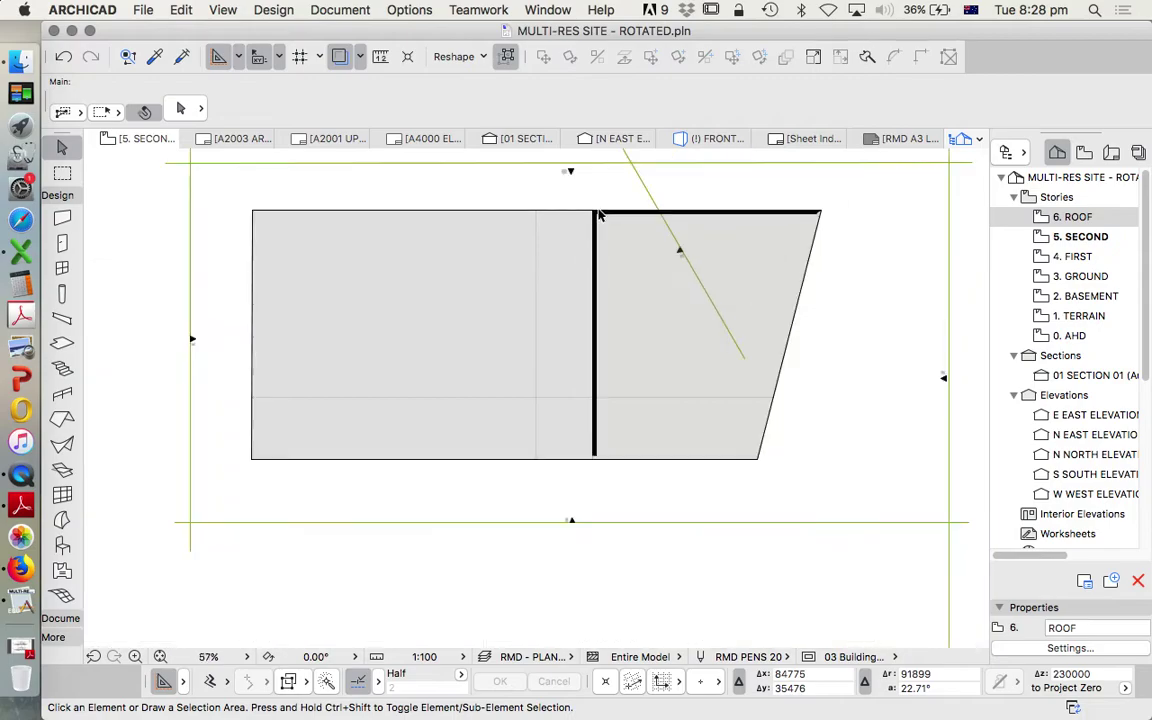
{"action": "scroll", "coordinate": [605, 345], "scroll_direction": "up", "scroll_amount": 15}
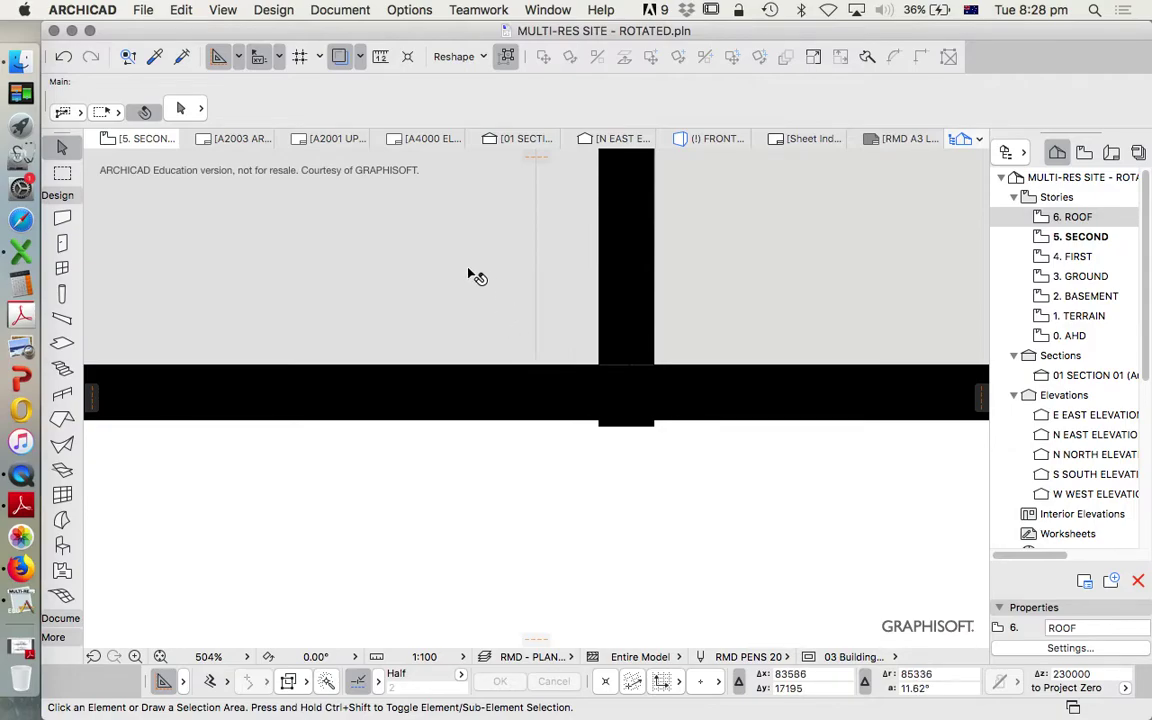
{"action": "mouse_move", "coordinate": [469, 272]}
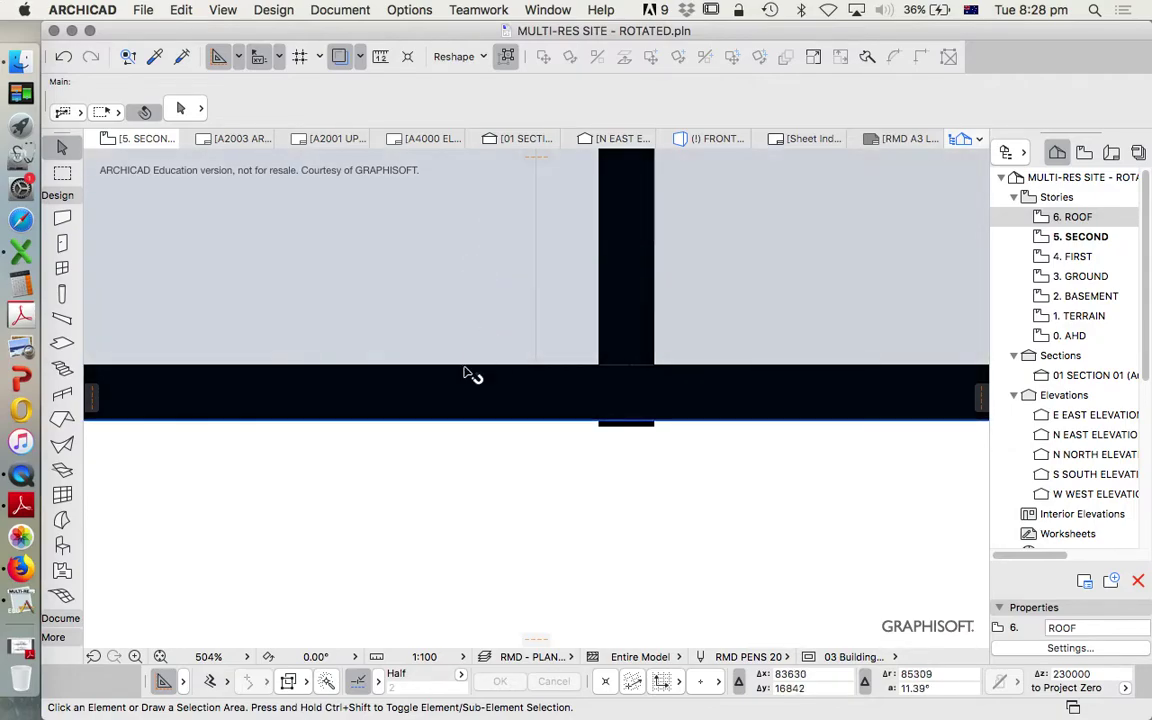
{"action": "scroll", "coordinate": [475, 400], "scroll_direction": "down", "scroll_amount": 5}
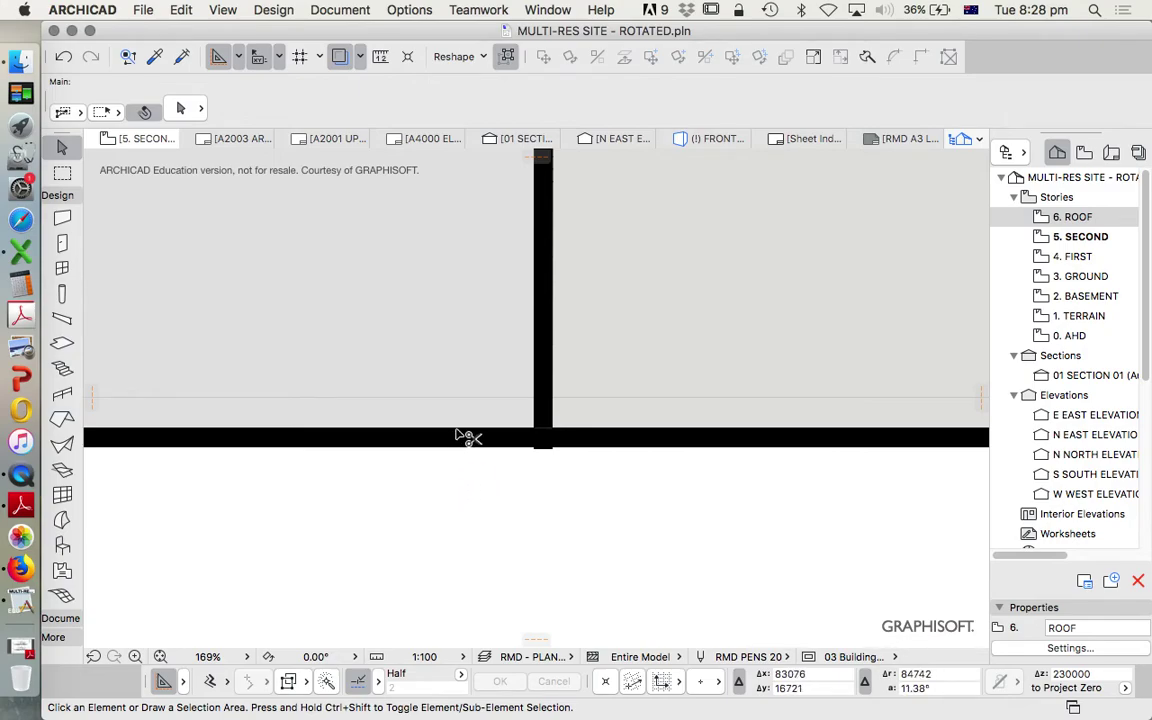
{"action": "scroll", "coordinate": [458, 437], "scroll_direction": "down", "scroll_amount": 9}
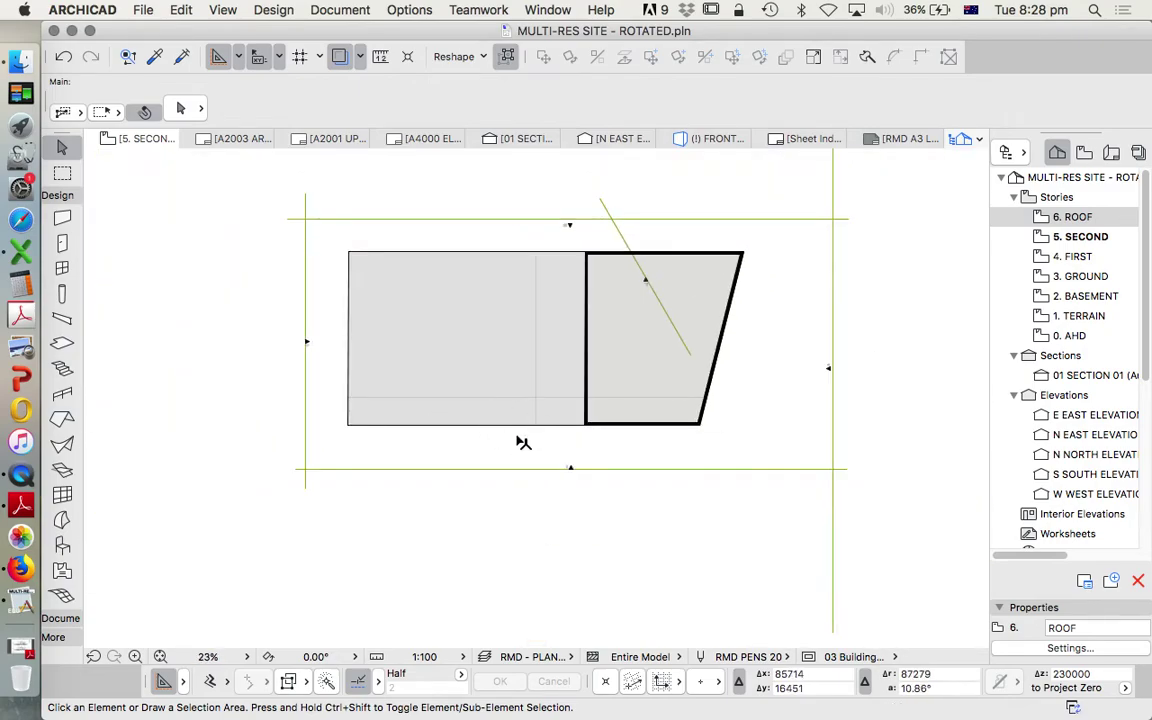
{"action": "scroll", "coordinate": [575, 420], "scroll_direction": "up", "scroll_amount": 14}
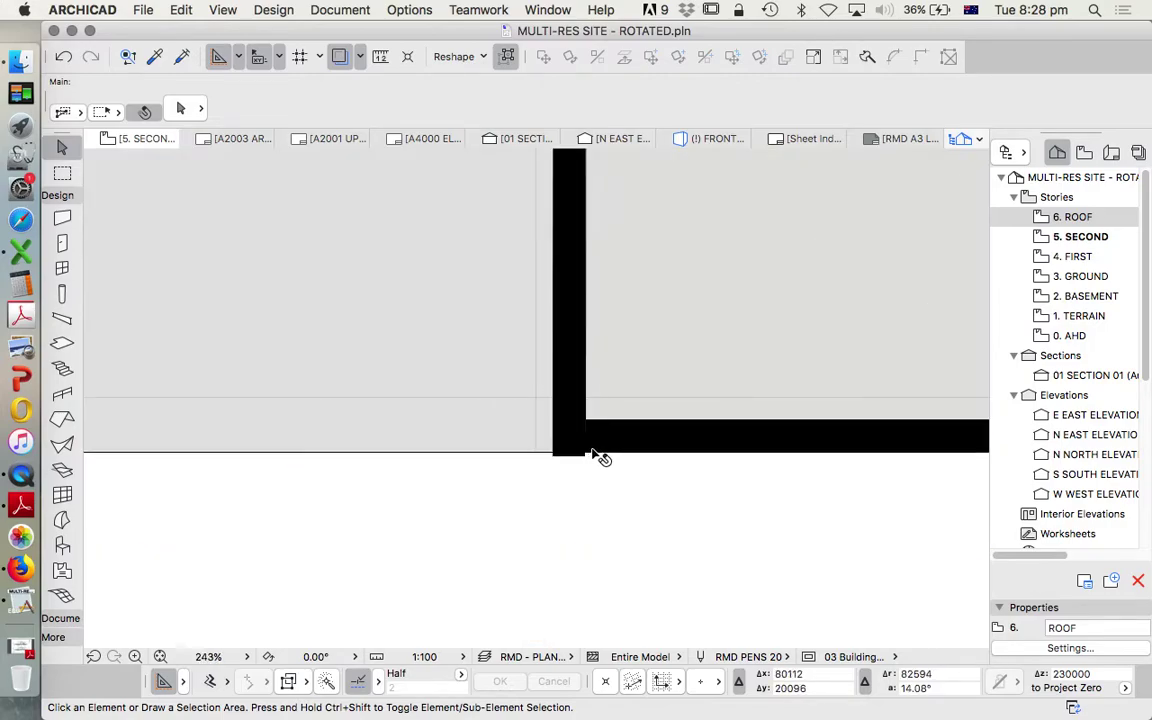
{"action": "left_click", "coordinate": [553, 378]}
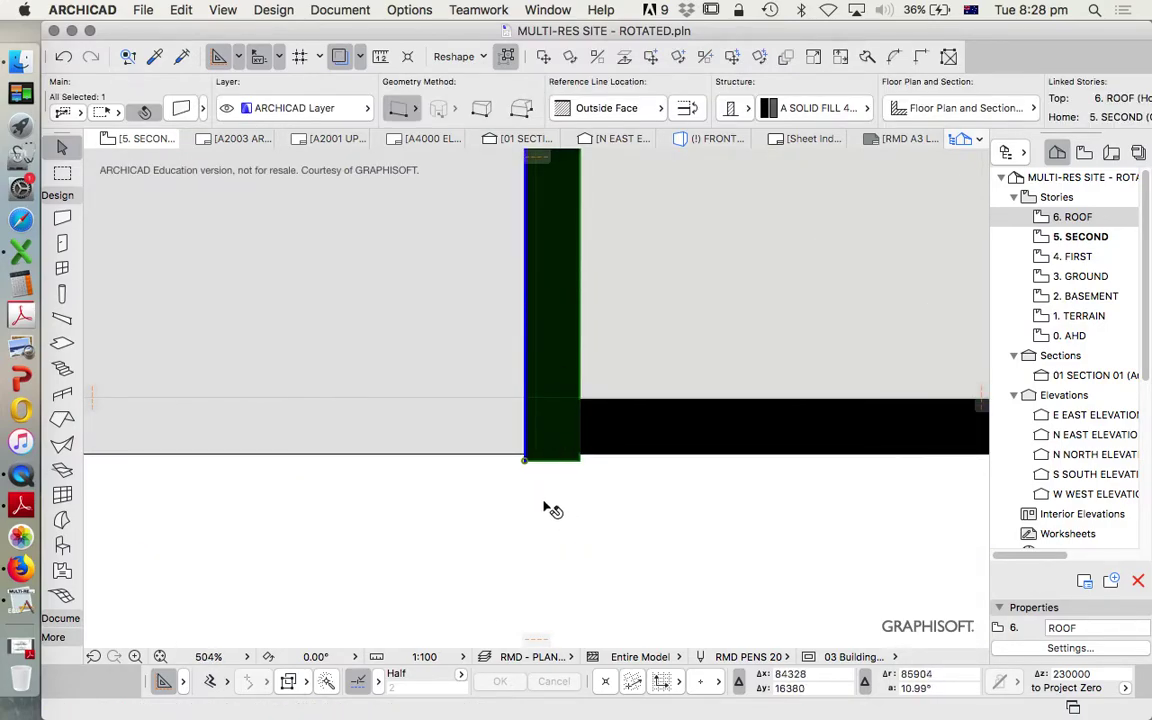
{"action": "left_click", "coordinate": [622, 437], "text": "shift"}
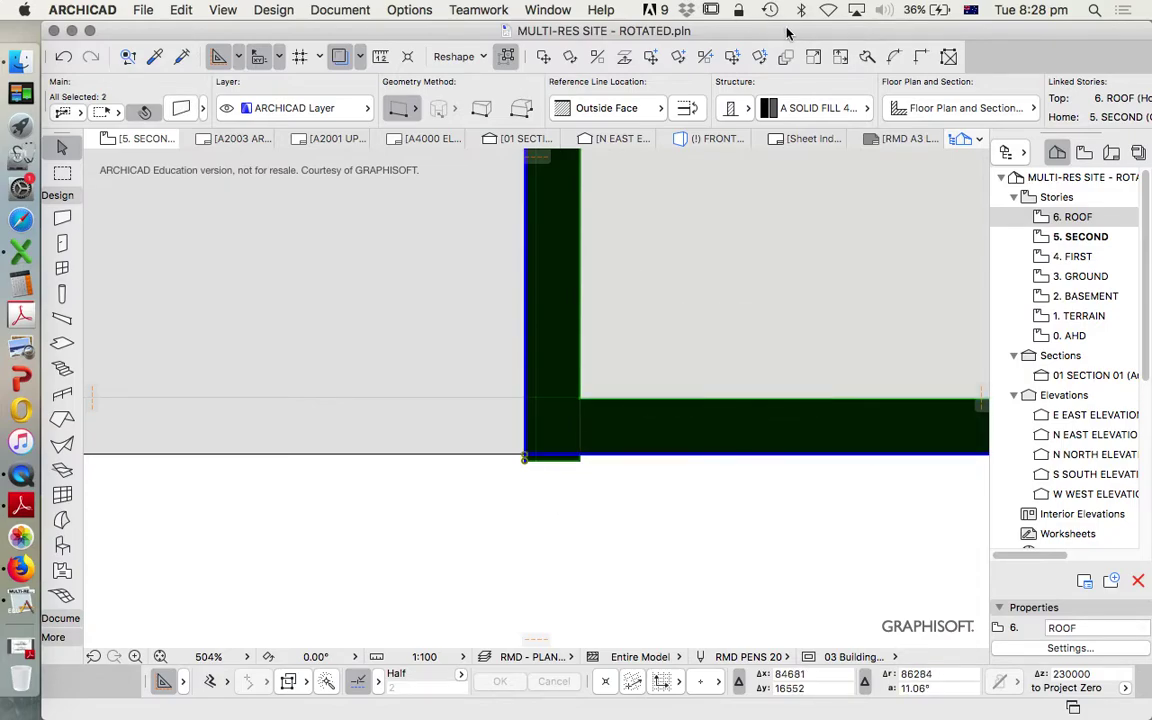
{"action": "left_click", "coordinate": [920, 57]}
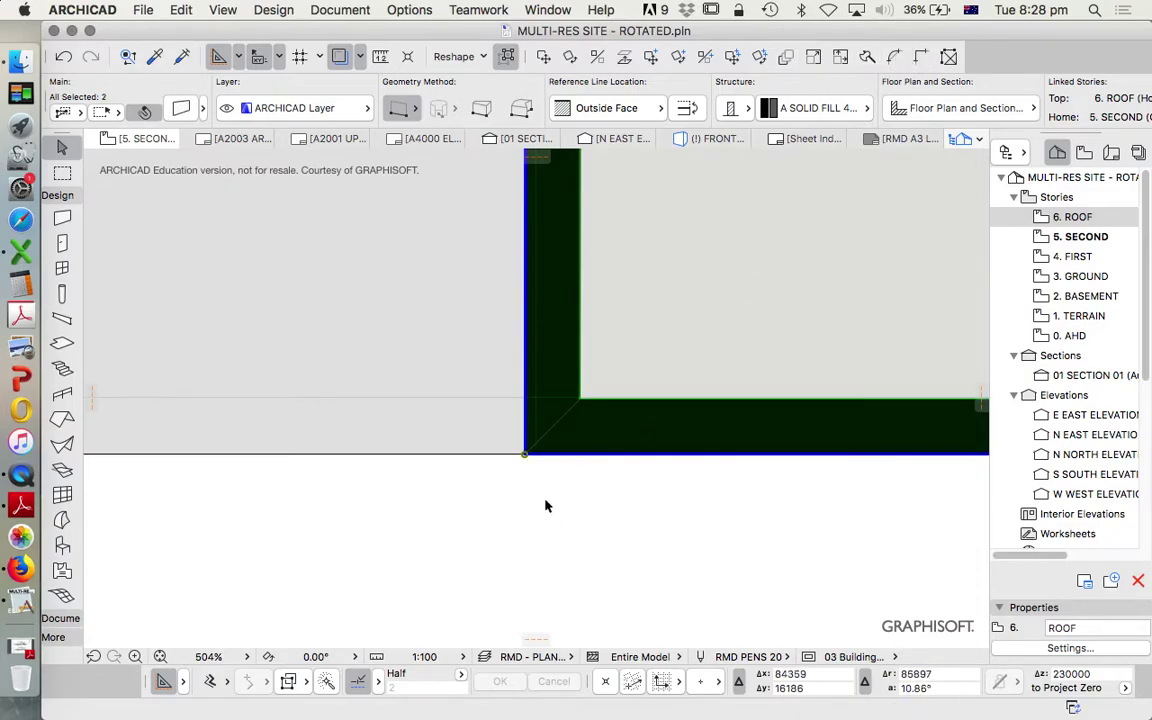
{"action": "key", "text": "super+z"}
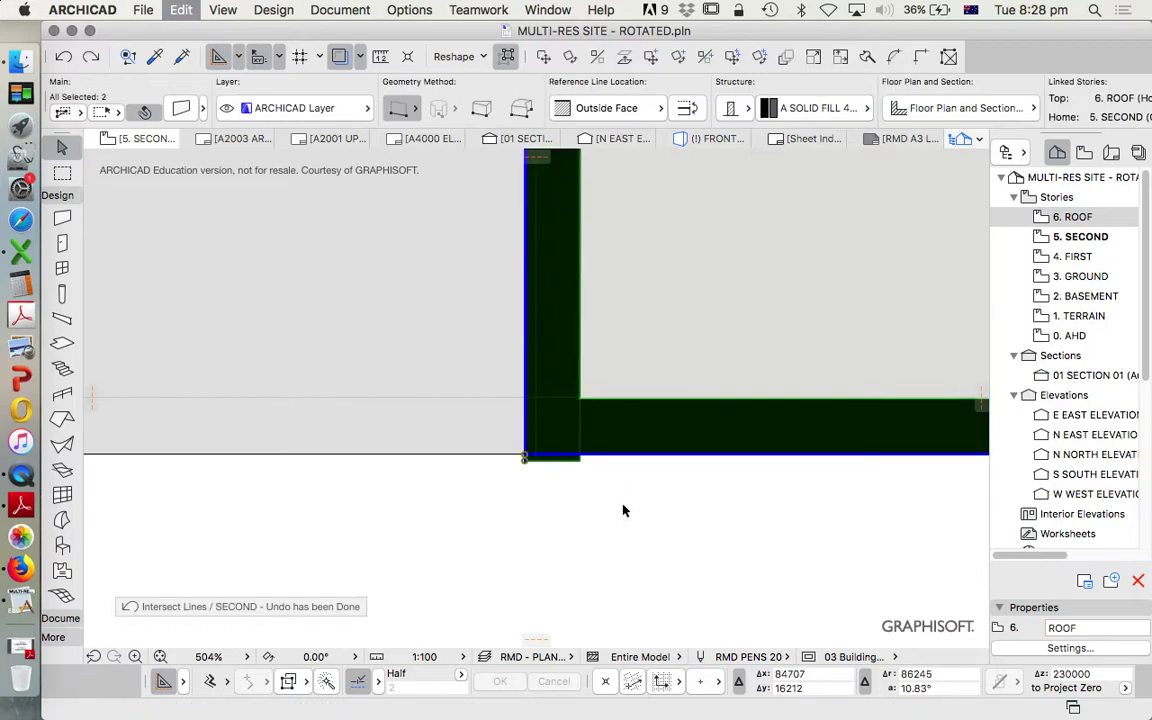
Step: Attempt stretching the dividing wall's bottom end, cancel, then show the entire model in 3D
{"action": "left_click", "coordinate": [532, 465]}
{"action": "left_click", "coordinate": [530, 458]}
{"action": "left_click", "coordinate": [525, 457]}
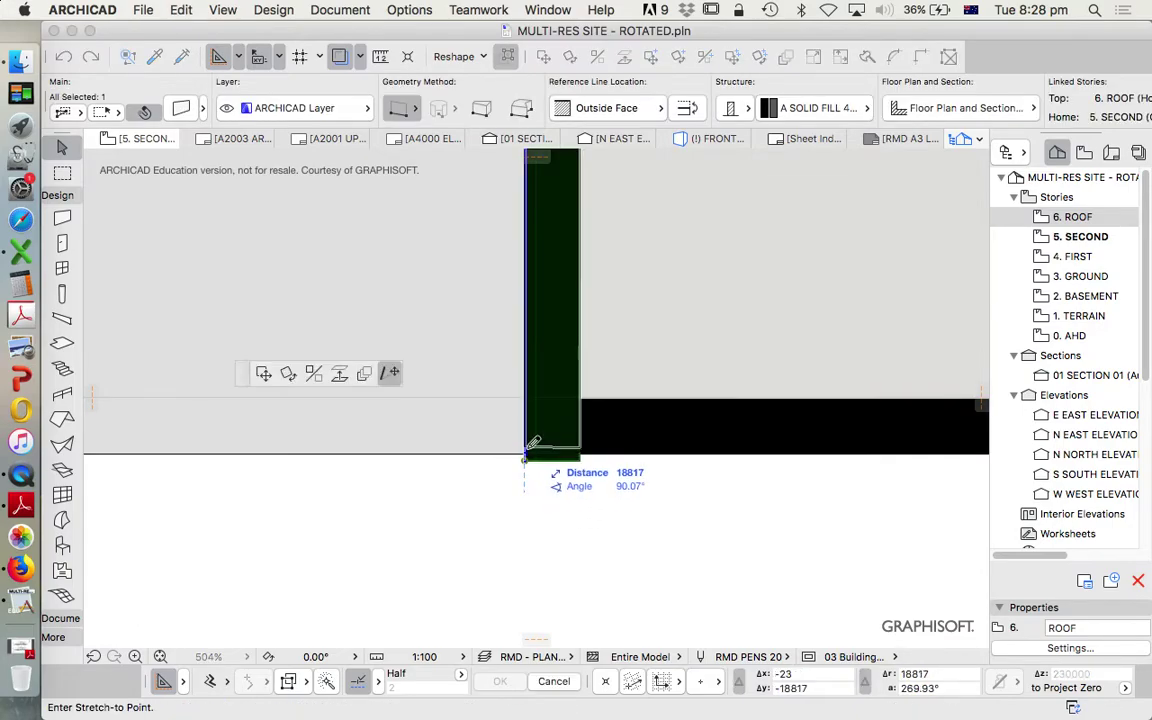
{"action": "key", "text": "Escape"}
{"action": "key", "text": "Escape"}
{"action": "scroll", "coordinate": [556, 488], "scroll_direction": "down", "scroll_amount": 10}
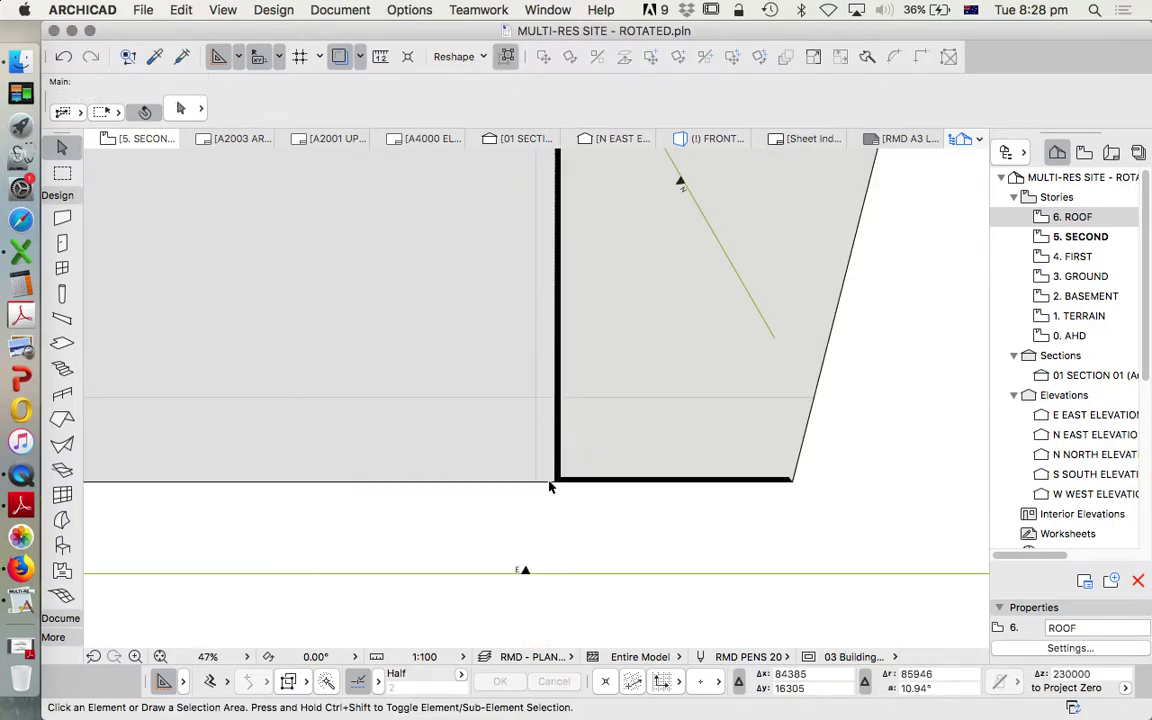
{"action": "scroll", "coordinate": [550, 487], "scroll_direction": "down", "scroll_amount": 3}
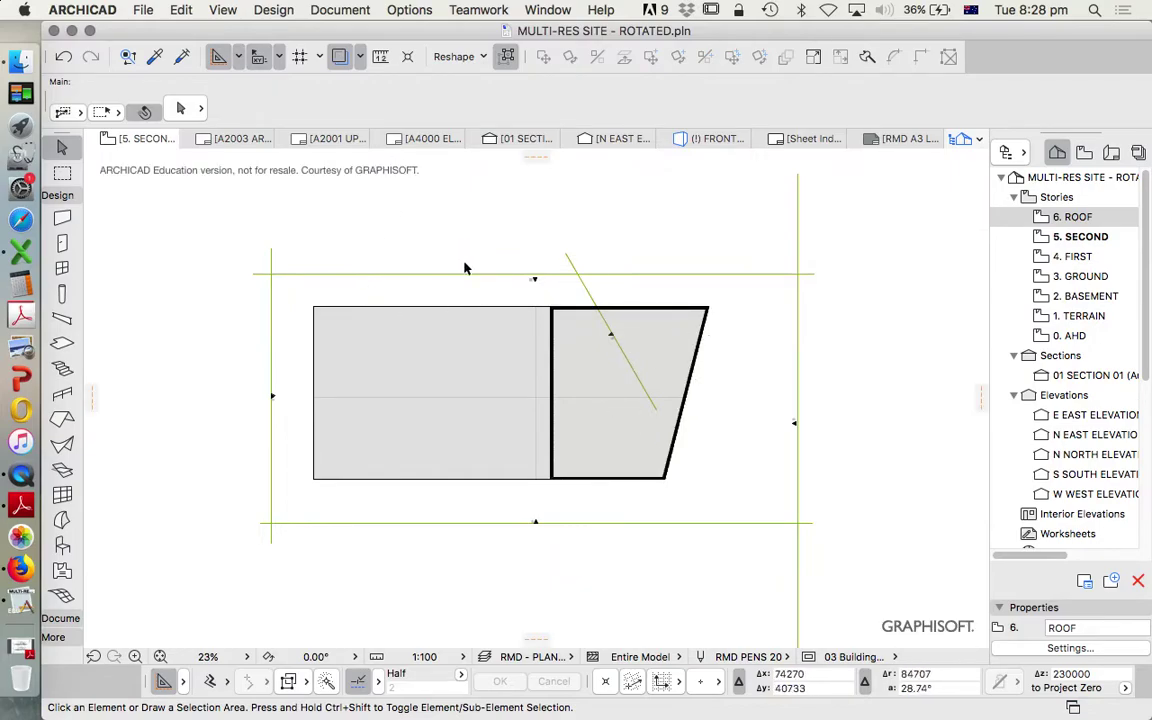
{"action": "left_click", "coordinate": [505, 315]}
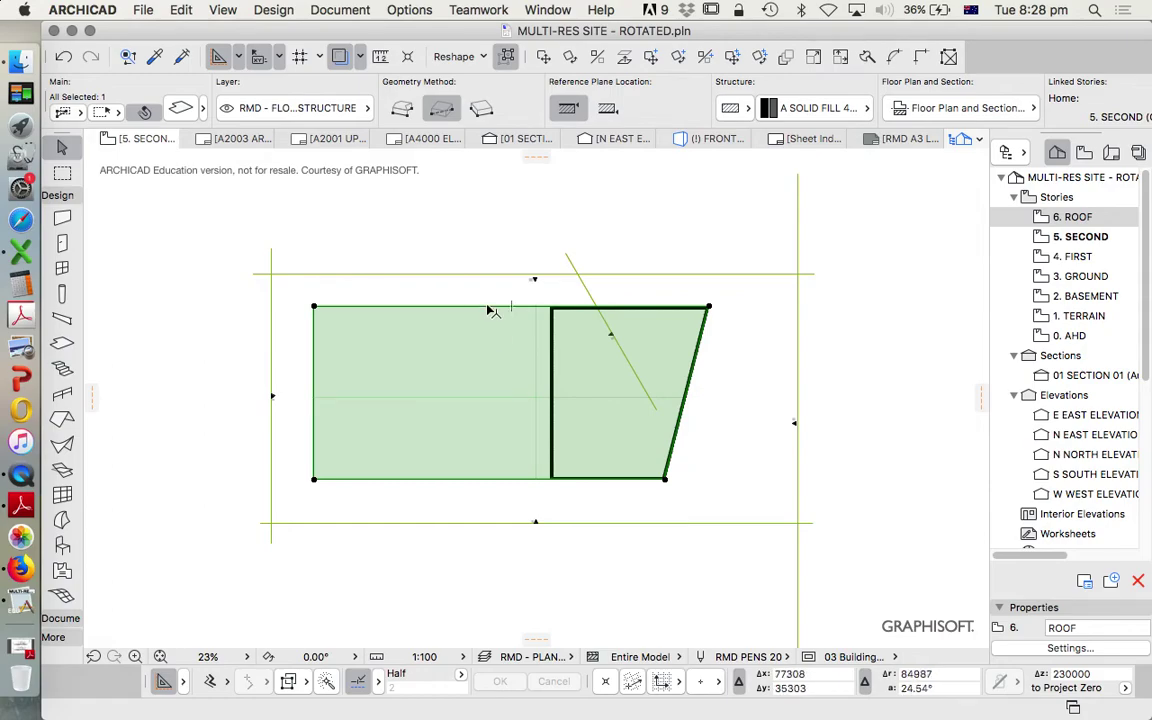
{"action": "key", "text": "Escape"}
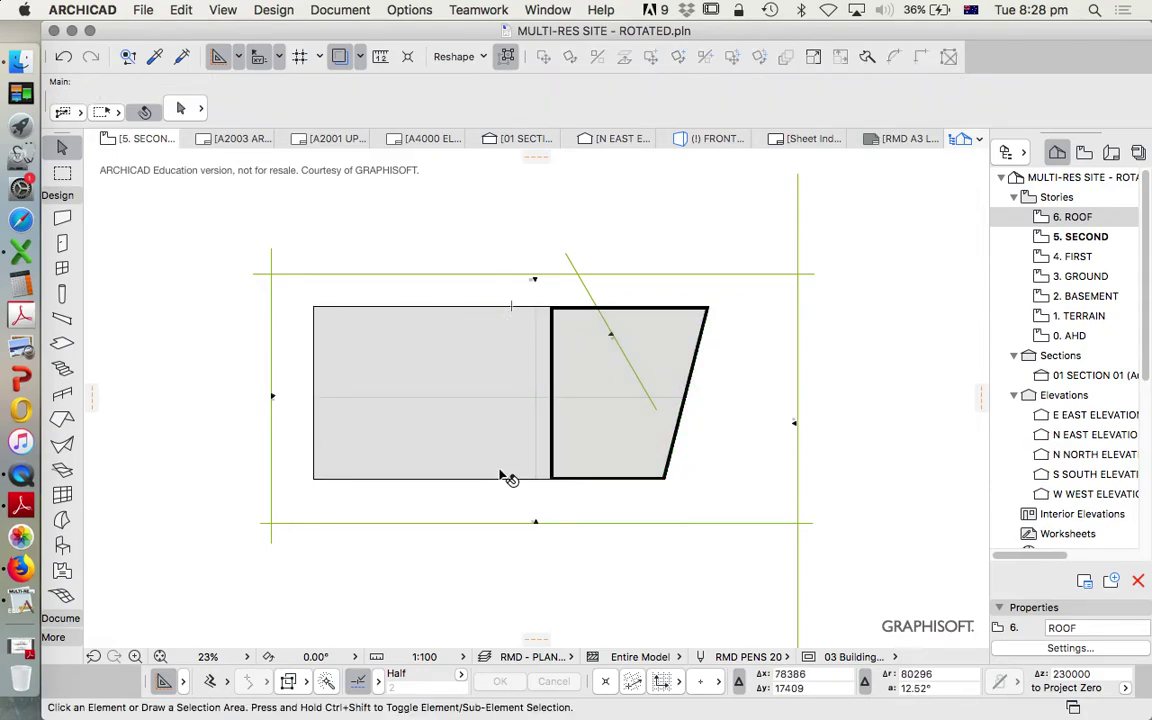
{"action": "right_click", "coordinate": [483, 210]}
{"action": "left_click", "coordinate": [605, 484]}
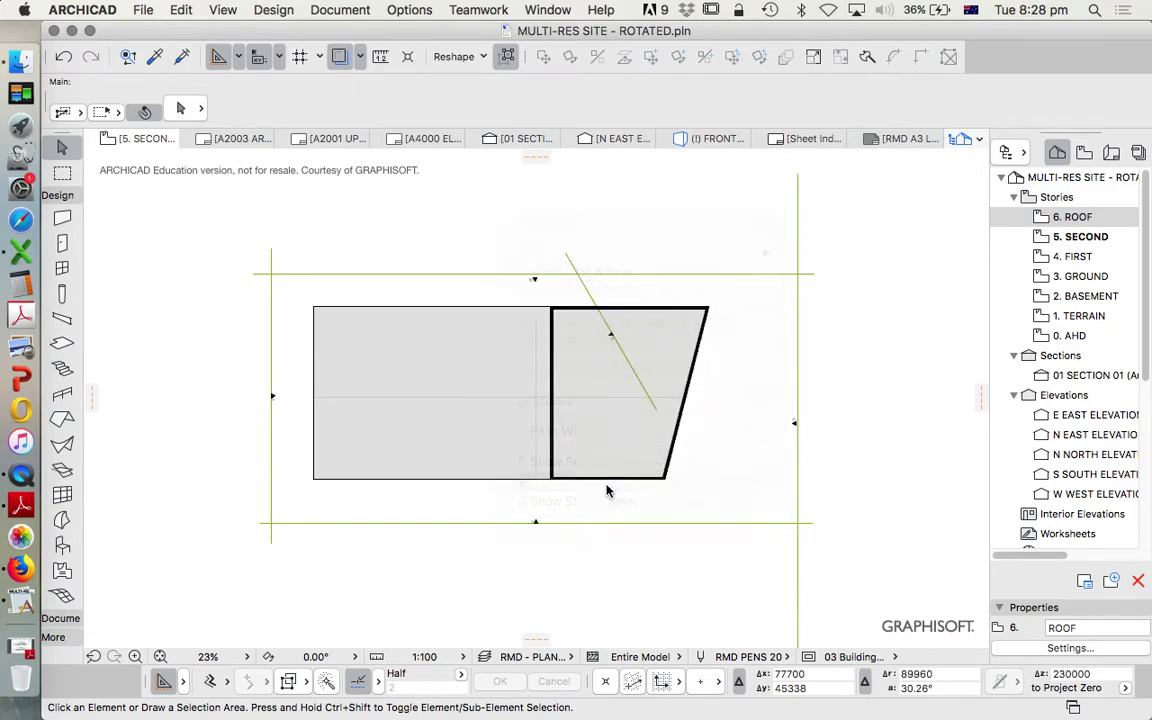
Step: Orbit around the massing on the terrain, ending at a front-on oblique view
{"action": "middle_click_drag", "start_coordinate": [560, 450], "coordinate": [758, 398], "text": "shift"}
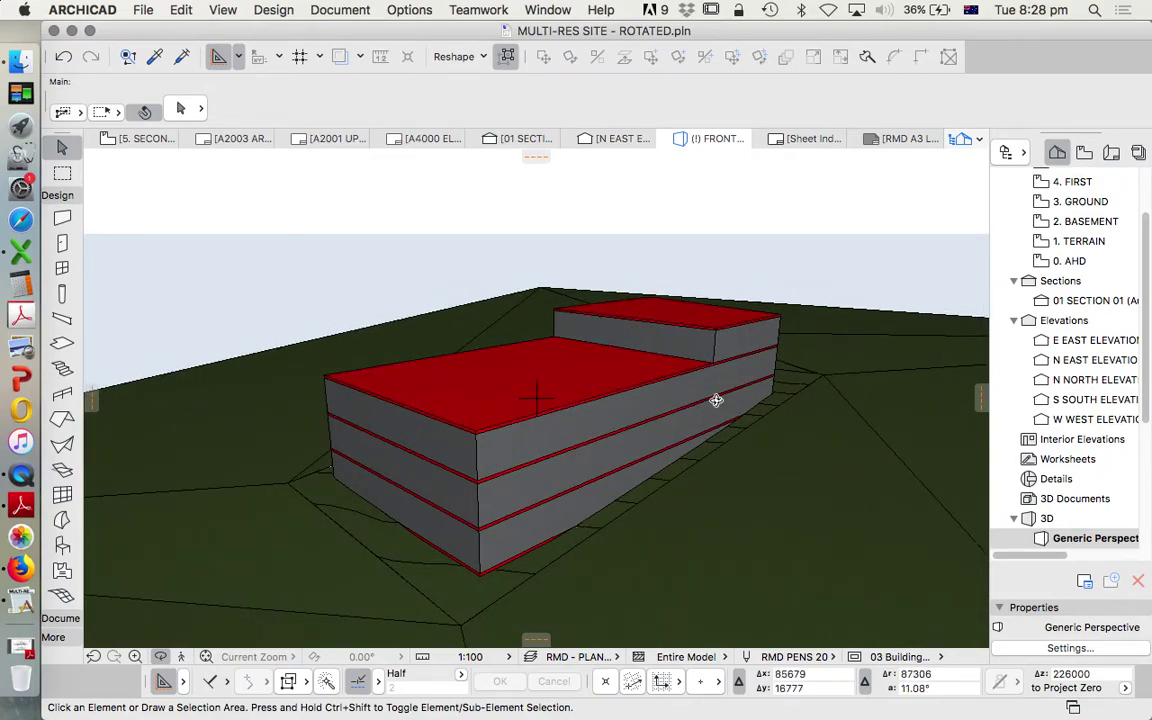
{"action": "middle_click_drag", "start_coordinate": [754, 435], "coordinate": [666, 462], "text": "shift"}
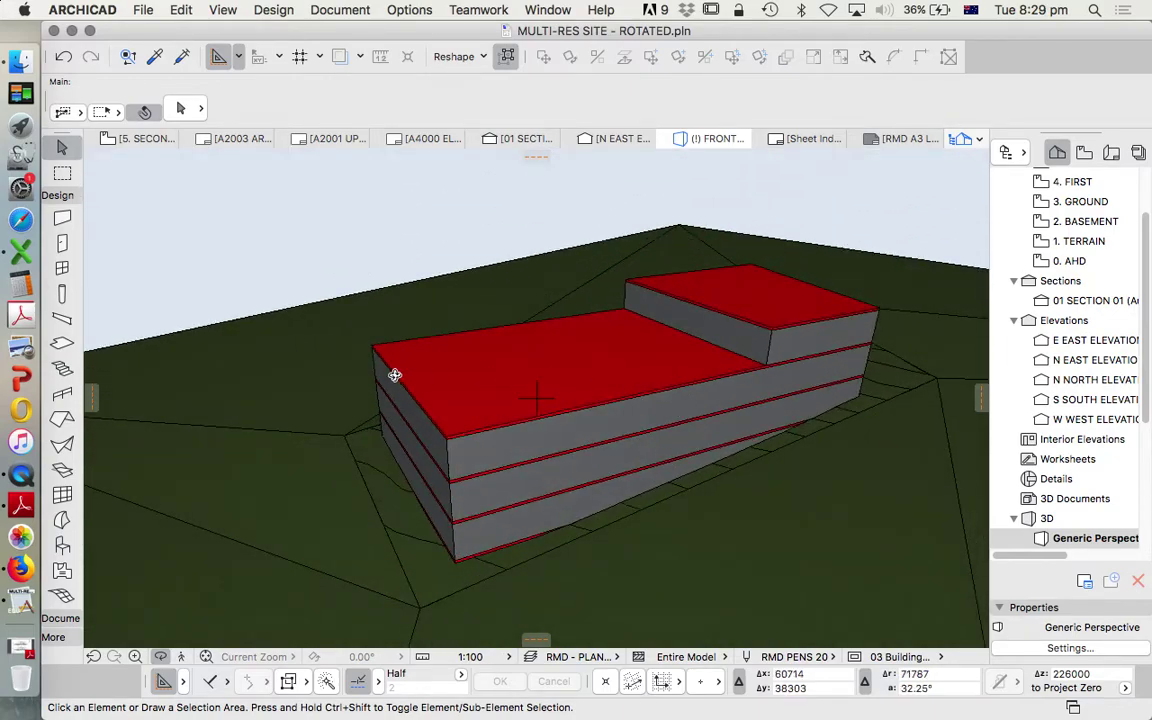
{"action": "middle_click_drag", "start_coordinate": [395, 375], "coordinate": [241, 478], "text": "shift"}
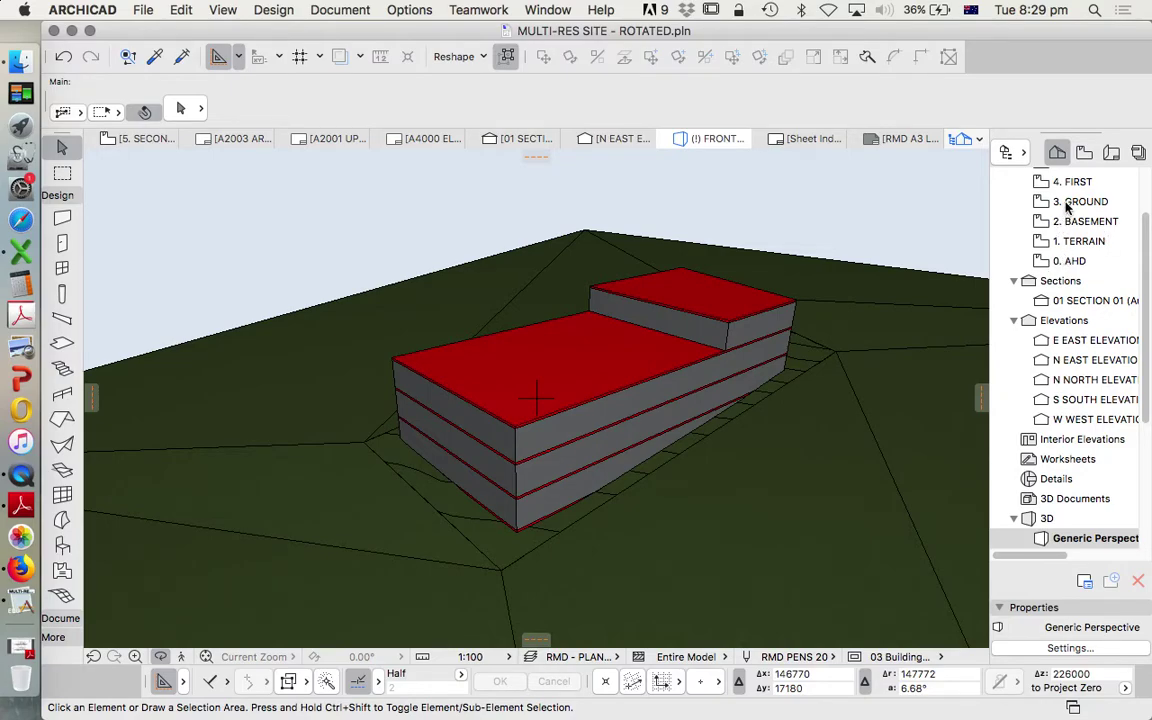
{"action": "middle_click_drag", "start_coordinate": [352, 494], "coordinate": [489, 483], "text": "shift"}
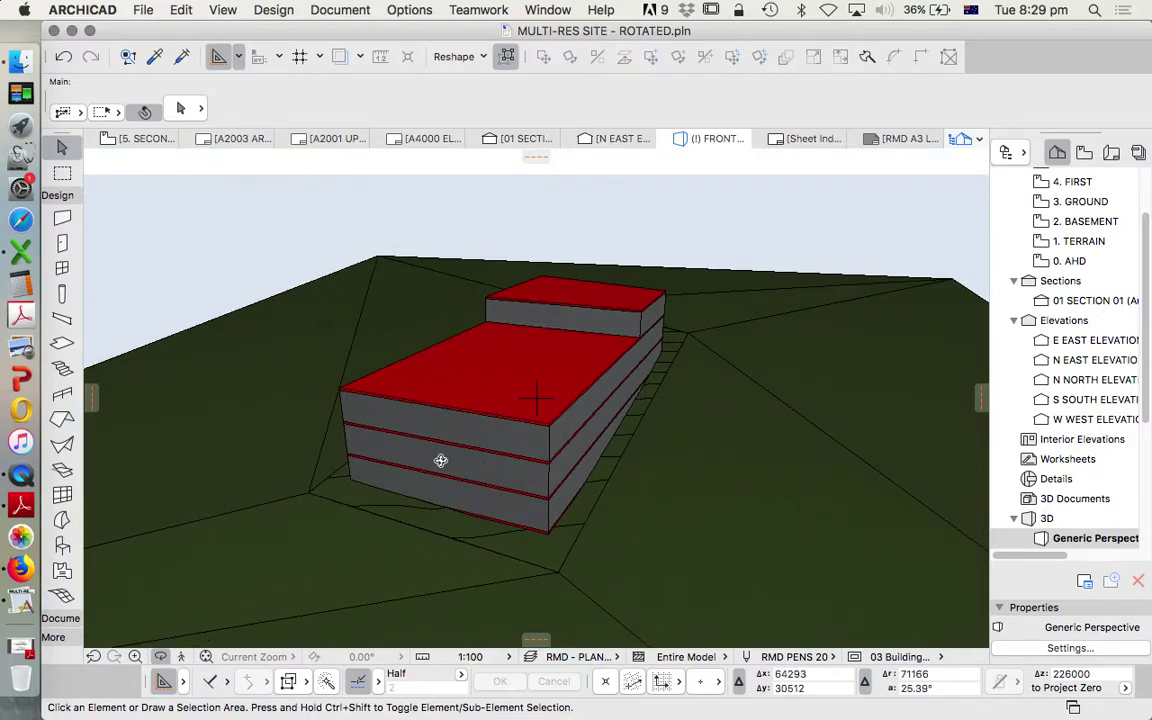
Step: Open Section 01 from the Navigator and zoom in on the stacked slabs
{"action": "double_click", "coordinate": [1078, 202]}
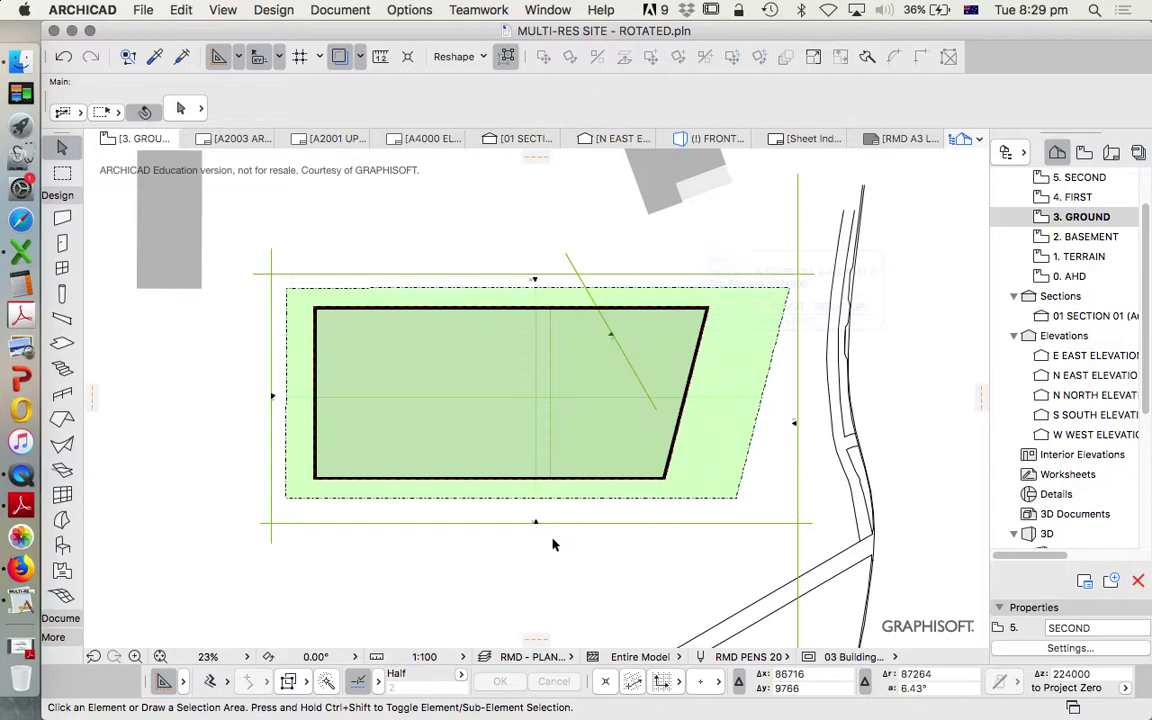
{"action": "left_click", "coordinate": [479, 543]}
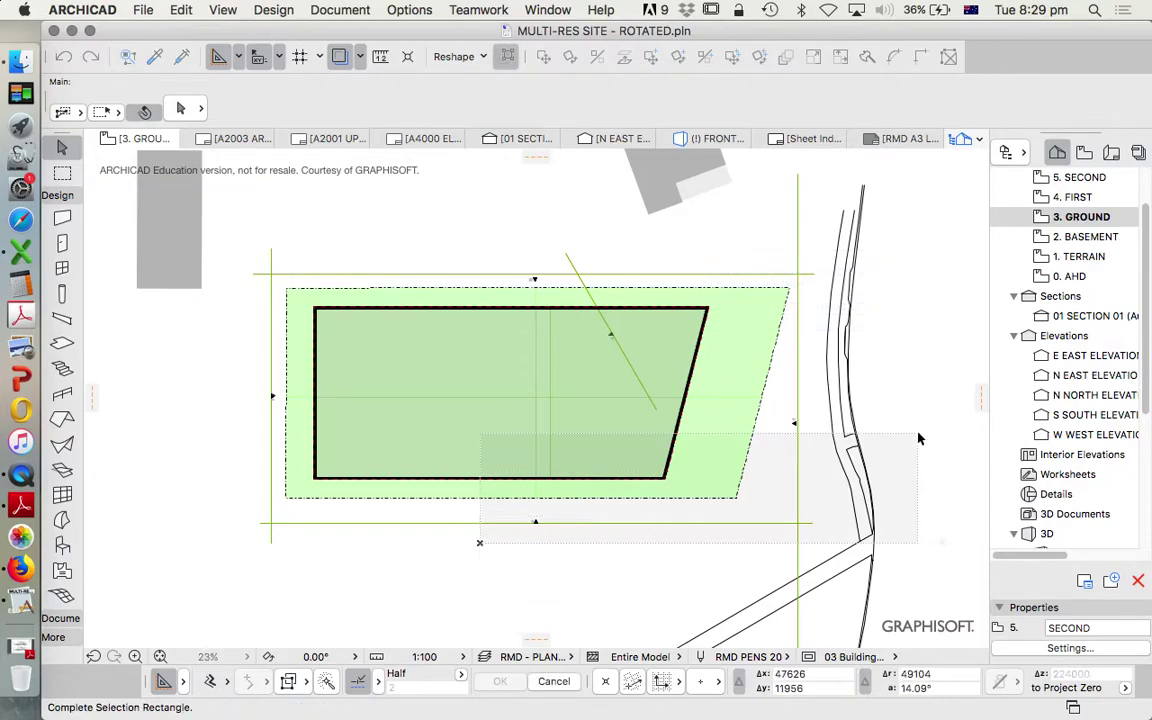
{"action": "key", "text": "Escape"}
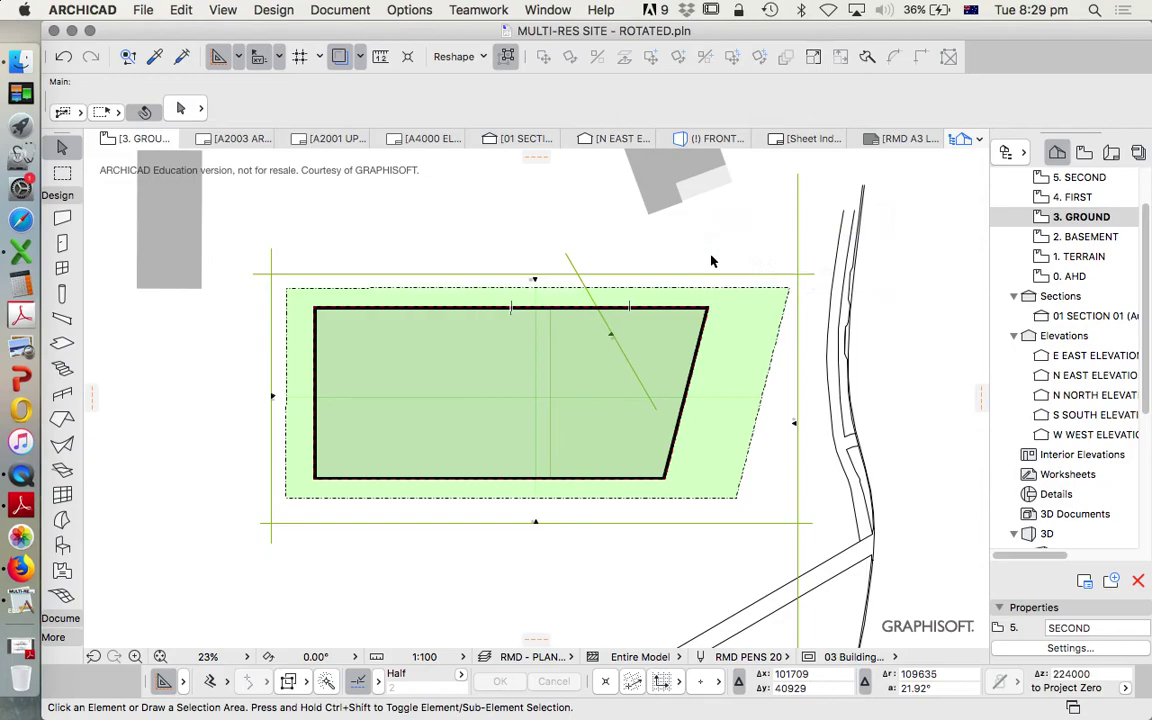
{"action": "scroll", "coordinate": [728, 381], "scroll_direction": "up", "scroll_amount": 2}
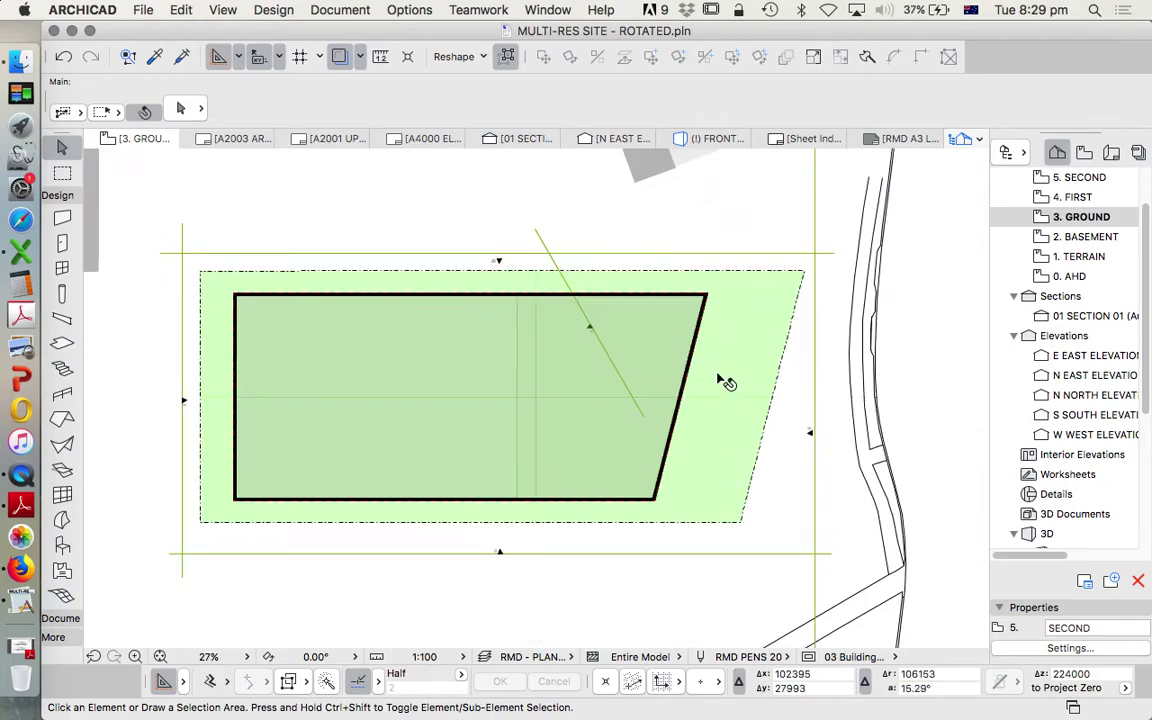
{"action": "double_click", "coordinate": [1069, 316]}
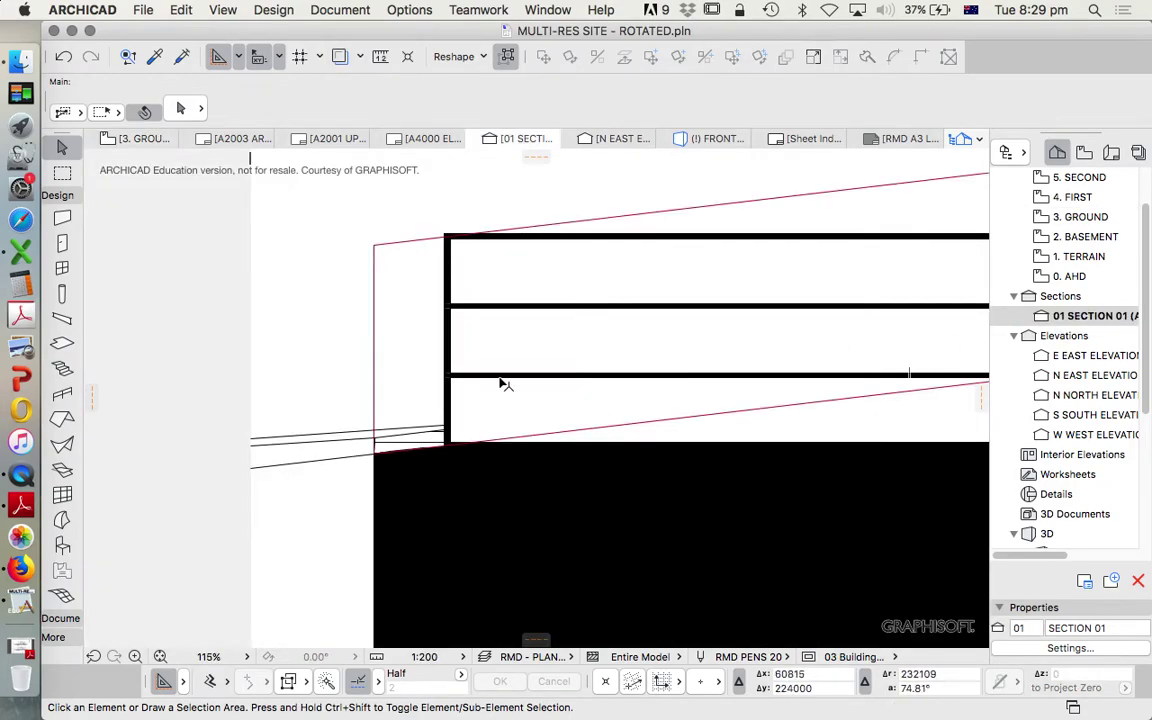
{"action": "scroll", "coordinate": [450, 360], "scroll_direction": "up", "scroll_amount": 2}
{"action": "scroll", "coordinate": [393, 334], "scroll_direction": "down", "scroll_amount": 6}
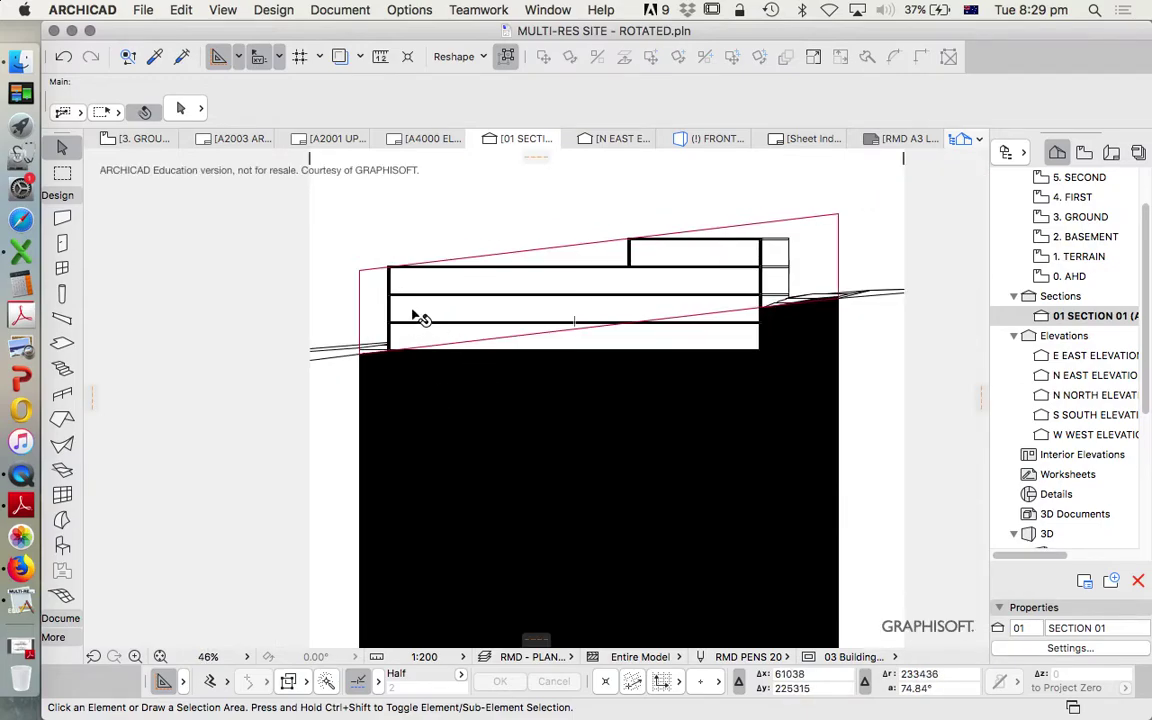
{"action": "scroll", "coordinate": [420, 318], "scroll_direction": "up", "scroll_amount": 8}
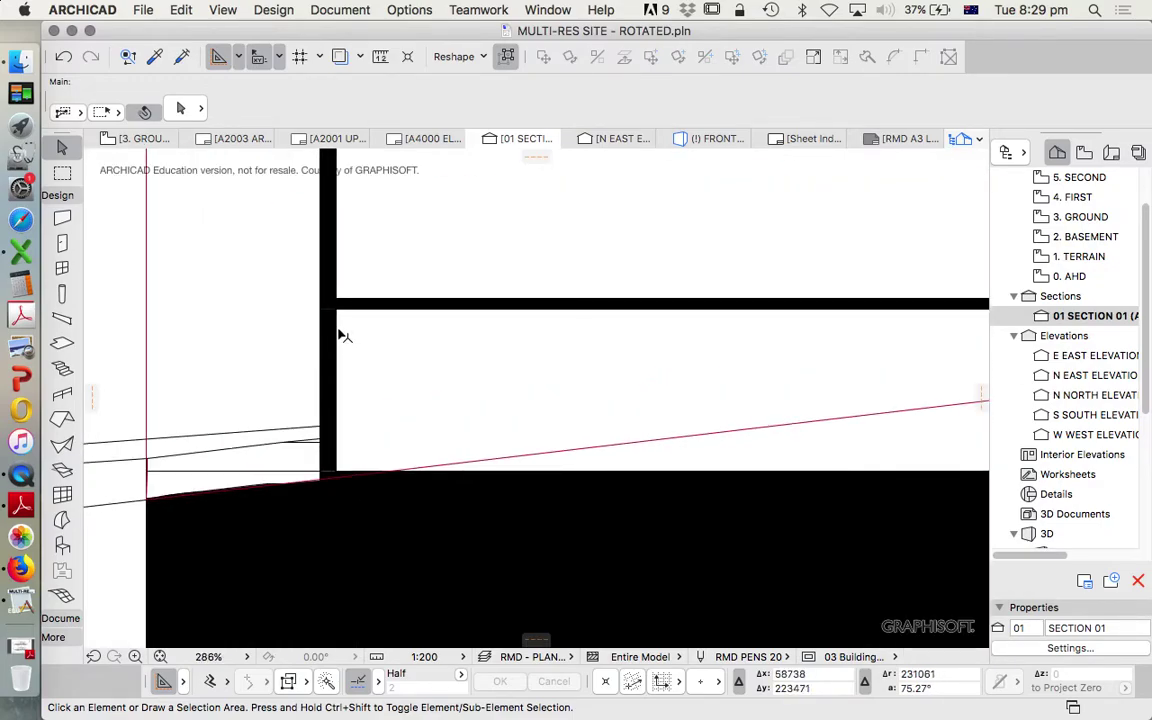
Step: Measure the roughly 3000 spacing between two floor slabs with a temporary line
{"action": "left_click", "coordinate": [60, 618]}
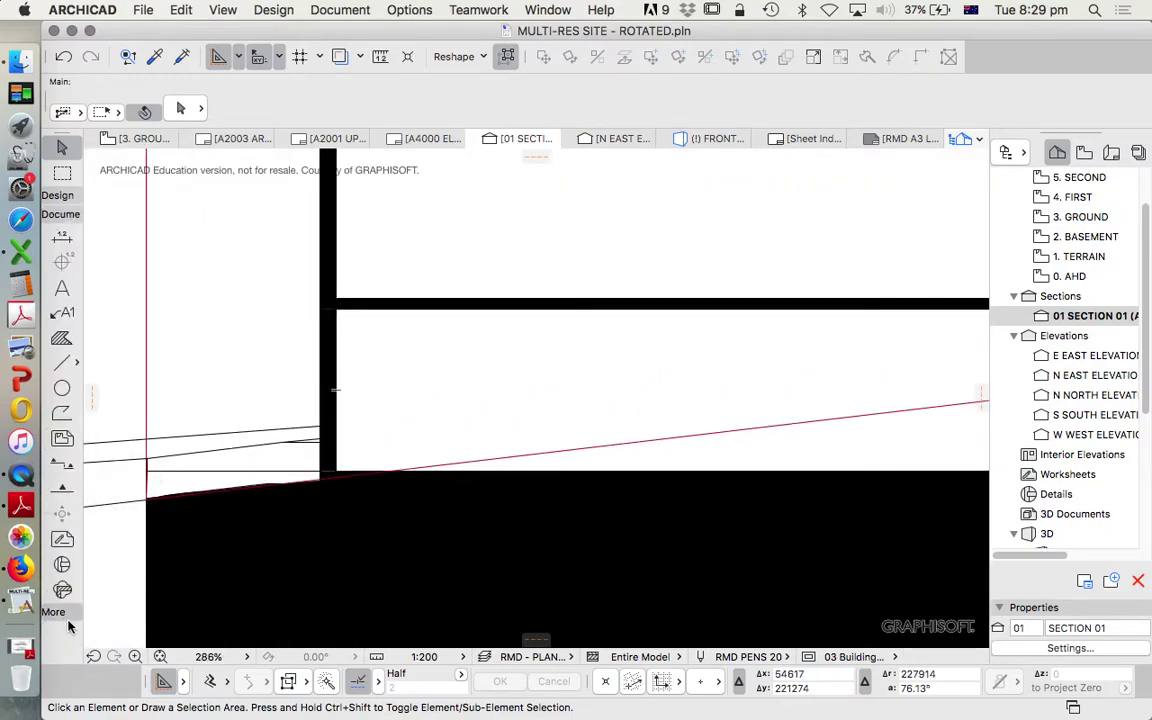
{"action": "left_click", "coordinate": [61, 363]}
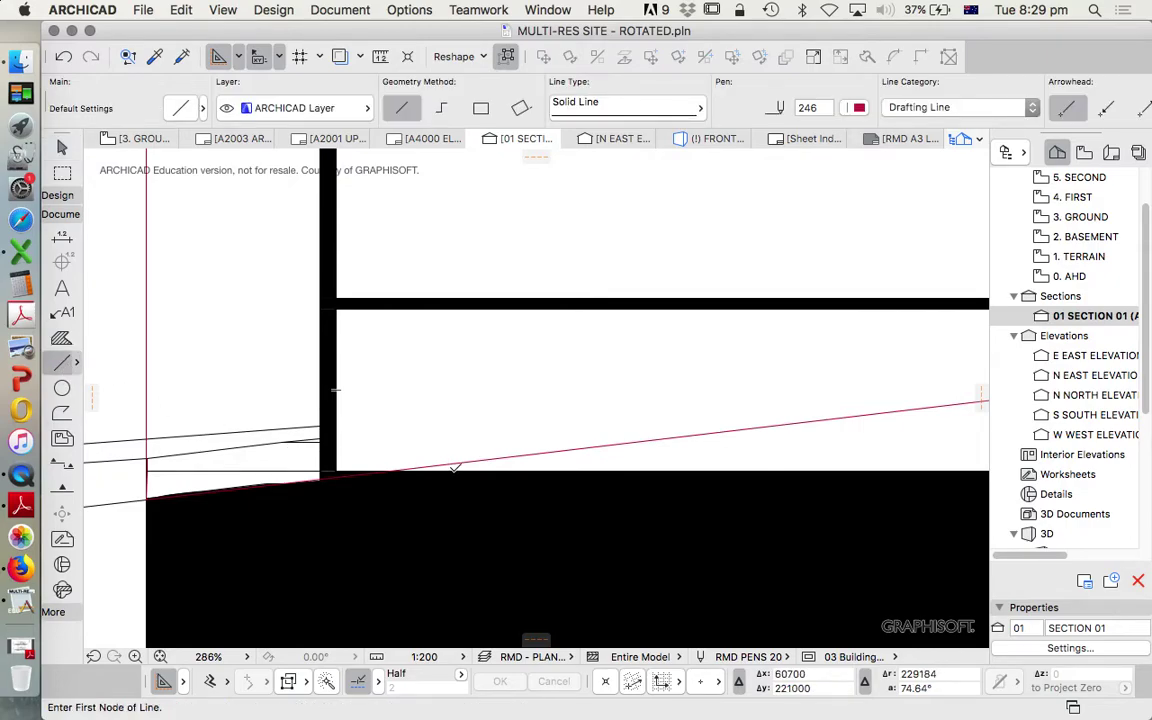
{"action": "left_click", "coordinate": [450, 467]}
{"action": "key", "text": "Escape"}
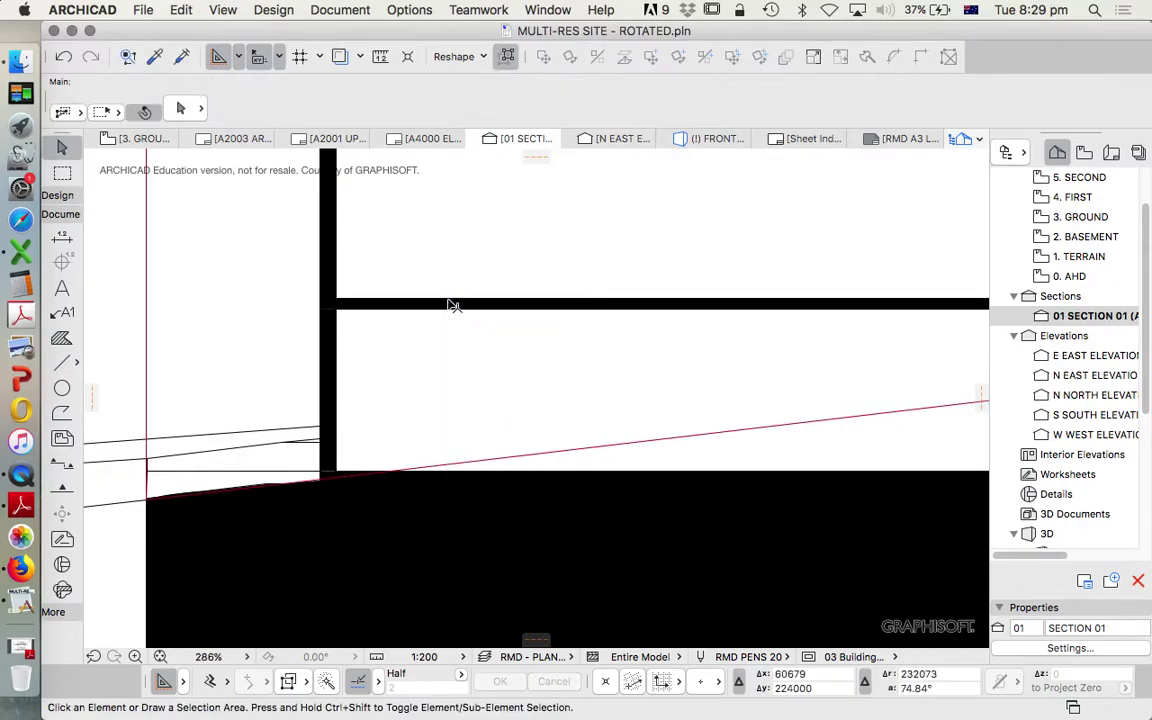
{"action": "left_click", "coordinate": [63, 364]}
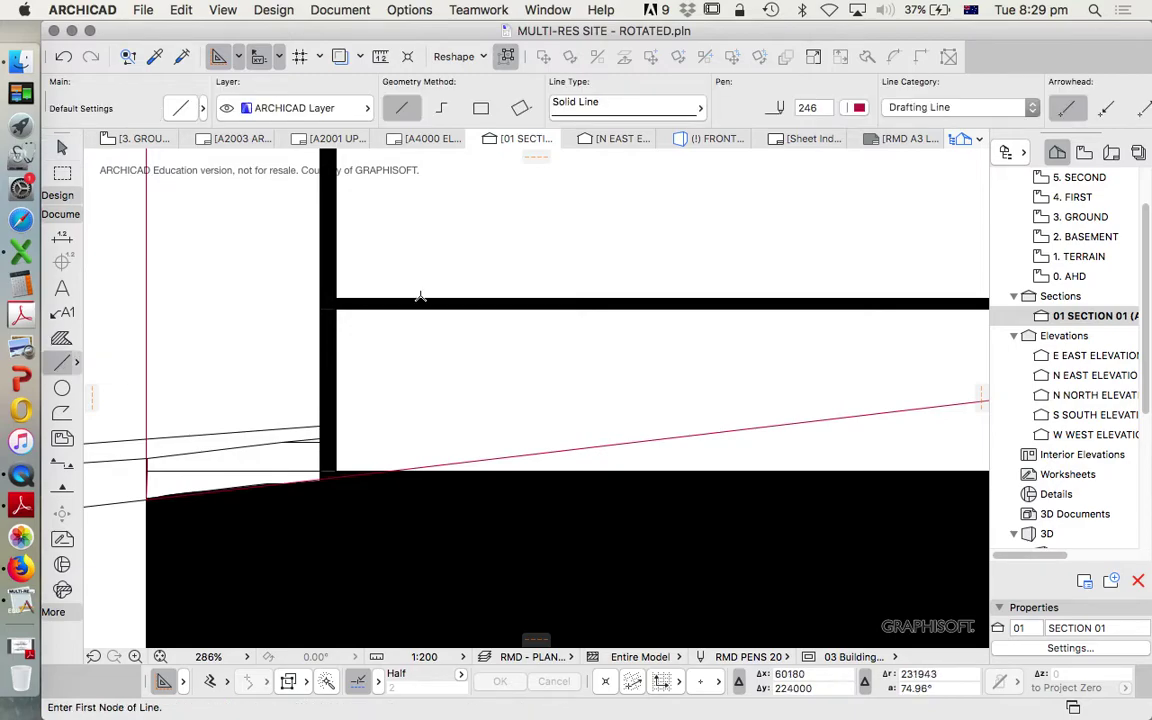
{"action": "left_click", "coordinate": [420, 302]}
{"action": "left_click", "coordinate": [430, 480]}
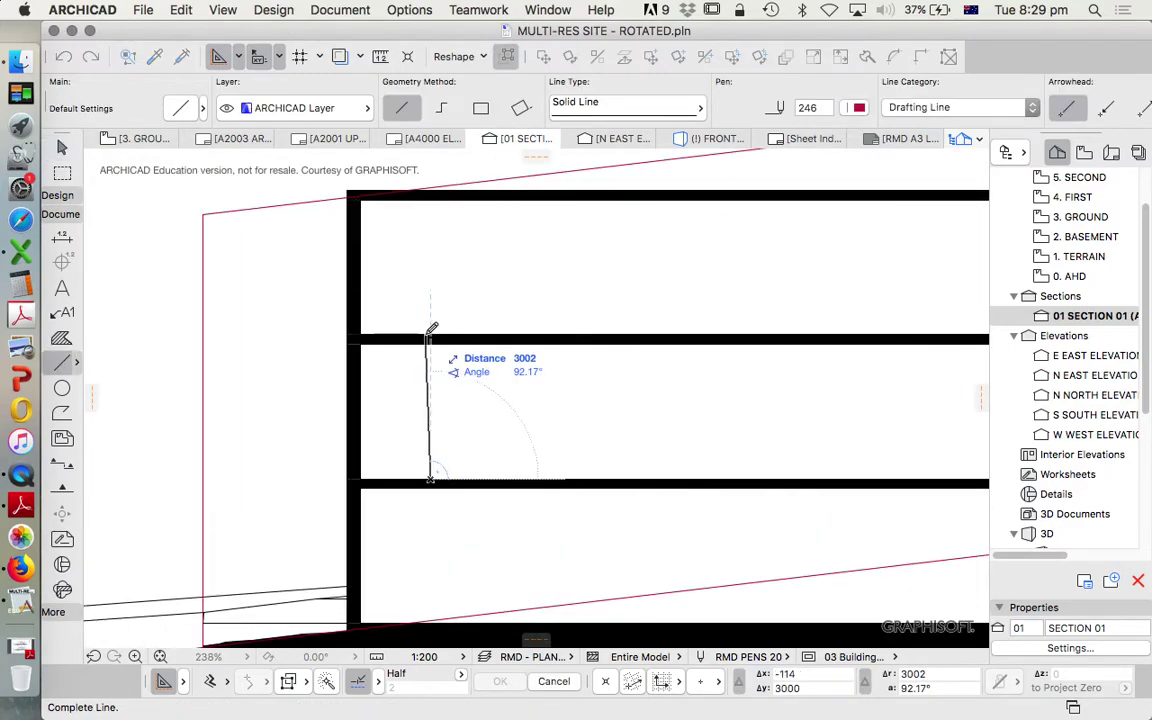
{"action": "key", "text": "Escape"}
{"action": "scroll", "coordinate": [1066, 240], "scroll_direction": "up", "scroll_amount": 3}
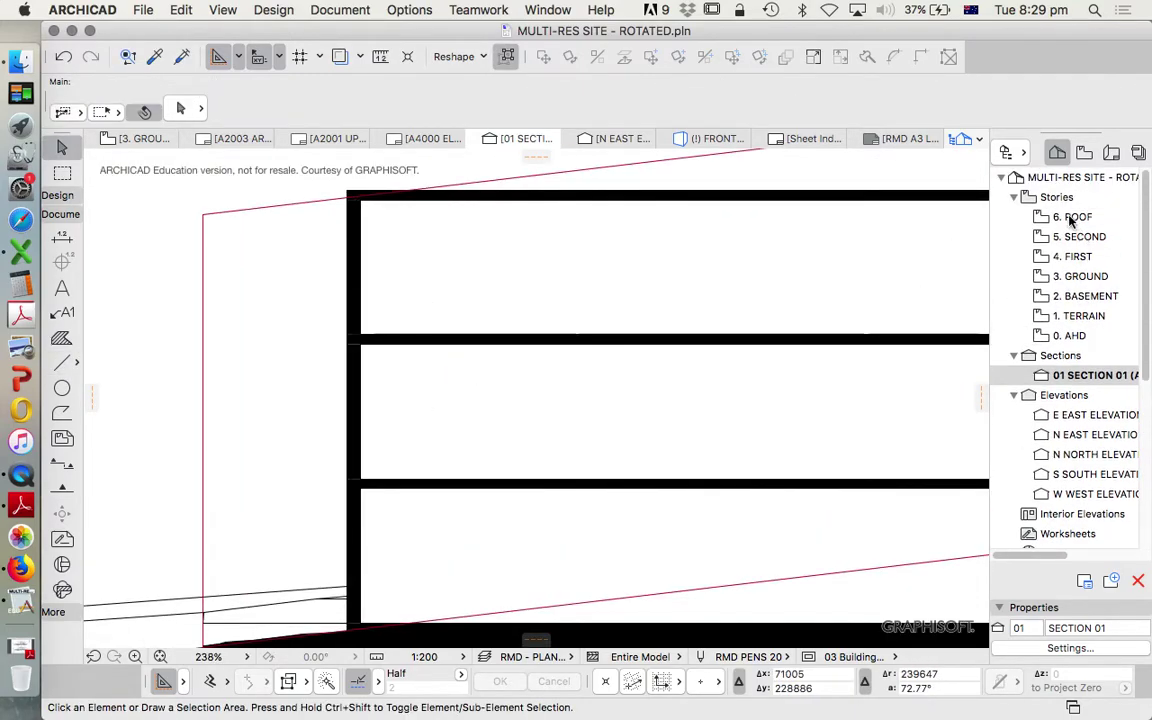
Step: In Story Settings, change the 2 BASEMENT Height to Next to 2700
{"action": "right_click", "coordinate": [1060, 198]}
{"action": "left_click", "coordinate": [1070, 212]}
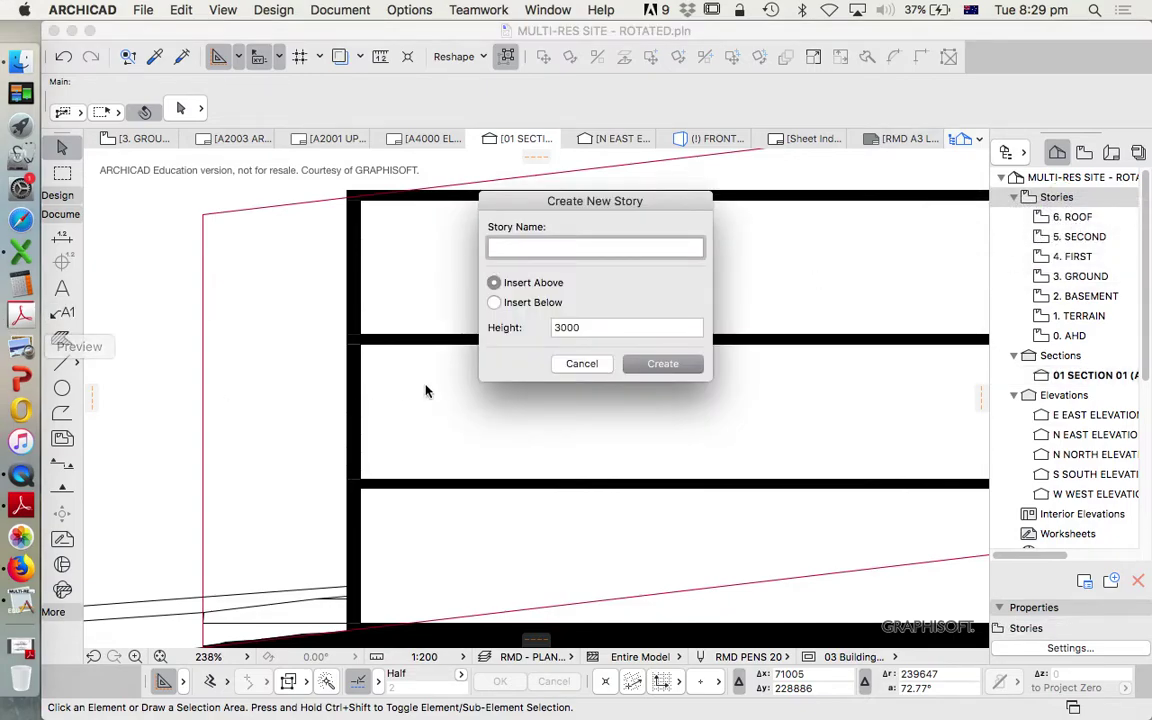
{"action": "left_click", "coordinate": [590, 363]}
{"action": "right_click", "coordinate": [1055, 197]}
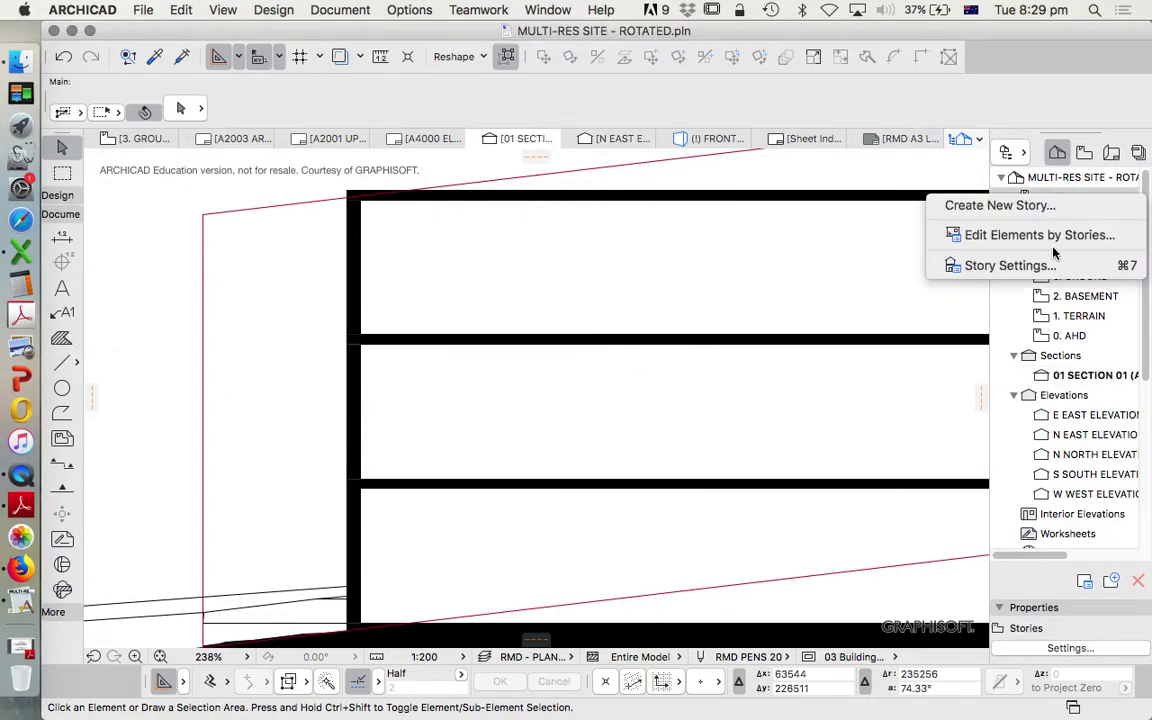
{"action": "left_click", "coordinate": [990, 264]}
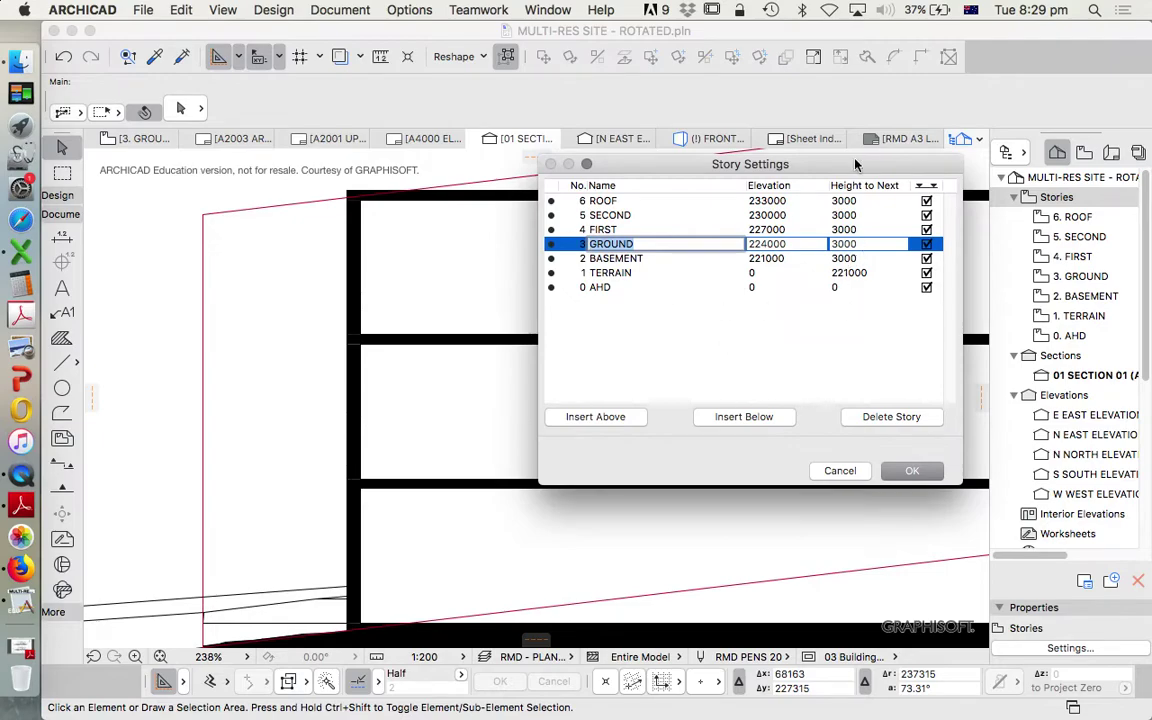
{"action": "left_click", "coordinate": [858, 259]}
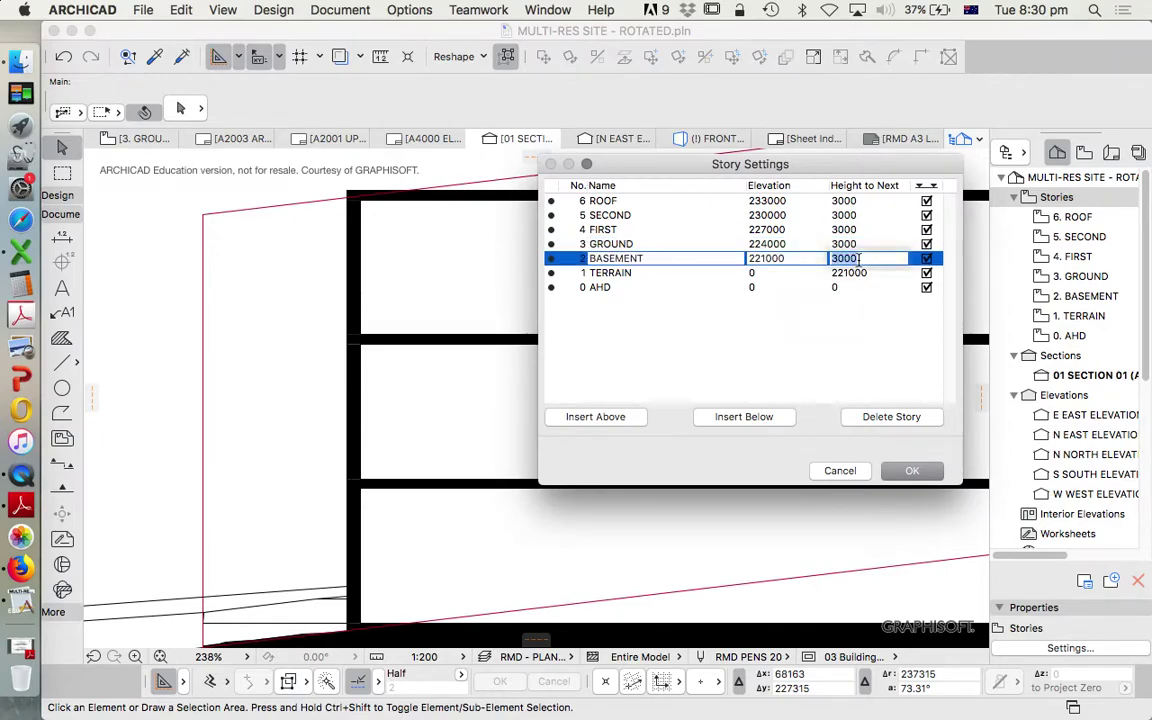
{"action": "double_click", "coordinate": [870, 259]}
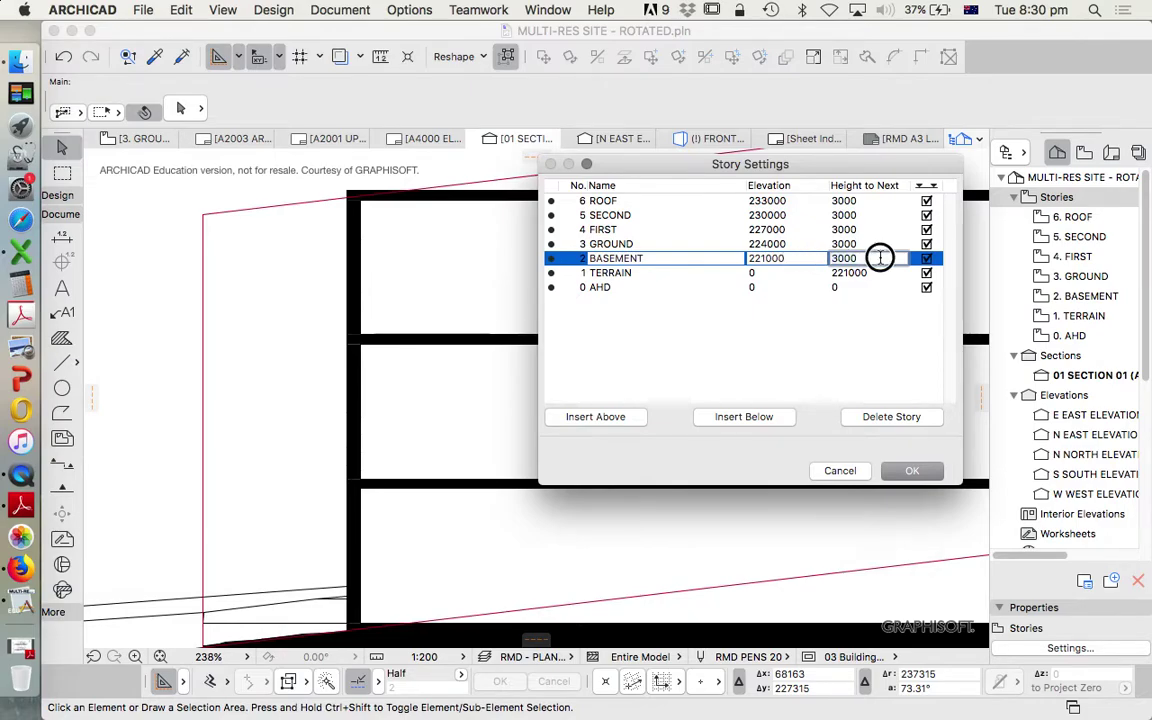
{"action": "type", "text": "2"}
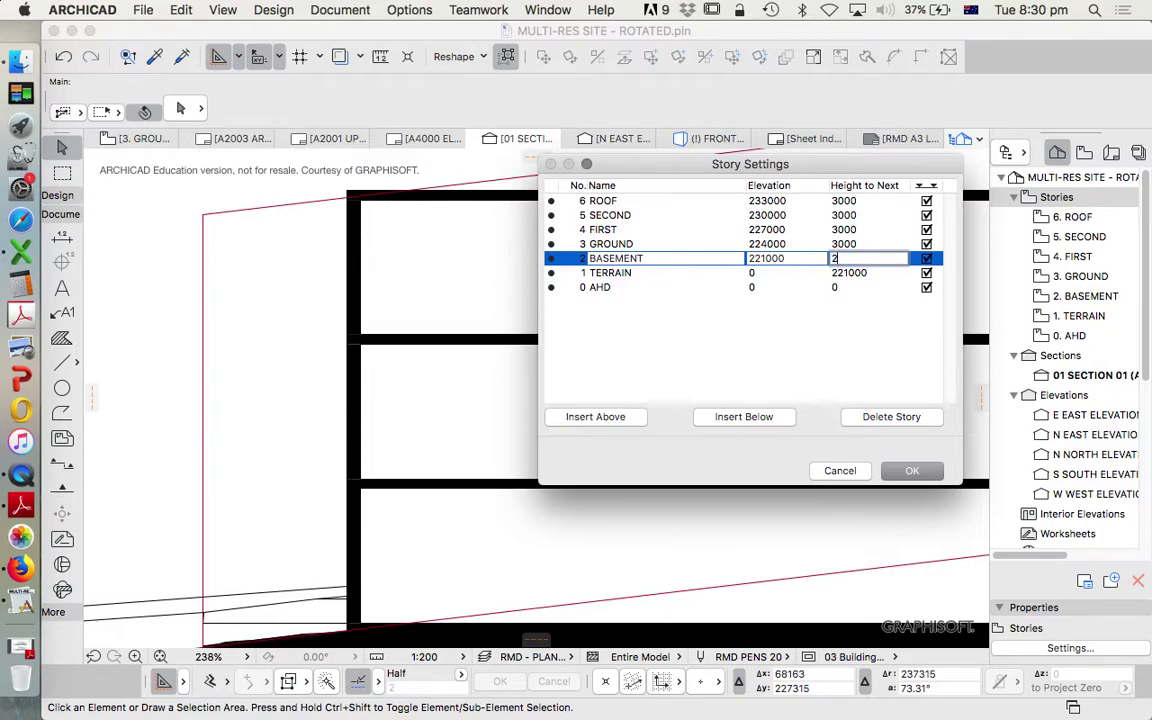
{"action": "type", "text": "700"}
{"action": "left_click", "coordinate": [912, 471]}
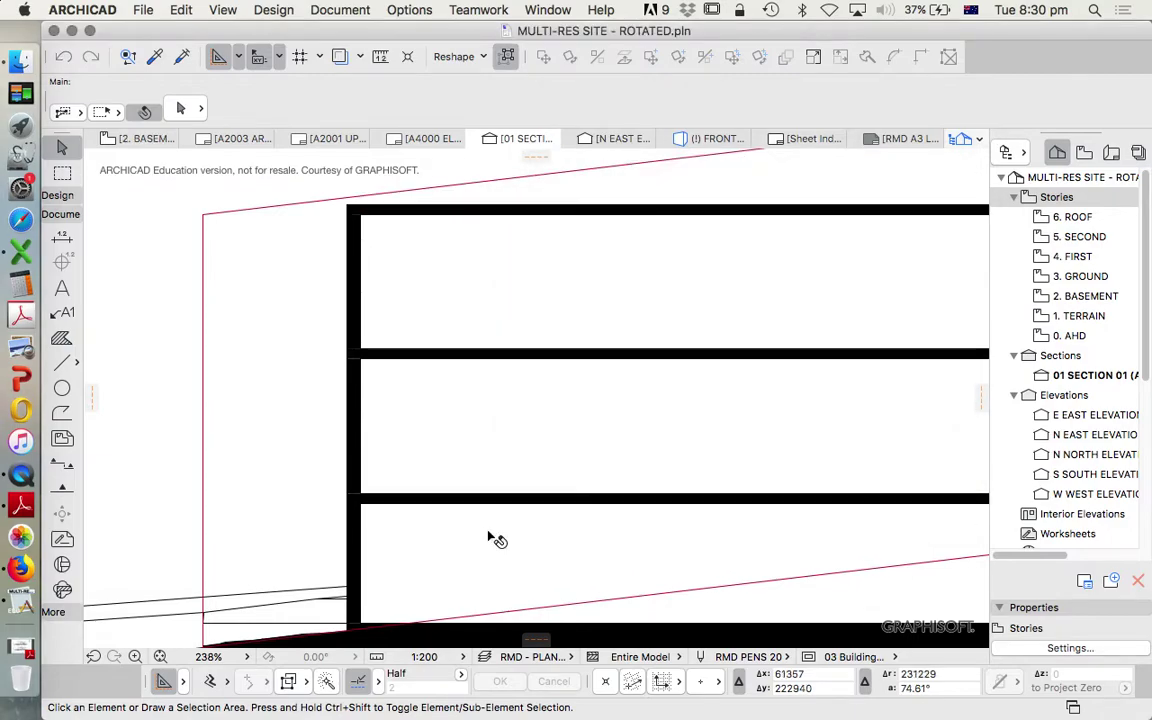
{"action": "scroll", "coordinate": [450, 409], "scroll_direction": "down", "scroll_amount": 2}
{"action": "scroll", "coordinate": [434, 481], "scroll_direction": "up", "scroll_amount": 5}
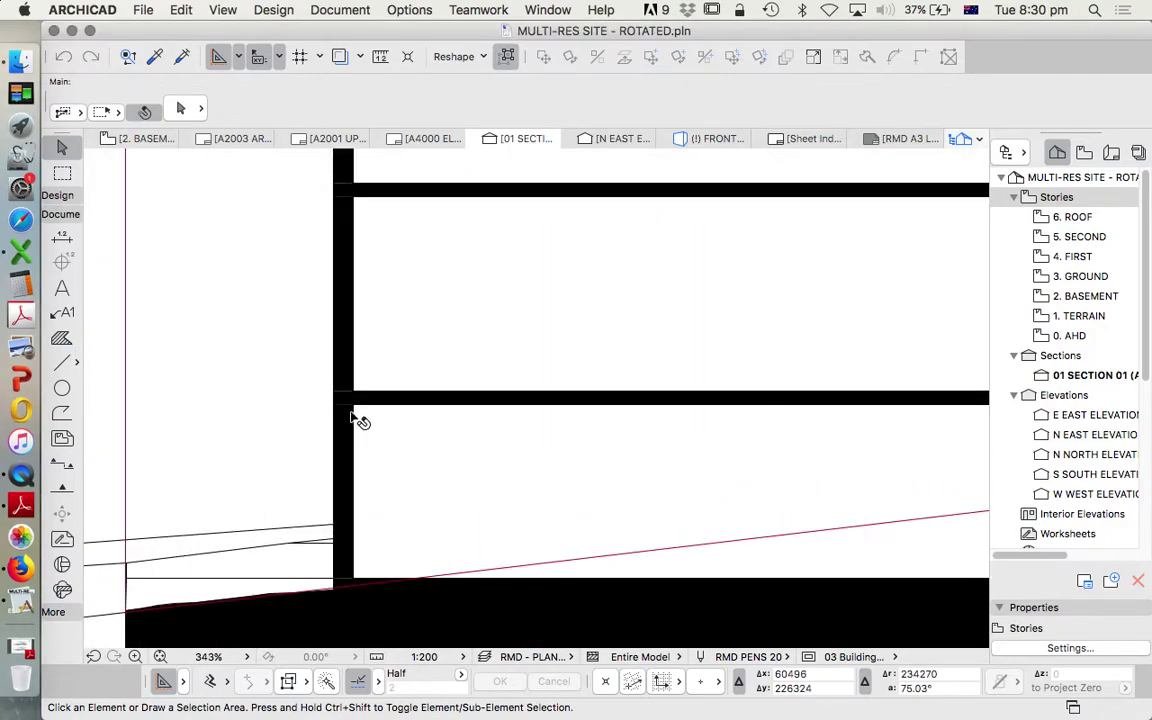
{"action": "left_click", "coordinate": [349, 428]}
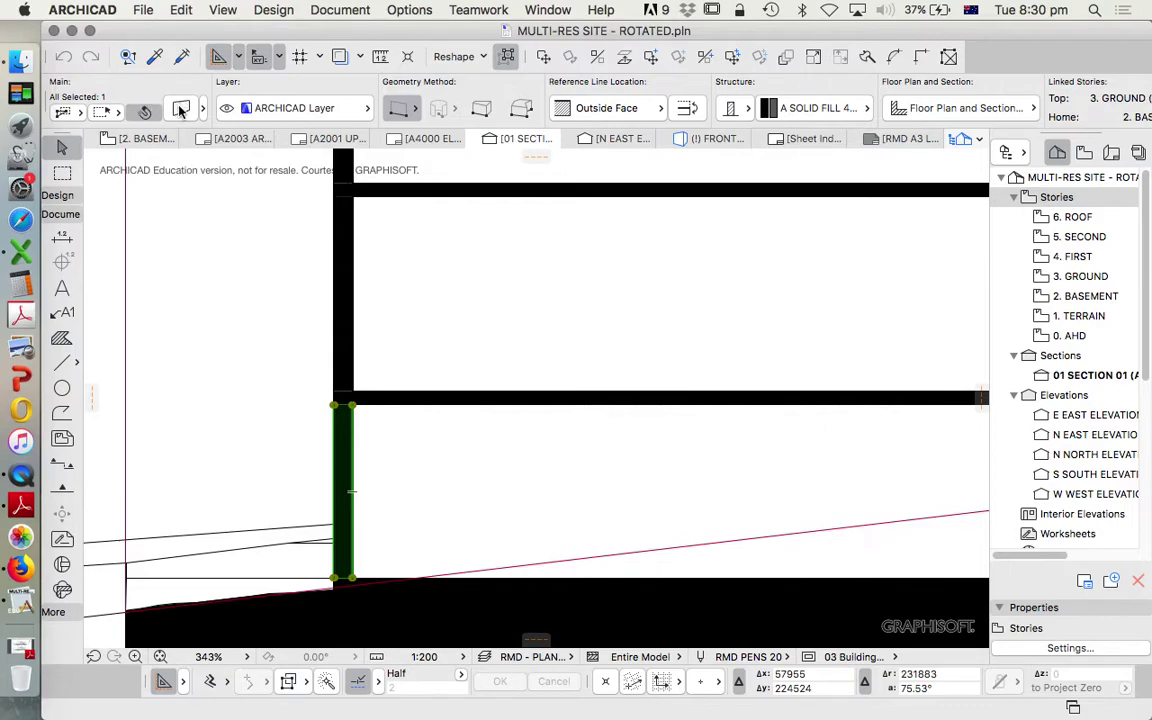
{"action": "left_click", "coordinate": [180, 110]}
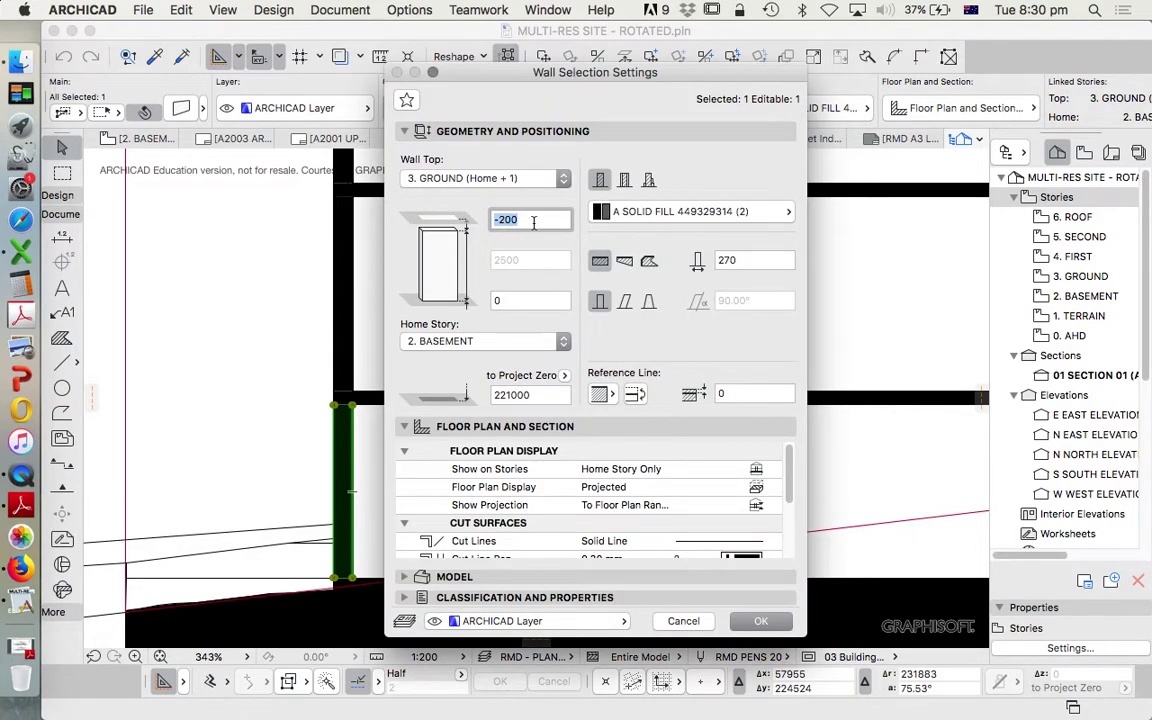
{"action": "left_click", "coordinate": [761, 621]}
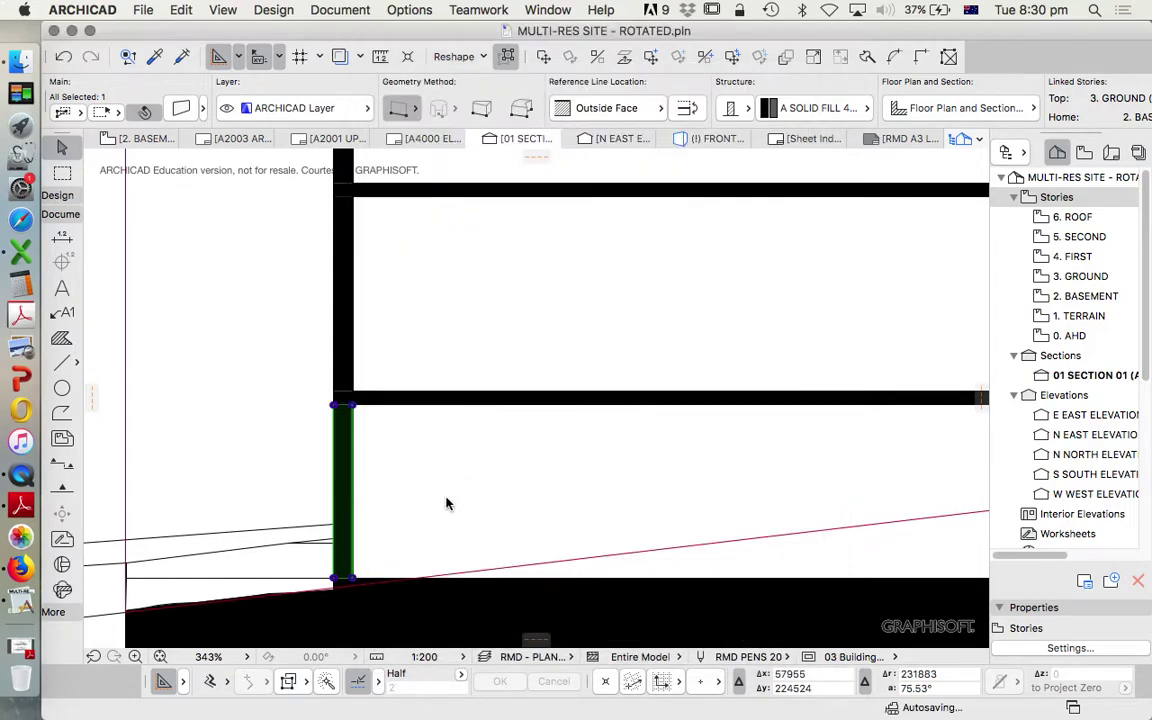
{"action": "left_click", "coordinate": [405, 527]}
{"action": "scroll", "coordinate": [360, 470], "scroll_direction": "down", "scroll_amount": 2}
Step: Inspect the pink height-envelope line against the stacked slabs in Section 01
{"action": "left_click", "coordinate": [291, 393]}
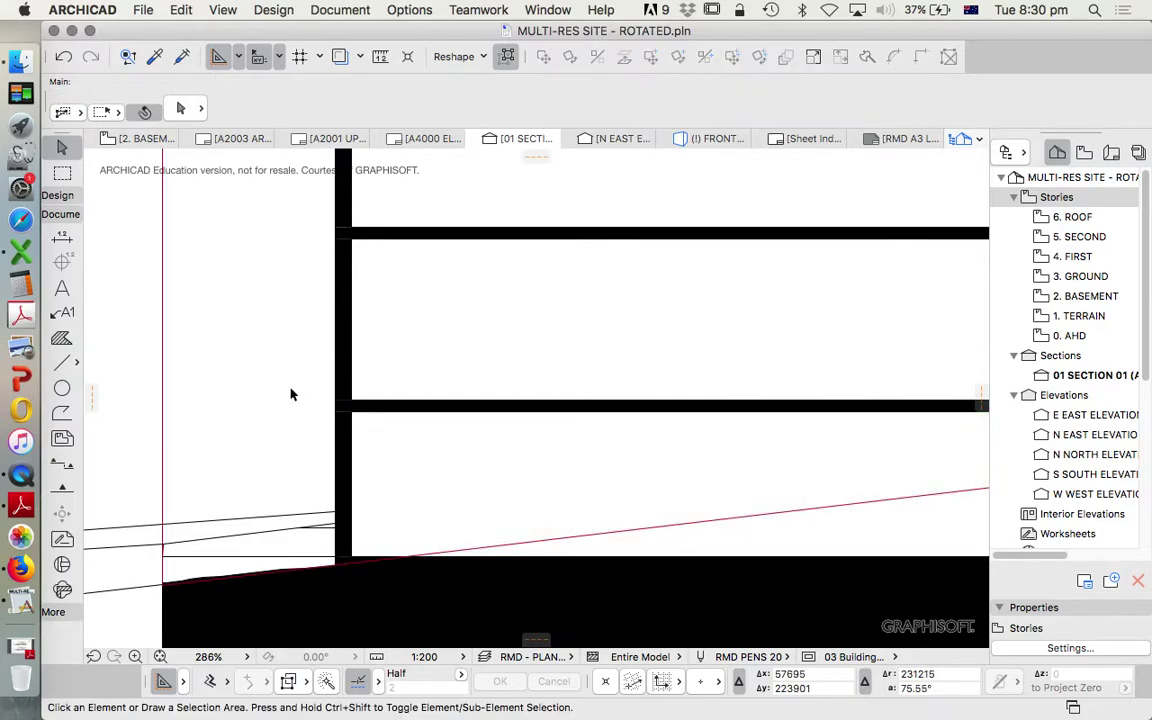
{"action": "scroll", "coordinate": [300, 395], "scroll_direction": "down", "scroll_amount": 6}
{"action": "scroll", "coordinate": [288, 398], "scroll_direction": "down", "scroll_amount": 1}
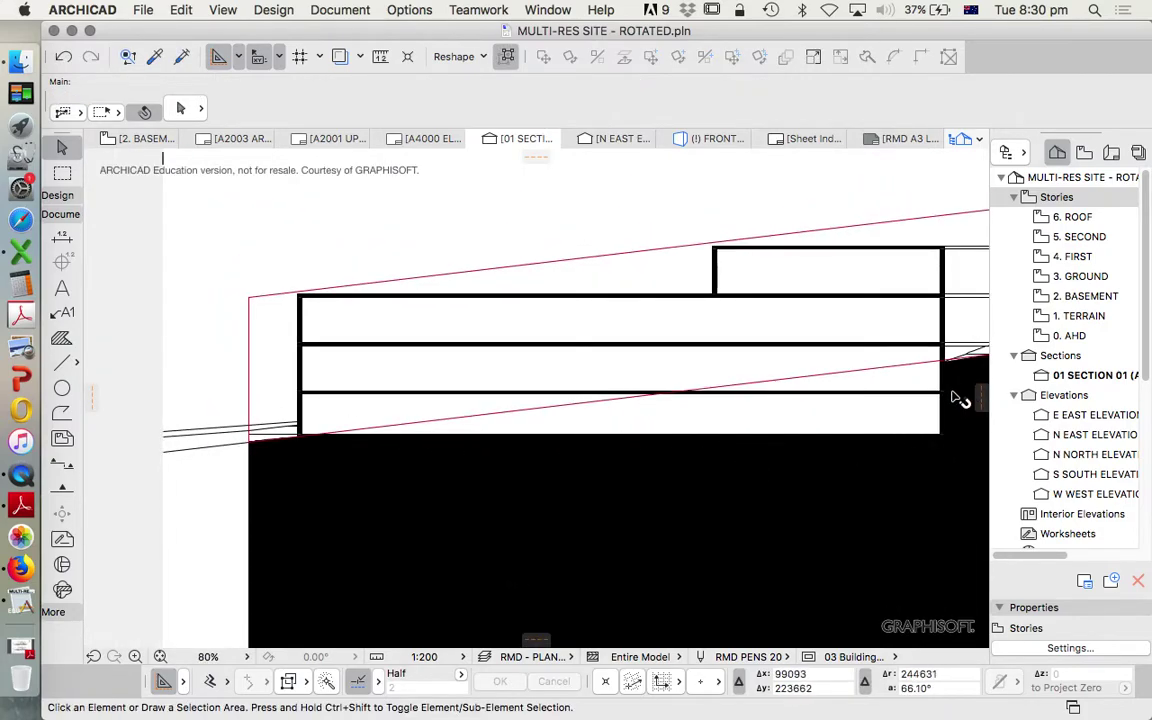
{"action": "scroll", "coordinate": [603, 398], "scroll_direction": "down", "scroll_amount": 4}
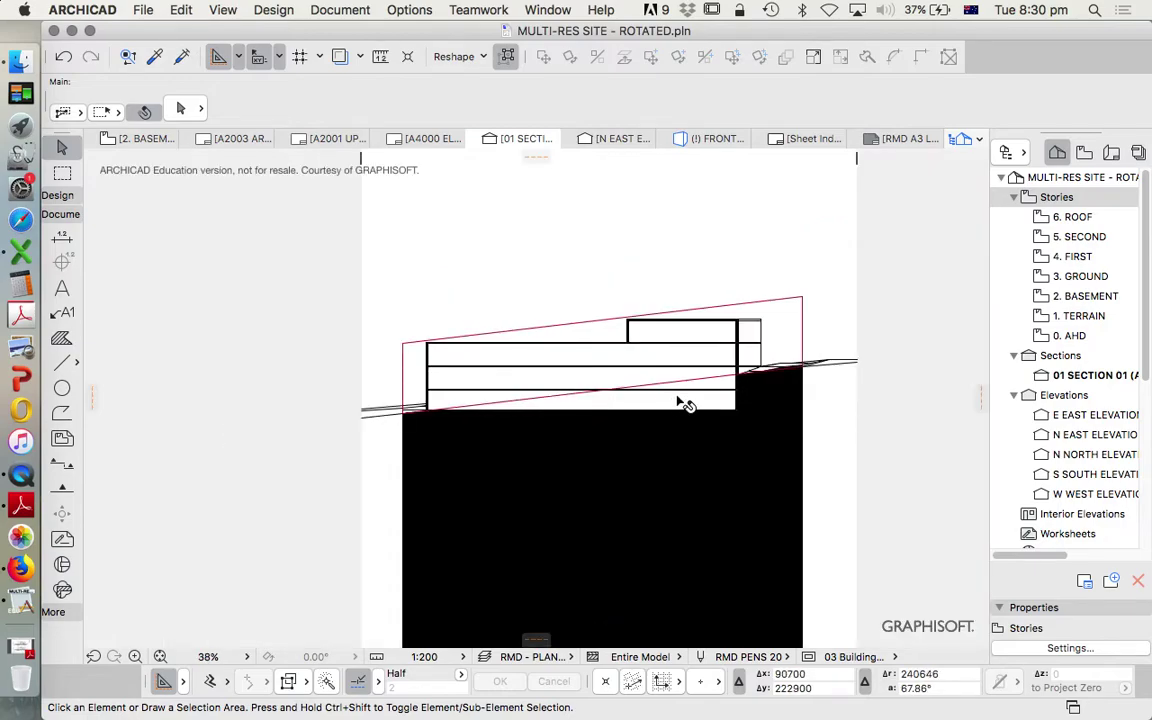
{"action": "scroll", "coordinate": [615, 399], "scroll_direction": "up", "scroll_amount": 4}
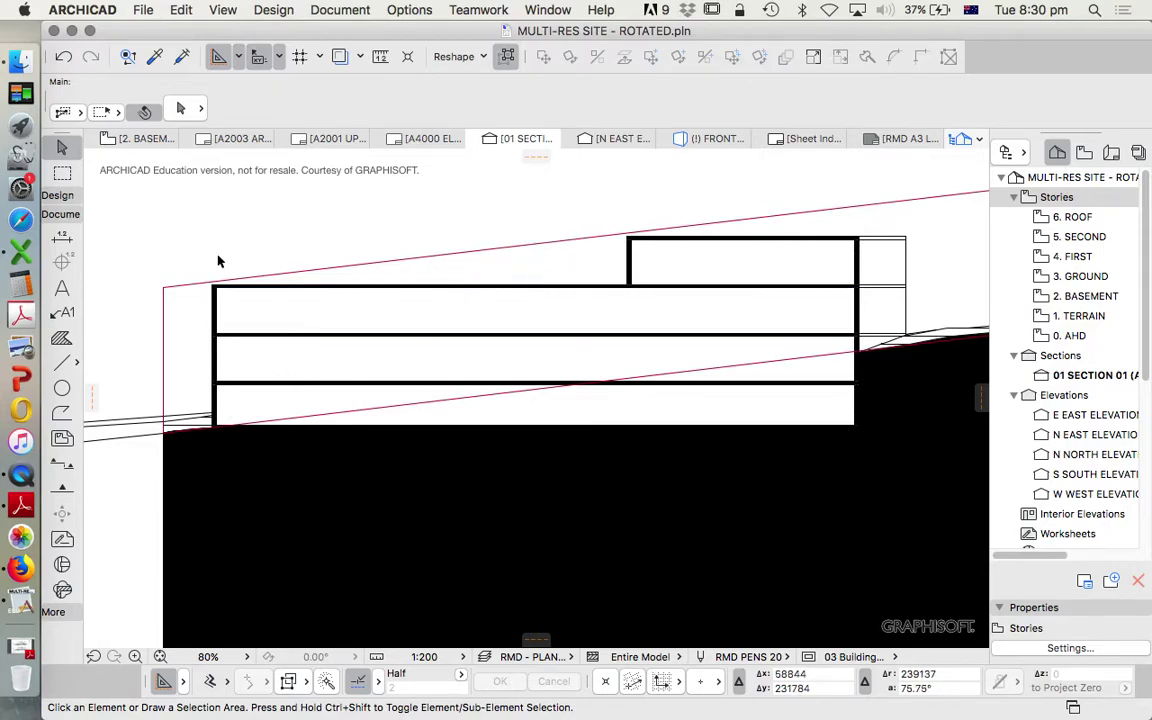
{"action": "scroll", "coordinate": [205, 262], "scroll_direction": "up", "scroll_amount": 3}
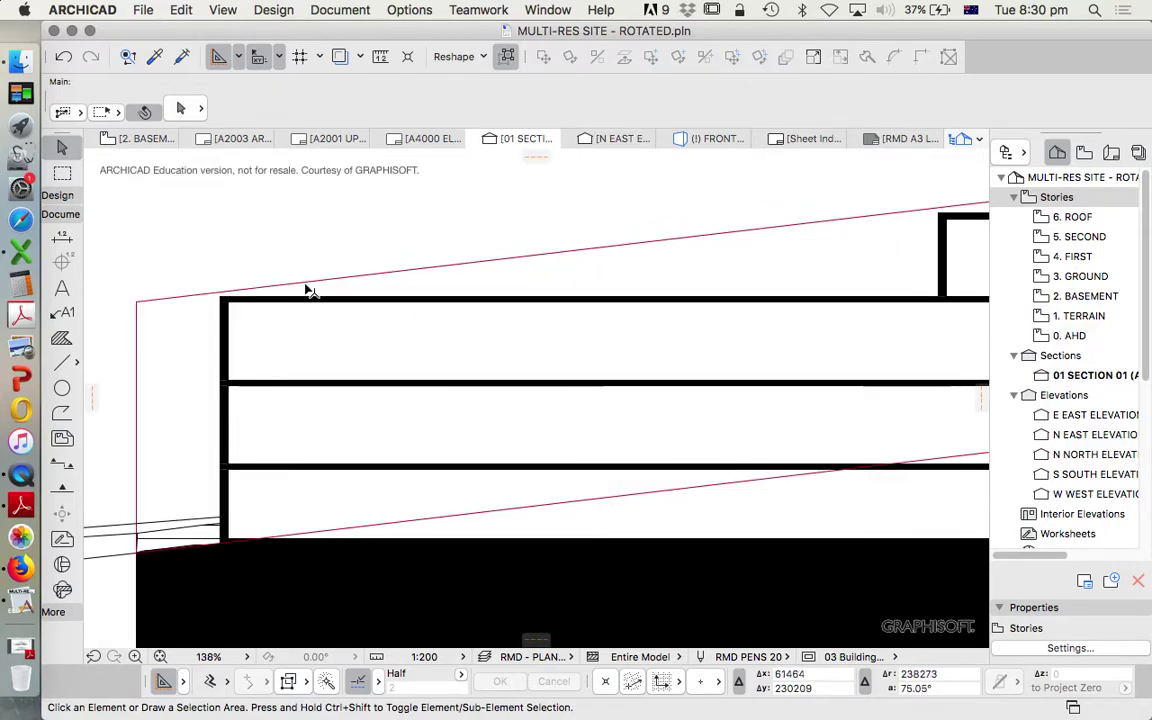
{"action": "left_click", "coordinate": [308, 290]}
{"action": "scroll", "coordinate": [296, 250], "scroll_direction": "down", "scroll_amount": 3}
{"action": "key", "text": "Escape"}
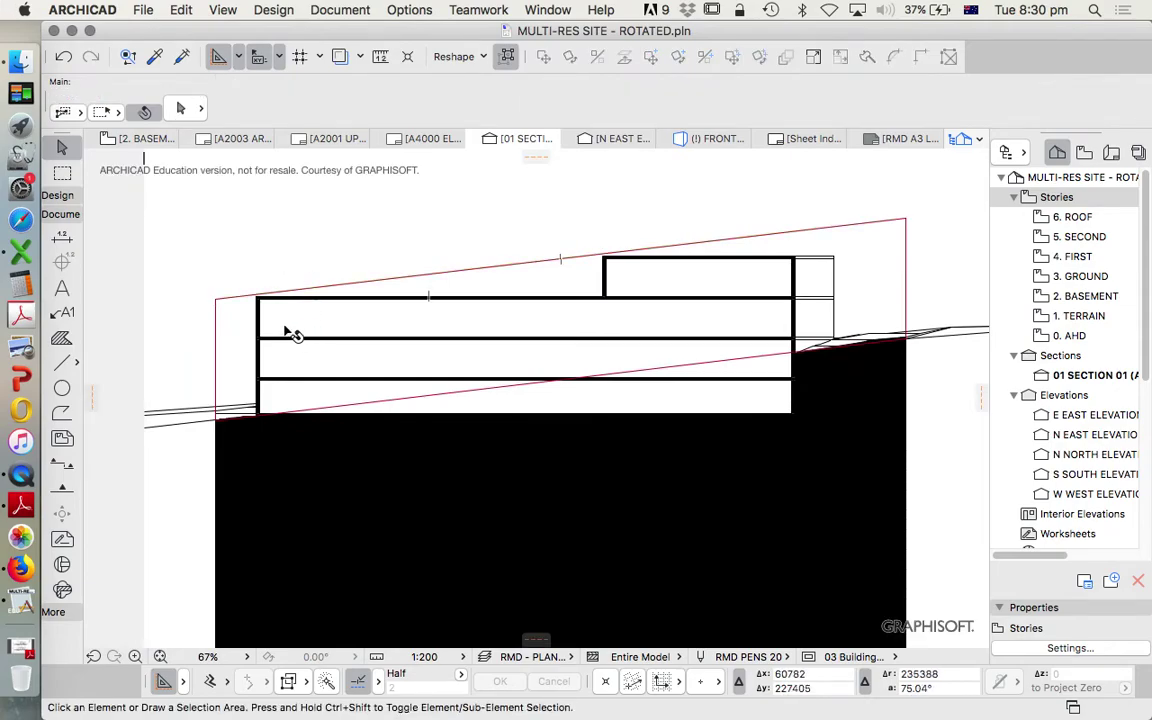
{"action": "scroll", "coordinate": [289, 333], "scroll_direction": "up", "scroll_amount": 2}
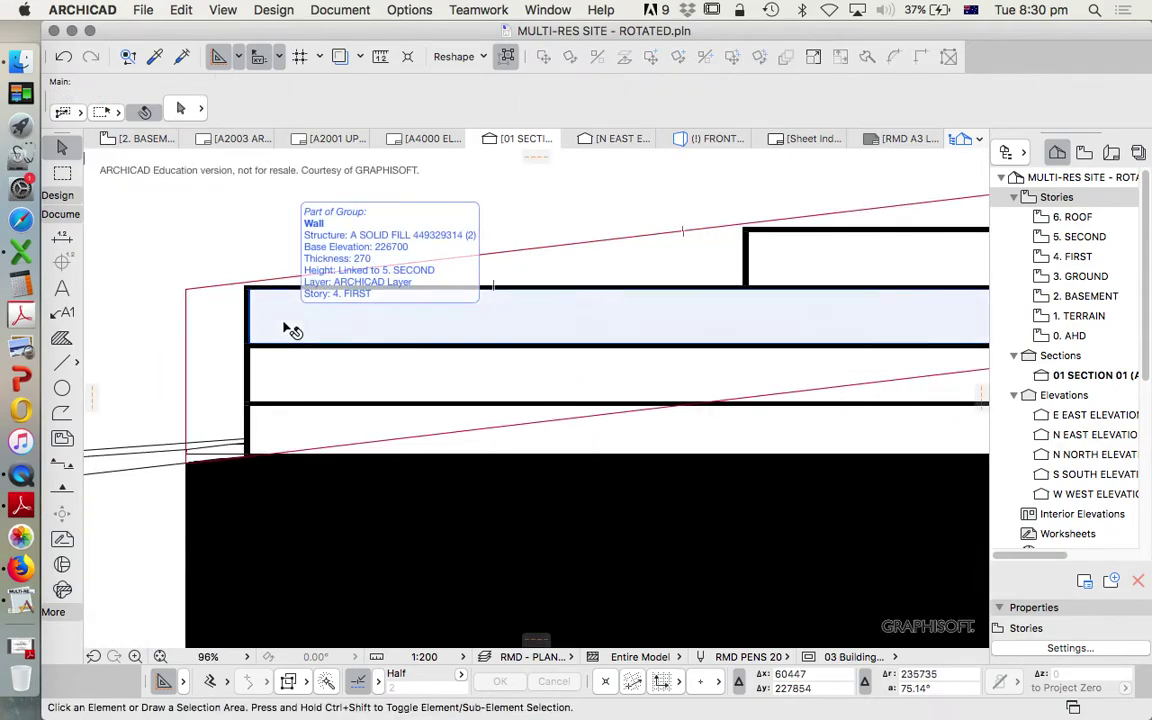
{"action": "scroll", "coordinate": [290, 330], "scroll_direction": "down", "scroll_amount": 1}
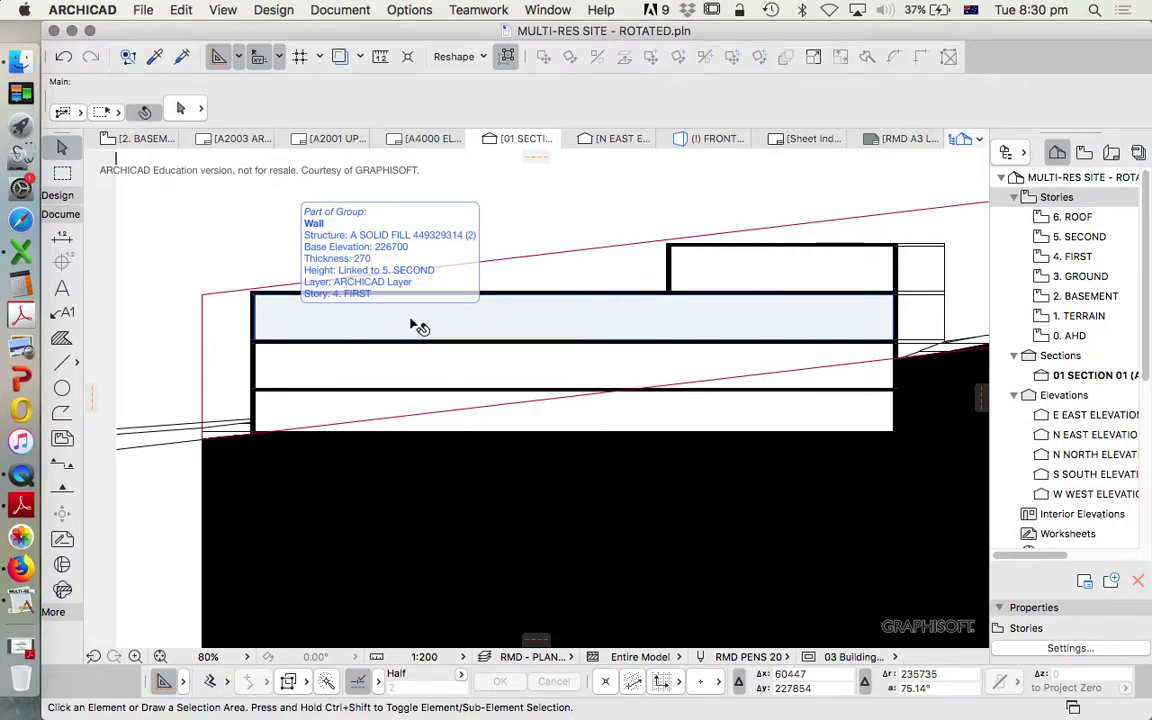
Step: Open the 4. FIRST storey floor plan from the Navigator
{"action": "left_click", "coordinate": [1066, 284]}
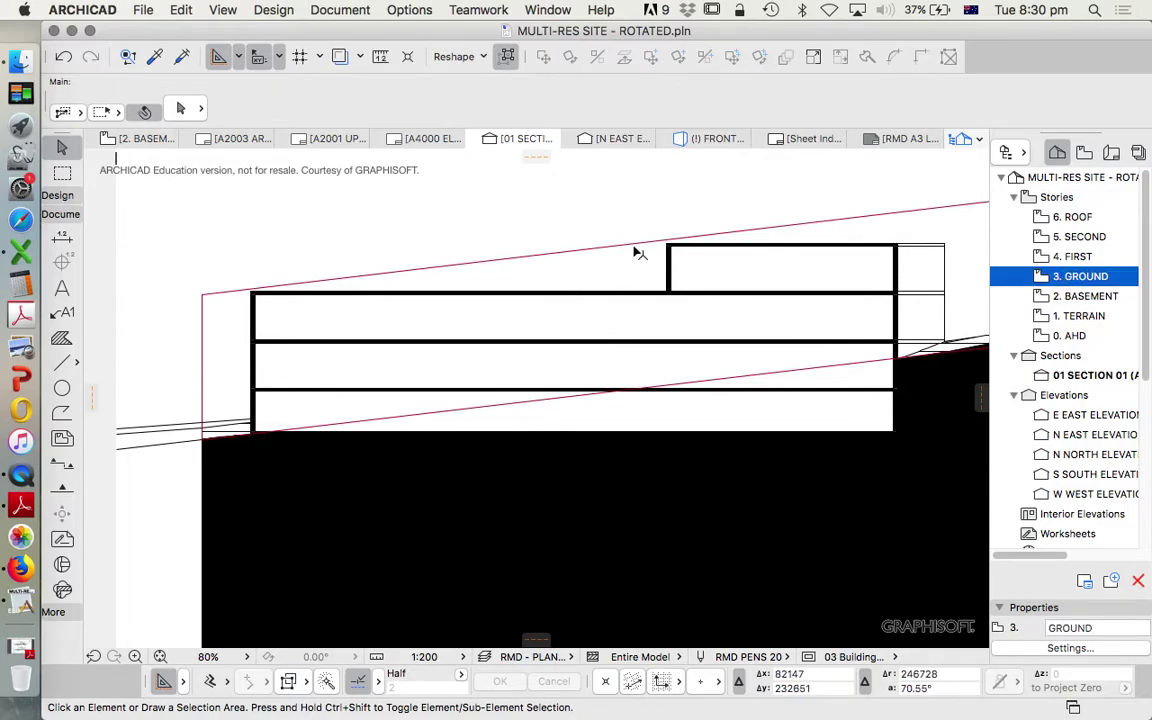
{"action": "left_click", "coordinate": [614, 224]}
{"action": "left_click", "coordinate": [790, 242]}
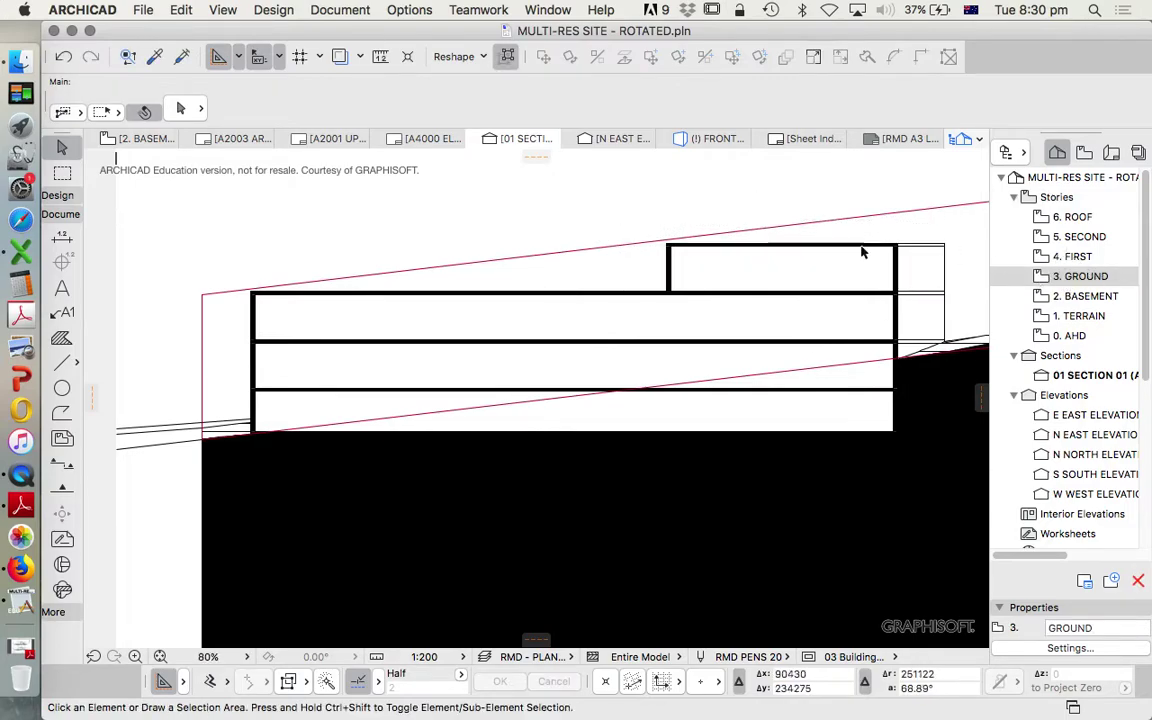
{"action": "left_click", "coordinate": [1073, 258]}
Step: Step down through the storeys to 2. BASEMENT and show the whole model in 3D
{"action": "scroll", "coordinate": [627, 388], "scroll_direction": "down", "scroll_amount": 2}
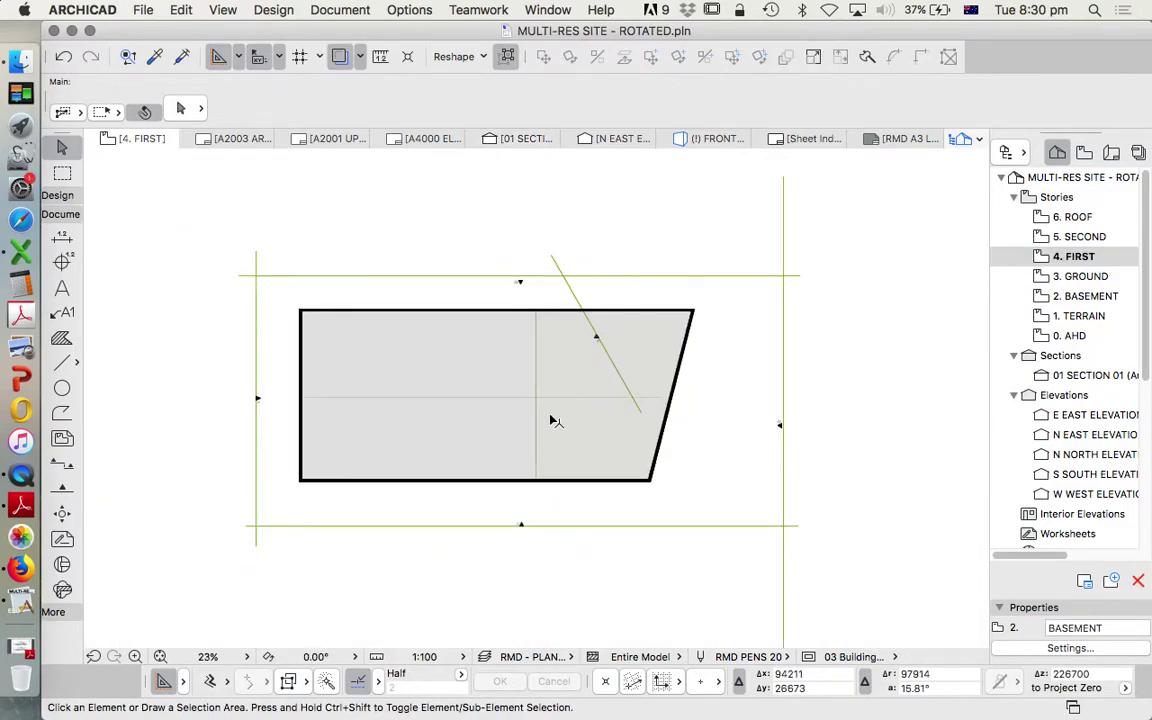
{"action": "left_click", "coordinate": [1078, 237]}
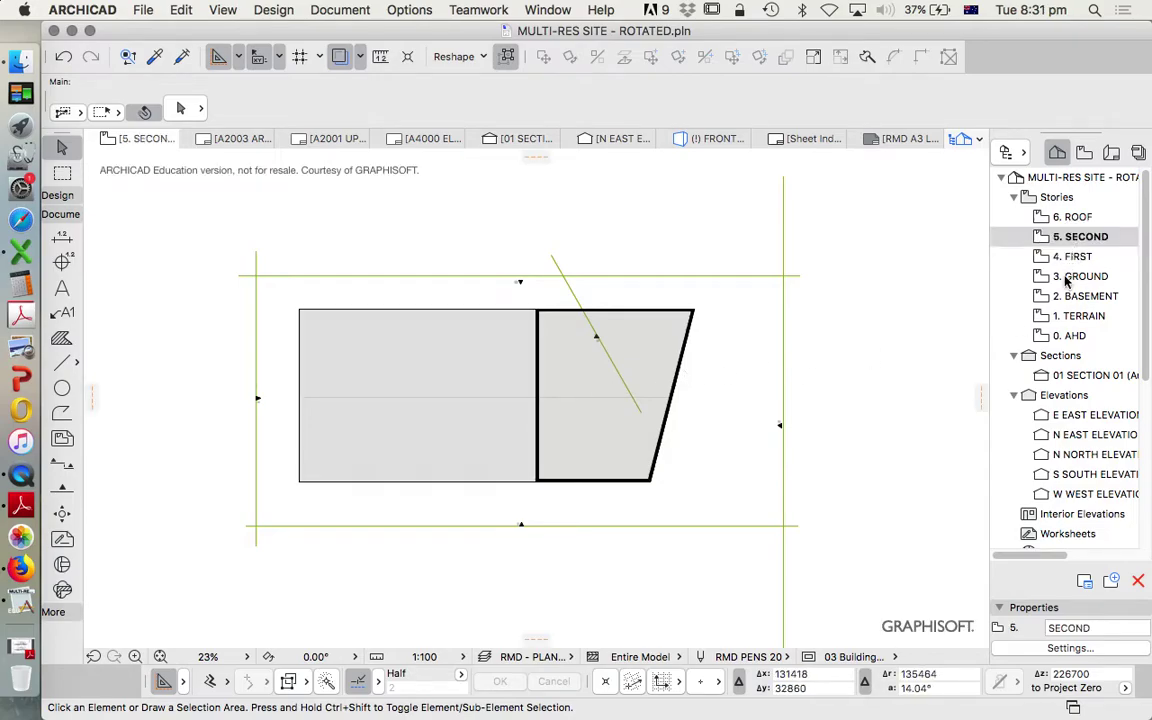
{"action": "left_click", "coordinate": [1058, 278]}
{"action": "left_click", "coordinate": [1061, 296]}
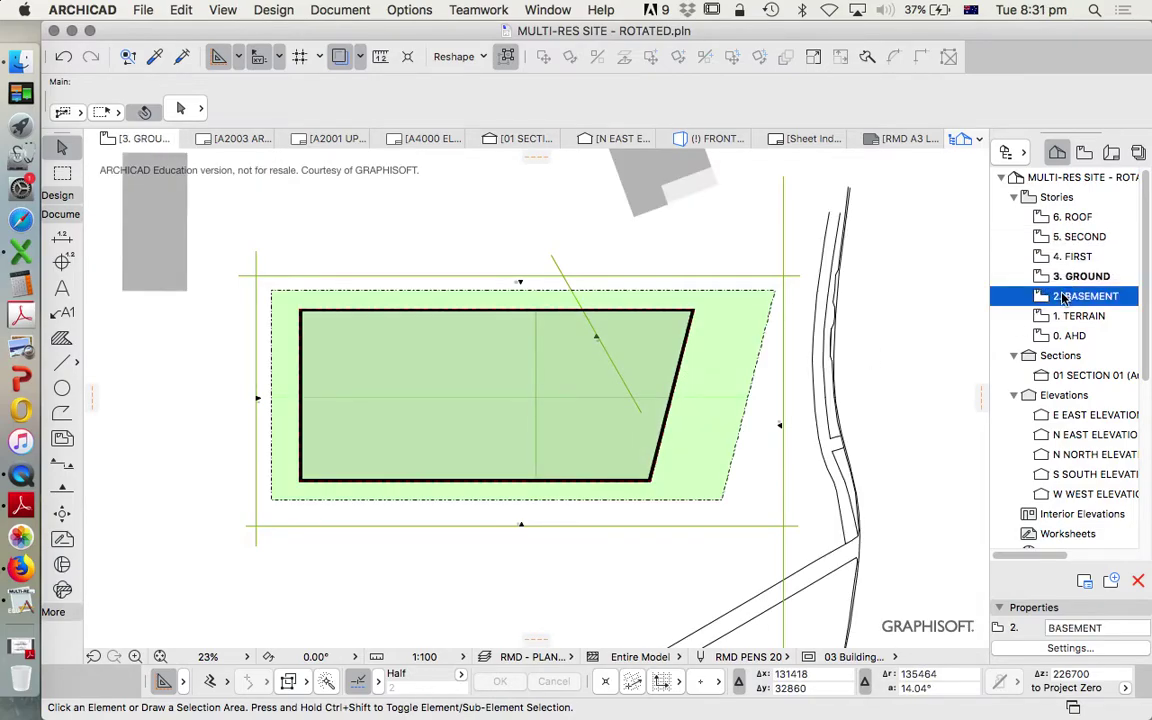
{"action": "right_click", "coordinate": [493, 232]}
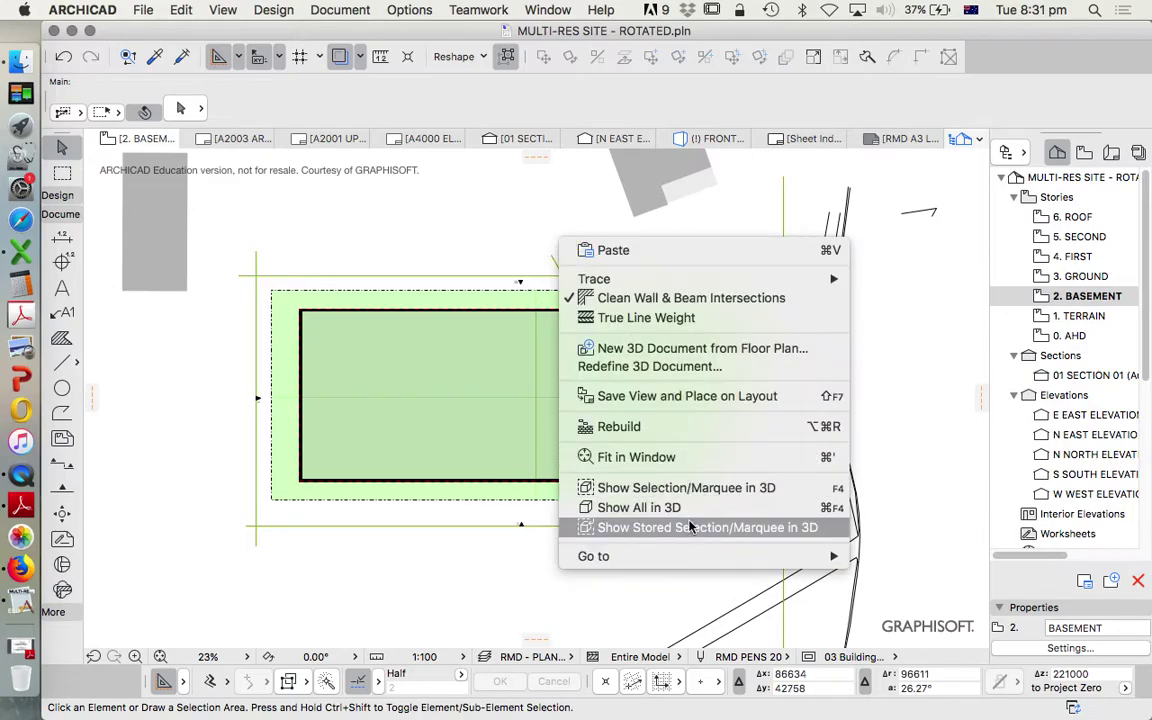
{"action": "left_click", "coordinate": [600, 506]}
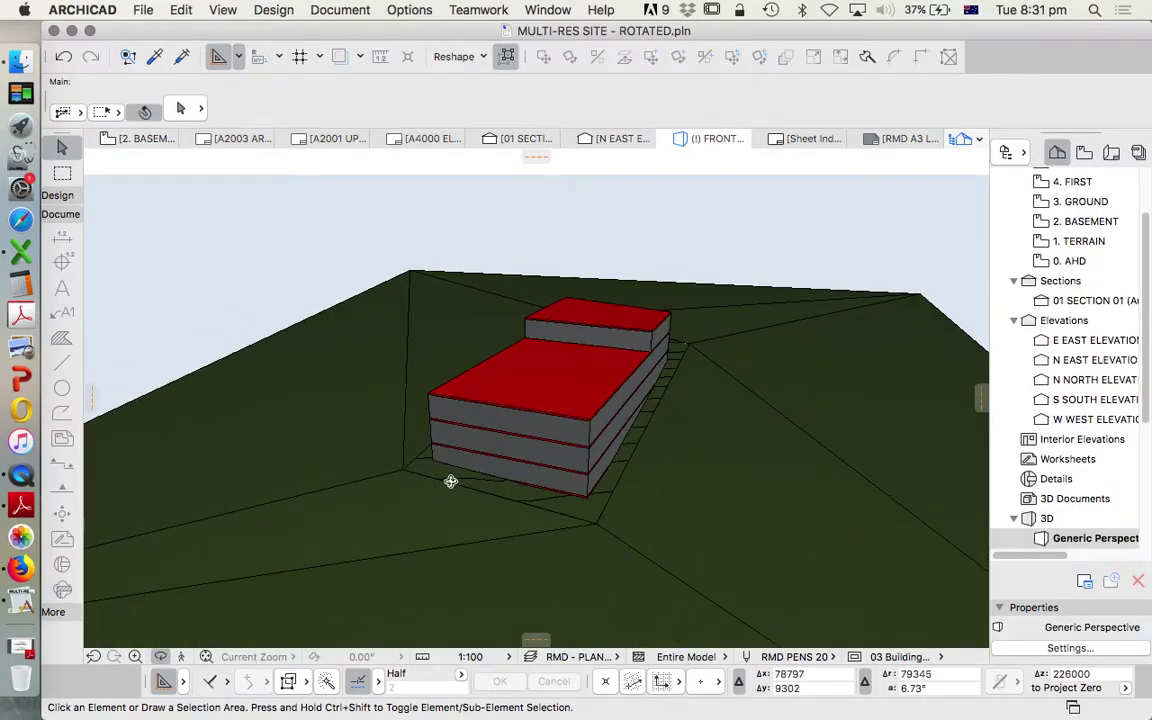
{"action": "middle_click_drag", "start_coordinate": [450, 481], "coordinate": [519, 506], "text": "shift"}
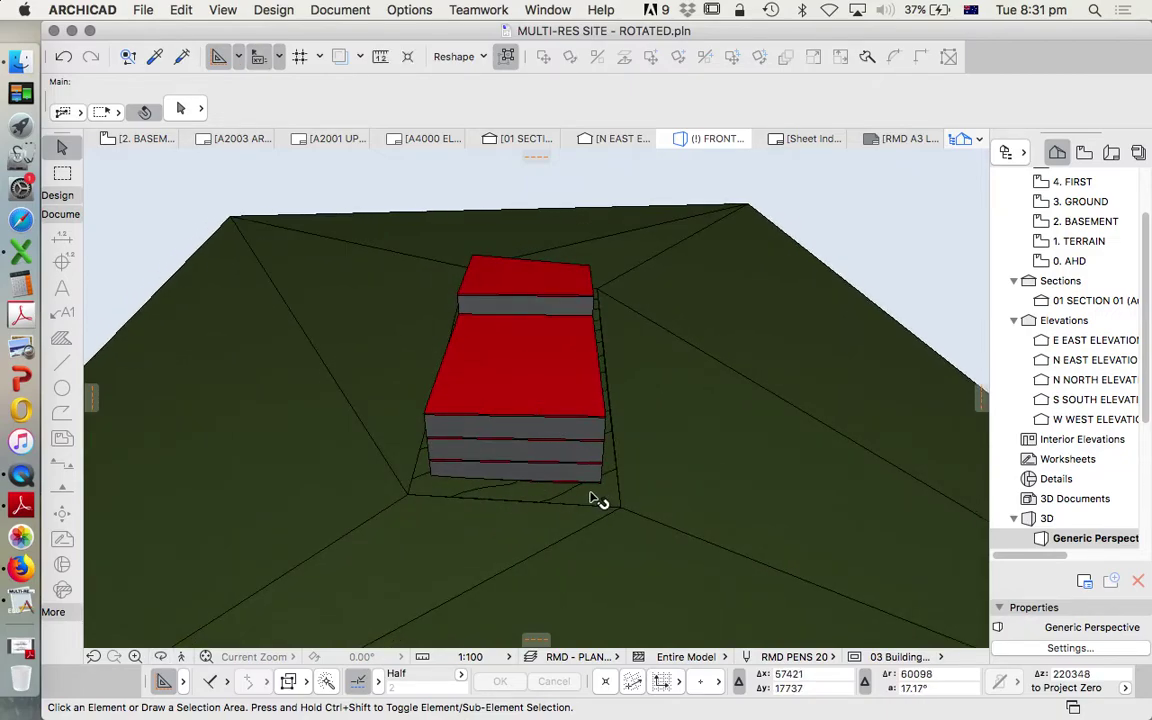
{"action": "left_click", "coordinate": [609, 314]}
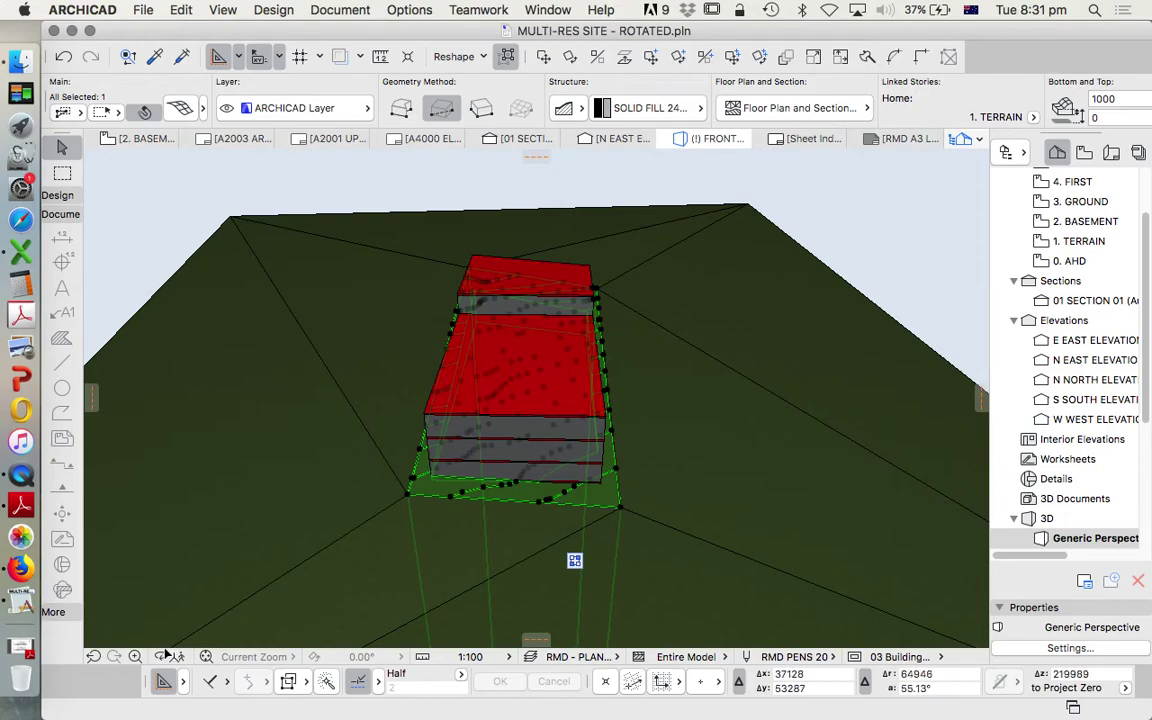
{"action": "middle_click_drag", "start_coordinate": [280, 522], "coordinate": [334, 517], "text": "shift"}
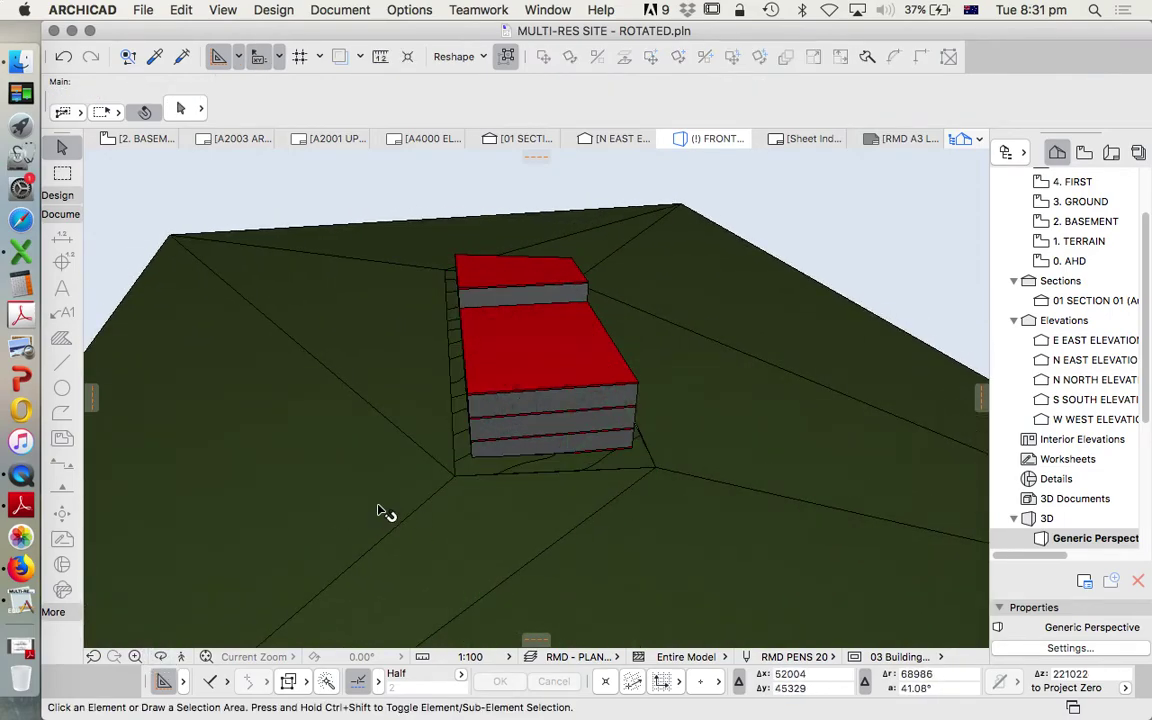
{"action": "left_click", "coordinate": [680, 522]}
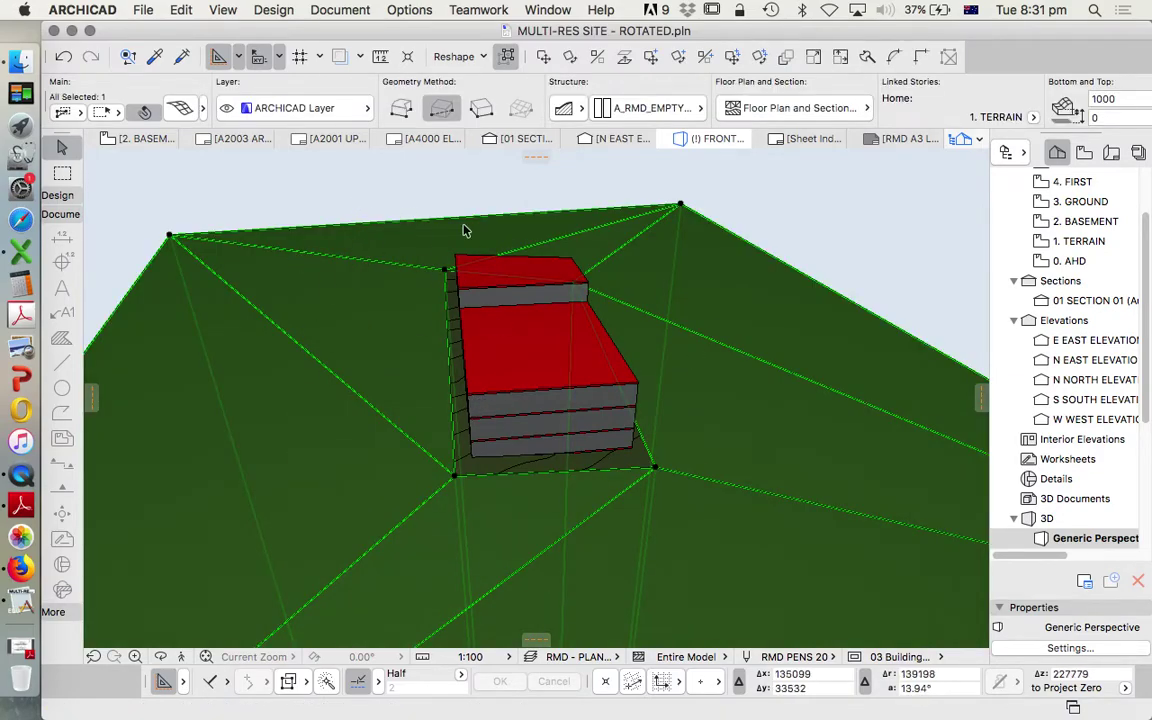
{"action": "key", "text": "Escape"}
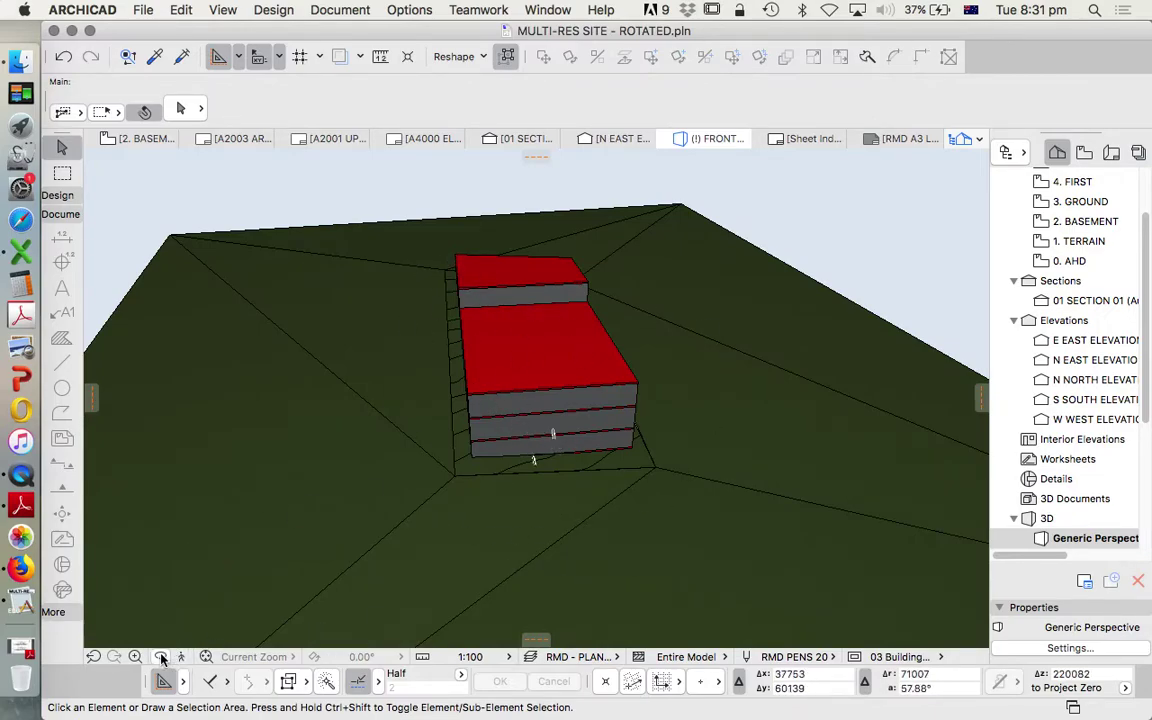
{"action": "left_click", "coordinate": [342, 553]}
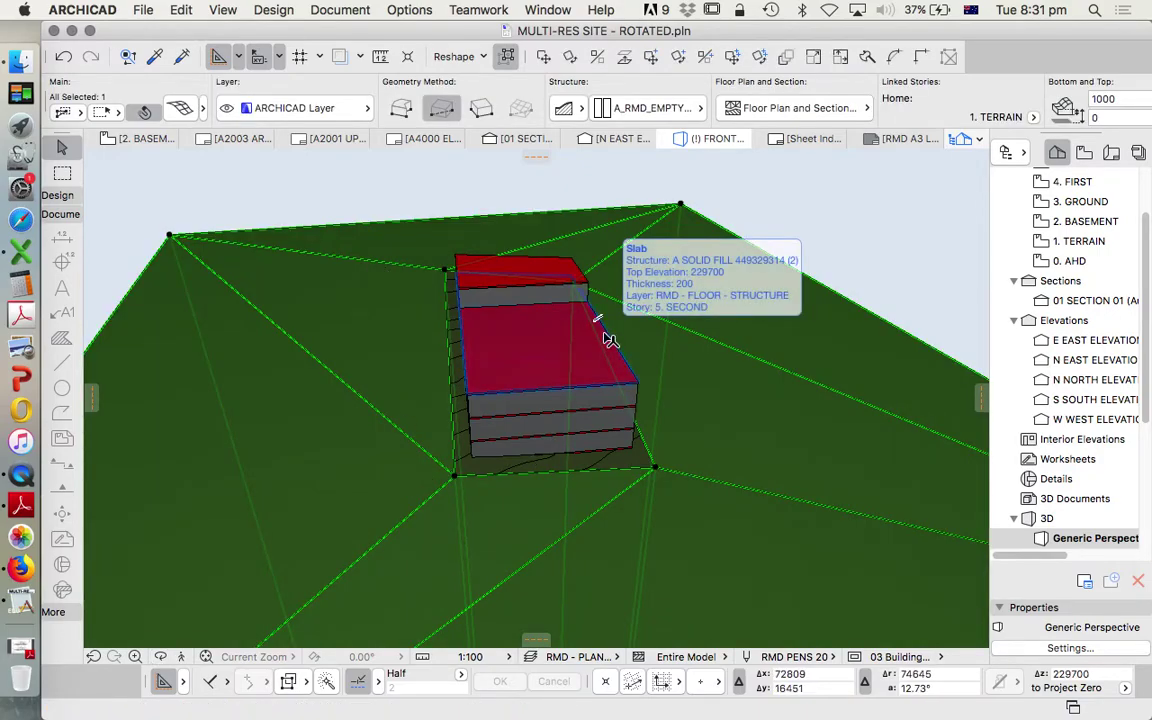
{"action": "left_click", "coordinate": [578, 195]}
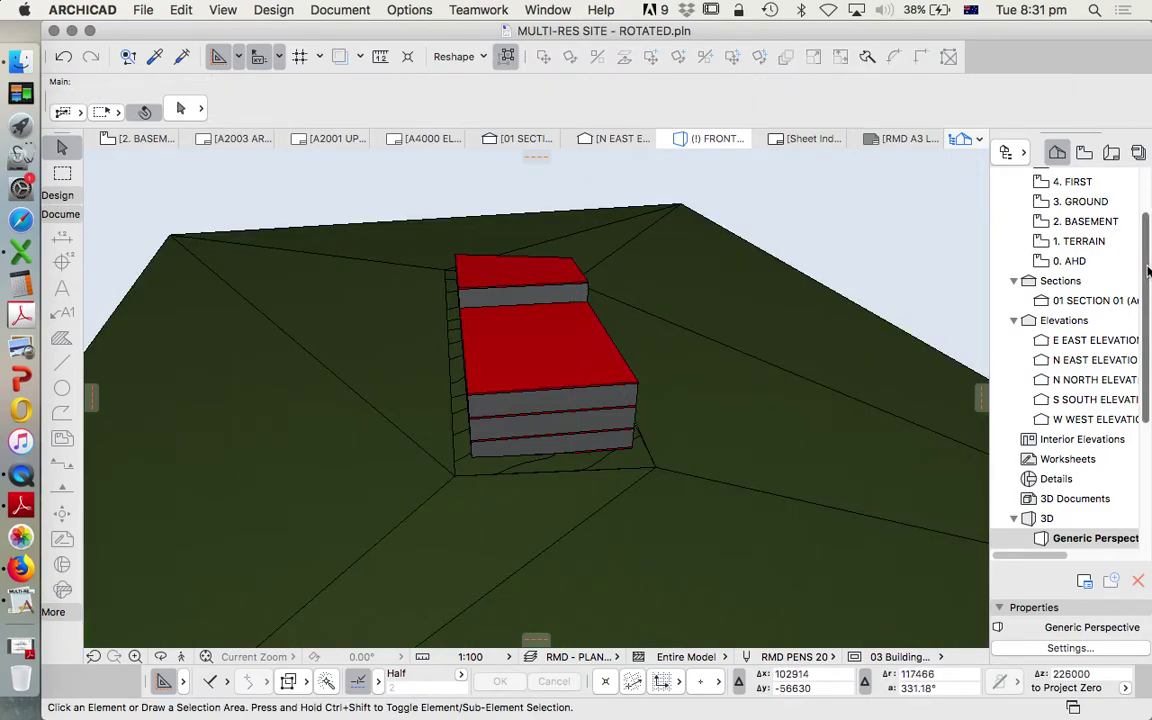
{"action": "scroll", "coordinate": [1100, 300], "scroll_direction": "up", "scroll_amount": 2}
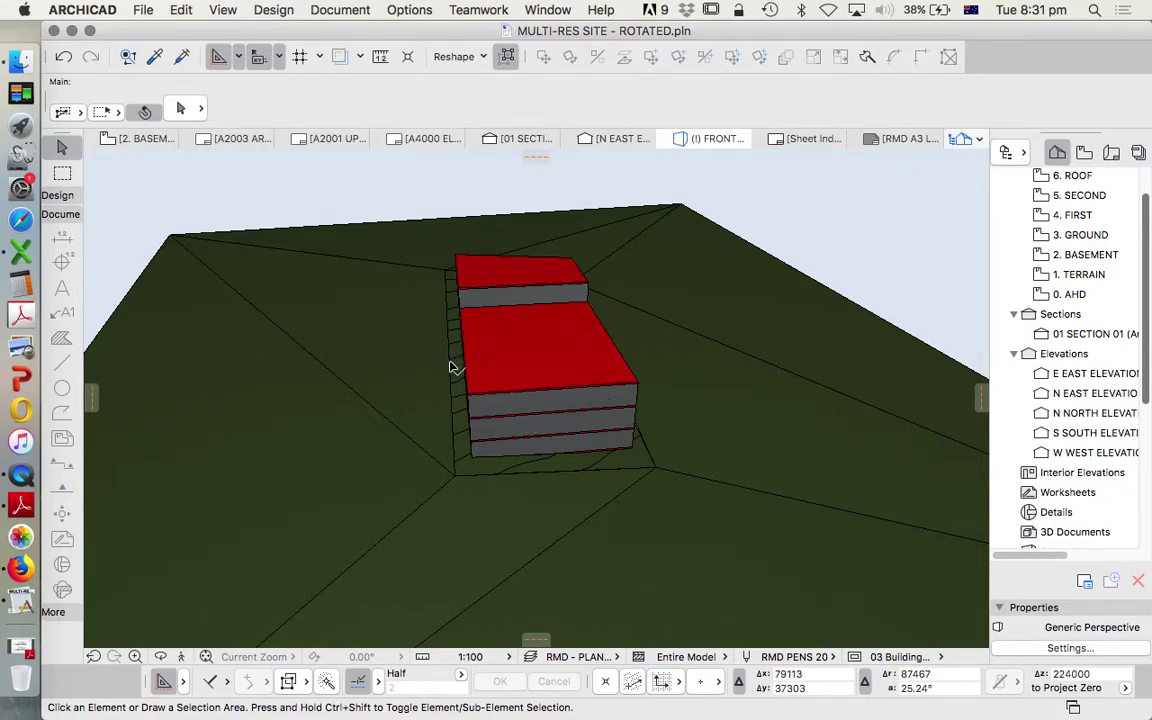
Step: Open the 3. GROUND floor plan from the Navigator Project Map
{"action": "double_click", "coordinate": [1063, 237]}
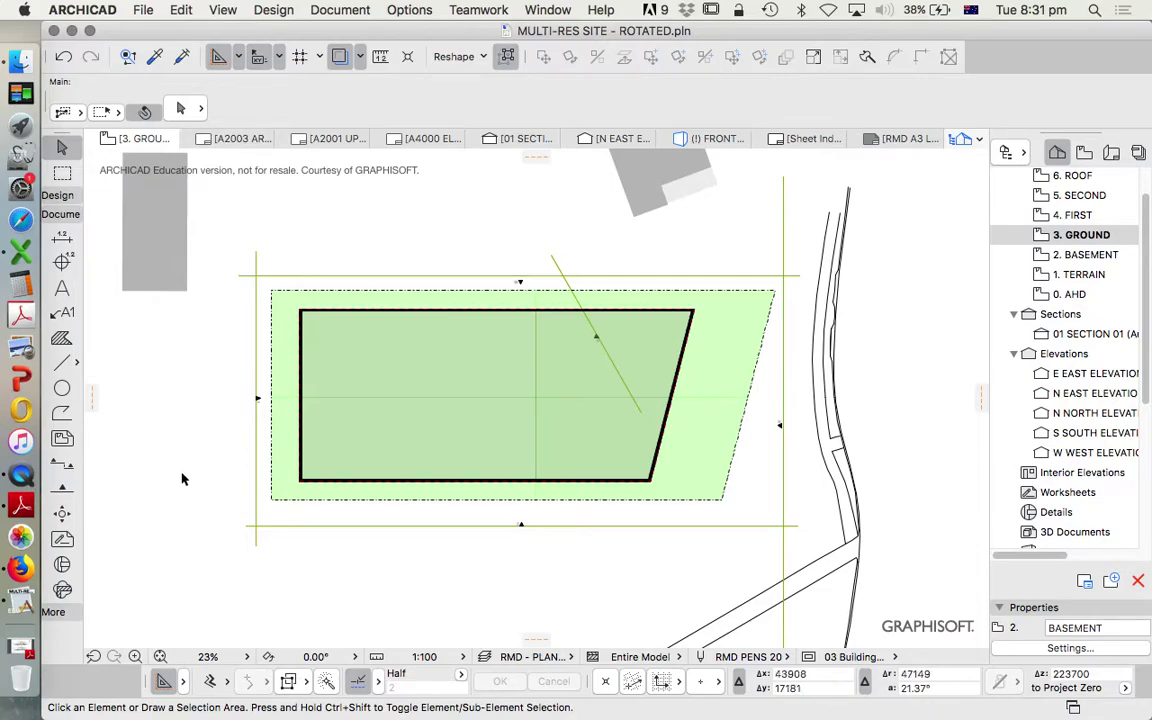
{"action": "left_click", "coordinate": [18, 478]}
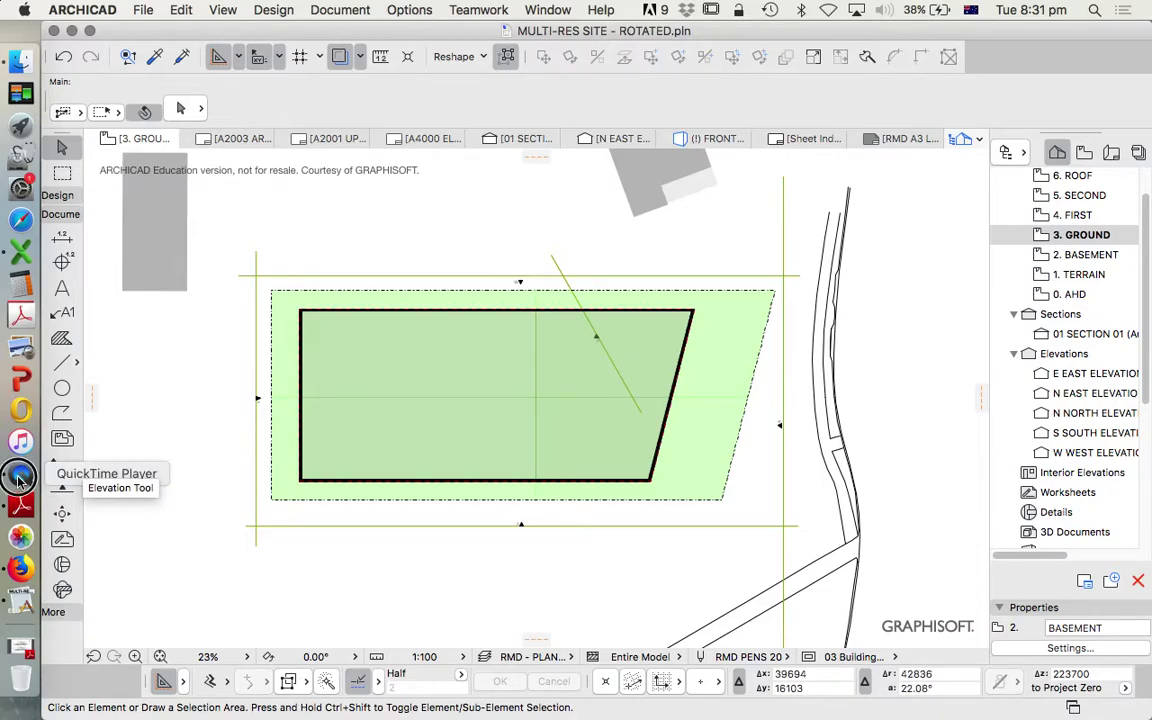